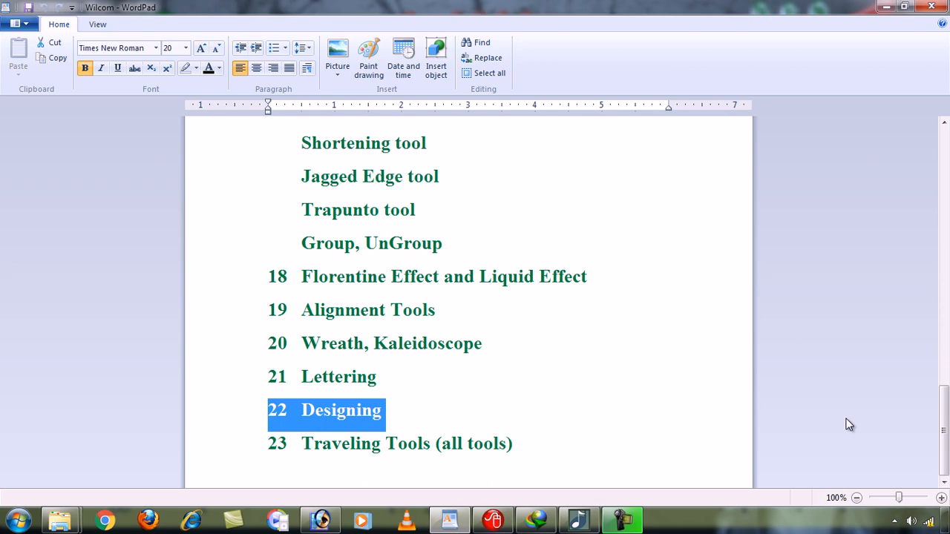
# Switch from the WordPad course outline to Wilcom ES-65 Designer with its empty design
pyautogui.click(886, 6)
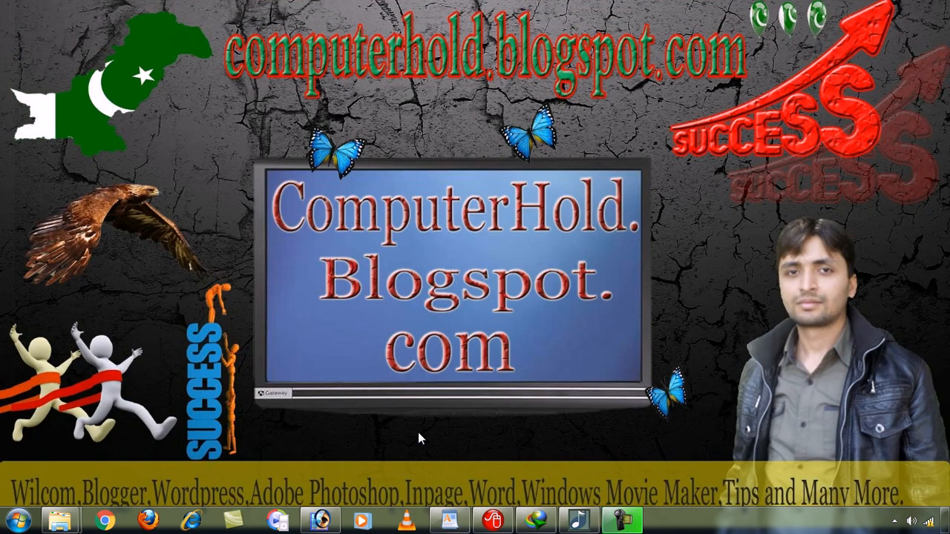
pyautogui.click(452, 521)
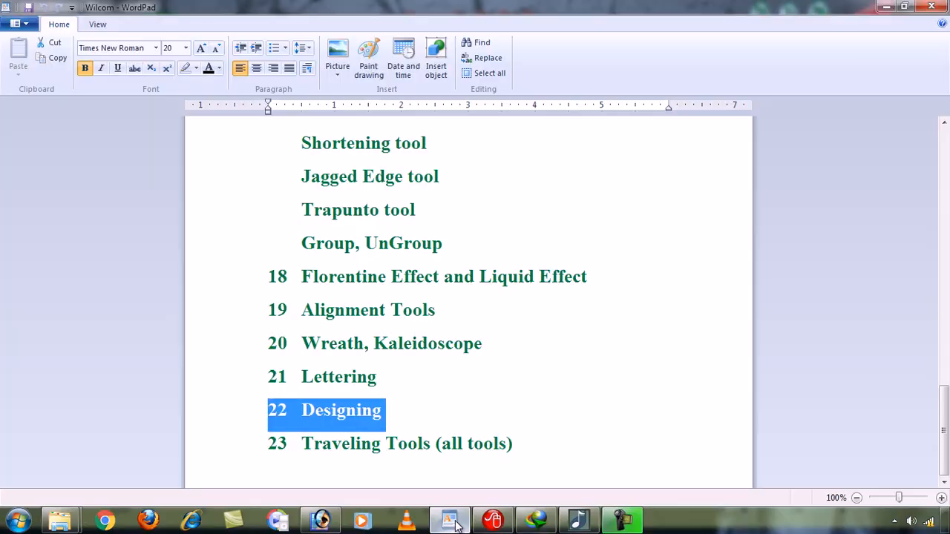
pyautogui.click(455, 522)
pyautogui.click(493, 522)
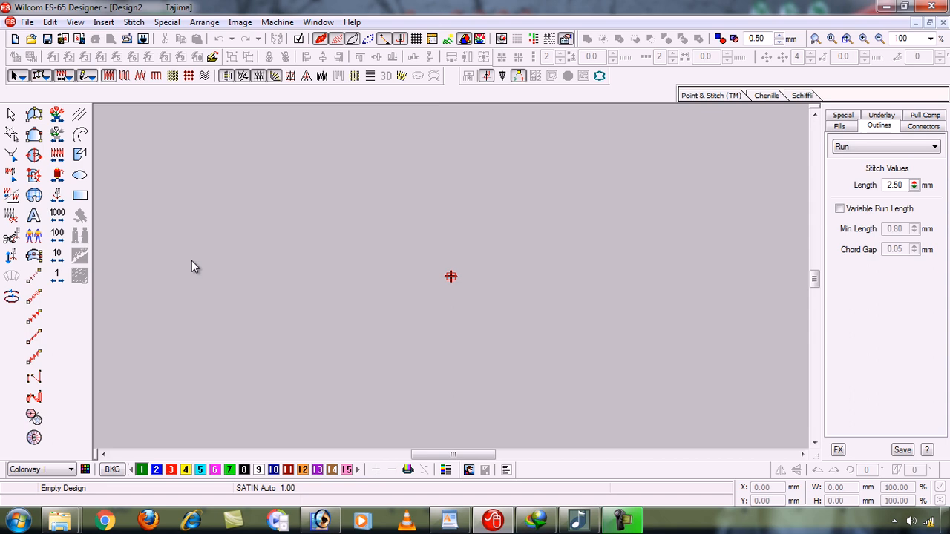
# Switch to the Explorer folder of embroidery pictures and preview the standing horse line drawing
pyautogui.moveTo(61, 521)
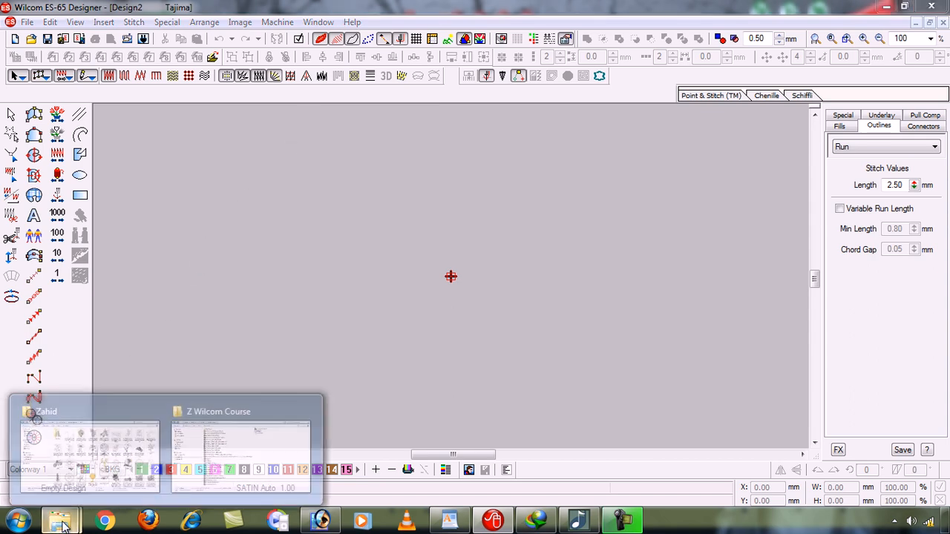
pyautogui.click(119, 454)
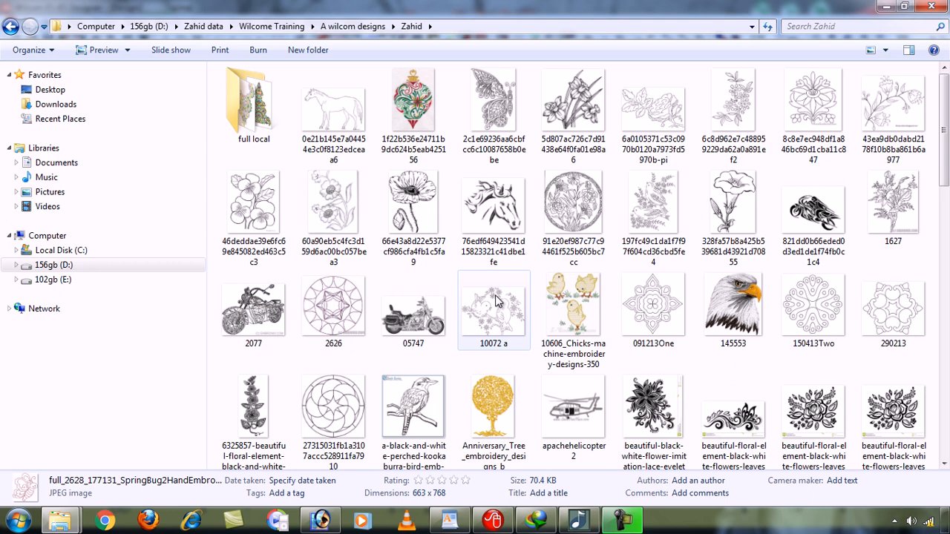
pyautogui.doubleClick(325, 127)
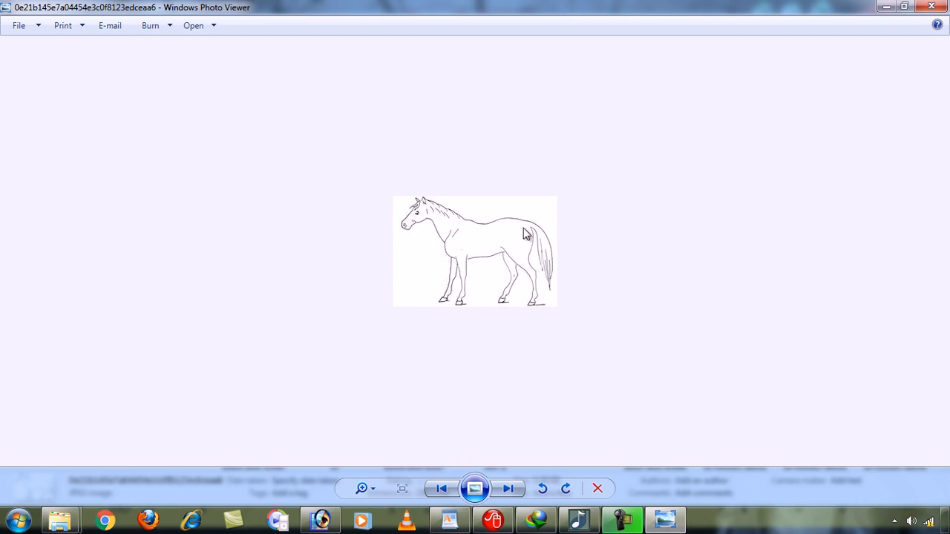
pyautogui.click(933, 6)
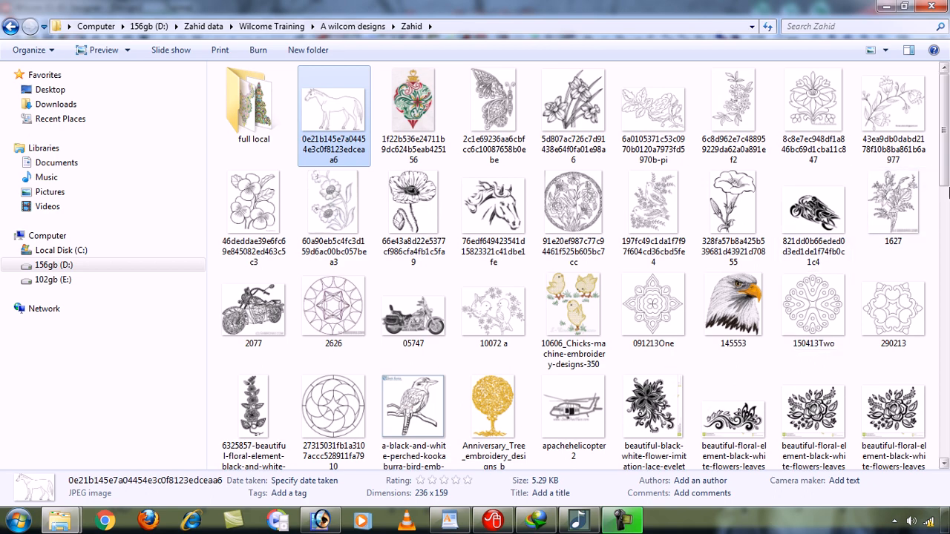
# Preview the black-stitches-fish-embroidery-design image at an enlarged size
pyautogui.moveTo(946, 176); pyautogui.dragTo(947, 234)
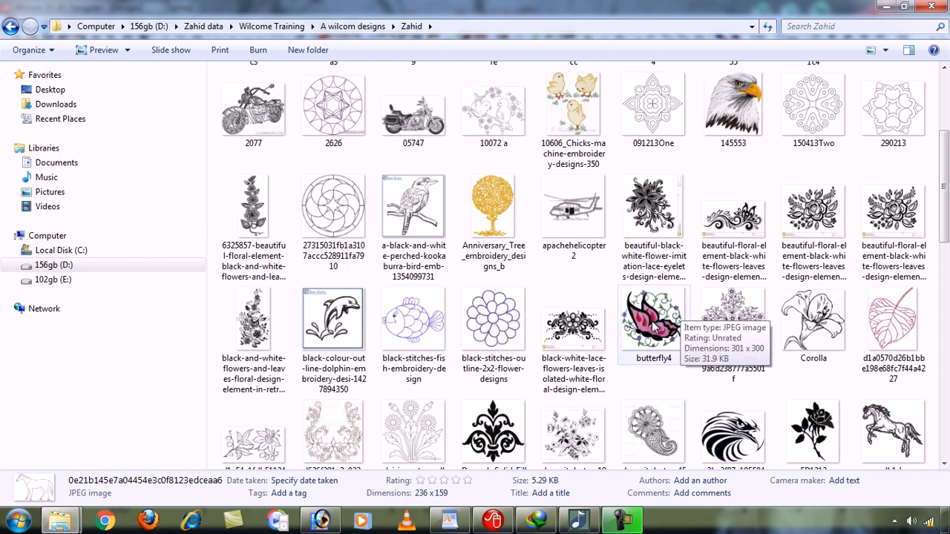
pyautogui.doubleClick(409, 311)
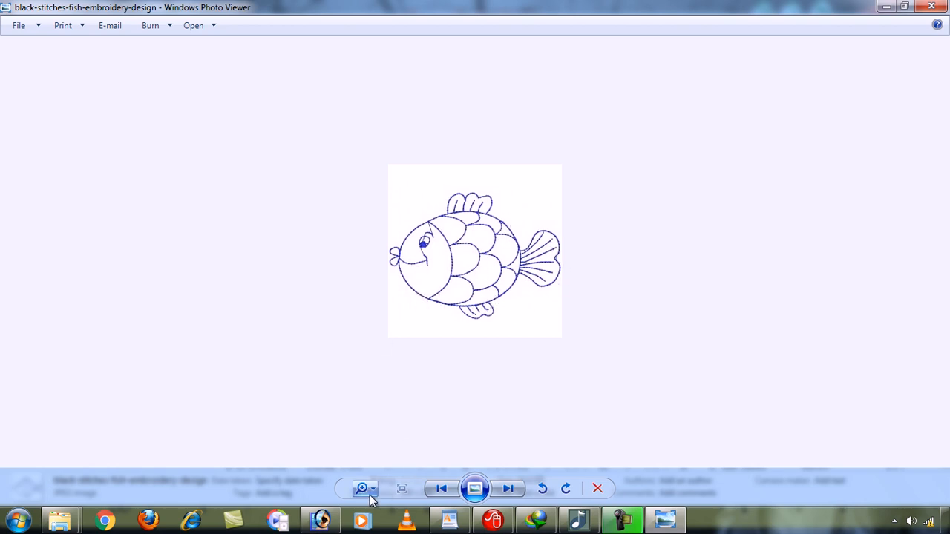
pyautogui.moveTo(367, 491); pyautogui.dragTo(372, 469)
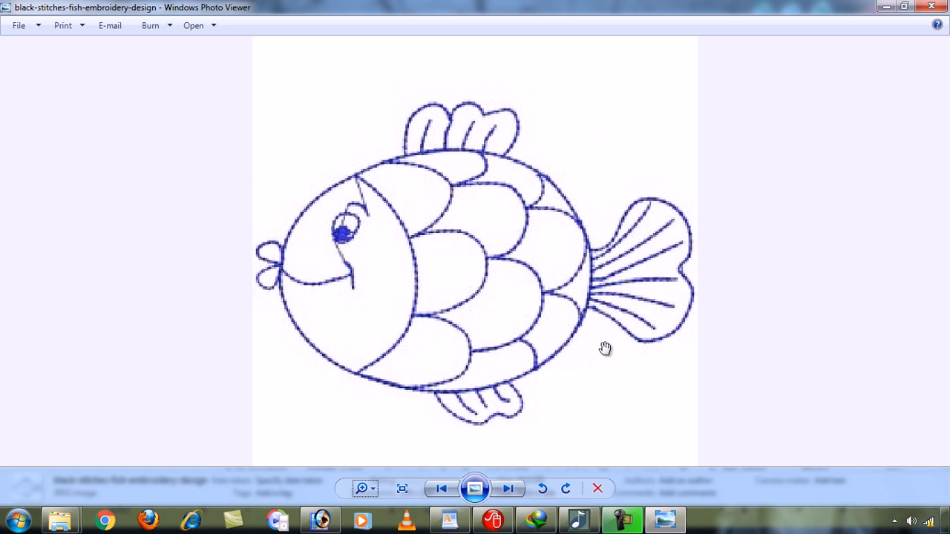
pyautogui.click(930, 7)
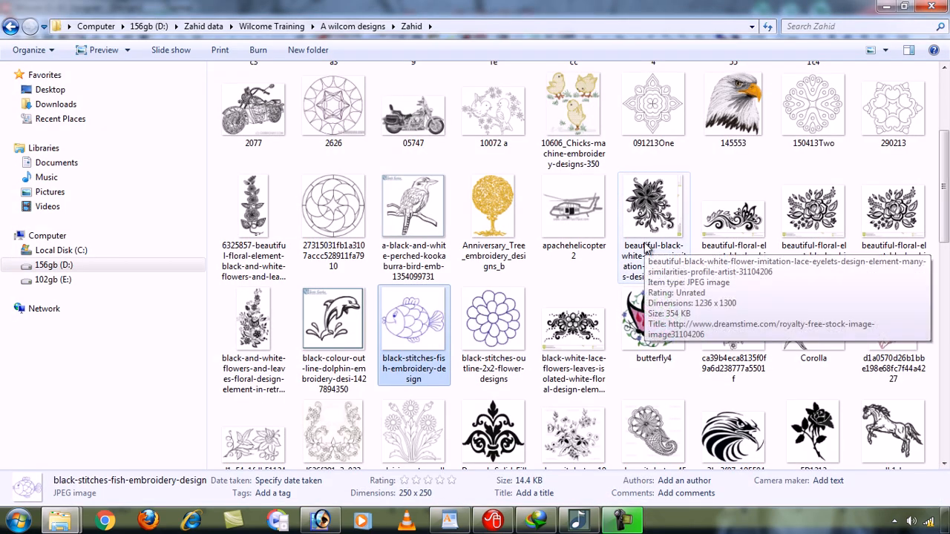
# Preview the dark red leaf outline image from the design folder
pyautogui.click(904, 320)
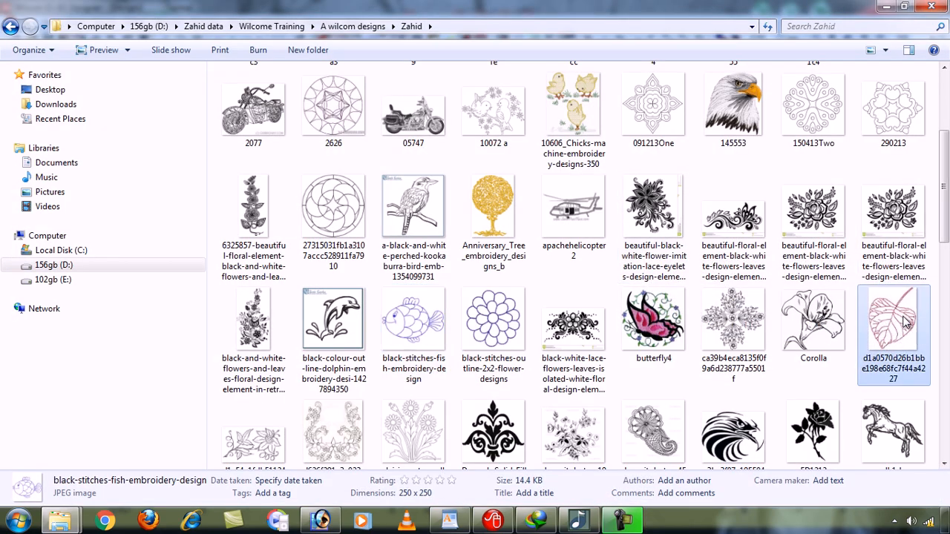
pyautogui.doubleClick(904, 321)
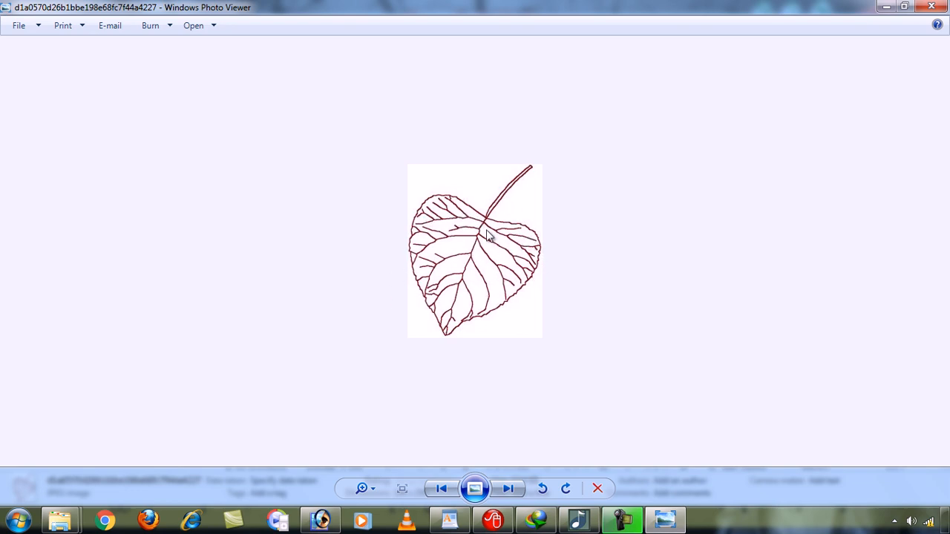
pyautogui.click(932, 6)
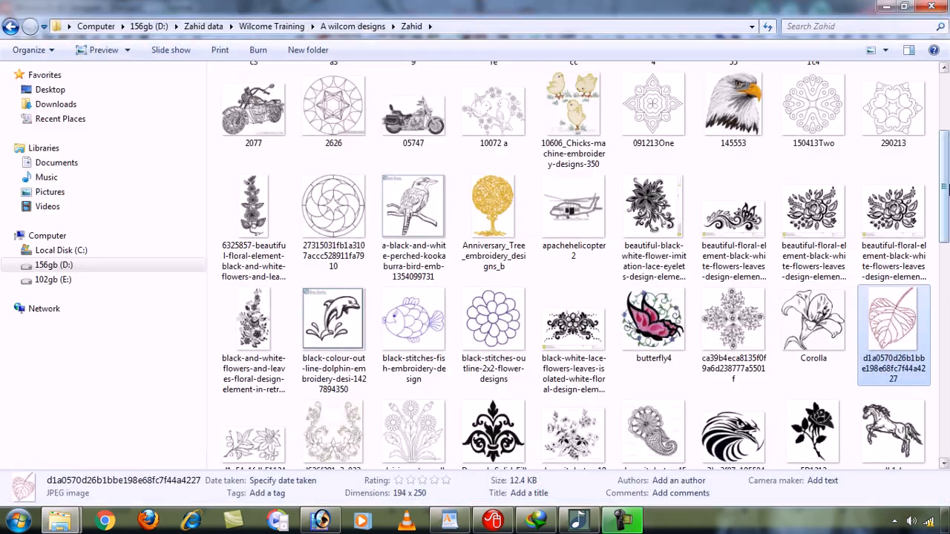
# Find the embroidery_butterfly_02 image further down the folder and preview it
pyautogui.moveTo(947, 218); pyautogui.dragTo(948, 328)
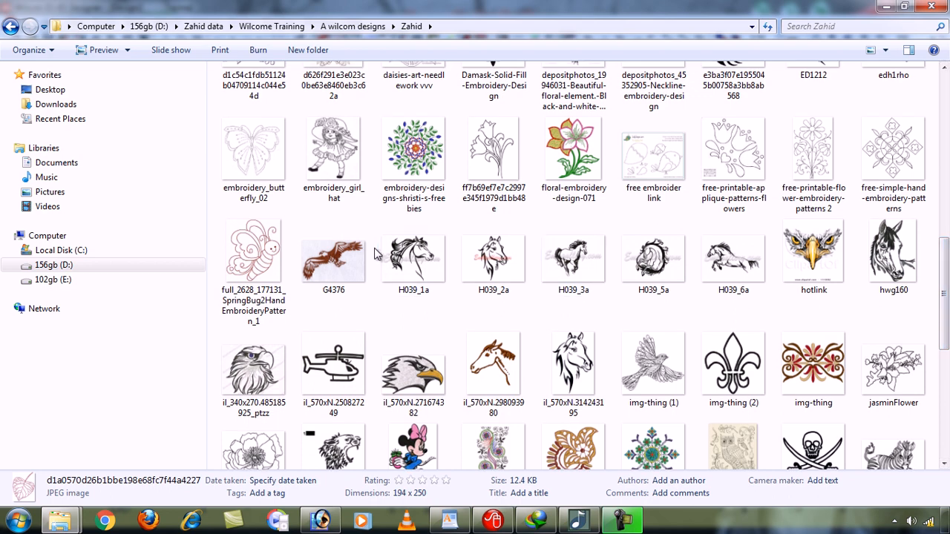
pyautogui.doubleClick(268, 148)
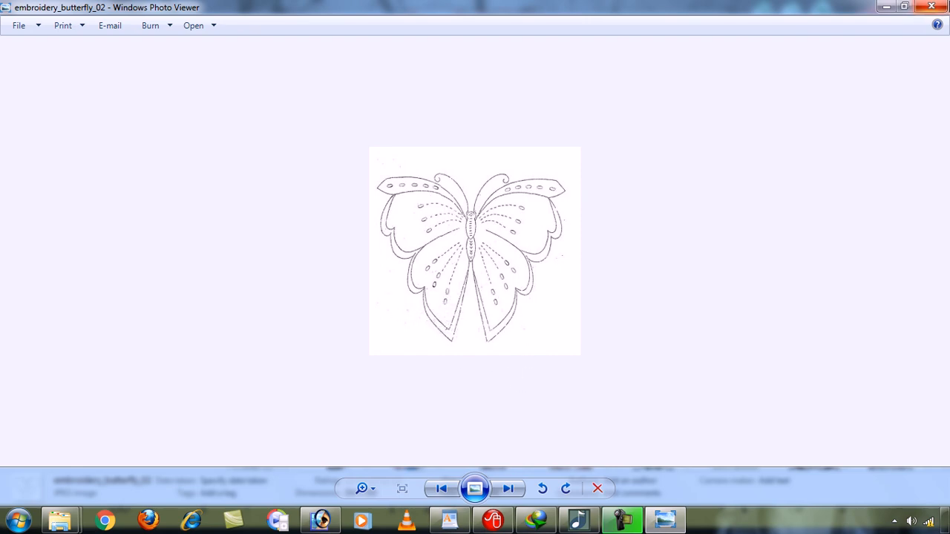
pyautogui.click(932, 6)
# Find the SpringBug2HandEmbroideryPattern_1 copy image near the end of the folder and view it in the photo viewer
pyautogui.press('Down')
pyautogui.press('Down')
pyautogui.press('Down')
pyautogui.press('Down')
pyautogui.press('Down')
pyautogui.press('Down')
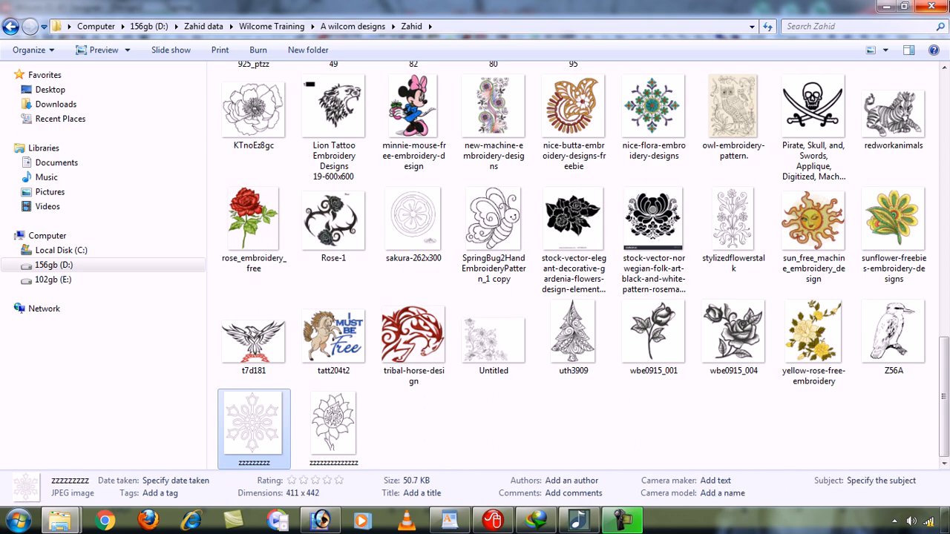
pyautogui.press('Up')
pyautogui.press('Up')
pyautogui.press('Right')
pyautogui.press('Right')
pyautogui.press('Right')
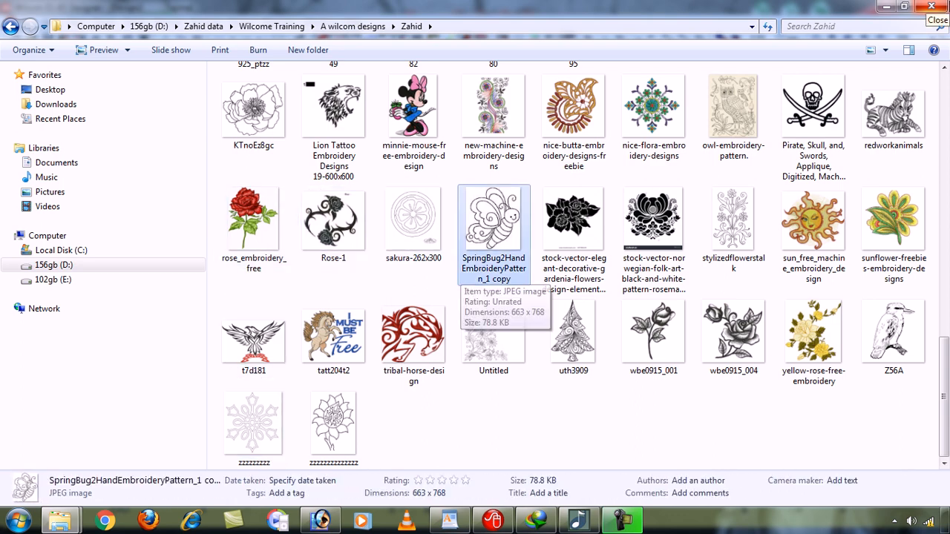
pyautogui.press('Return')
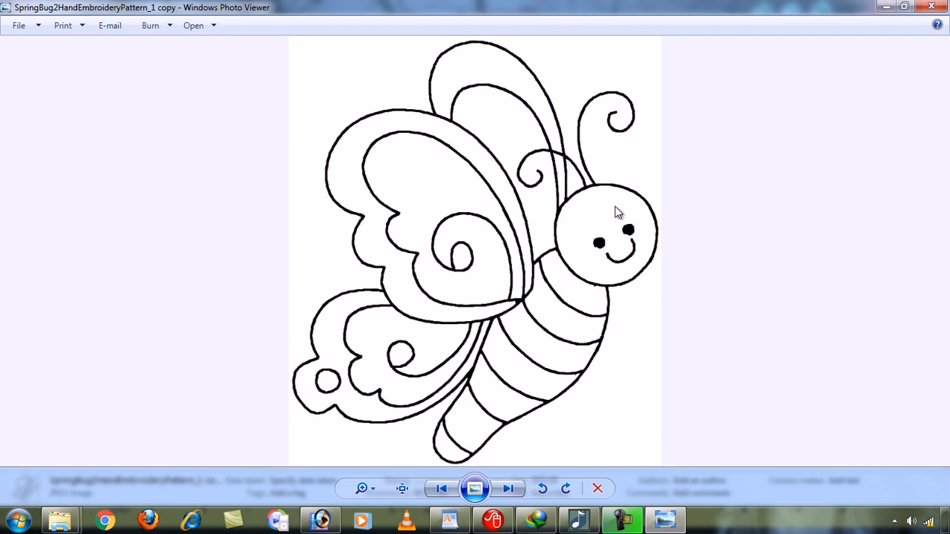
pyautogui.click(935, 6)
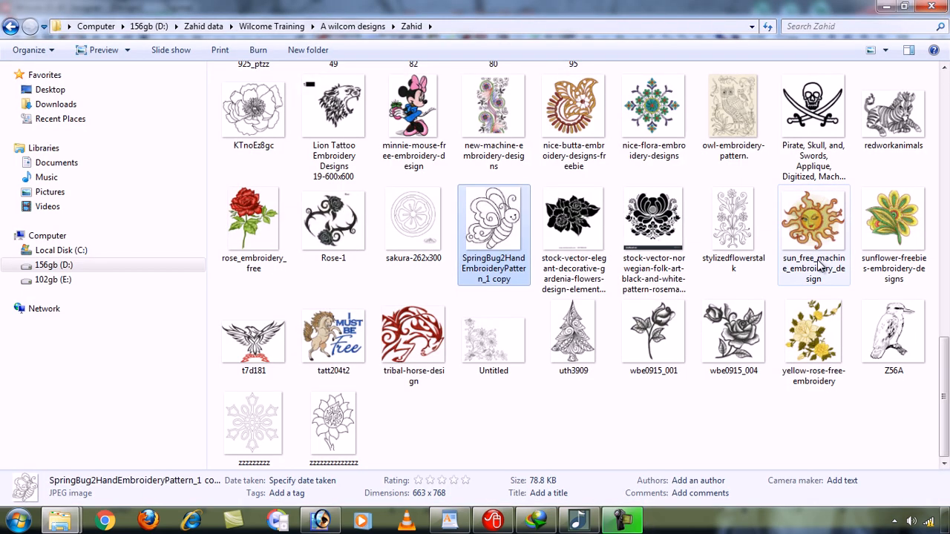
# View the red full_2628_177131_SpringBug2HandEmbroideryPattern_1 image and compare it with the black outline version open in Photoshop
pyautogui.moveTo(945, 357); pyautogui.dragTo(944, 296)
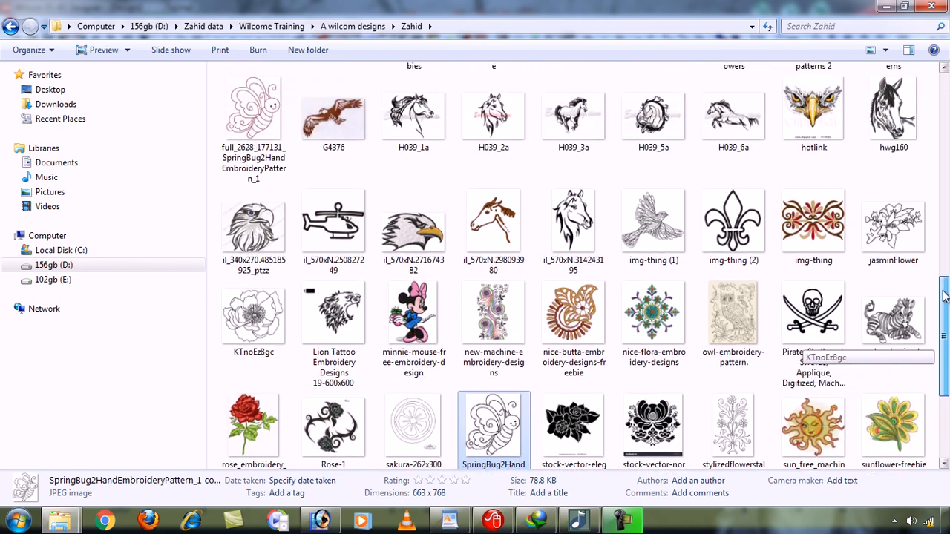
pyautogui.doubleClick(270, 110)
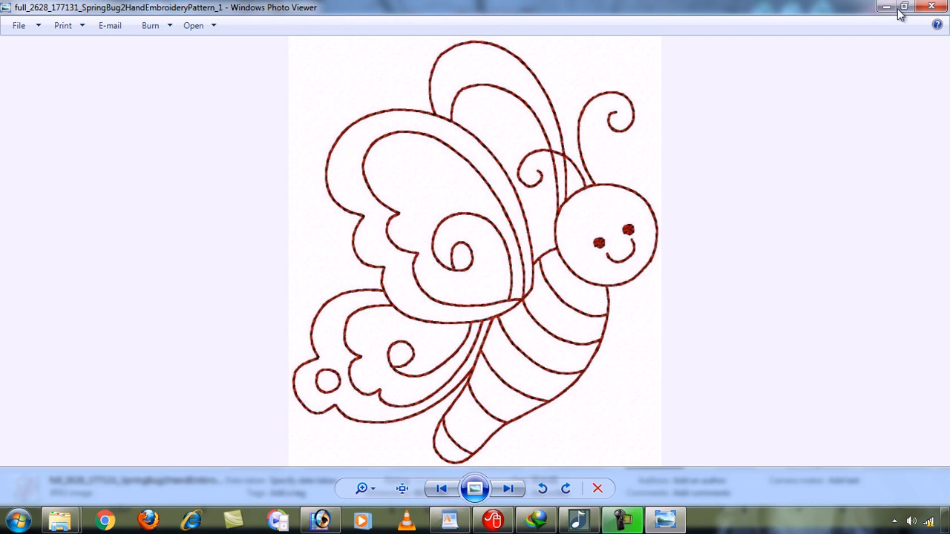
pyautogui.click(320, 521)
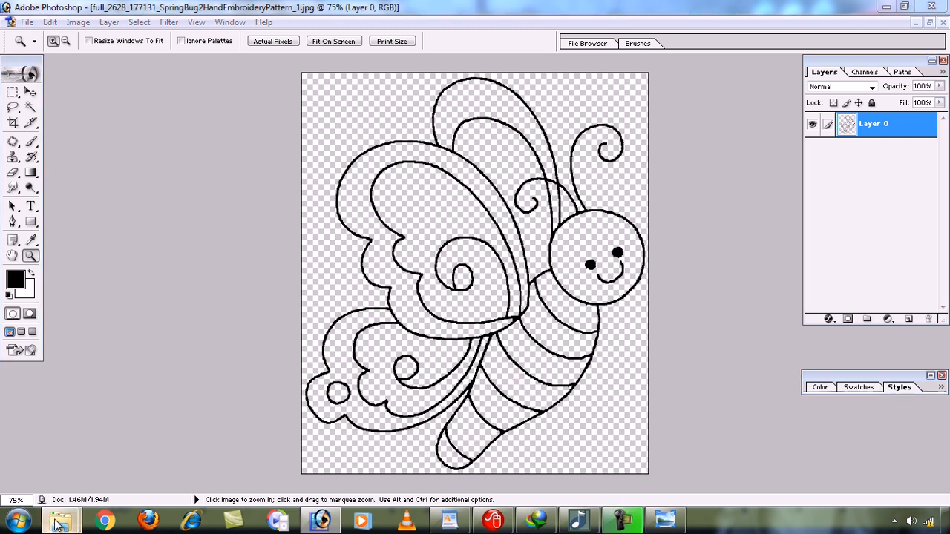
pyautogui.moveTo(74, 522)
pyautogui.click(133, 448)
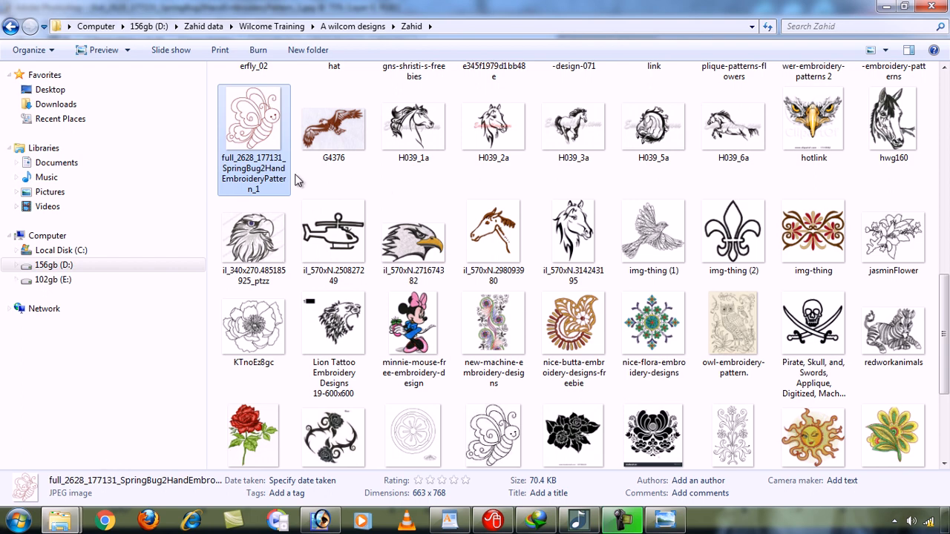
pyautogui.click(662, 524)
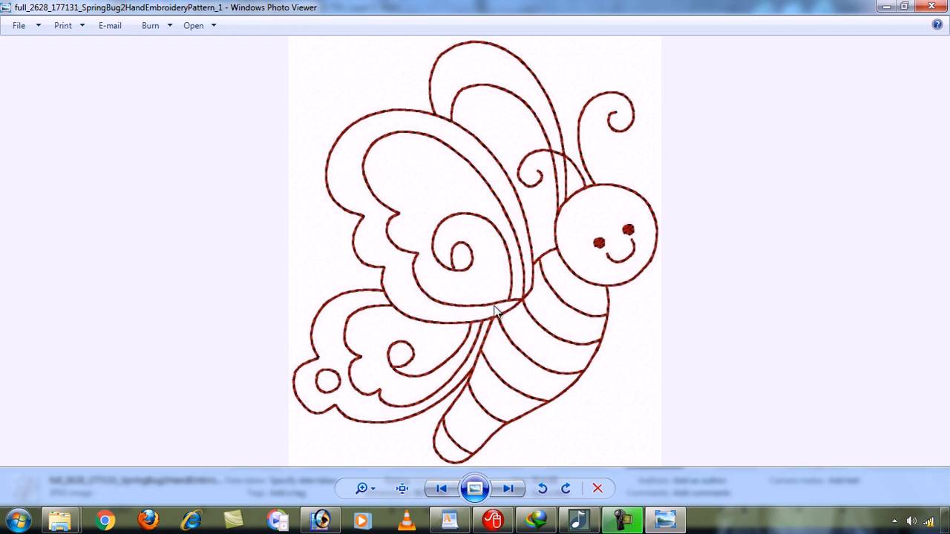
pyautogui.click(931, 7)
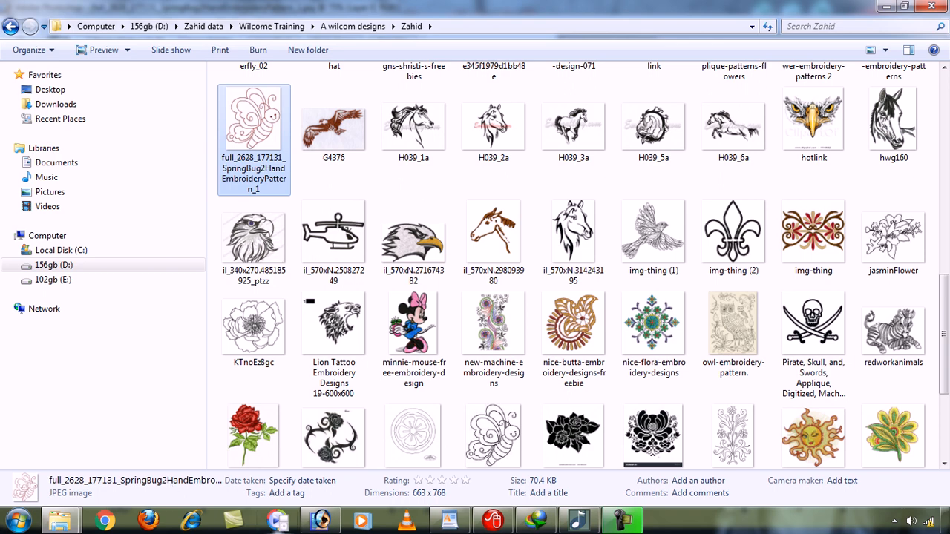
# Check the transparent-background butterfly in Photoshop against the original red pattern image once more, and return to the picture folder
pyautogui.click(321, 520)
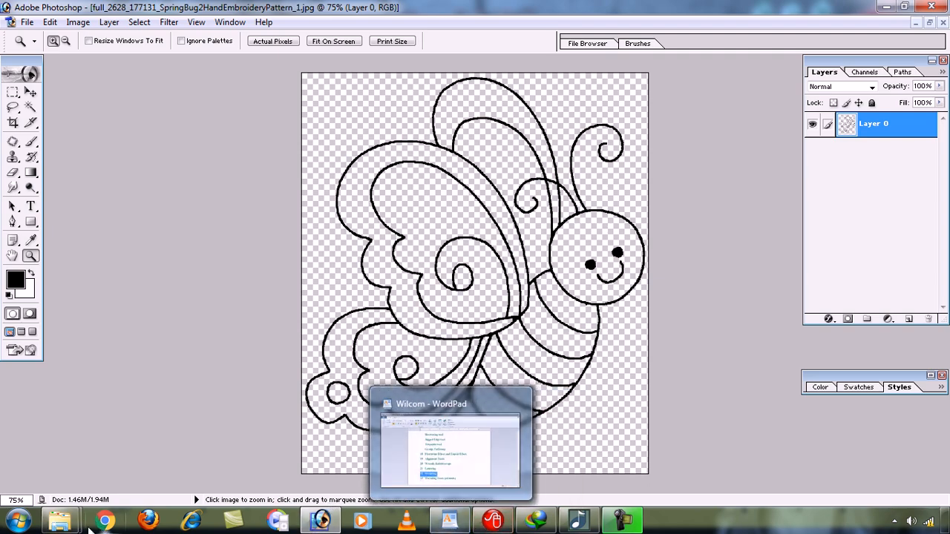
pyautogui.moveTo(65, 525)
pyautogui.click(74, 460)
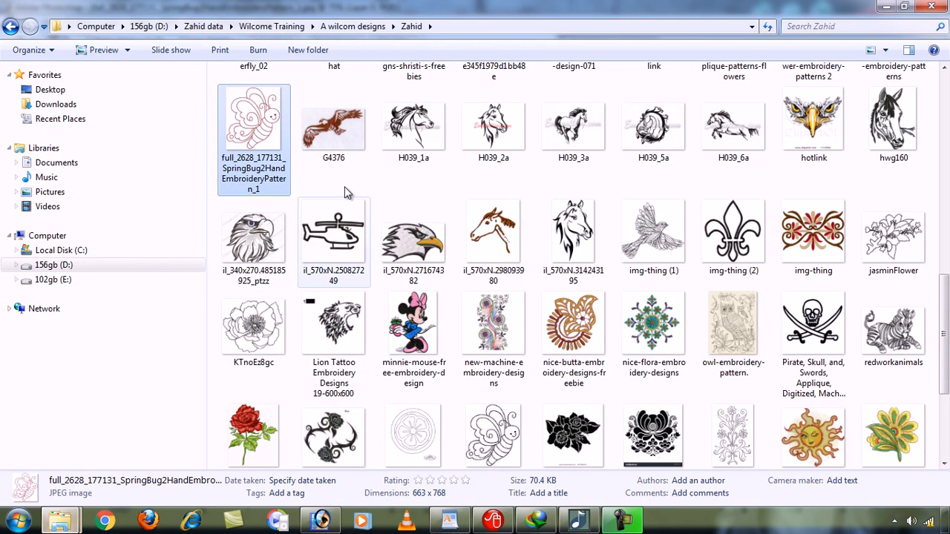
pyautogui.doubleClick(258, 151)
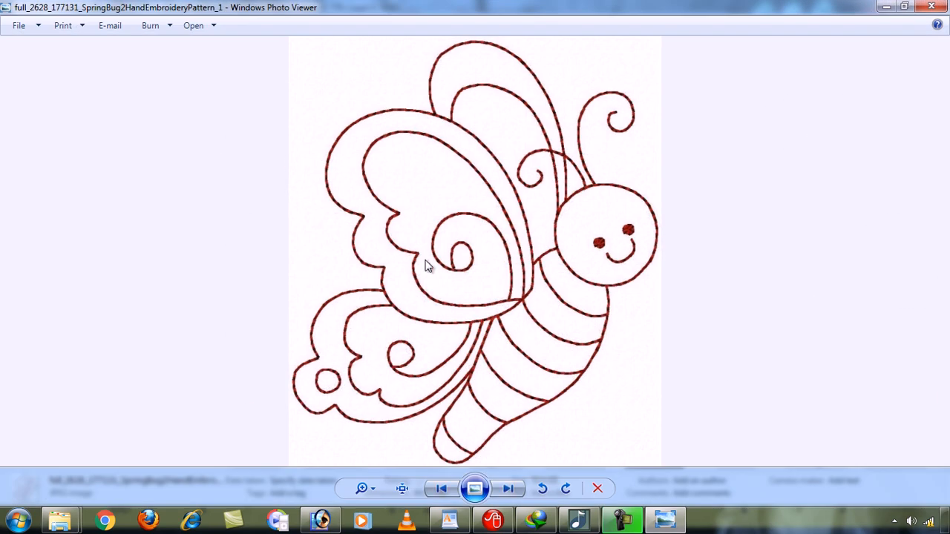
pyautogui.click(931, 7)
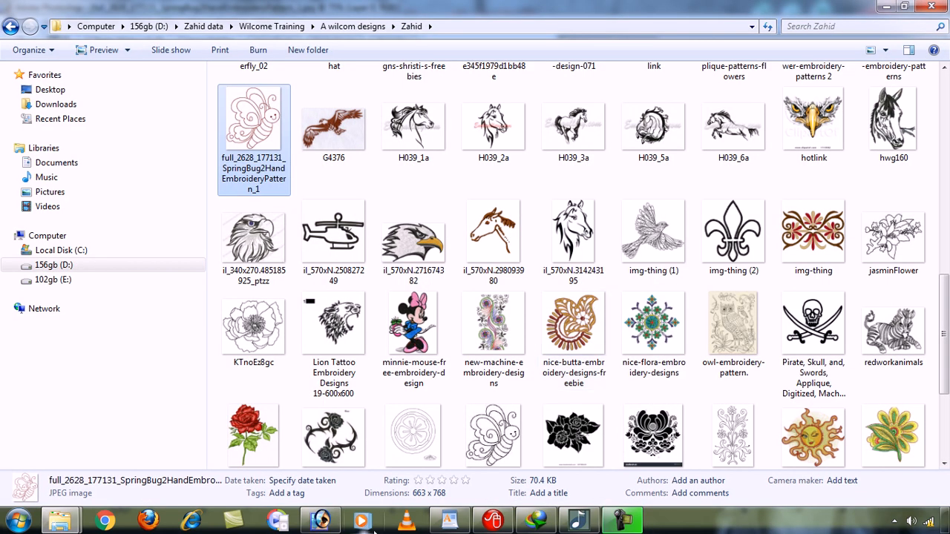
pyautogui.click(321, 521)
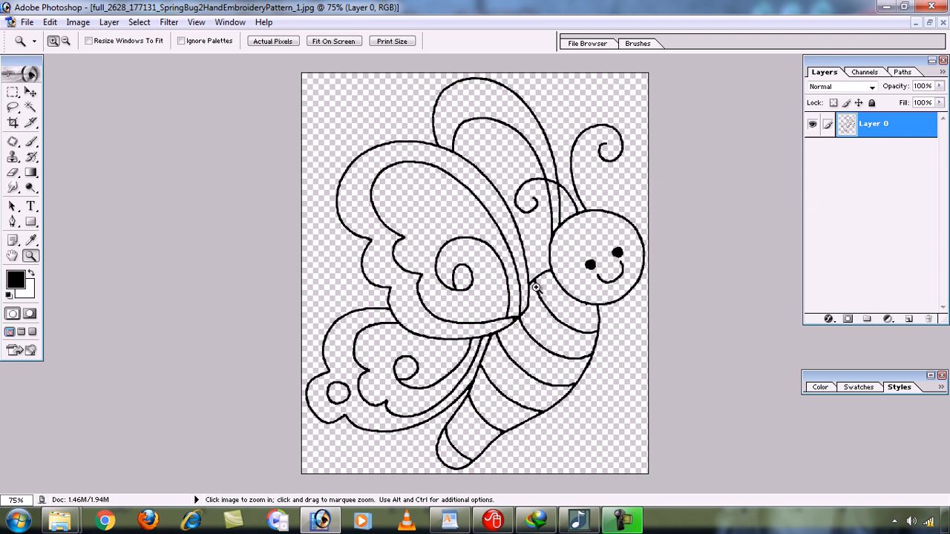
pyautogui.click(886, 6)
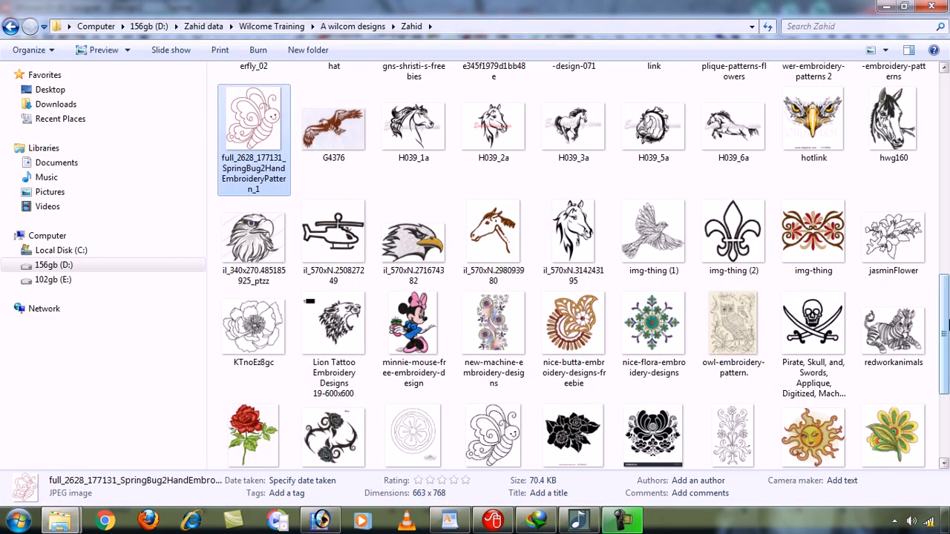
# Select the SpringBug2HandEmbroideryPattern_1 copy image in the picture folder
pyautogui.moveTo(944, 334); pyautogui.dragTo(944, 397)
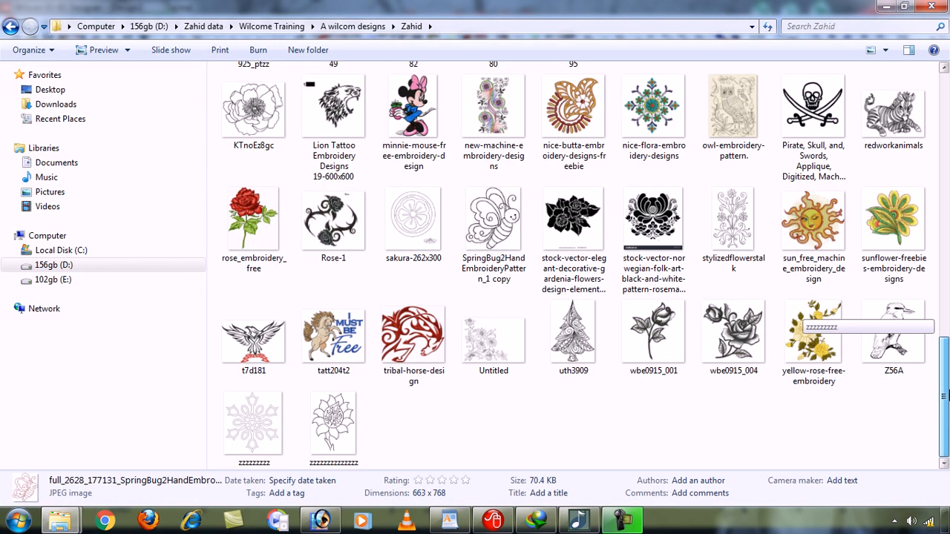
pyautogui.scroll(2, 814, 334)
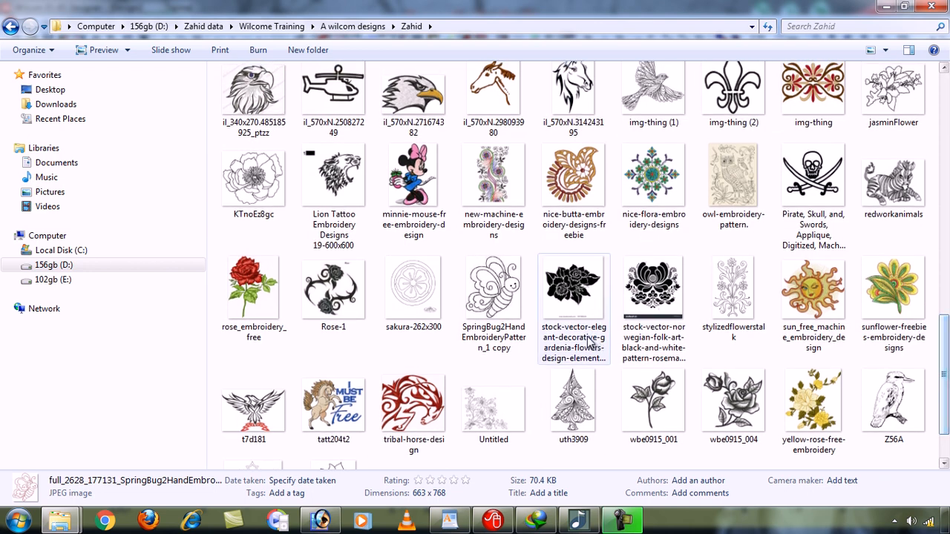
pyautogui.click(466, 303)
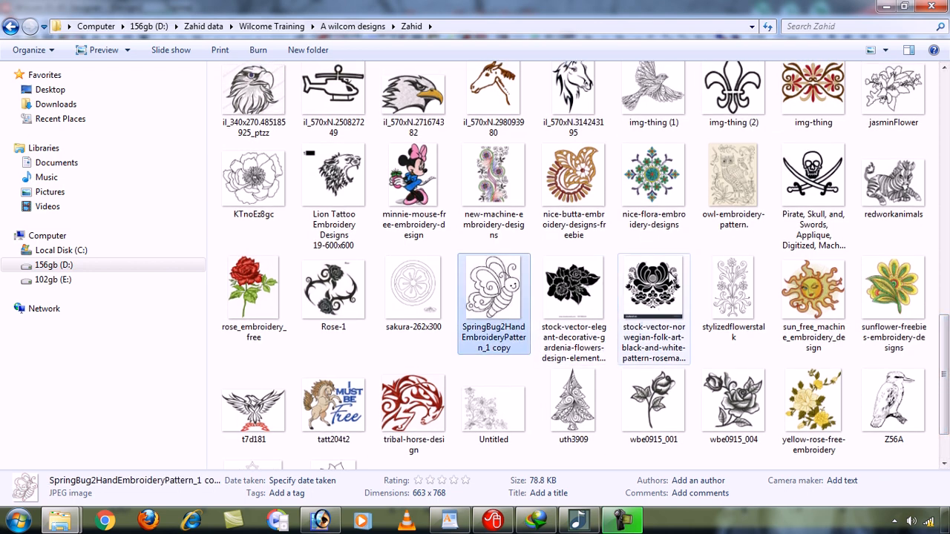
# View the Pirate, Skull, and, Swords image, close it and reselect SpringBug2HandEmbroideryPattern_1 copy in the picture folder
pyautogui.doubleClick(817, 188)
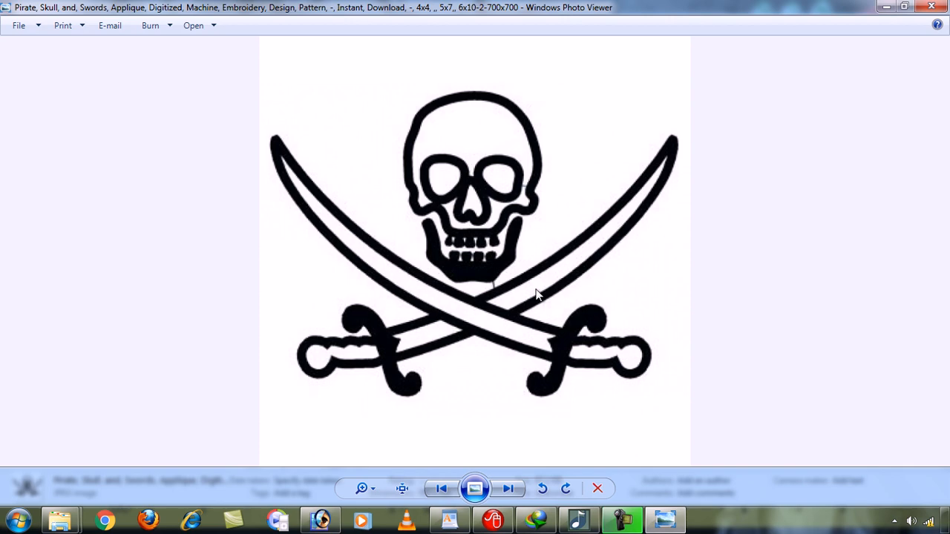
pyautogui.click(932, 7)
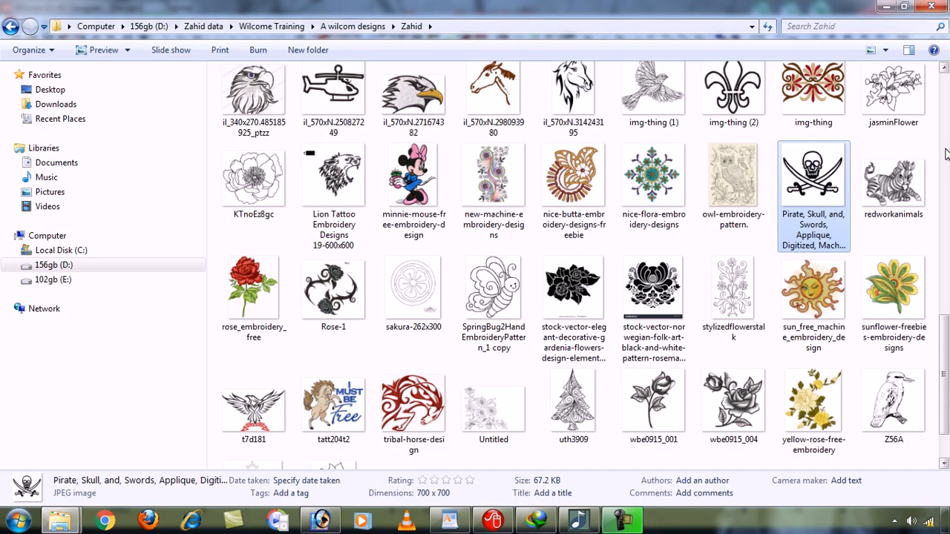
pyautogui.click(484, 299)
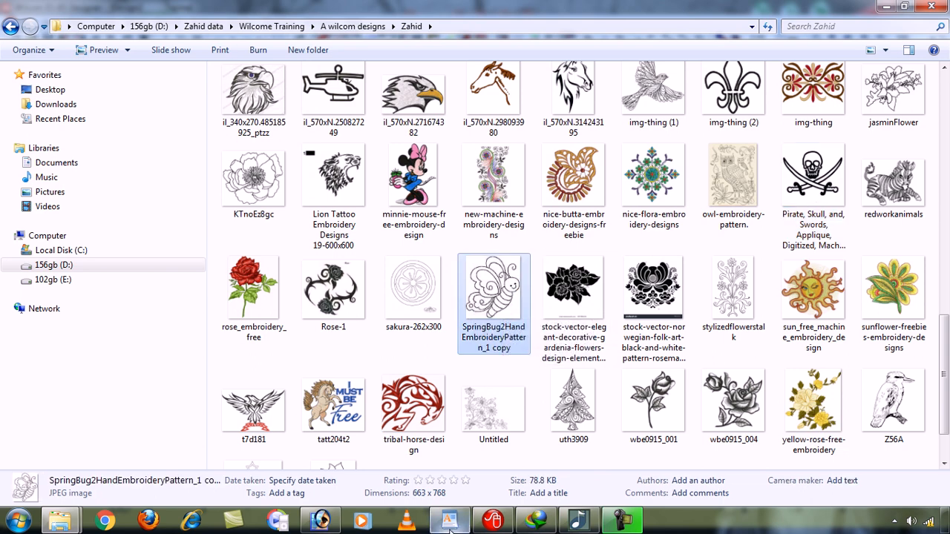
# Switch to Wilcom ES-65 Designer, start inserting an image file and browse to the personal data folder on drive D
pyautogui.hotkey('alt', 'Tab')
pyautogui.click(240, 22)
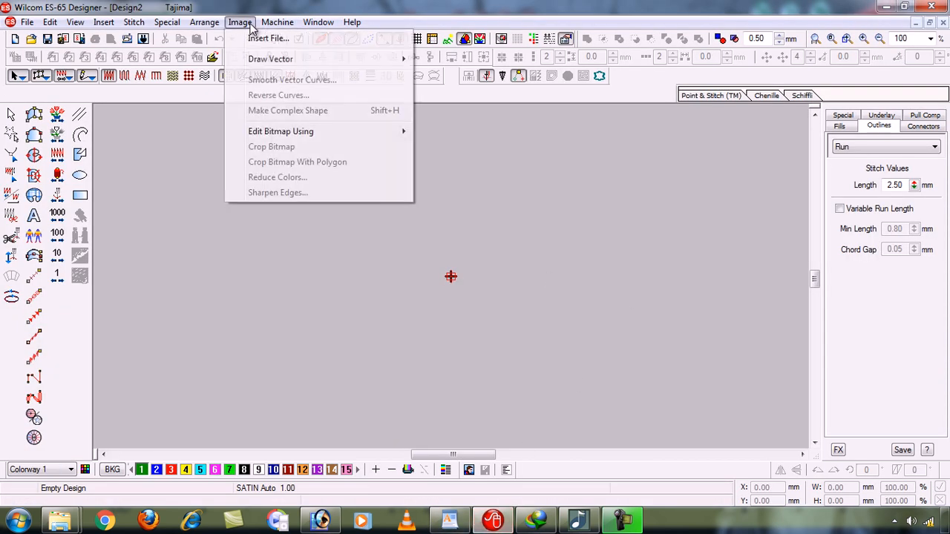
pyautogui.click(251, 37)
pyautogui.doubleClick(378, 197)
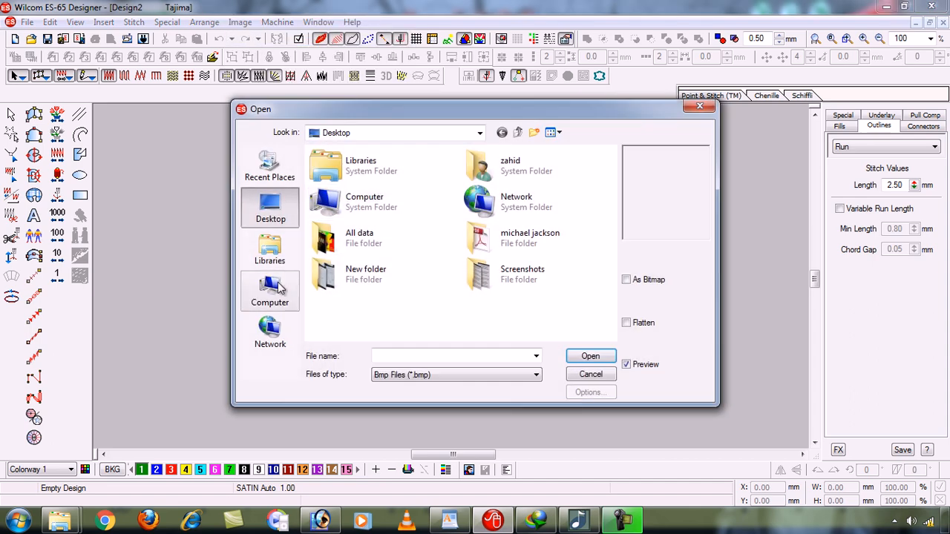
pyautogui.doubleClick(409, 222)
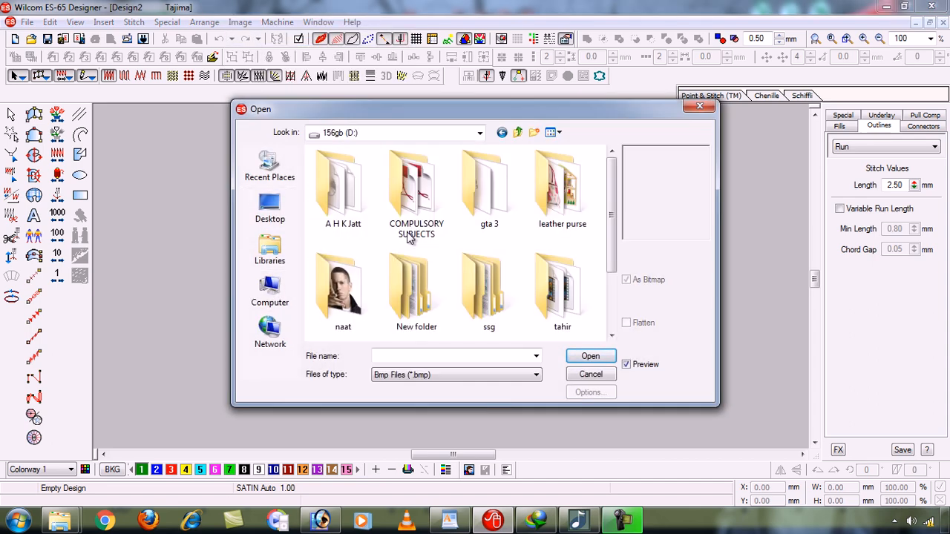
pyautogui.scroll(-2, 334, 304)
pyautogui.doubleClick(337, 304)
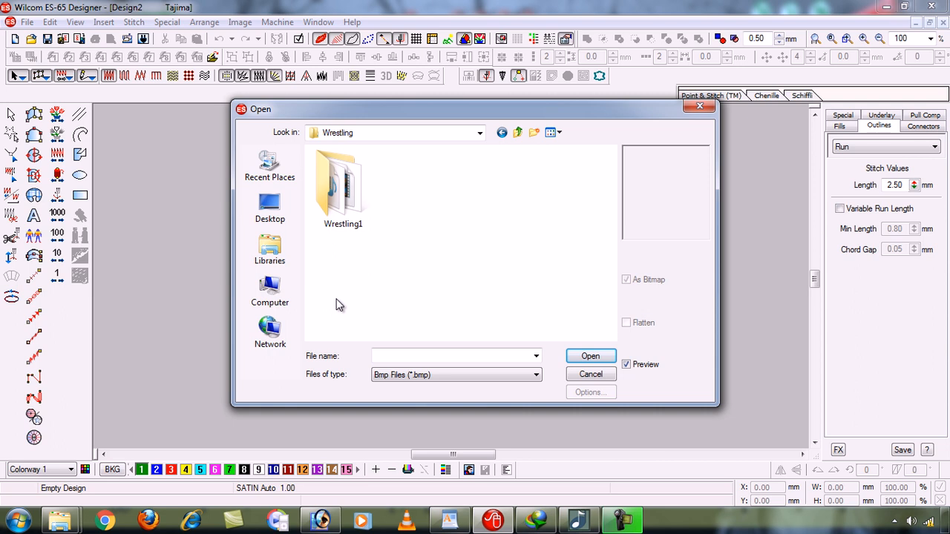
pyautogui.press('BackSpace')
pyautogui.press('Right')
pyautogui.press('Return')
# Open the Wilcome Training folder for the image to insert
pyautogui.press('Down')
pyautogui.press('Down')
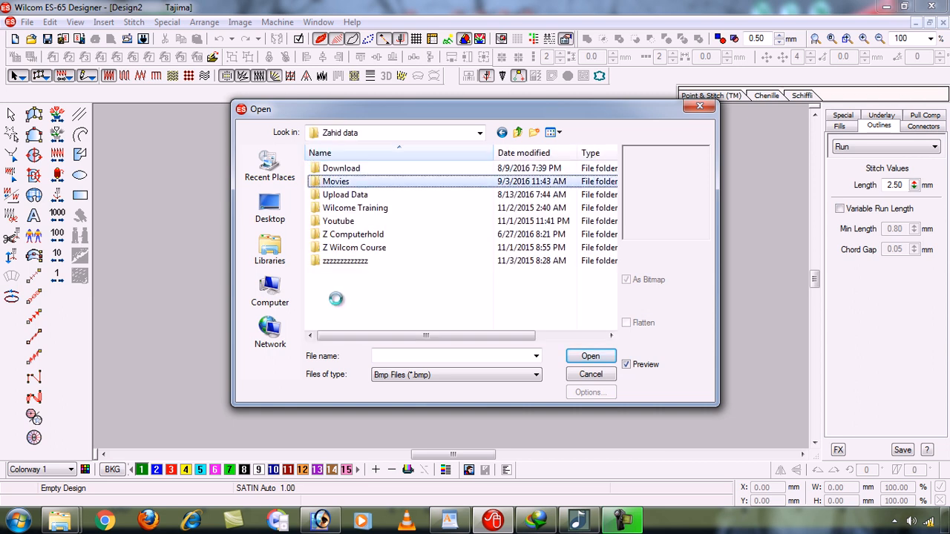
pyautogui.press('Down')
pyautogui.press('Down')
pyautogui.press('Return')
pyautogui.press('Down')
pyautogui.press('Right')
pyautogui.press('Return')
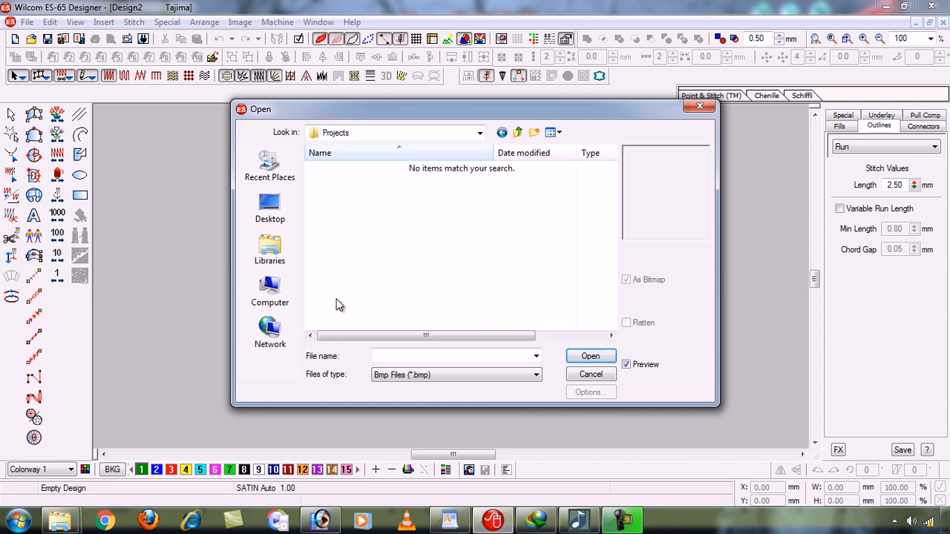
pyautogui.press('BackSpace')
# Open the picture folder inside A wilcom designs and set the file type to All Files
pyautogui.press('Home')
pyautogui.press('Return')
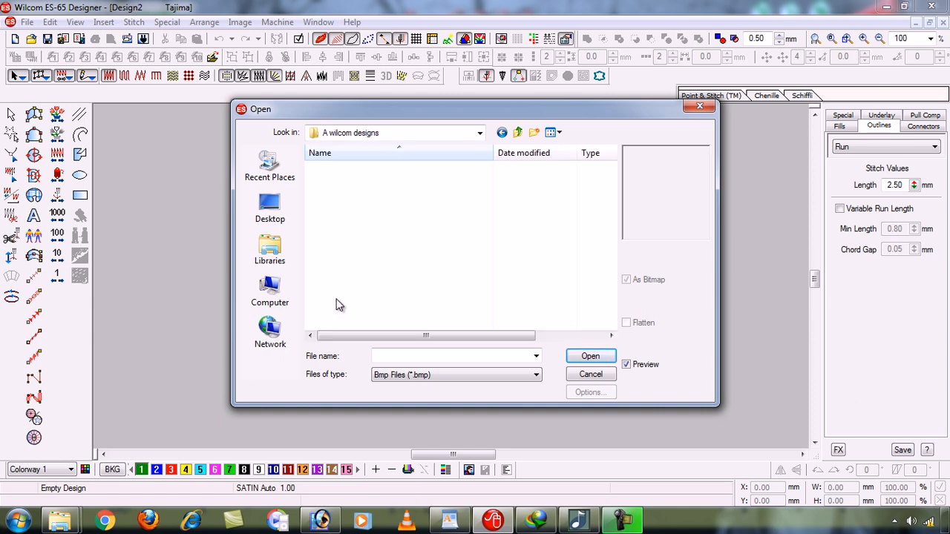
pyautogui.press('Down')
pyautogui.press('Down')
pyautogui.press('Down')
pyautogui.press('Down')
pyautogui.press('Return')
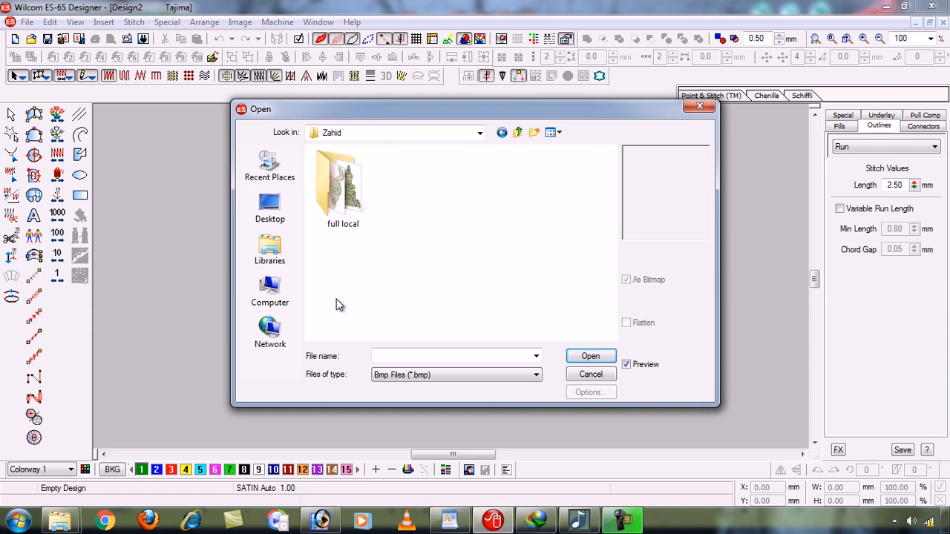
pyautogui.click(411, 375)
pyautogui.click(412, 399)
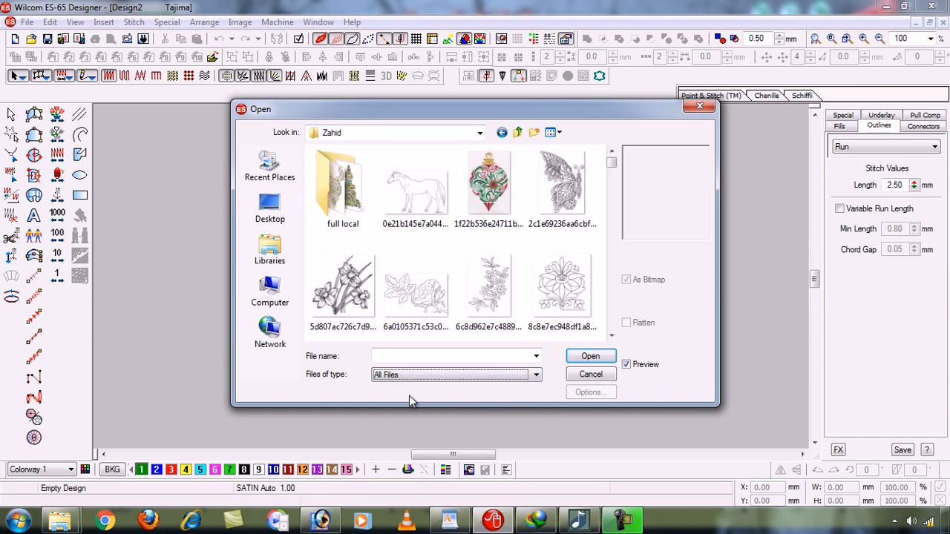
# Insert the SpringBug2HandEmbroideryPattern_1 copy image into the empty design and fit the whole butterfly in view
pyautogui.click(577, 300)
pyautogui.press('Down')
pyautogui.press('Down')
pyautogui.press('Down')
pyautogui.press('Down')
pyautogui.press('Down')
pyautogui.press('Down')
pyautogui.press('Down')
pyautogui.press('Down')
pyautogui.press('Down')
pyautogui.press('Down')
pyautogui.press('Down')
pyautogui.press('Down')
pyautogui.press('Down')
pyautogui.press('Down')
pyautogui.press('Down')
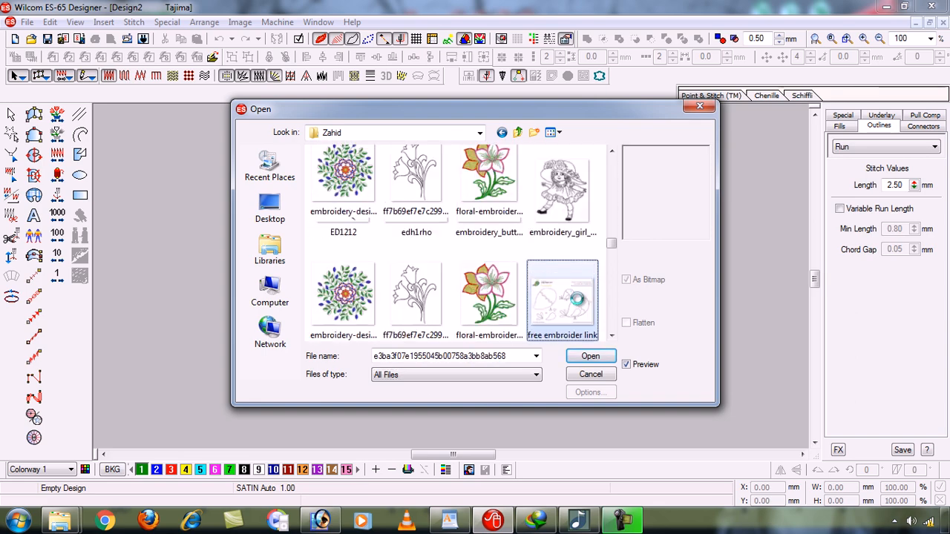
pyautogui.press('Down')
pyautogui.press('Down')
pyautogui.press('Down')
pyautogui.press('Down')
pyautogui.press('Down')
pyautogui.press('Down')
pyautogui.press('Down')
pyautogui.press('Down')
pyautogui.press('Down')
pyautogui.press('Down')
pyautogui.press('Left')
pyautogui.press('Up')
pyautogui.press('Up')
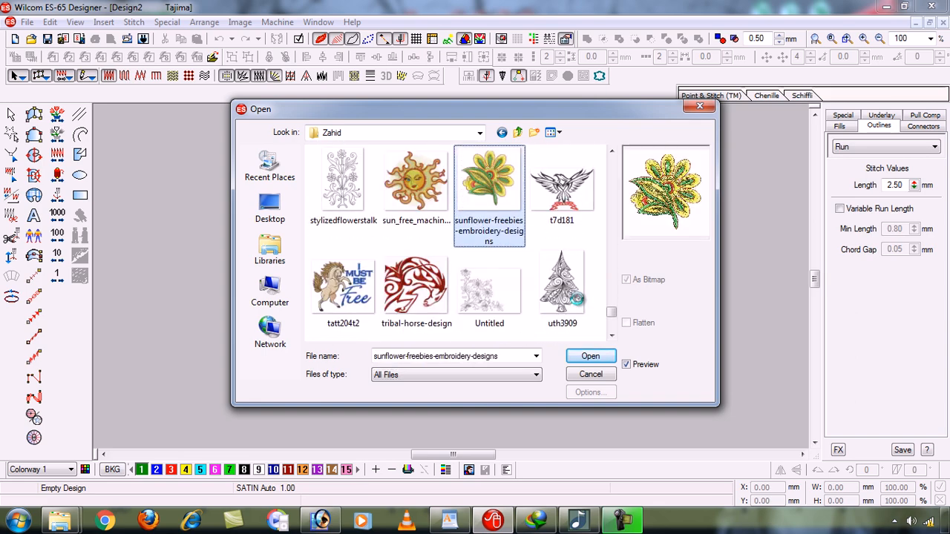
pyautogui.press('Up')
pyautogui.press('Left')
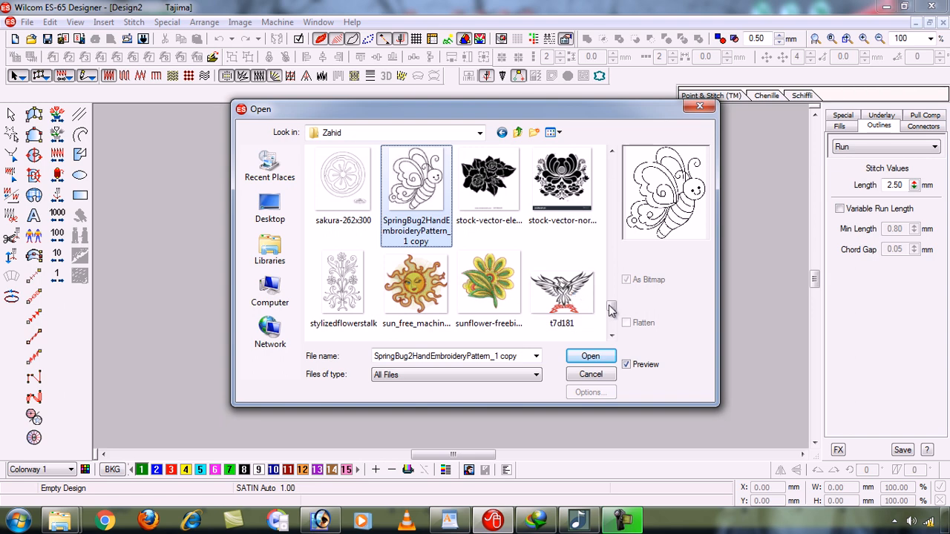
pyautogui.click(590, 356)
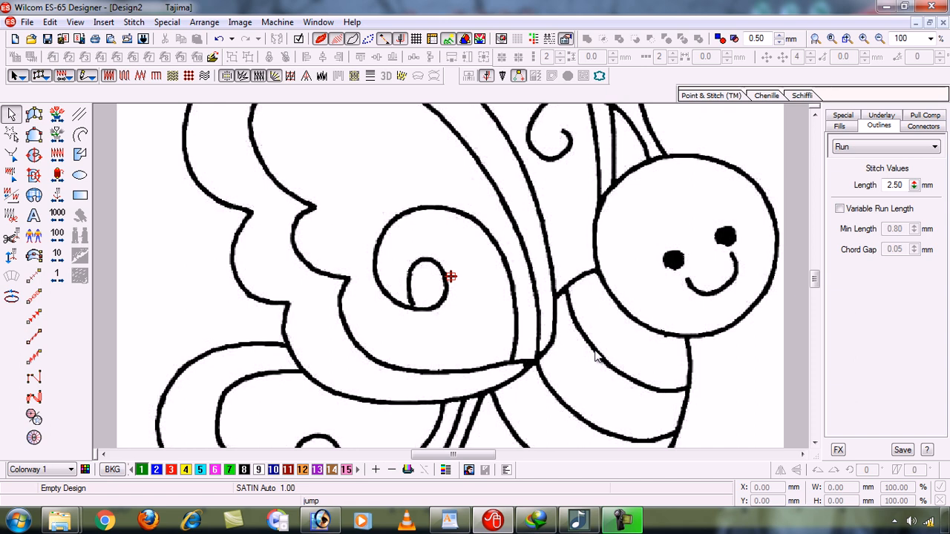
pyautogui.press('0')
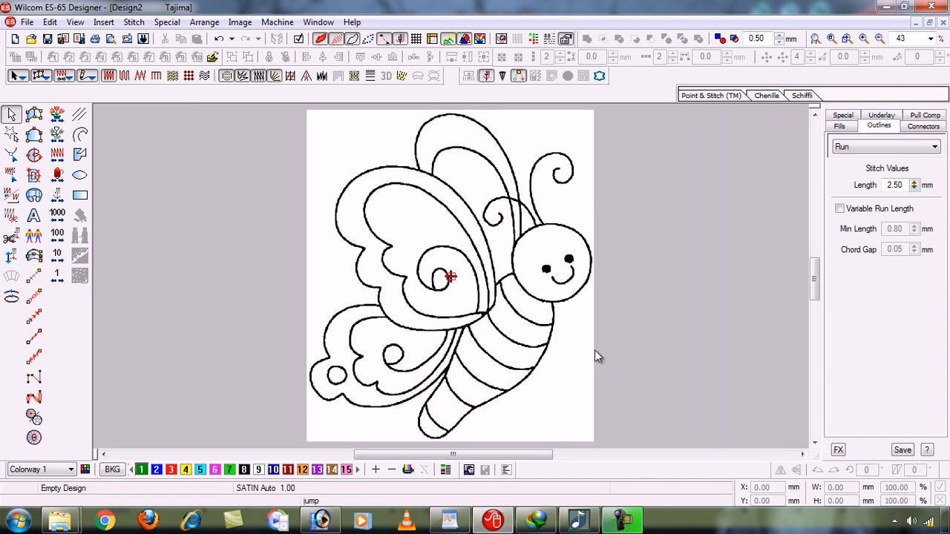
pyautogui.click(515, 332)
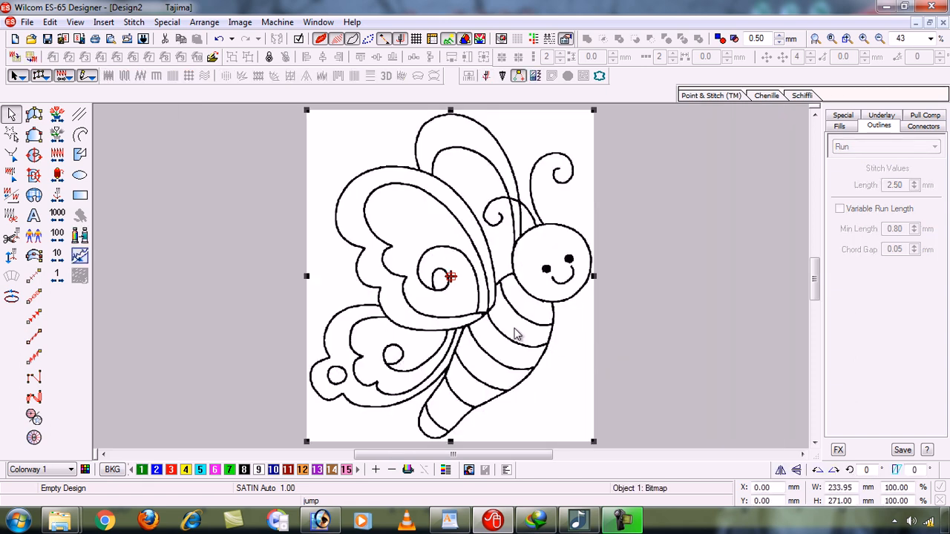
pyautogui.press('Escape')
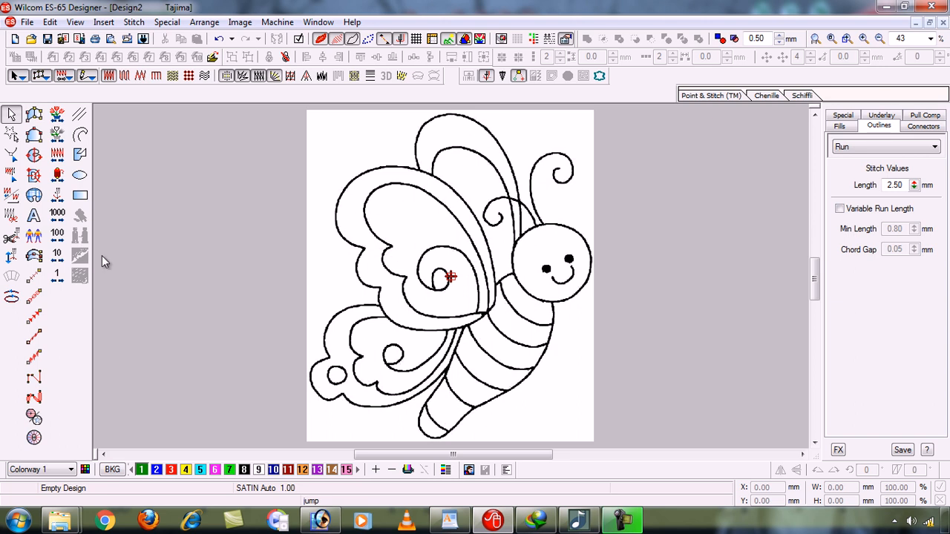
# Start a Triple Run line where the butterfly's outer antenna meets the head and trace its stem up to the top of the curl
pyautogui.click(34, 278)
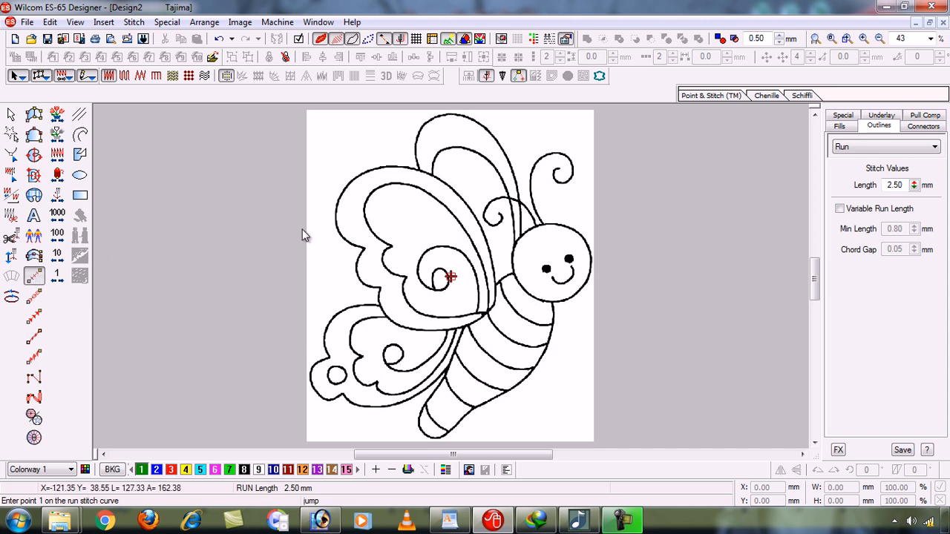
pyautogui.press('b')
pyautogui.moveTo(462, 152); pyautogui.dragTo(592, 246)
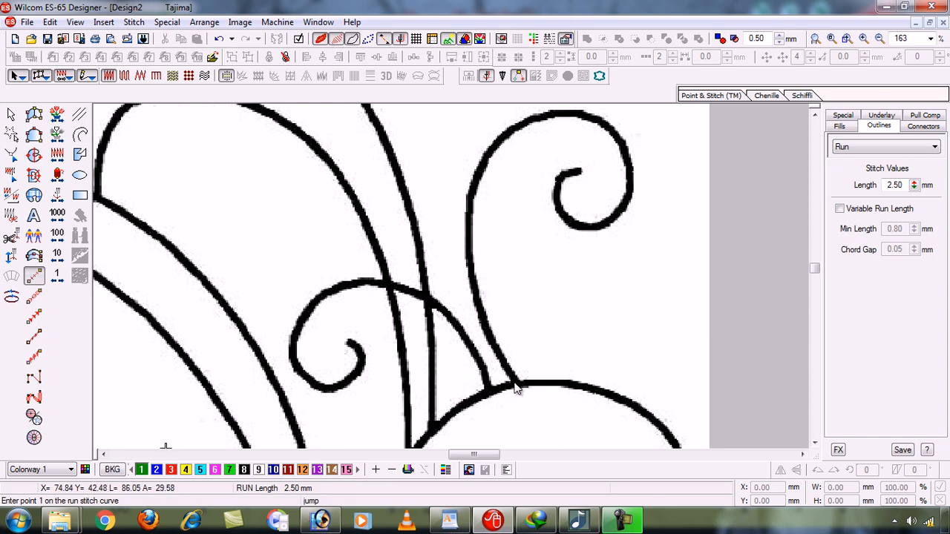
pyautogui.click(33, 297)
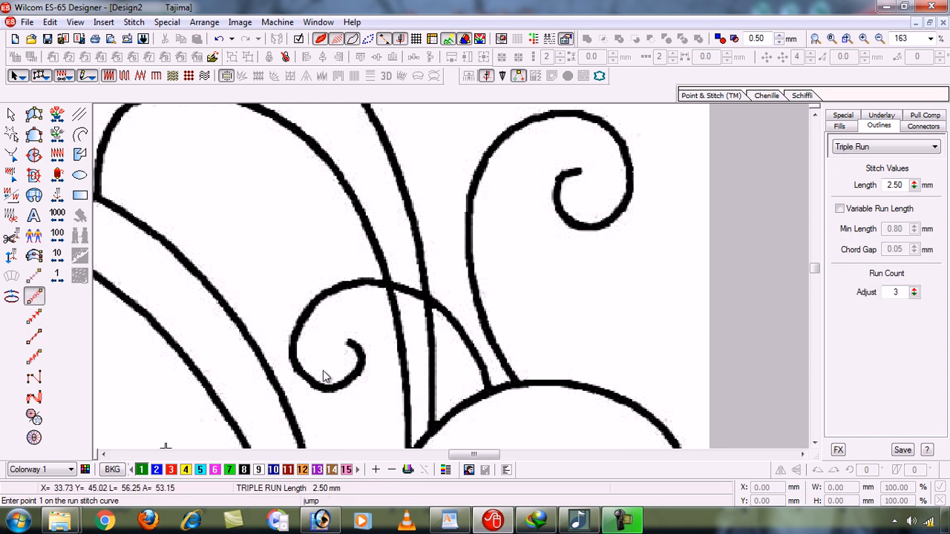
pyautogui.click(519, 385)
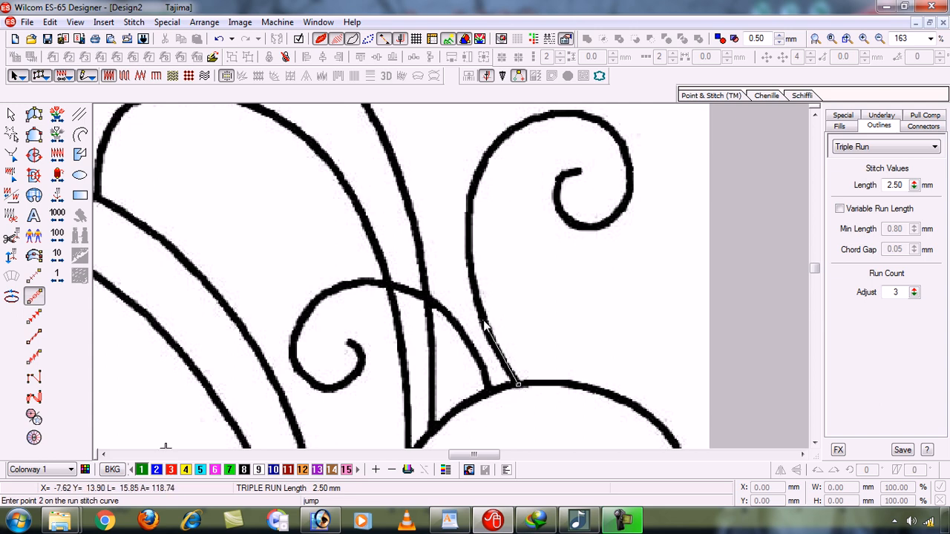
pyautogui.click(483, 320)
pyautogui.click(470, 209)
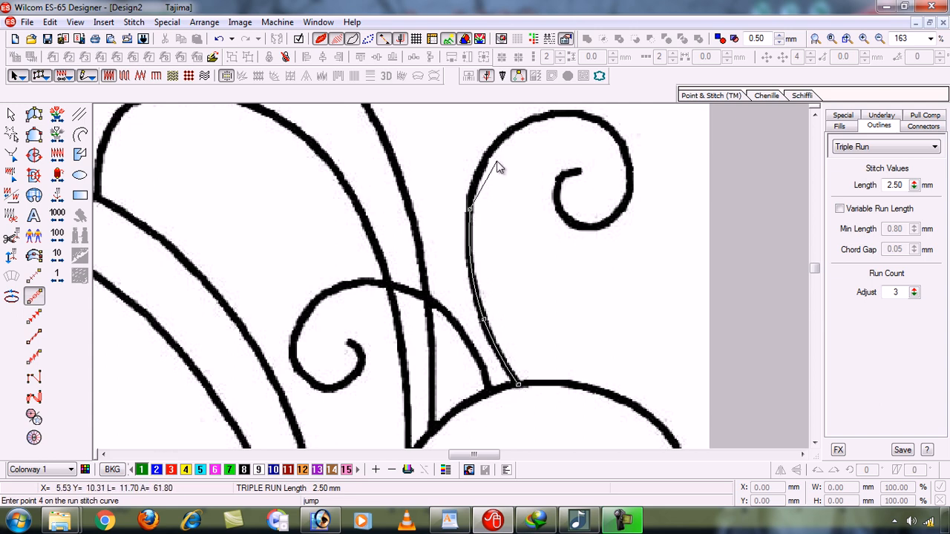
pyautogui.click(500, 142)
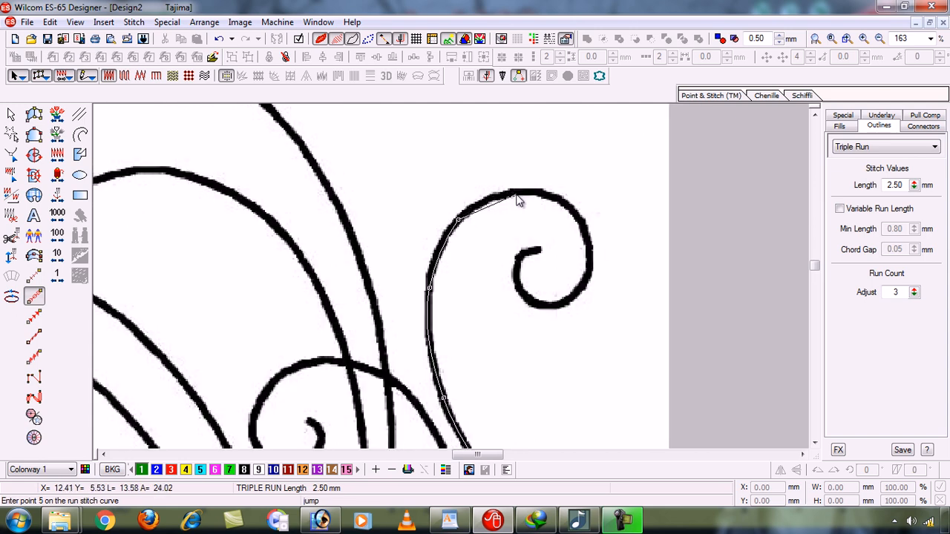
pyautogui.click(530, 193)
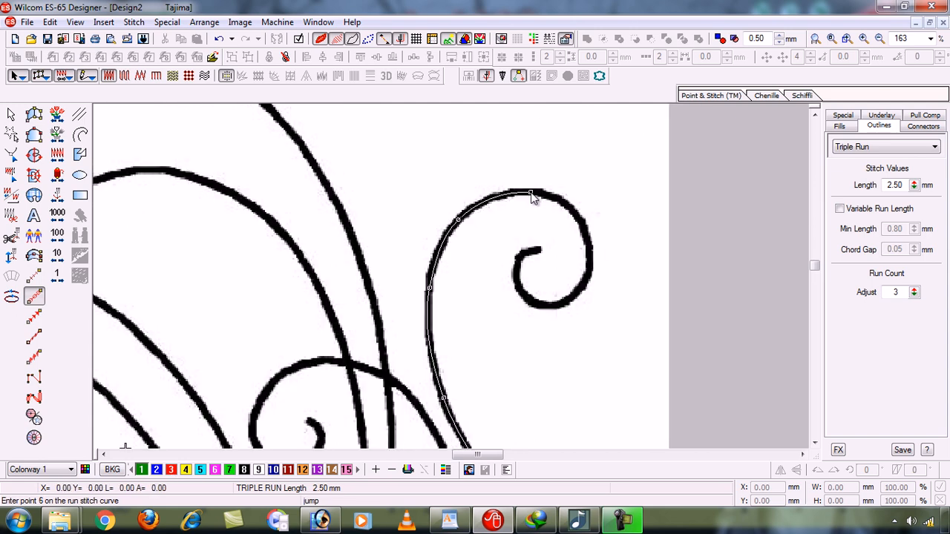
# Continue the Triple Run line around the outer antenna's curl to its inner tip and generate the stitches
pyautogui.click(582, 221)
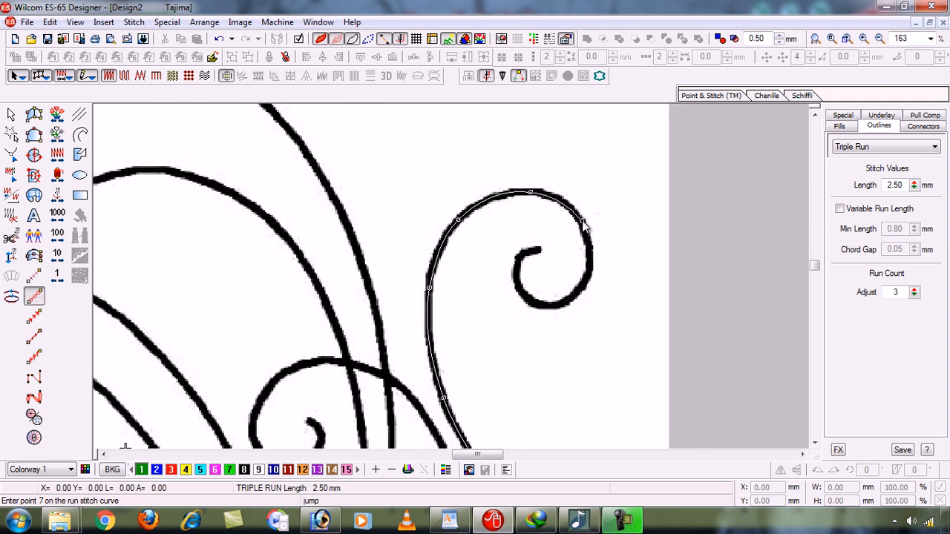
pyautogui.click(587, 269)
pyautogui.press('BackSpace')
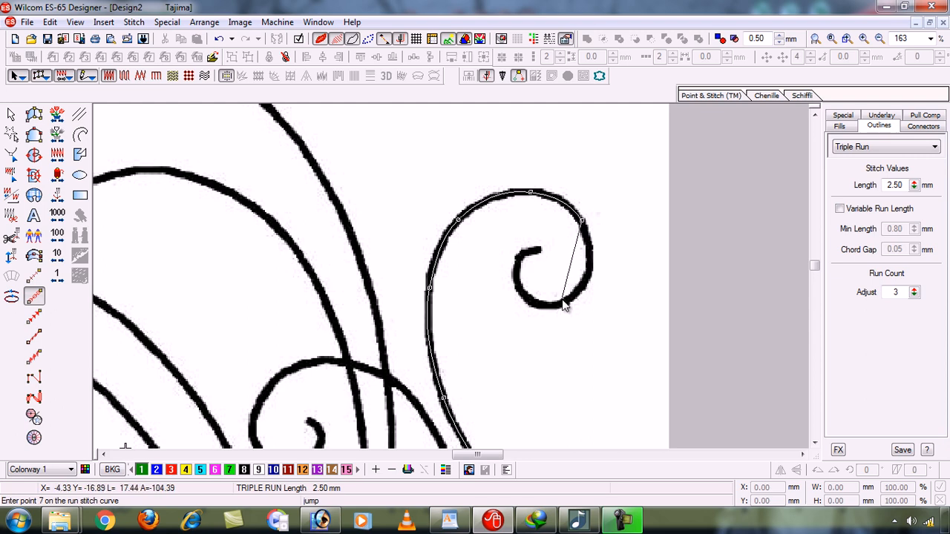
pyautogui.click(590, 270)
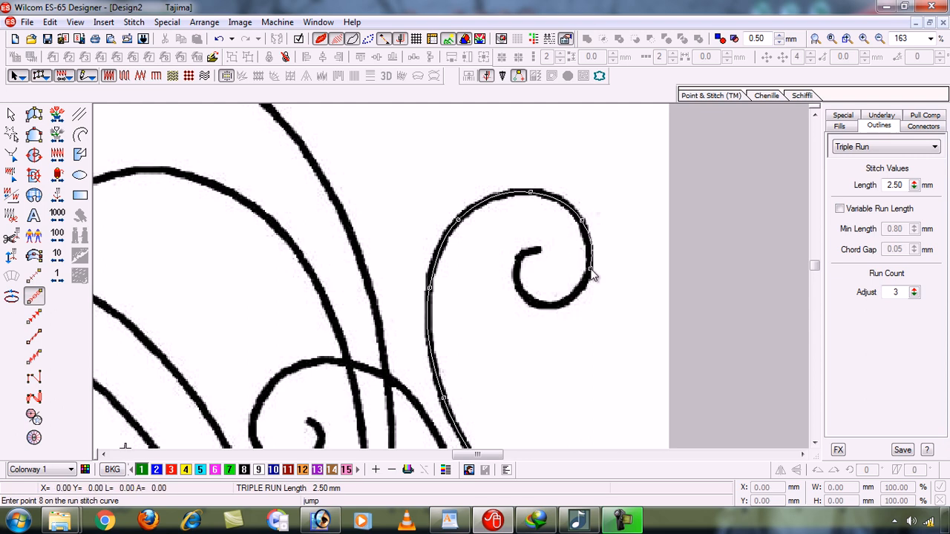
pyautogui.click(549, 305)
pyautogui.click(516, 273)
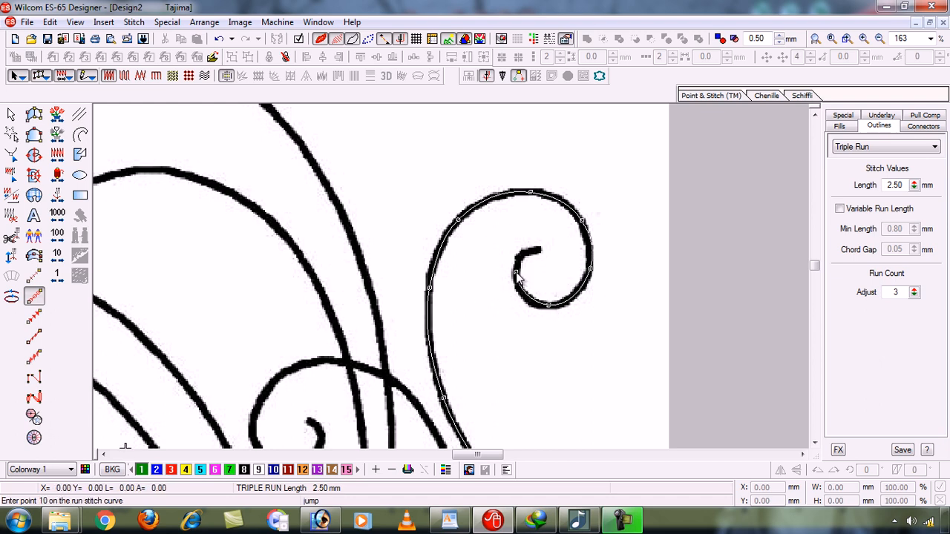
pyautogui.click(542, 250)
pyautogui.press('Return')
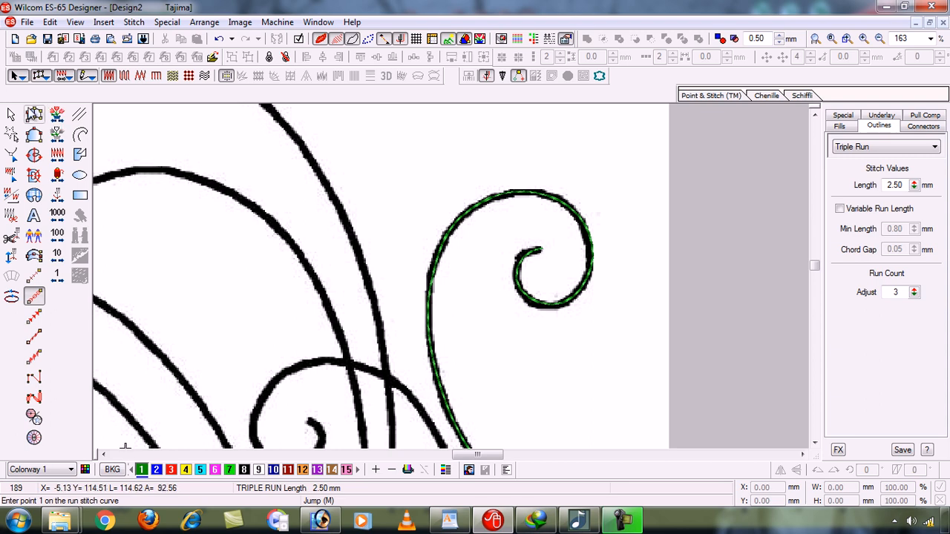
# Select the antenna's Triple Run object and add new thread colors to the palette up to blue color 22
pyautogui.click(12, 116)
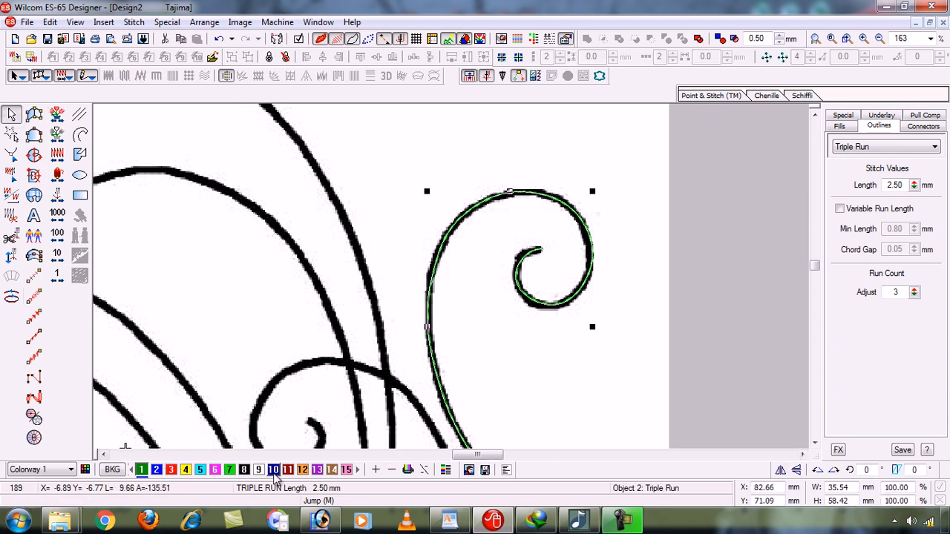
pyautogui.click(376, 470)
pyautogui.click(375, 471)
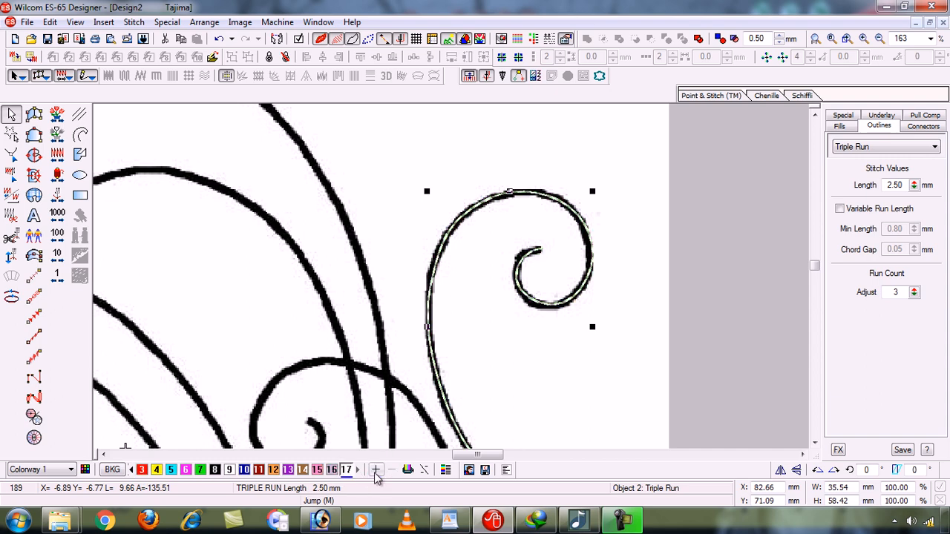
pyautogui.click(376, 471)
pyautogui.click(376, 471)
pyautogui.click(375, 471)
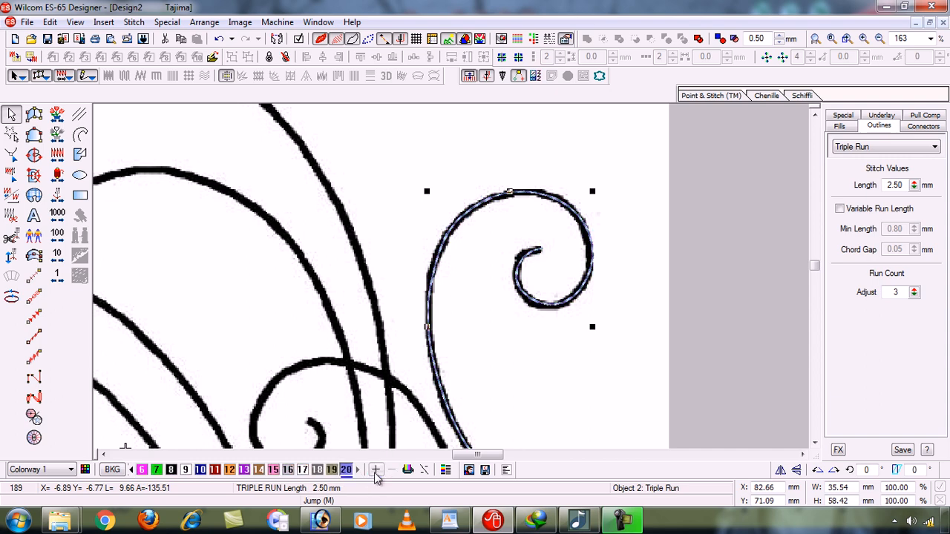
pyautogui.click(376, 472)
pyautogui.click(375, 471)
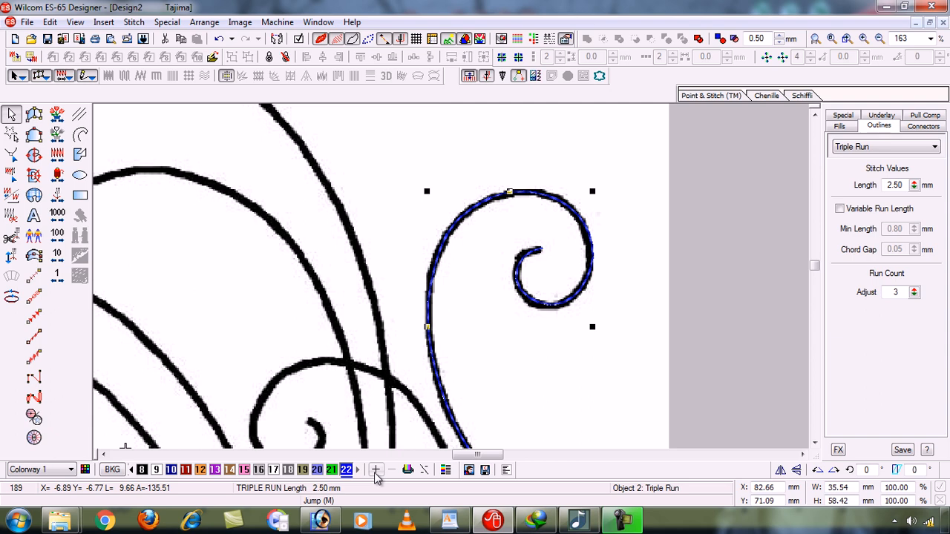
# Recolor the selected outer antenna with a new red thread color 23, remove the unused palette colors and deselect the antenna
pyautogui.click(376, 471)
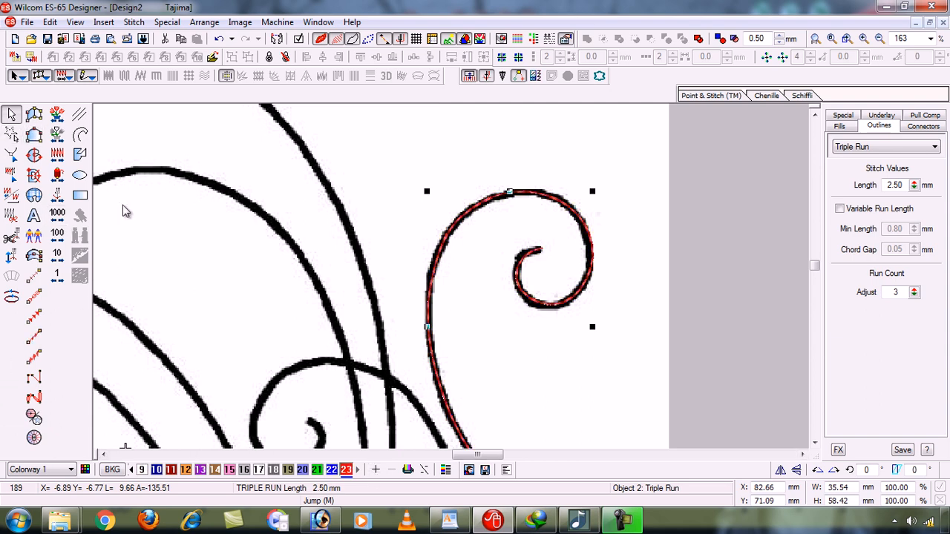
pyautogui.click(408, 472)
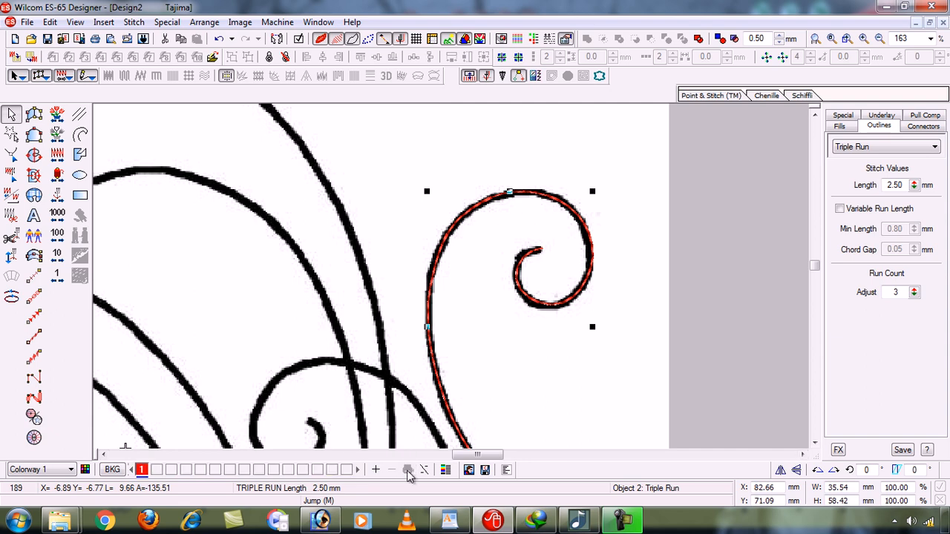
pyautogui.hotkey('shift', 'z')
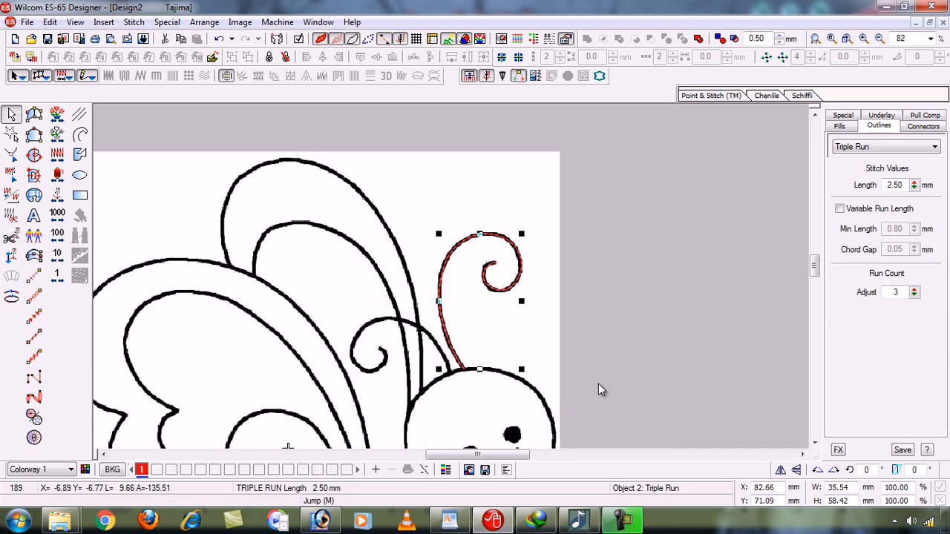
pyautogui.press('Escape')
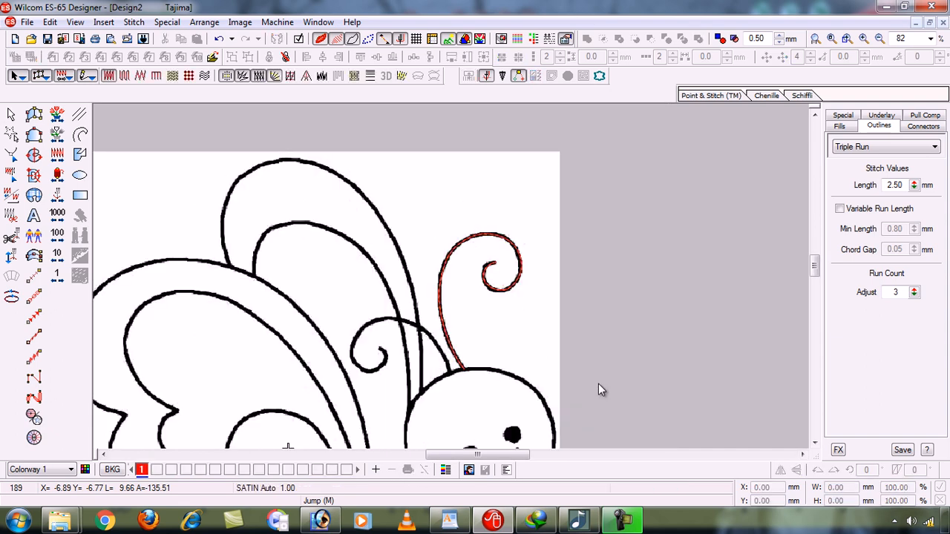
# Start a Triple Run line where the inner antenna meets the head and trace its stem over the top of the curl
pyautogui.press('b')
pyautogui.moveTo(321, 297); pyautogui.dragTo(477, 403)
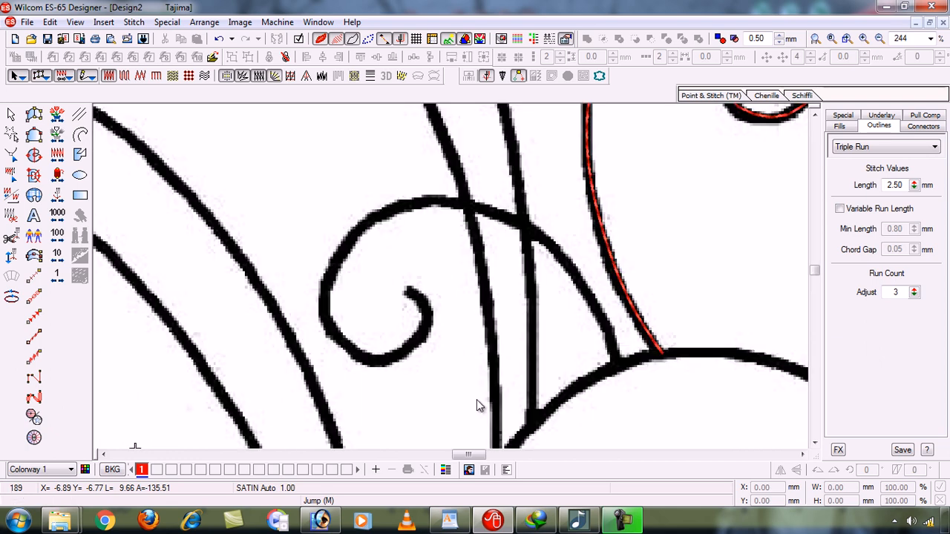
pyautogui.click(33, 295)
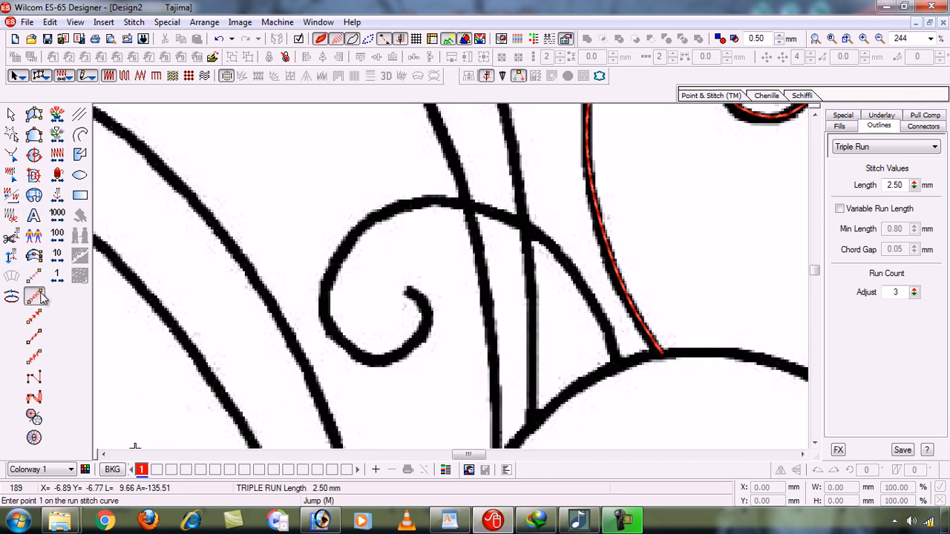
pyautogui.click(617, 366)
pyautogui.click(596, 306)
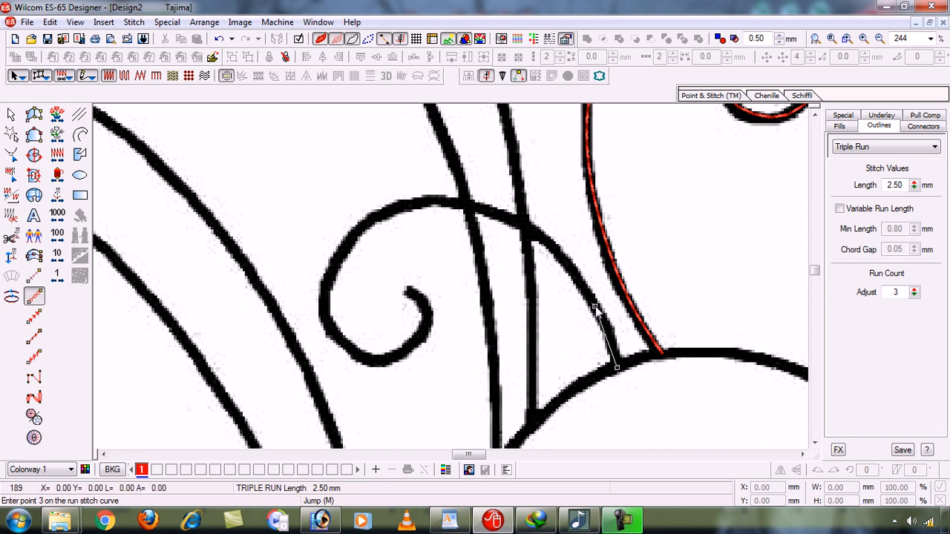
pyautogui.click(539, 235)
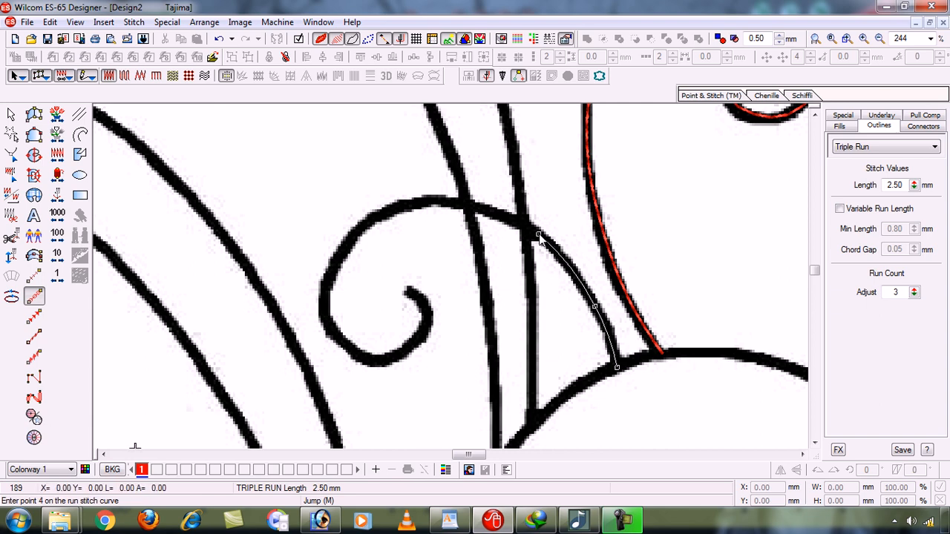
pyautogui.click(459, 202)
pyautogui.click(360, 225)
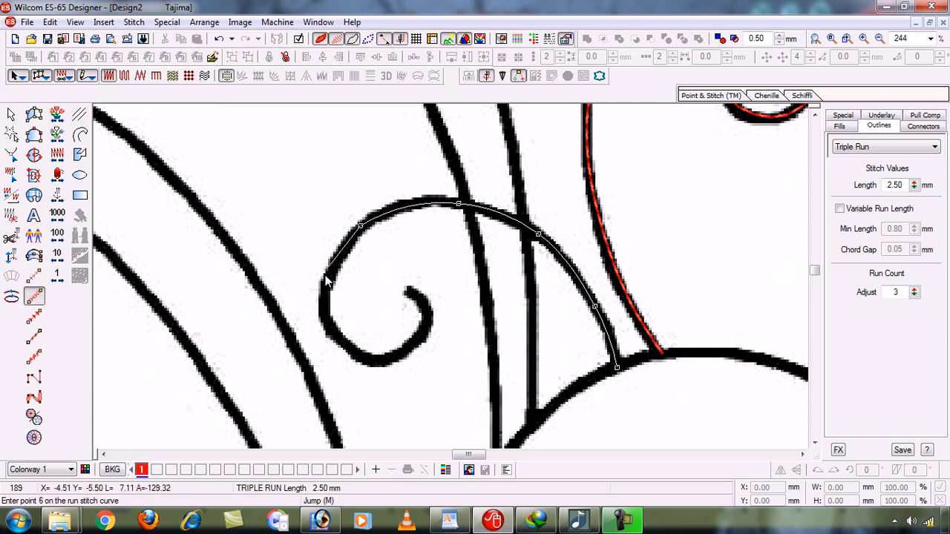
# Continue the Triple Run line around the inner antenna's curl to its inner tip and generate the stitches
pyautogui.click(323, 302)
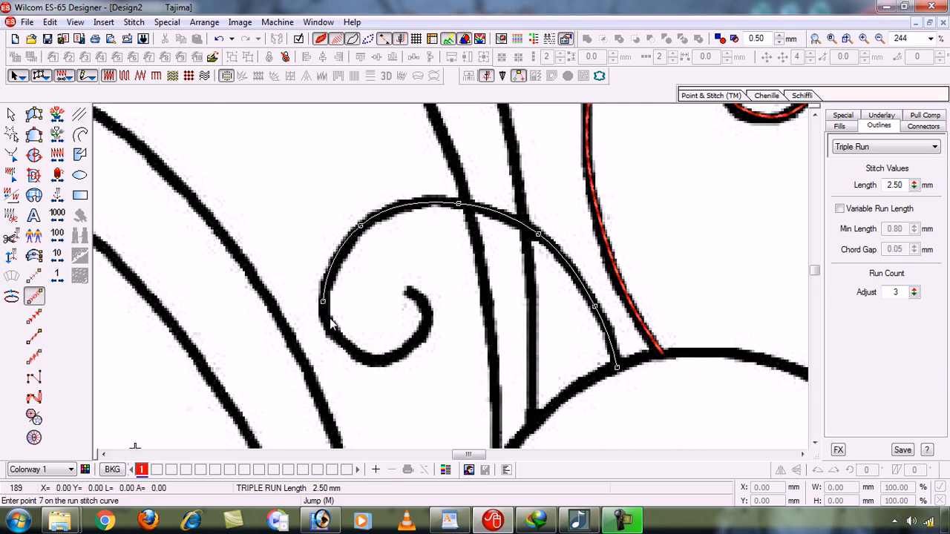
pyautogui.click(360, 358)
pyautogui.click(414, 344)
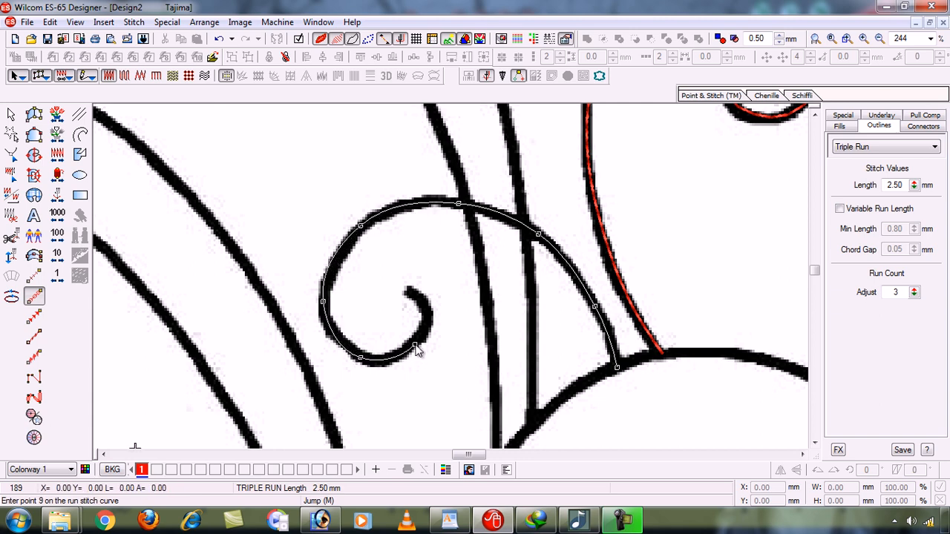
pyautogui.click(428, 319)
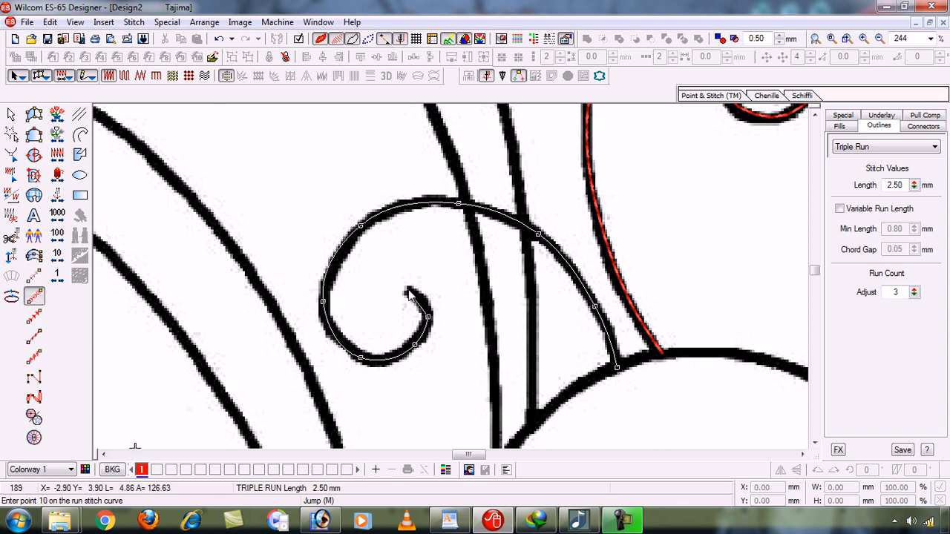
pyautogui.click(407, 291)
pyautogui.press('Return')
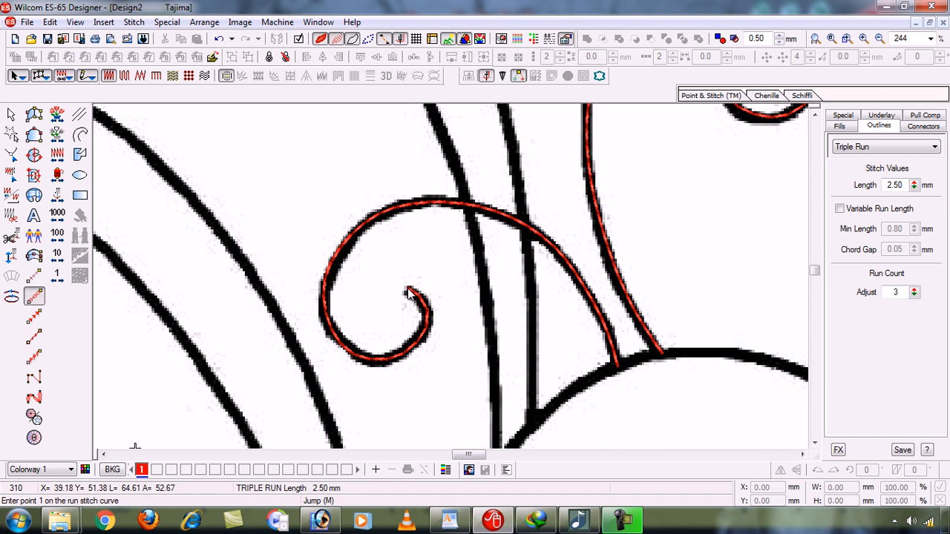
# Start a Backstitch line where the rear upper wing's outer edge meets the head and trace it upward past the inner antenna
pyautogui.hotkey('shift', 'z')
pyautogui.hotkey('shift', 'z')
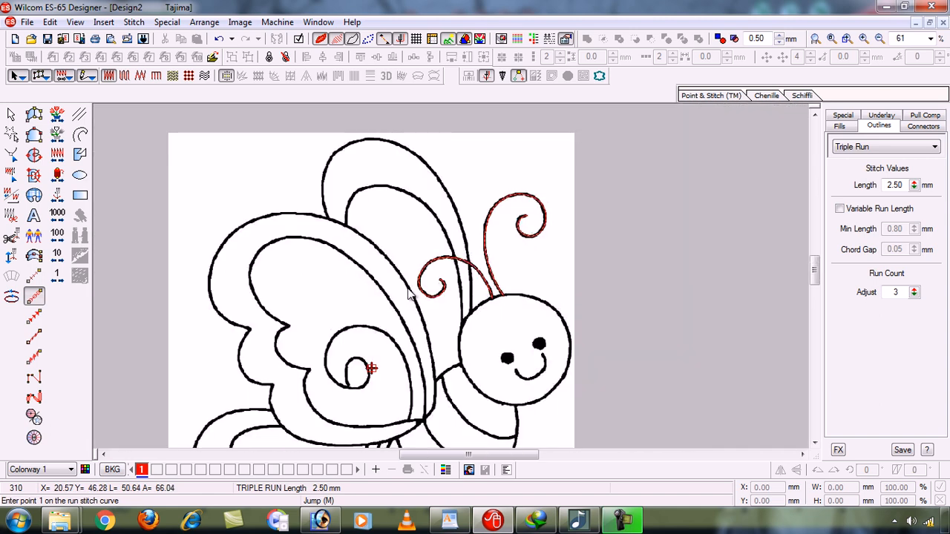
pyautogui.hotkey('shift', 'z')
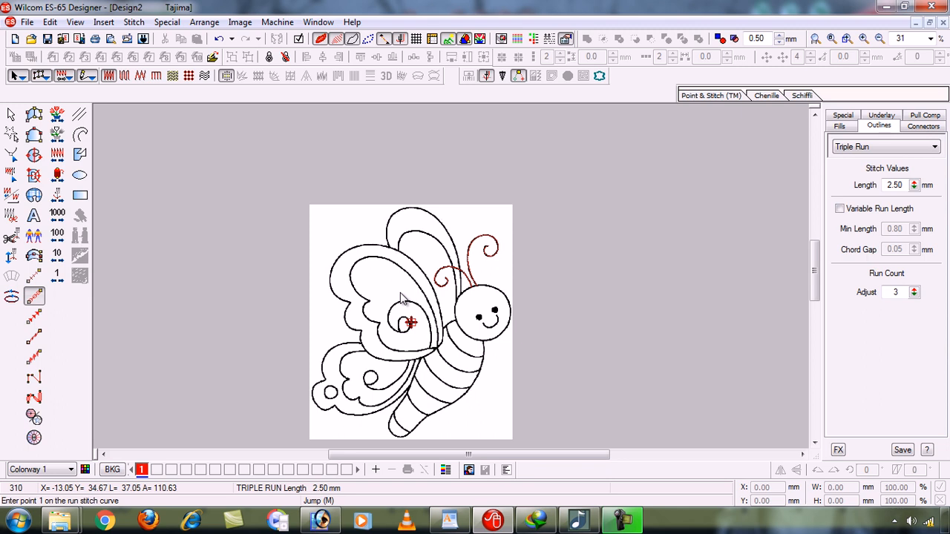
pyautogui.press('b')
pyautogui.click(362, 199)
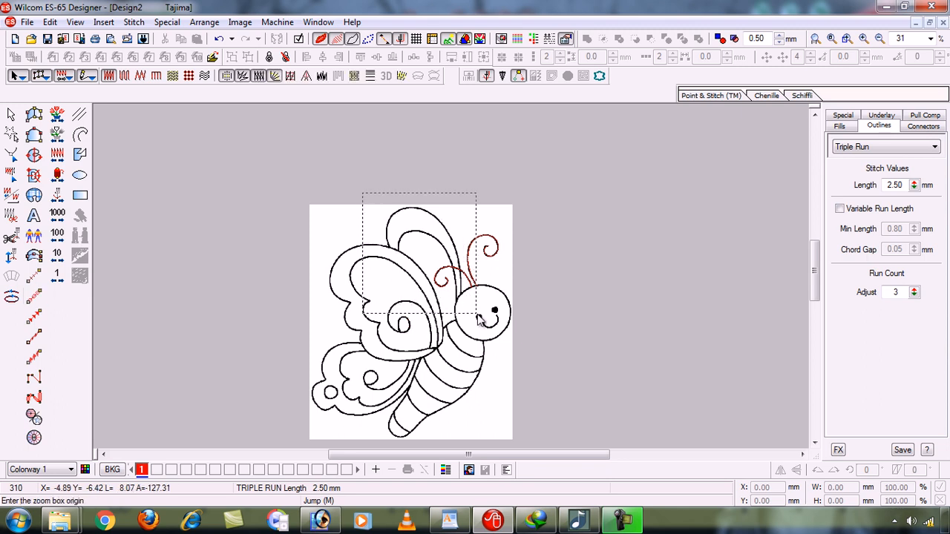
pyautogui.click(479, 316)
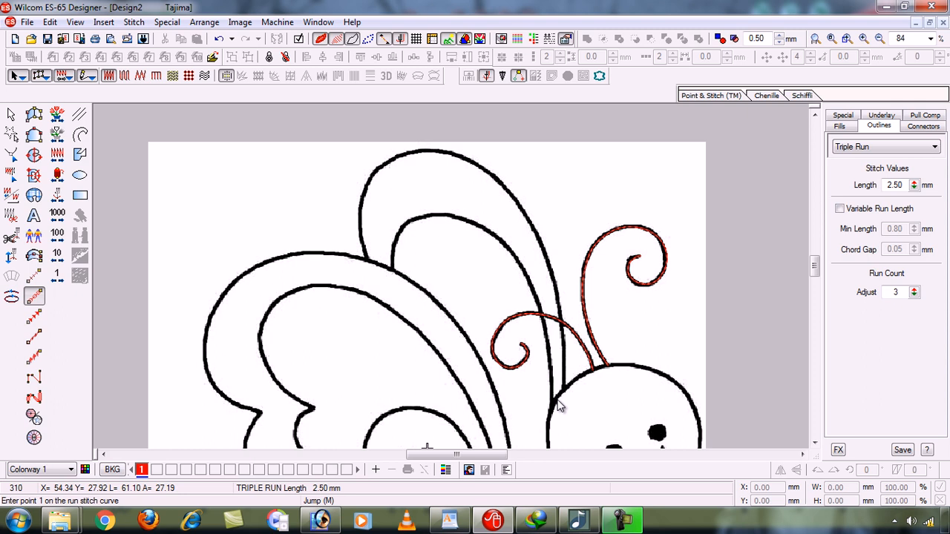
pyautogui.click(34, 337)
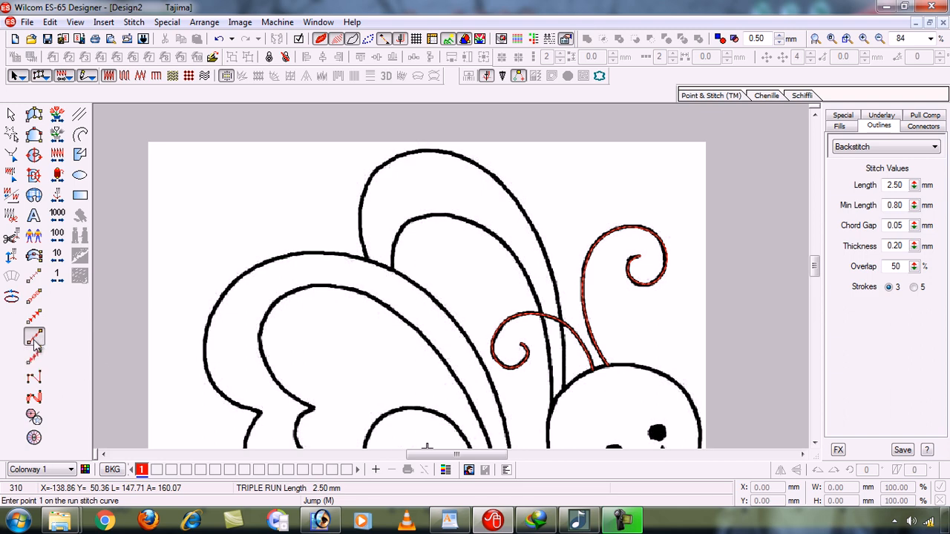
pyautogui.press('b')
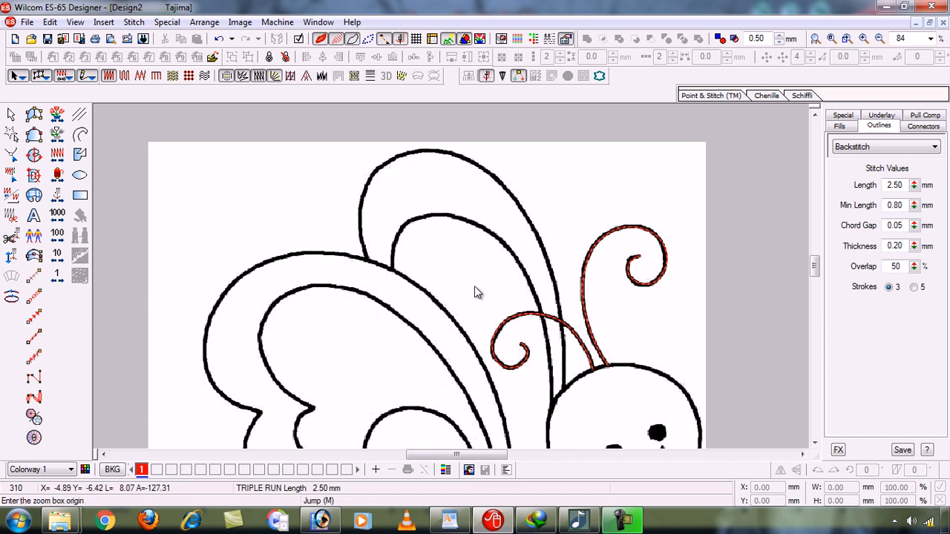
pyautogui.moveTo(454, 267); pyautogui.dragTo(625, 427)
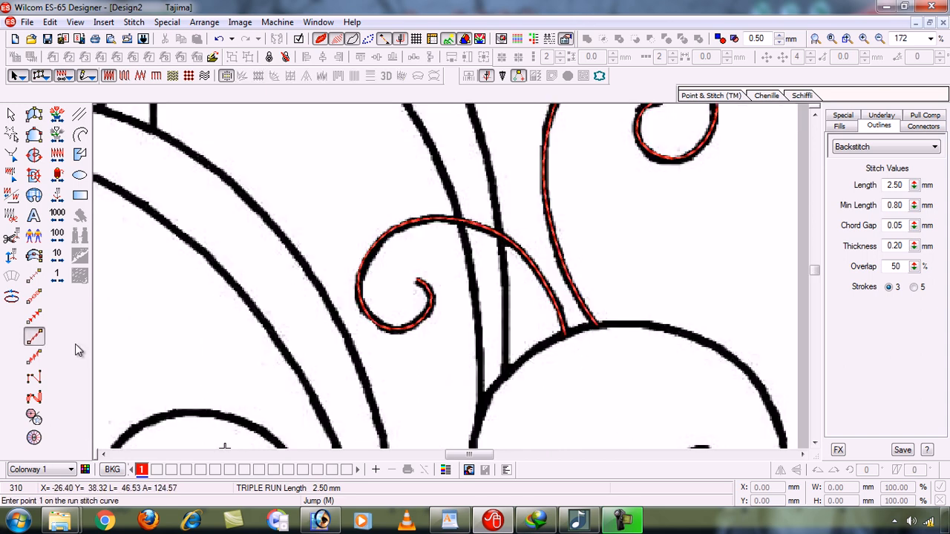
pyautogui.click(505, 376)
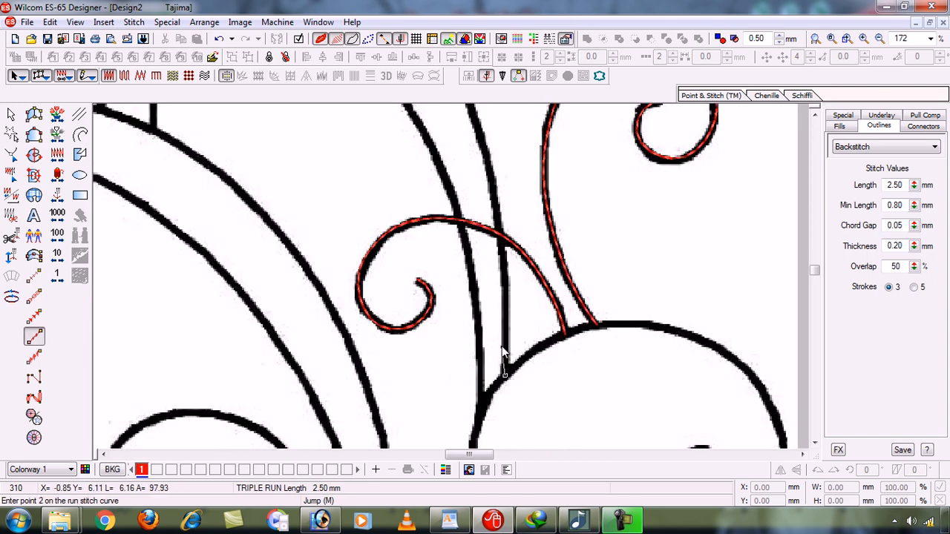
pyautogui.click(507, 288)
pyautogui.click(490, 173)
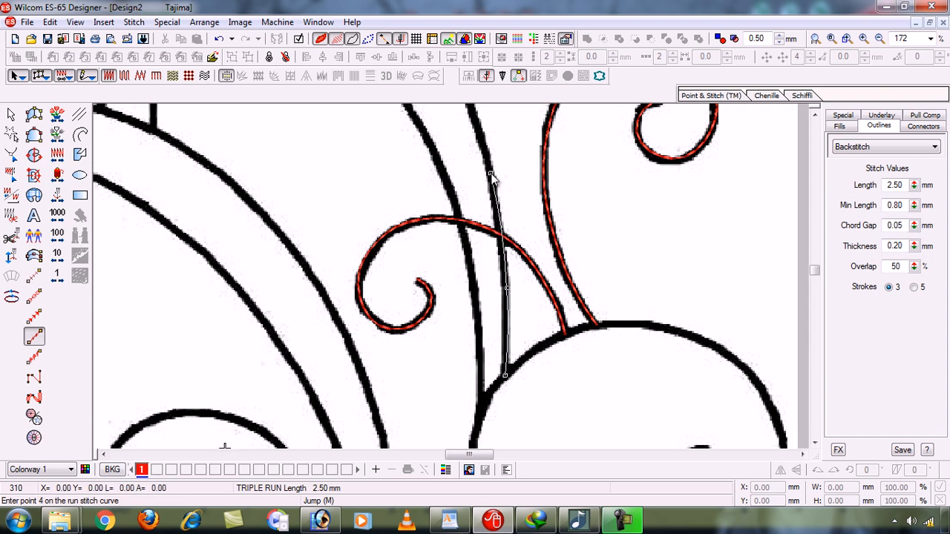
# Continue the Backstitch line over the rear upper wing's top and down to the front wing's edge, and generate the stitches
pyautogui.rightClick(436, 178)
pyautogui.rightClick(350, 144)
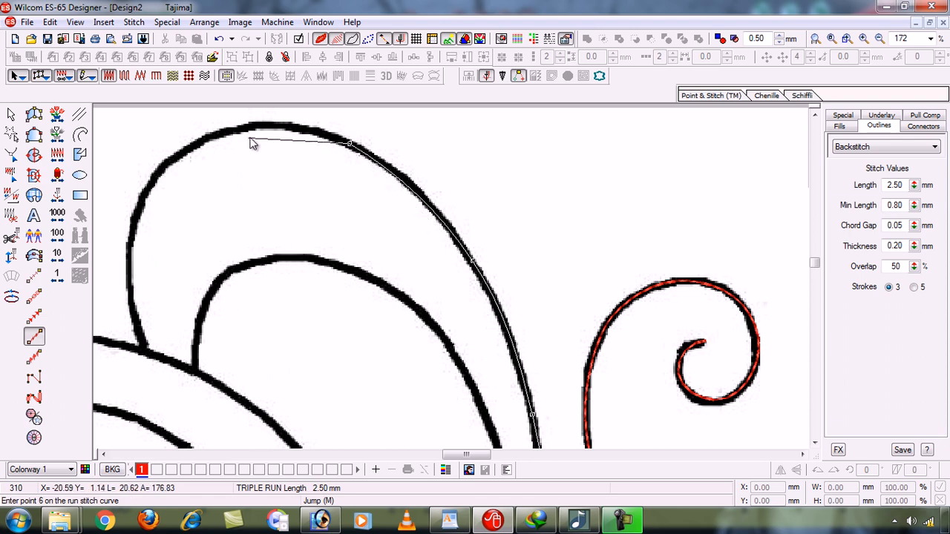
pyautogui.rightClick(208, 144)
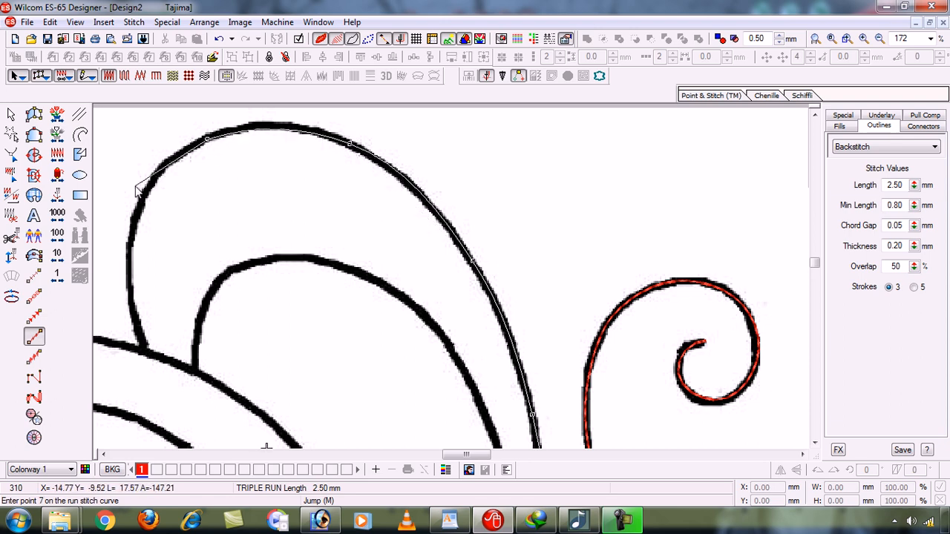
pyautogui.rightClick(141, 207)
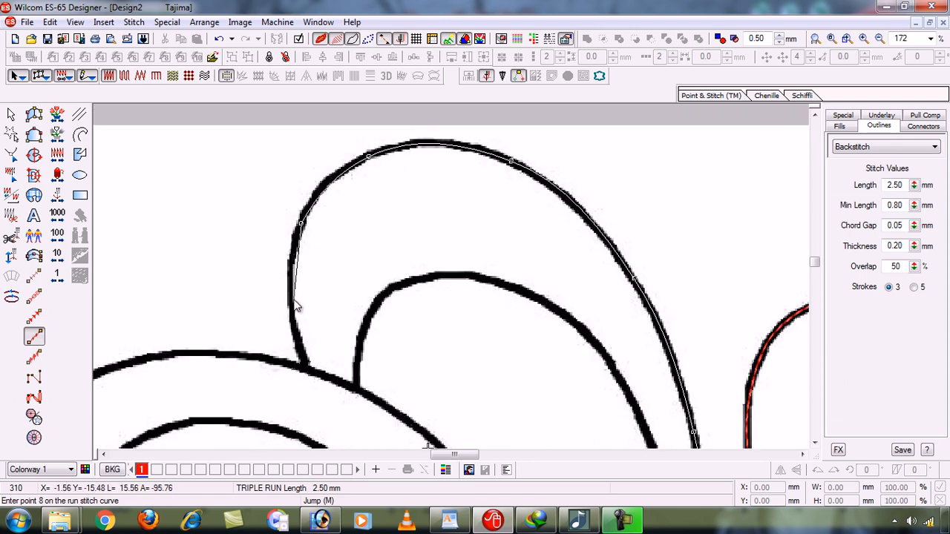
pyautogui.rightClick(290, 298)
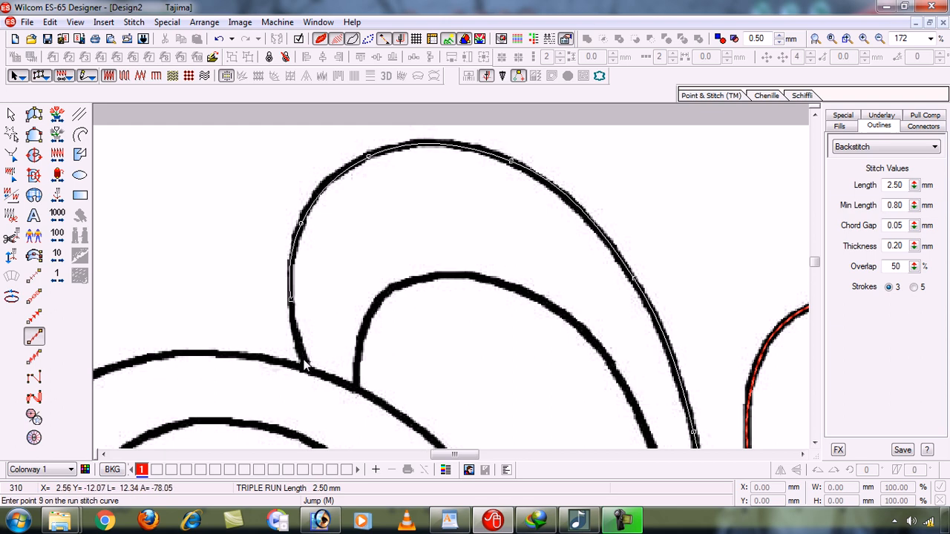
pyautogui.rightClick(305, 369)
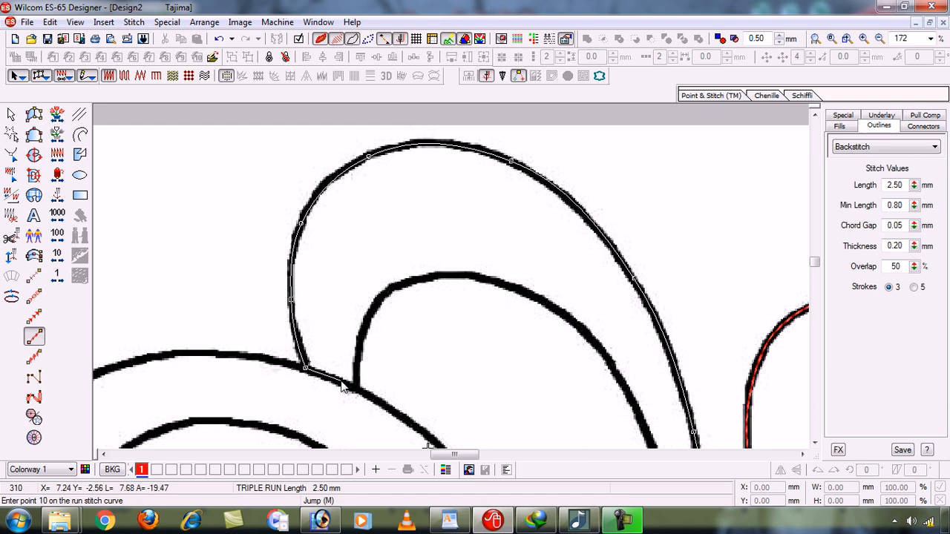
pyautogui.hotkey('shift', 'z')
pyautogui.hotkey('shift', 'z')
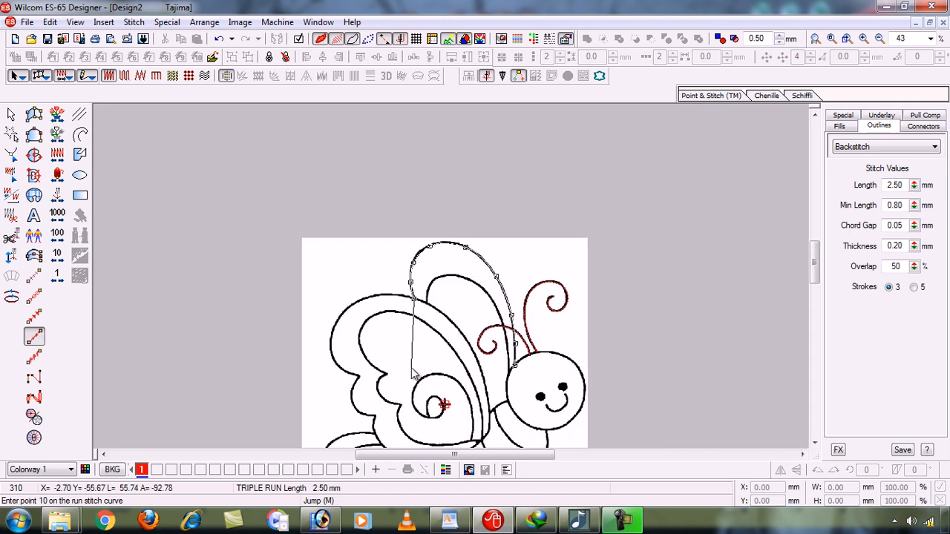
pyautogui.press('Return')
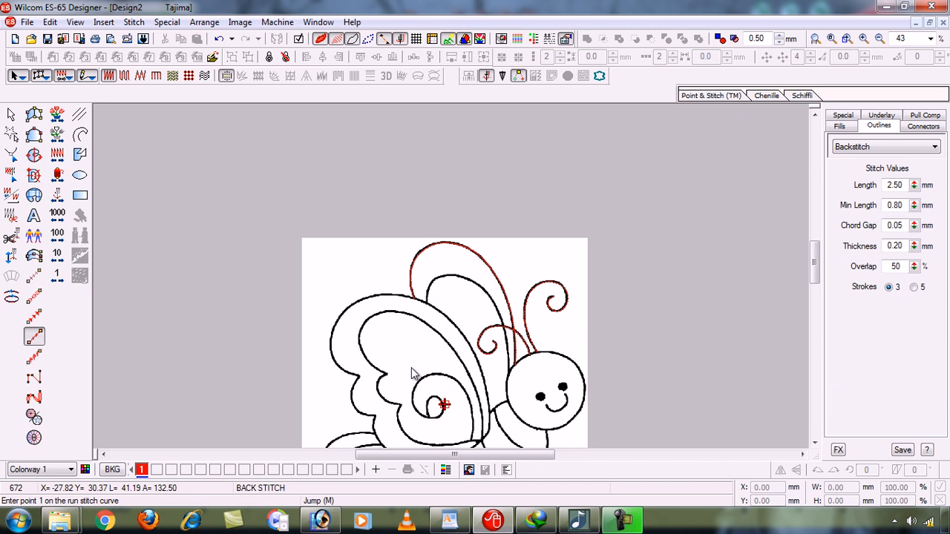
# Start a Backstitch line where the rear upper wing's inner contour meets the front wing and trace it over the top
pyautogui.press('z')
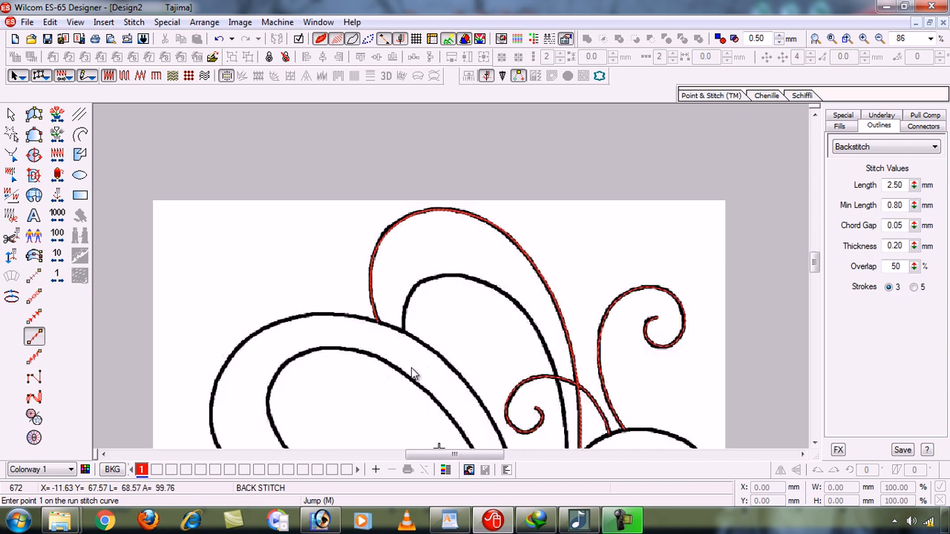
pyautogui.press('z')
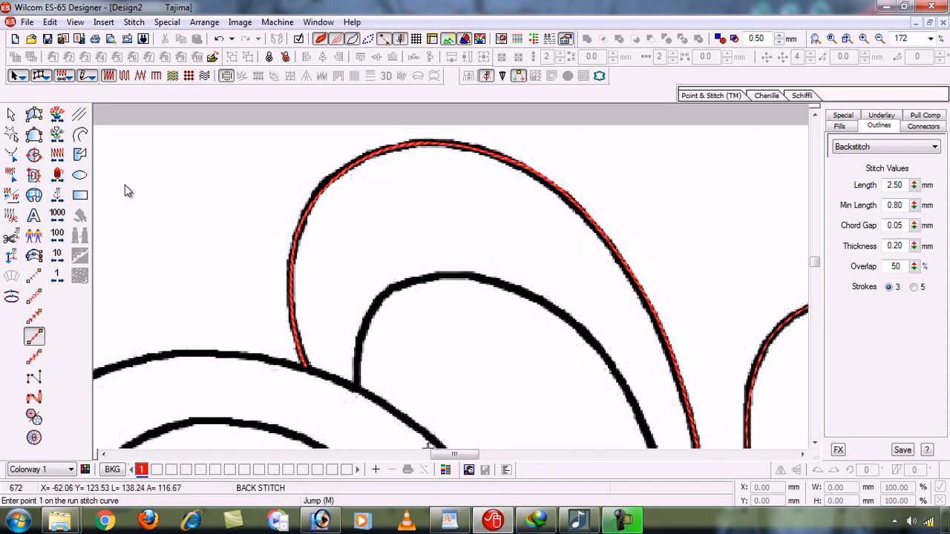
pyautogui.click(355, 387)
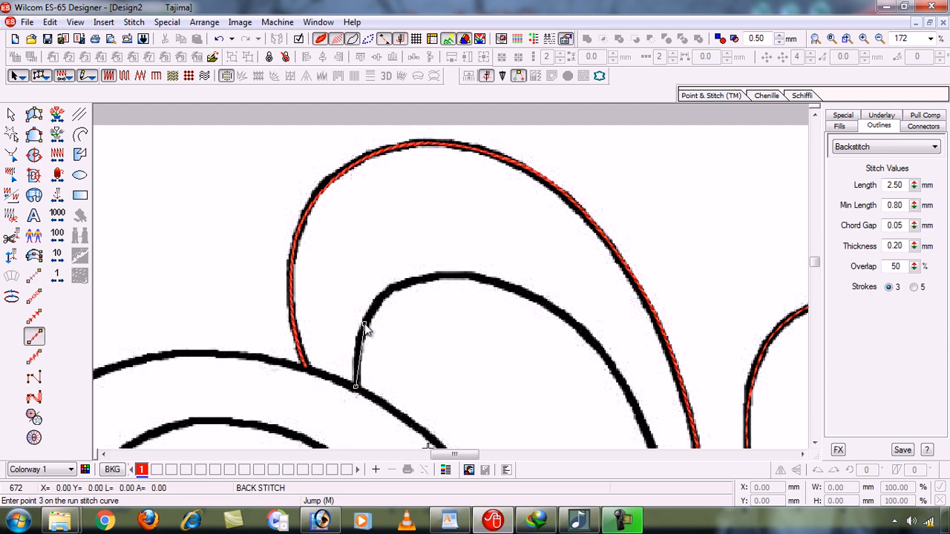
pyautogui.click(416, 280)
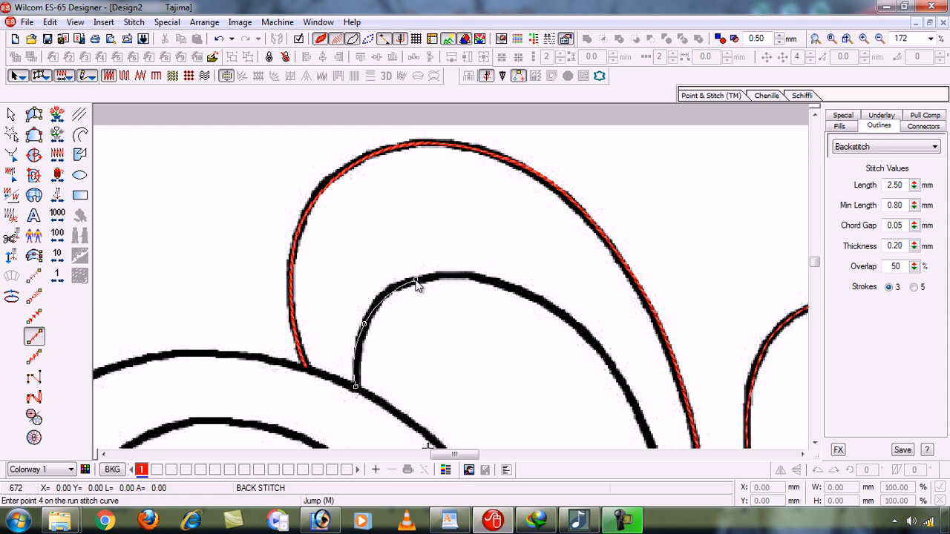
pyautogui.click(504, 284)
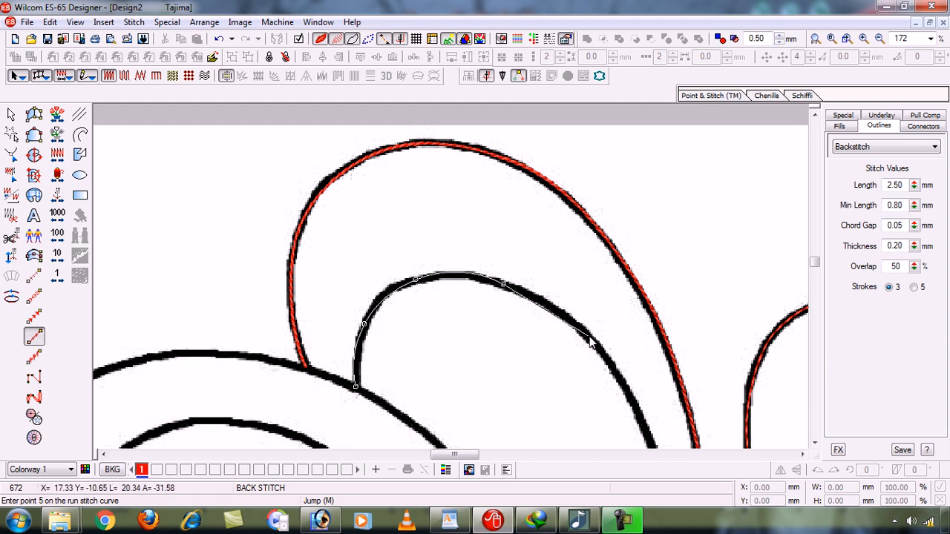
pyautogui.click(588, 337)
pyautogui.click(637, 409)
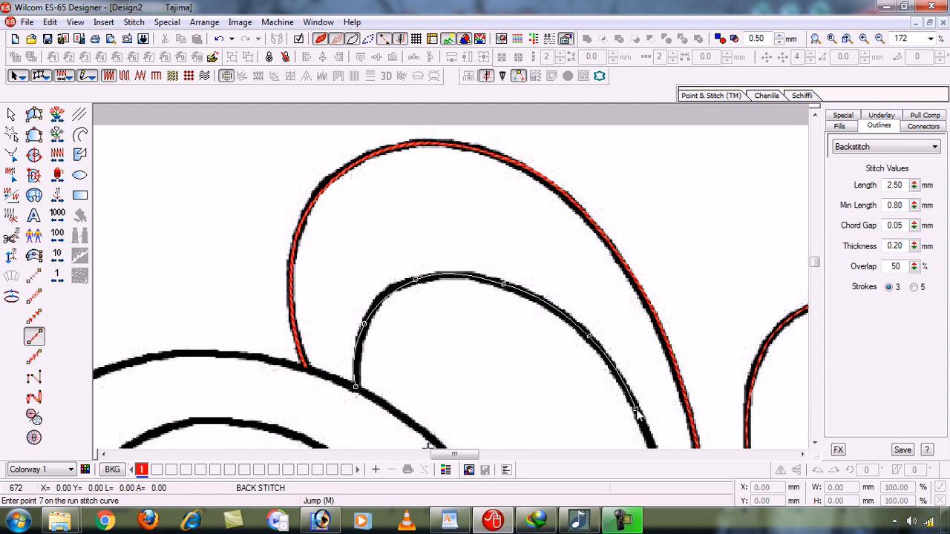
# Continue the Backstitch line along the rear upper wing's inner contour down to the head and generate the stitches
pyautogui.click(504, 307)
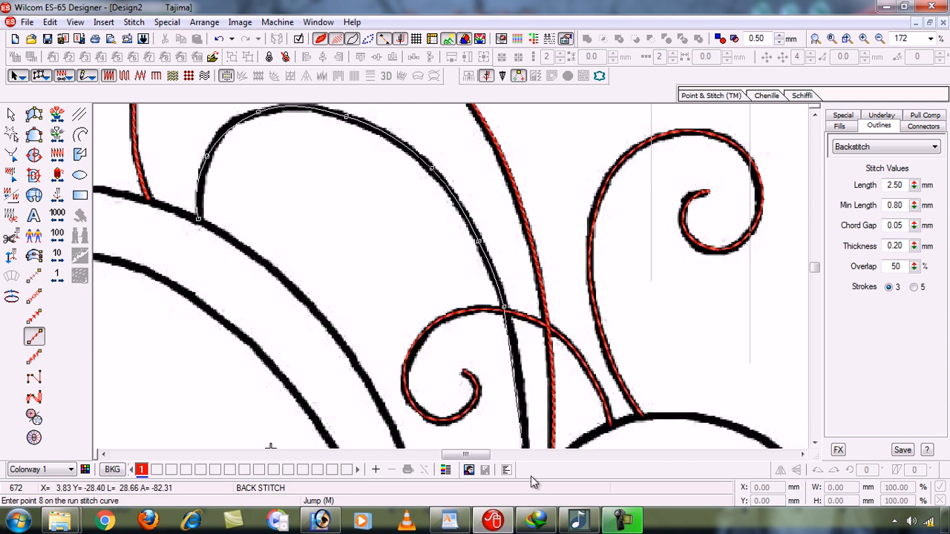
pyautogui.click(519, 399)
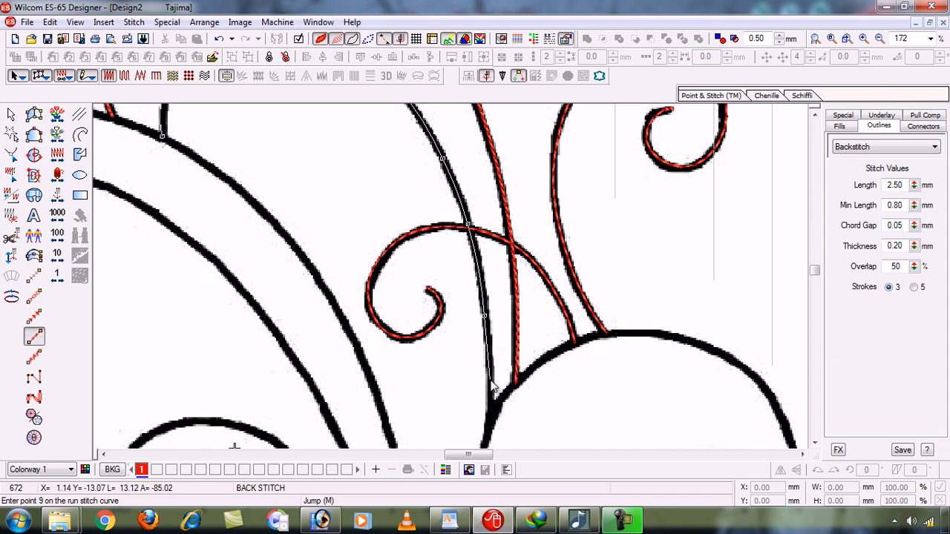
pyautogui.click(491, 381)
pyautogui.click(490, 422)
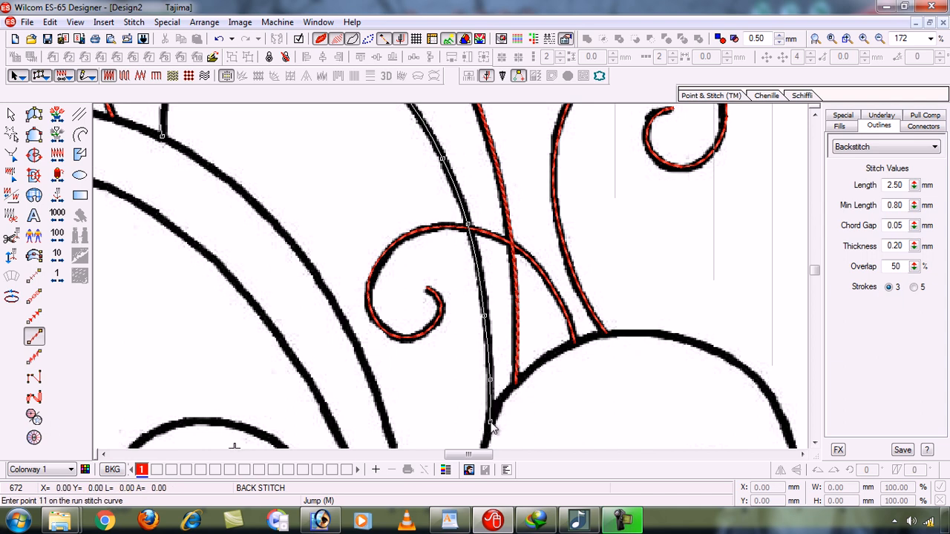
pyautogui.hotkey('shift', 'z')
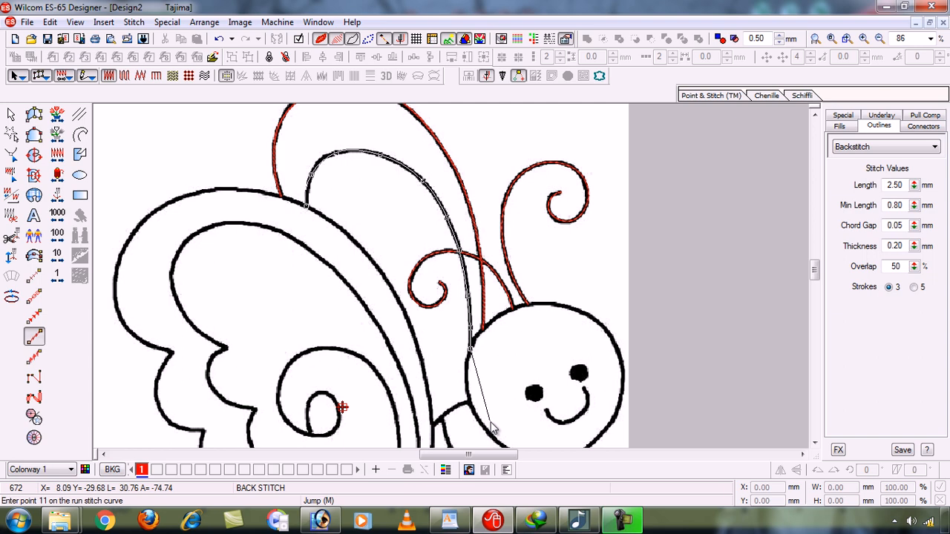
pyautogui.press('Return')
pyautogui.hotkey('shift', 'z')
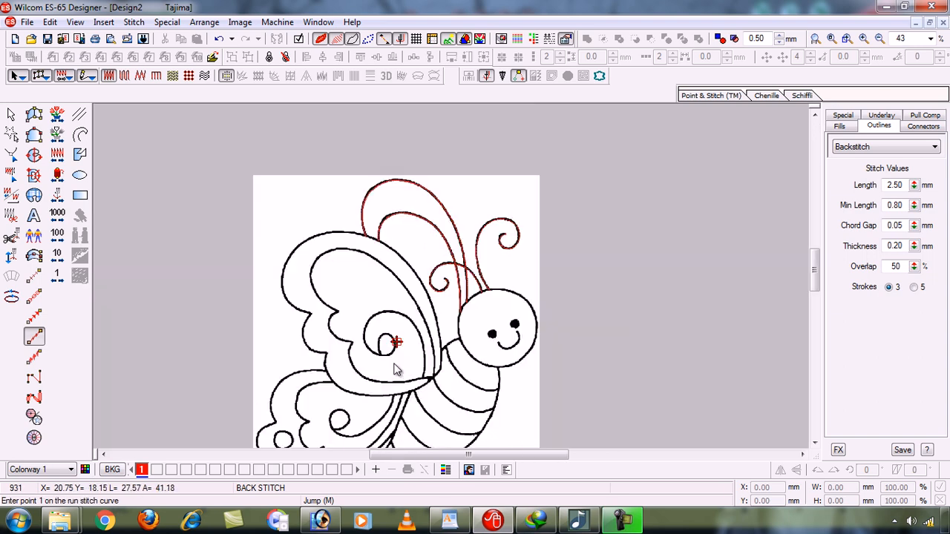
# Select the rear wing's inner contour and add thread colours one by one until it uses the lavender-blue colour 20
pyautogui.click(12, 114)
pyautogui.press('z')
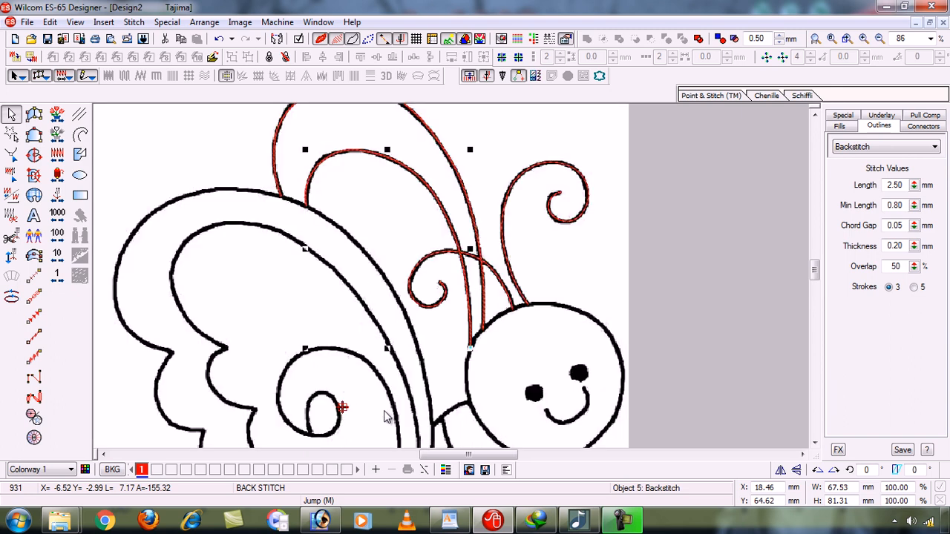
pyautogui.click(375, 470)
pyautogui.click(376, 469)
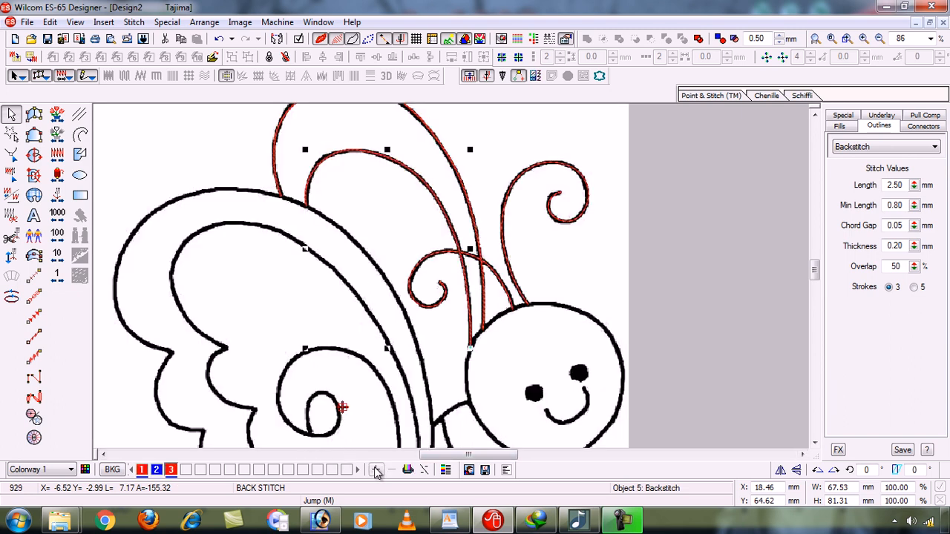
pyautogui.click(375, 469)
pyautogui.click(375, 470)
pyautogui.click(376, 470)
pyautogui.click(375, 470)
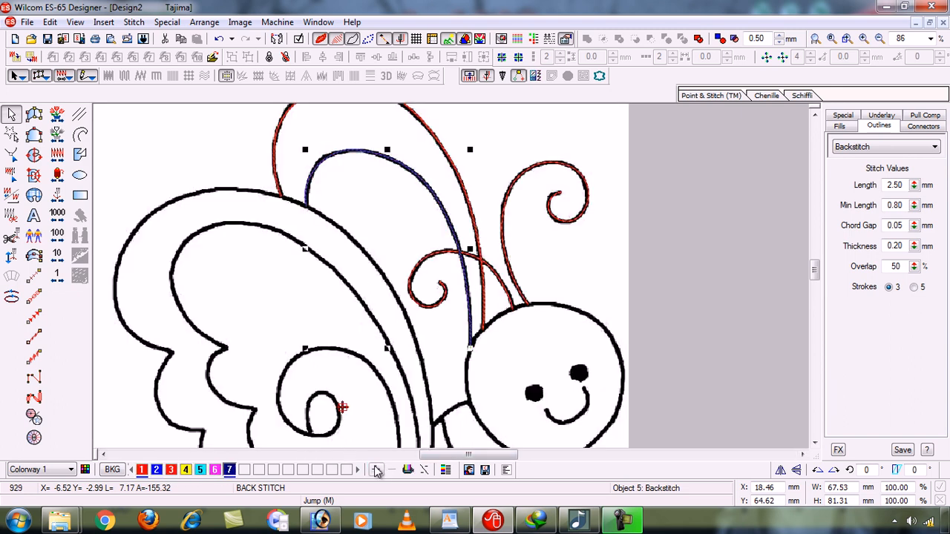
pyautogui.click(375, 469)
pyautogui.click(375, 470)
pyautogui.click(376, 471)
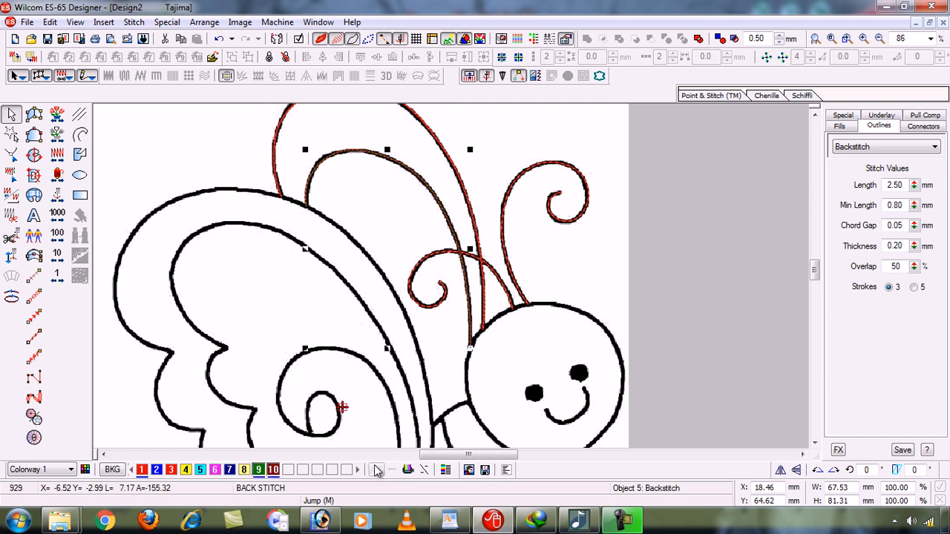
pyautogui.click(377, 470)
pyautogui.click(376, 471)
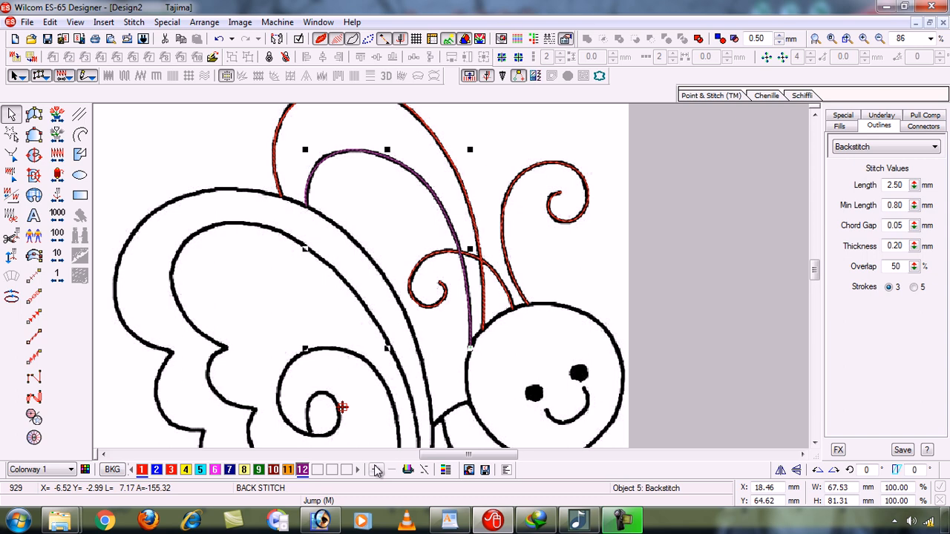
pyautogui.click(376, 471)
pyautogui.click(376, 470)
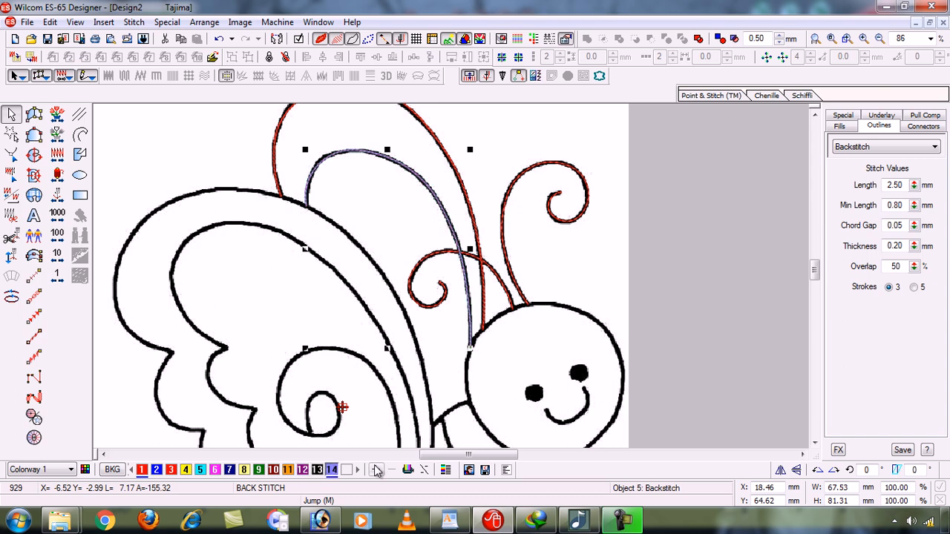
pyautogui.click(376, 471)
pyautogui.press('b')
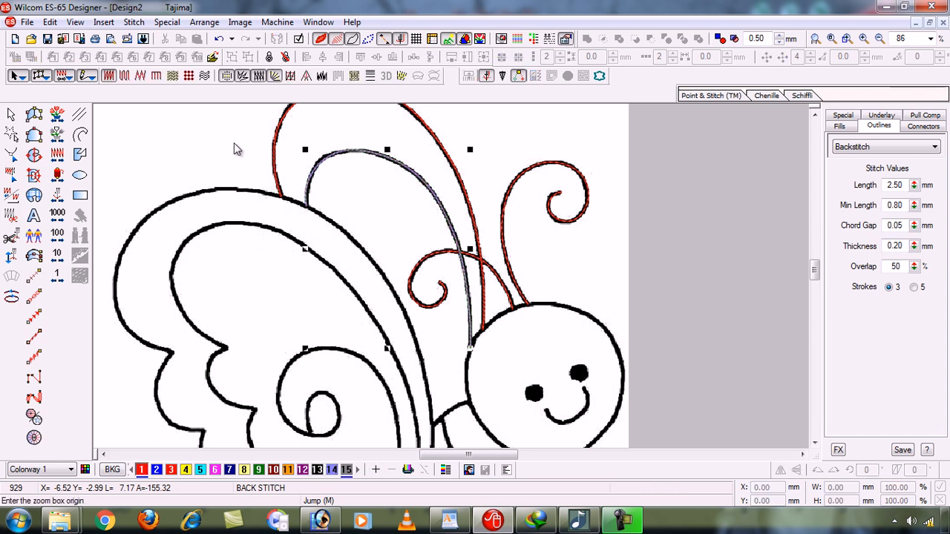
pyautogui.moveTo(232, 139); pyautogui.dragTo(454, 308)
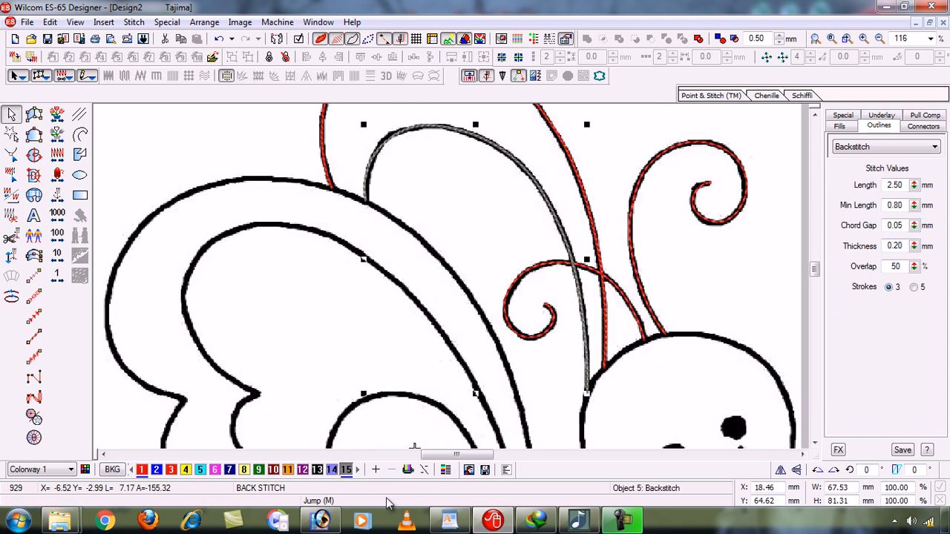
pyautogui.click(376, 470)
pyautogui.click(376, 471)
pyautogui.click(376, 471)
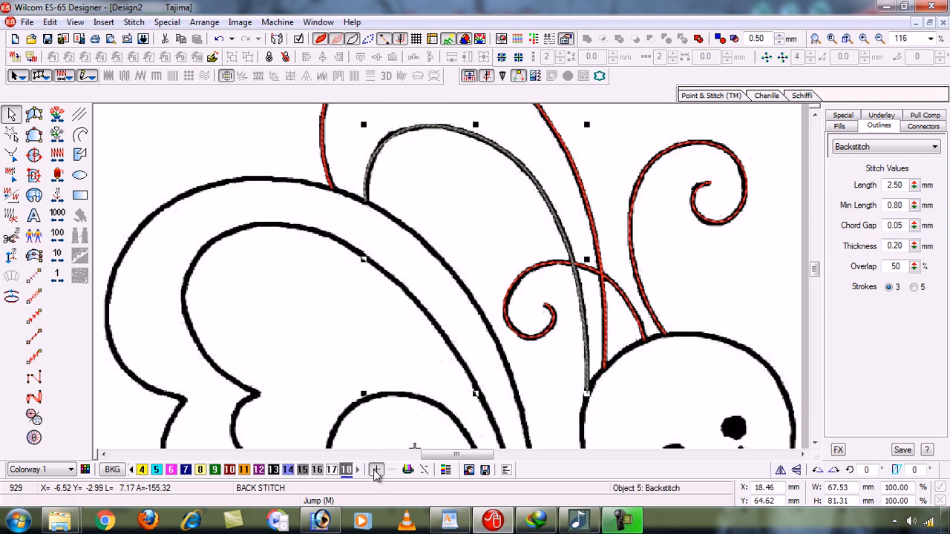
pyautogui.click(376, 471)
pyautogui.click(377, 470)
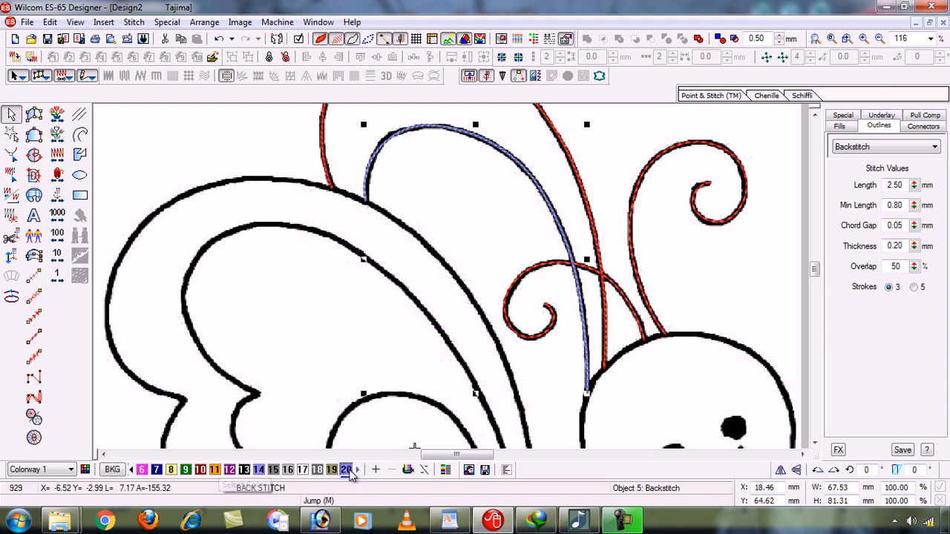
# Remove the unused thread colours and recolour the rear upper wing's outer contour with colour 2, then deselect it
pyautogui.click(424, 470)
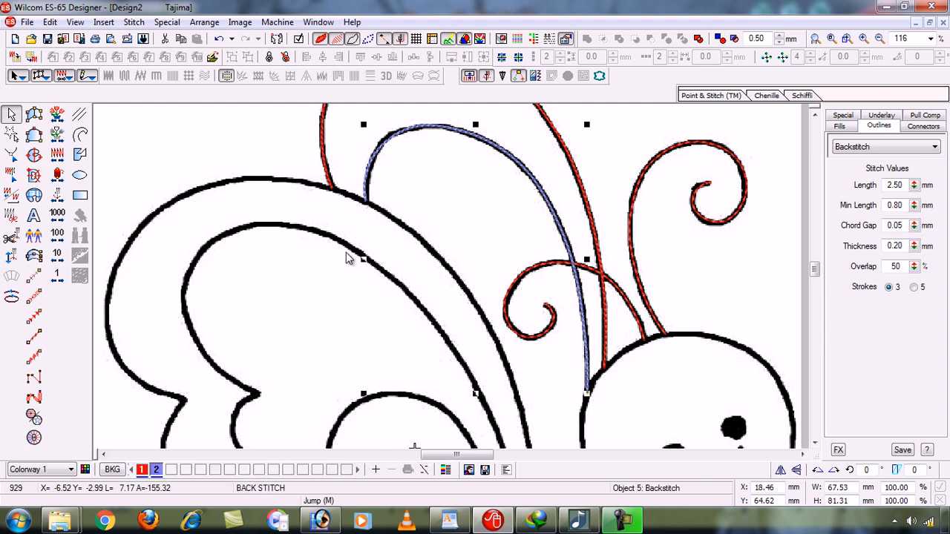
pyautogui.click(326, 162)
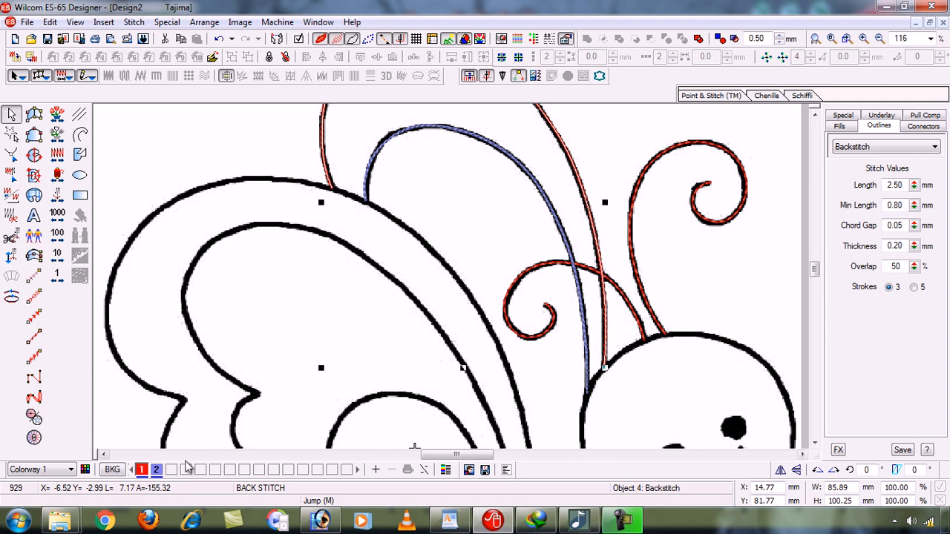
pyautogui.click(156, 473)
pyautogui.click(293, 359)
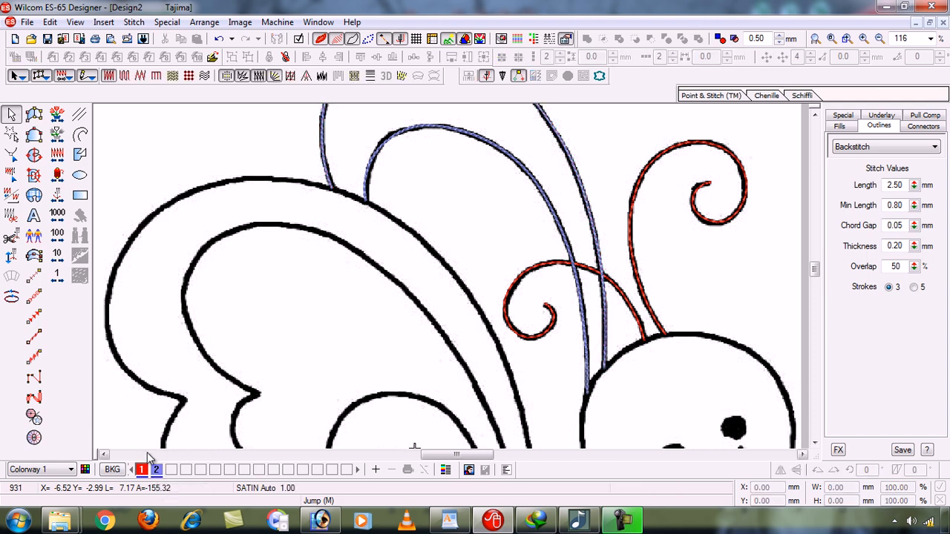
# Start a Backstitch line at the base of the front wing's inner spiral and trace it up over the spiral's outer curve
pyautogui.hotkey('shift', 'z')
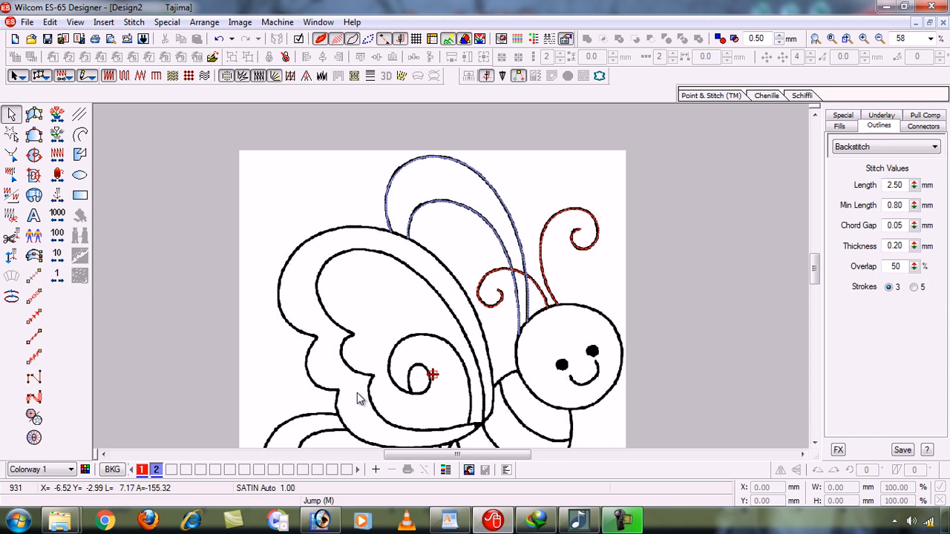
pyautogui.hotkey('shift', 'z')
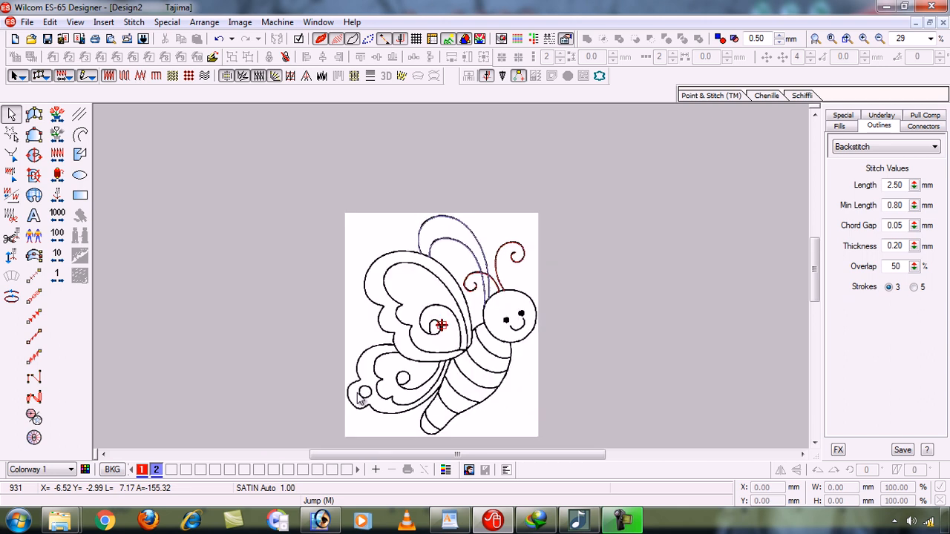
pyautogui.press('b')
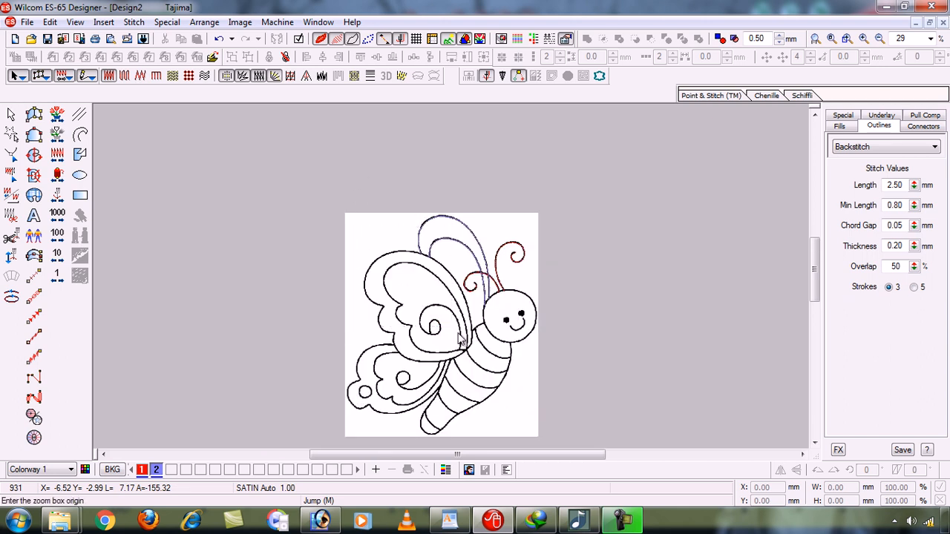
pyautogui.moveTo(460, 338); pyautogui.dragTo(488, 374)
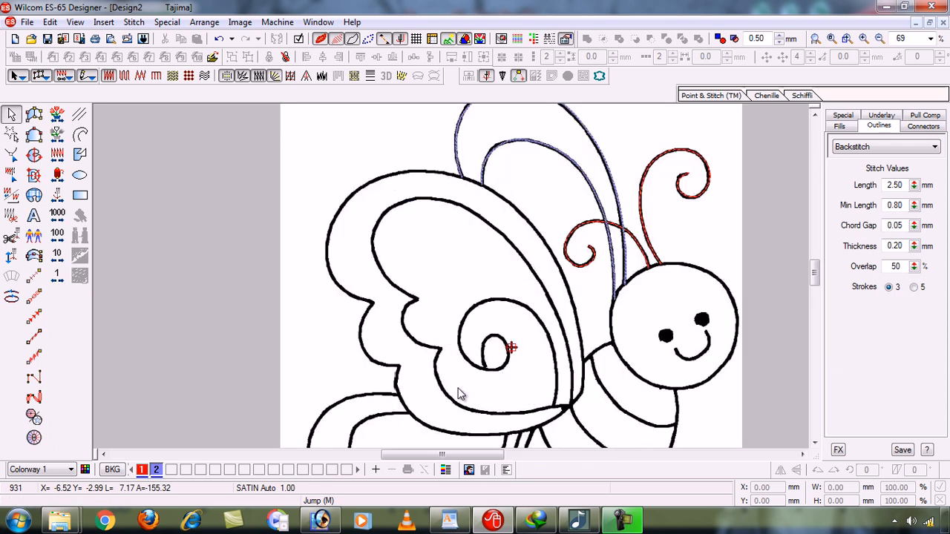
pyautogui.click(35, 336)
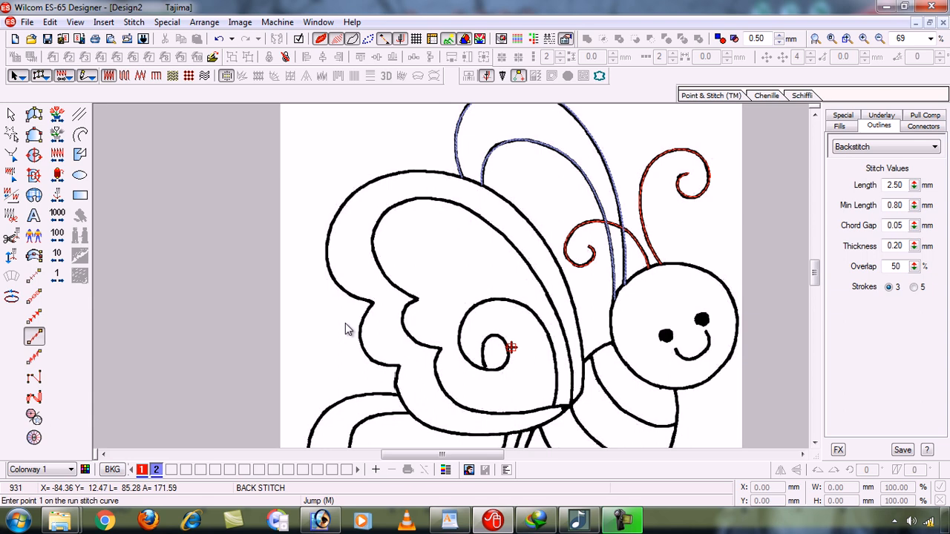
pyautogui.press('b')
pyautogui.moveTo(430, 301); pyautogui.dragTo(599, 405)
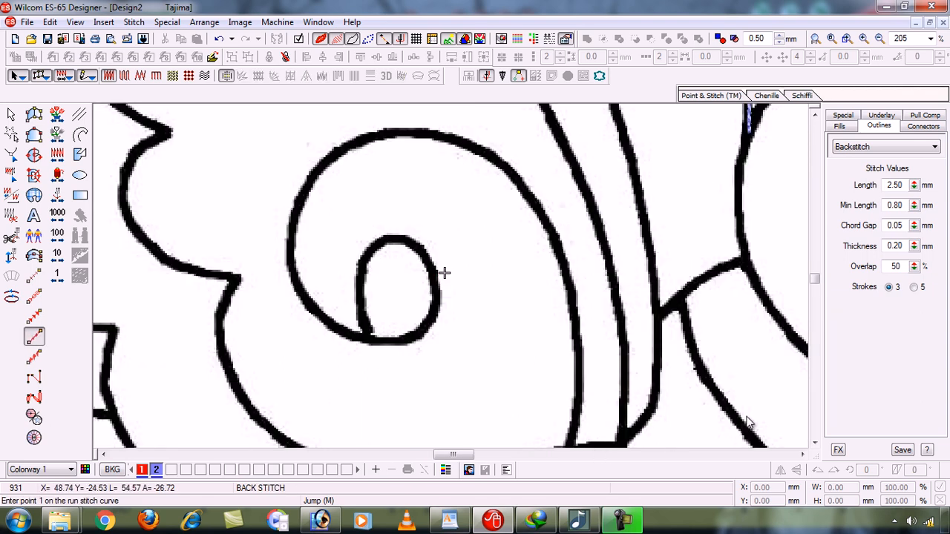
pyautogui.click(814, 443)
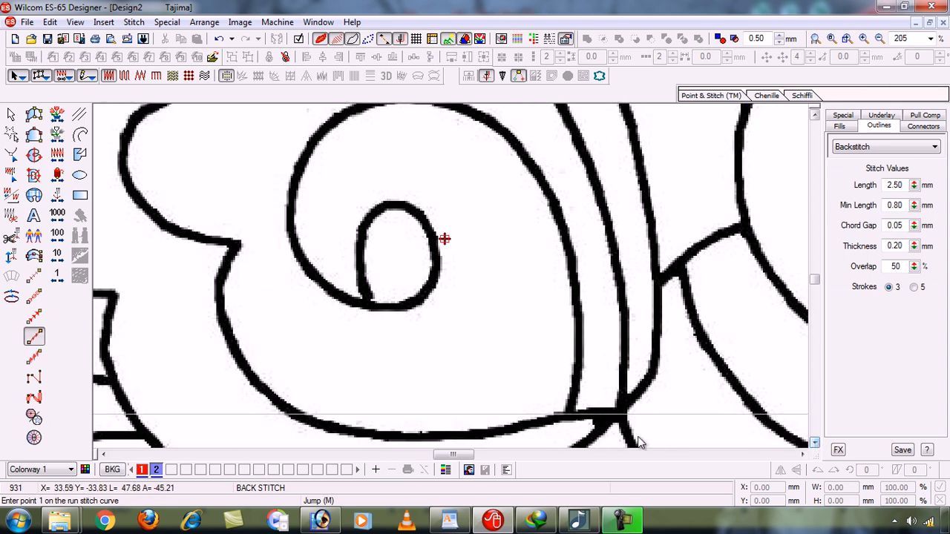
pyautogui.click(567, 417)
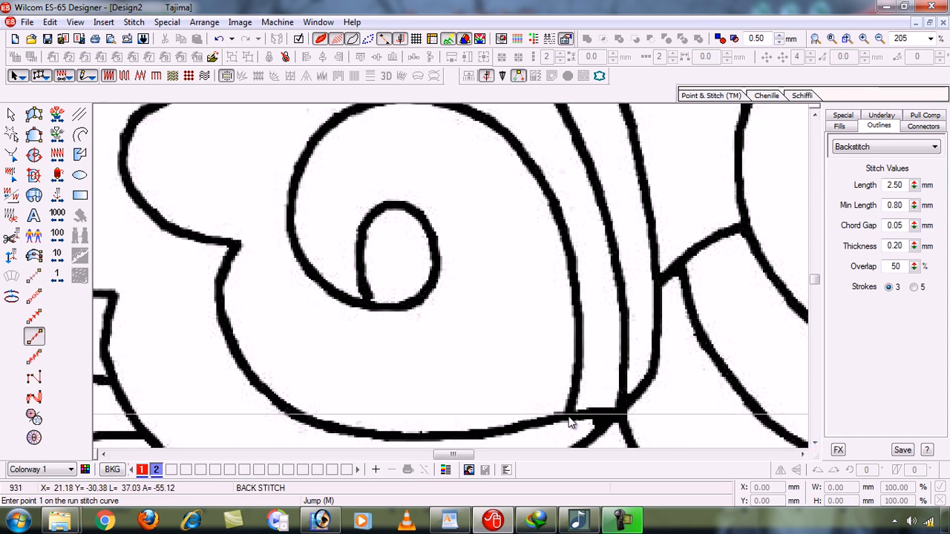
pyautogui.click(559, 221)
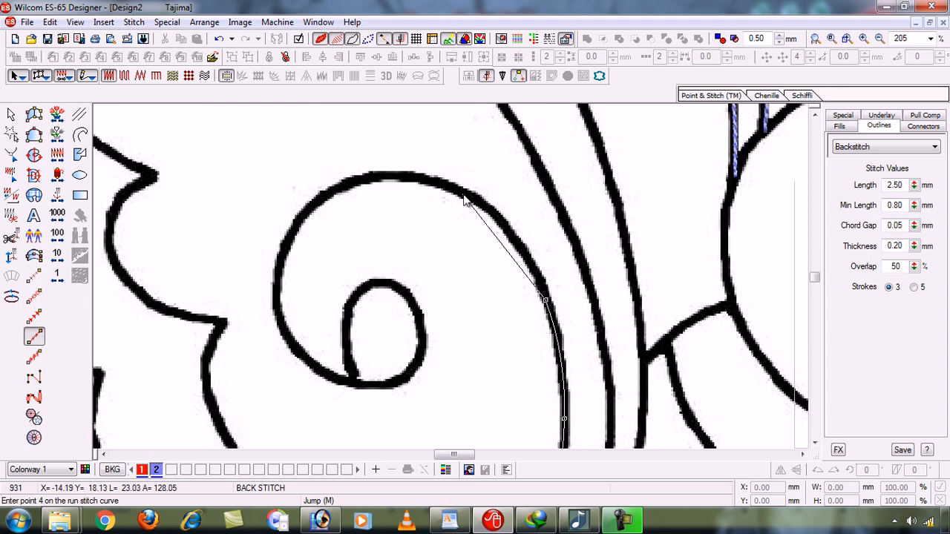
pyautogui.click(462, 194)
pyautogui.click(327, 195)
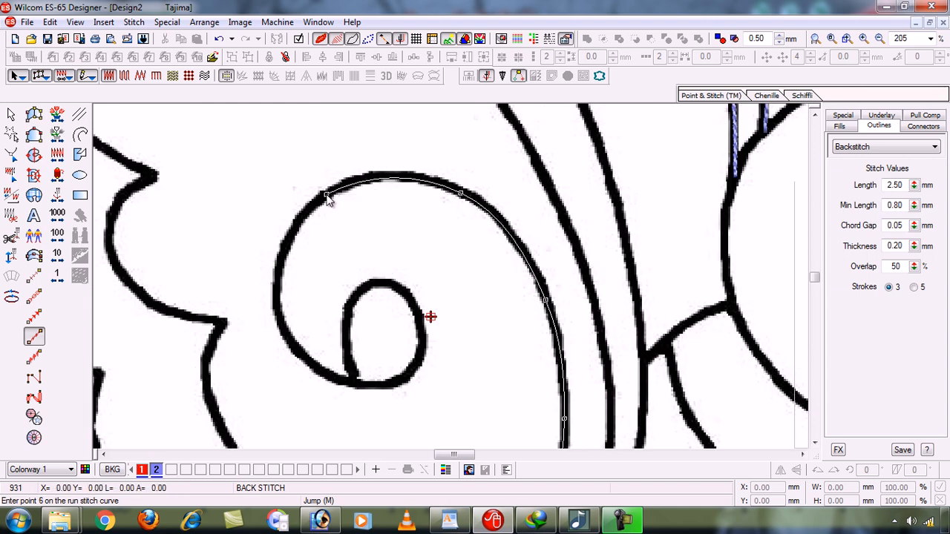
# Continue the Backstitch line down and around the spiral's small inner loop to its end and generate the stitches
pyautogui.click(277, 279)
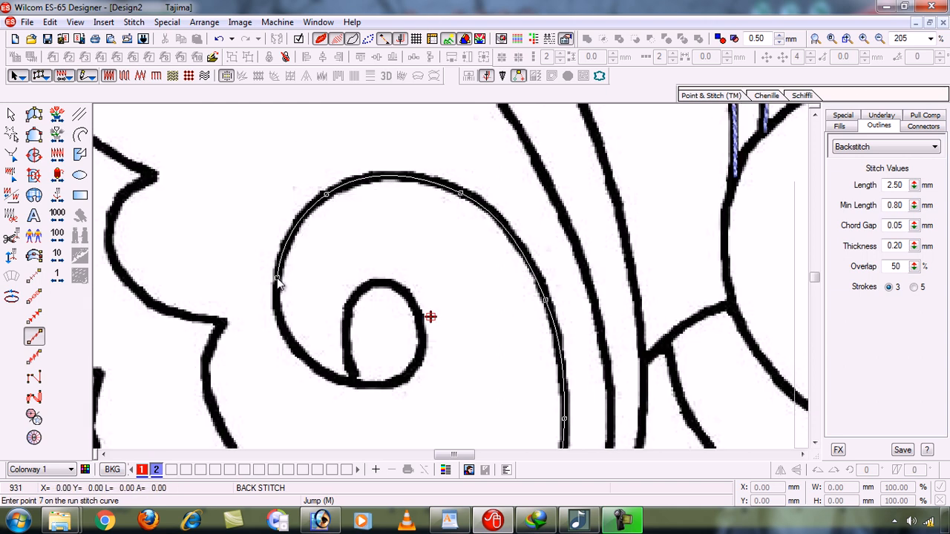
pyautogui.click(294, 348)
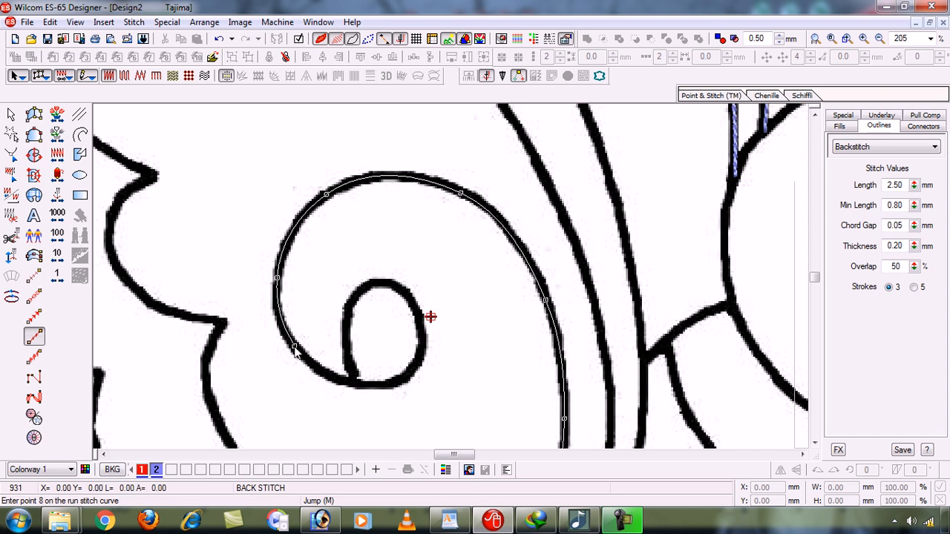
pyautogui.click(348, 383)
pyautogui.click(412, 371)
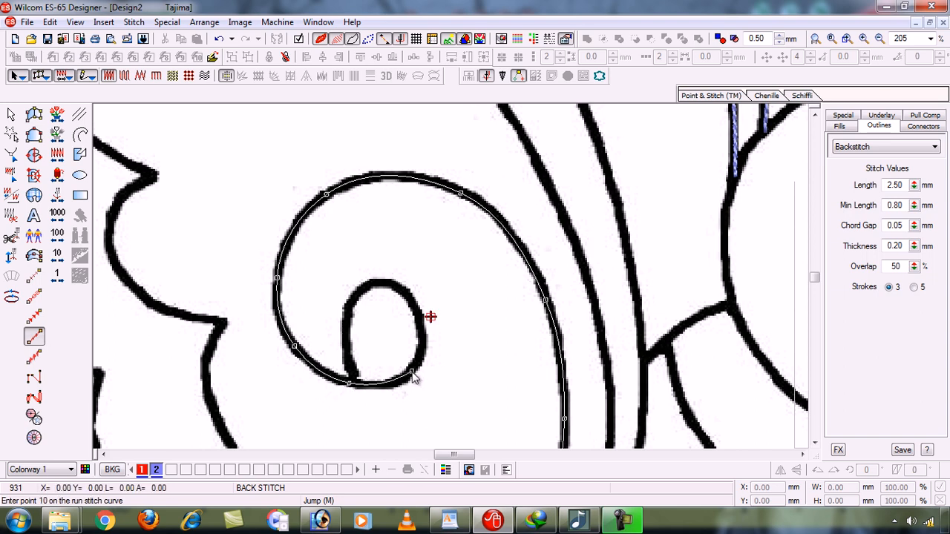
pyautogui.click(418, 307)
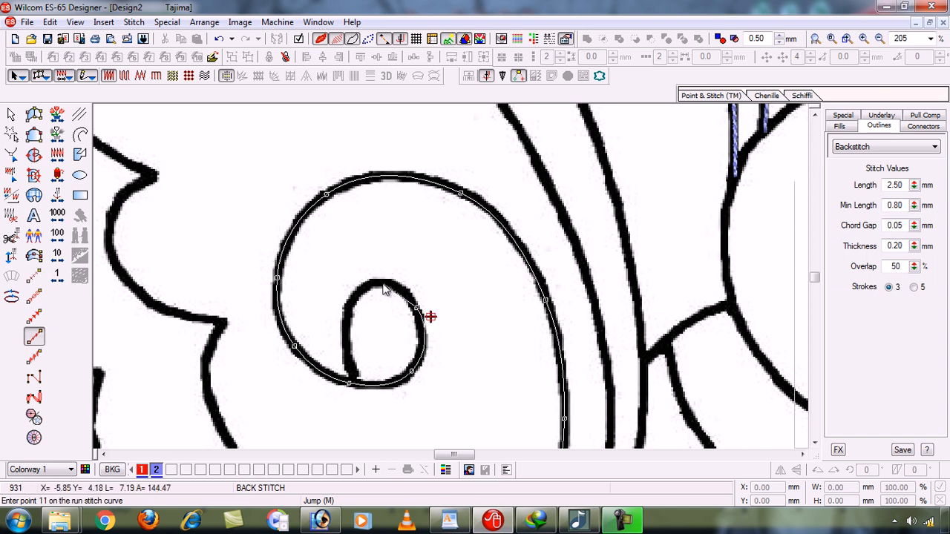
pyautogui.click(349, 306)
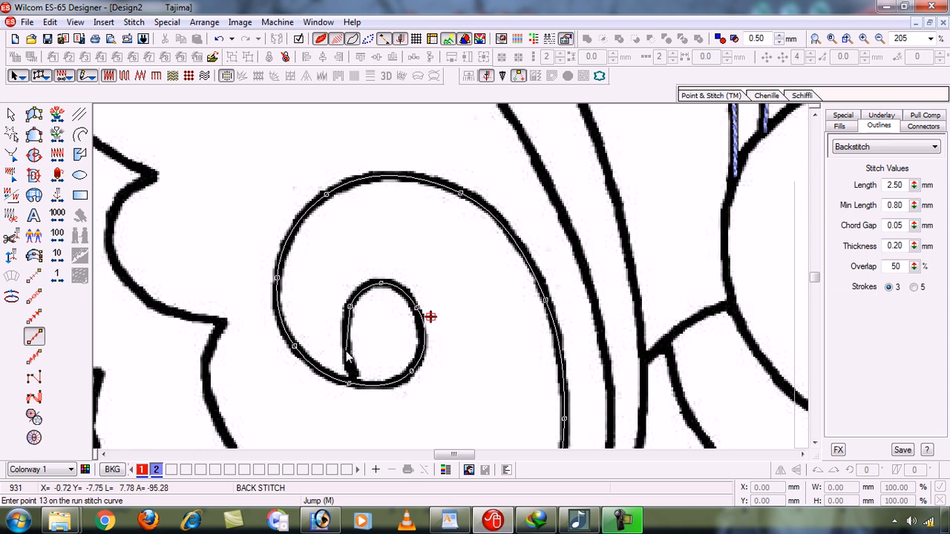
pyautogui.click(346, 346)
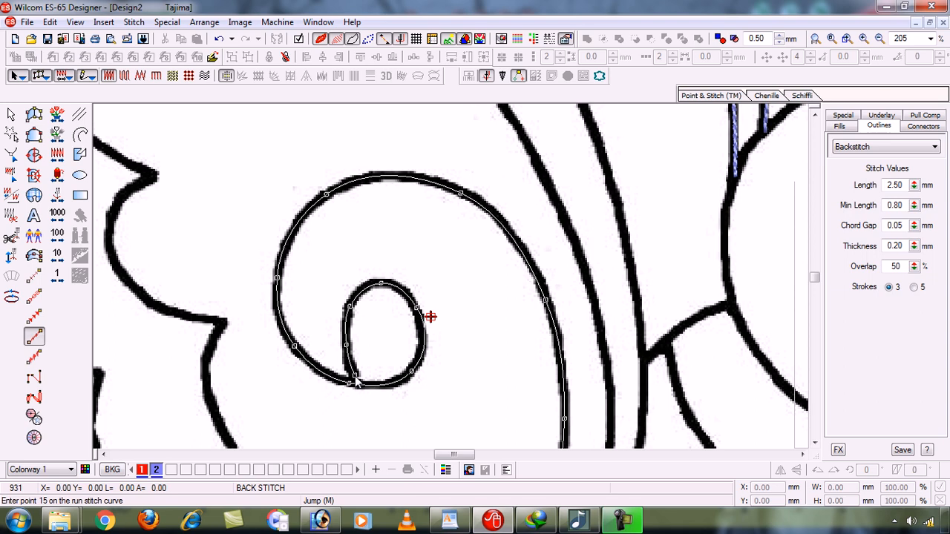
pyautogui.press('Return')
# Start a Backstitch line at the front wing's lower corner beside the body and trace it up along the outer contour
pyautogui.hotkey('shift', 'z')
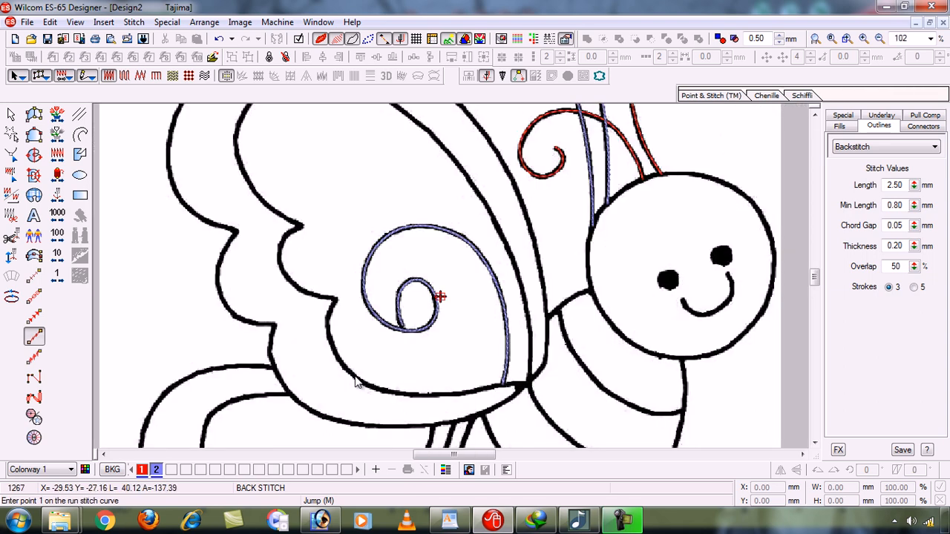
pyautogui.hotkey('shift', 'z')
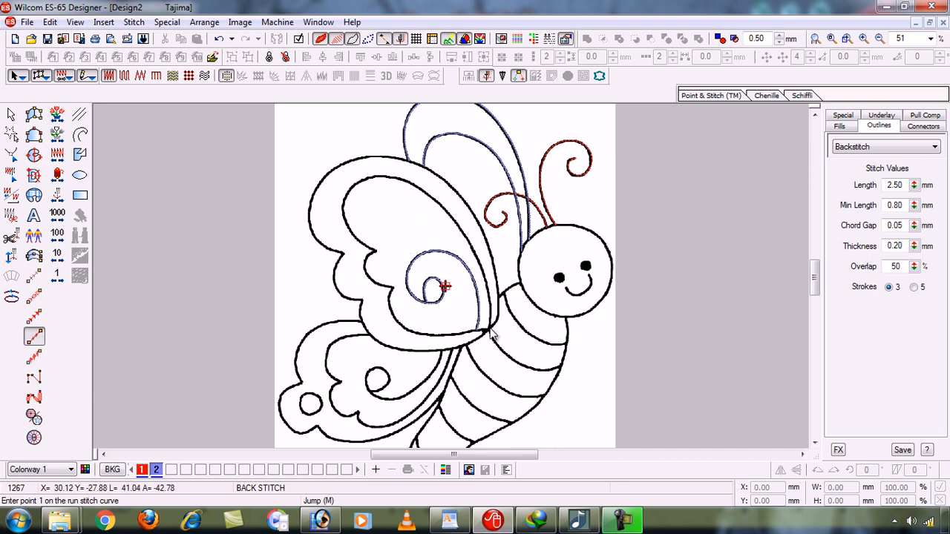
pyautogui.scroll(3, 489, 334)
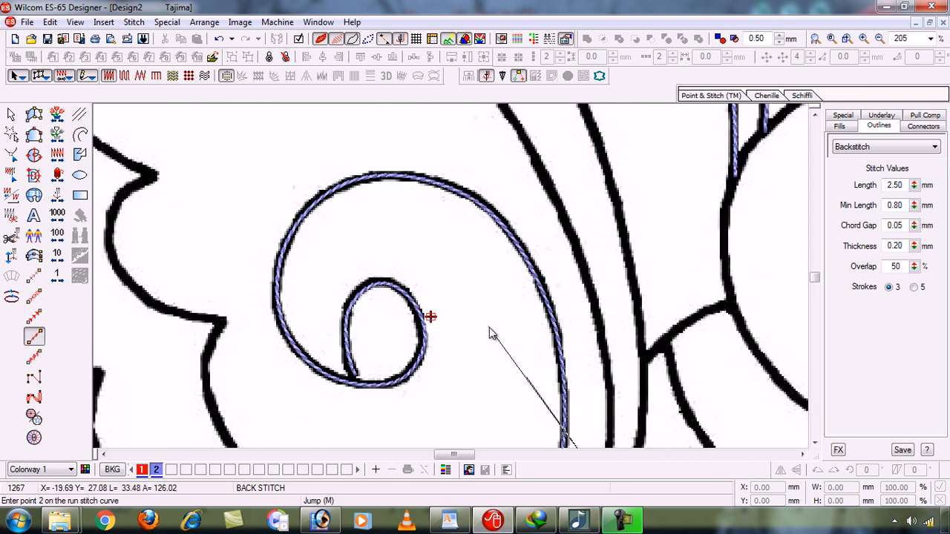
pyautogui.scroll(1, 557, 383)
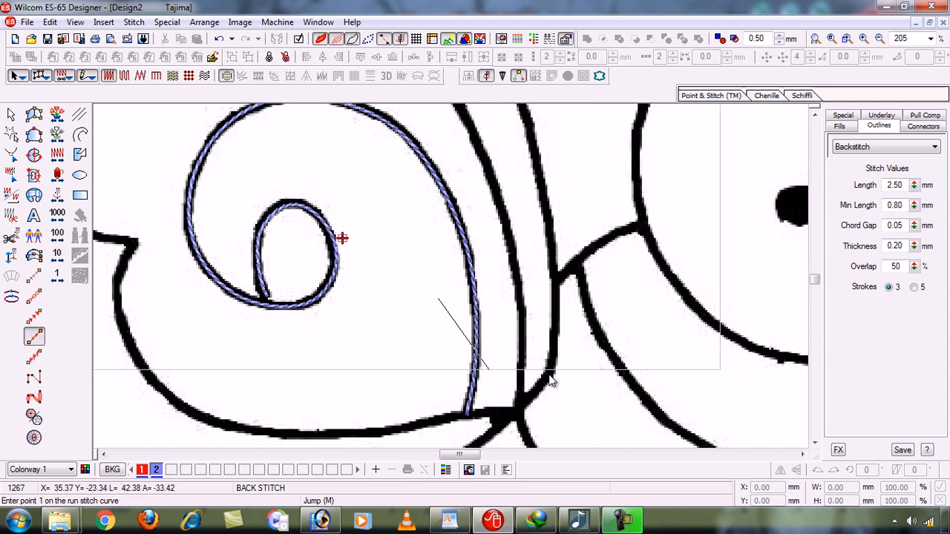
pyautogui.click(549, 372)
pyautogui.click(555, 275)
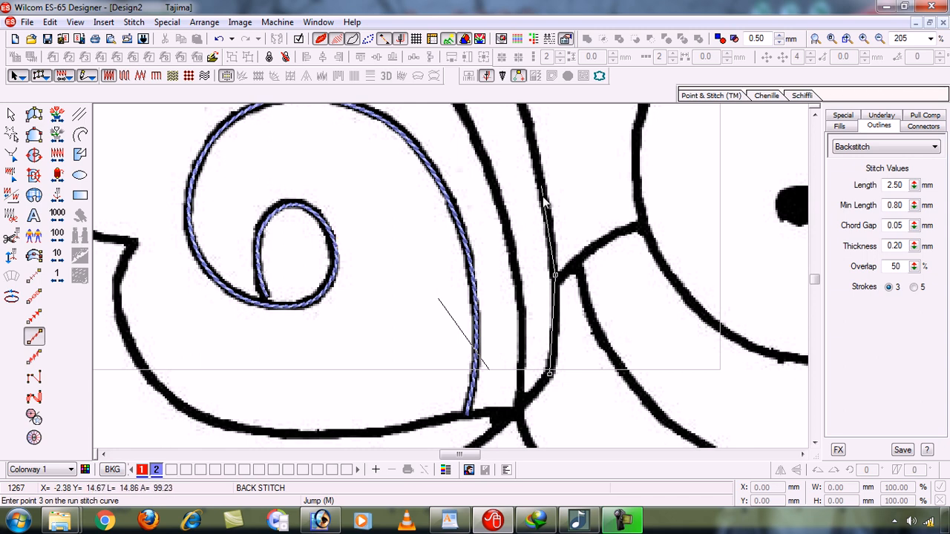
pyautogui.click(539, 159)
pyautogui.click(475, 138)
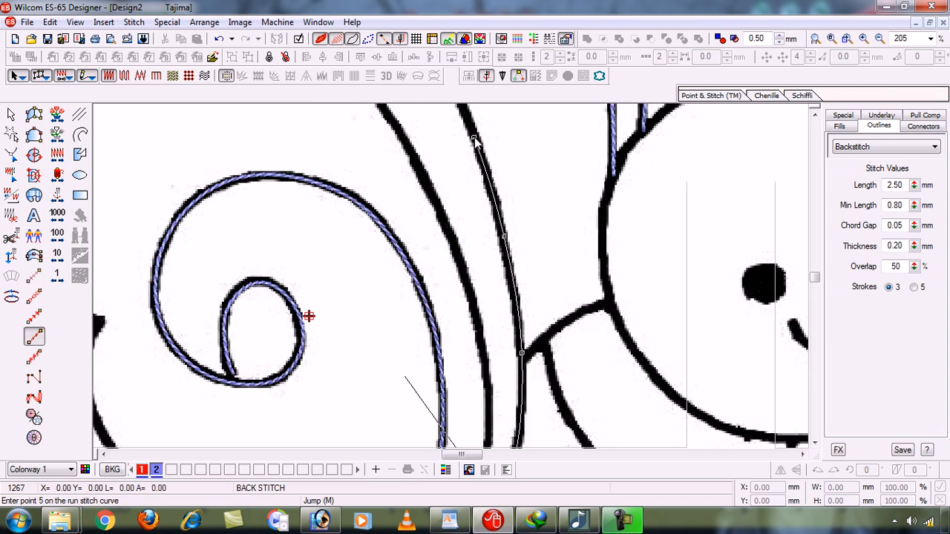
# Continue the Backstitch line over the top of the front wing's outer contour and down along its scalloped edge
pyautogui.hotkey('shift', 'z')
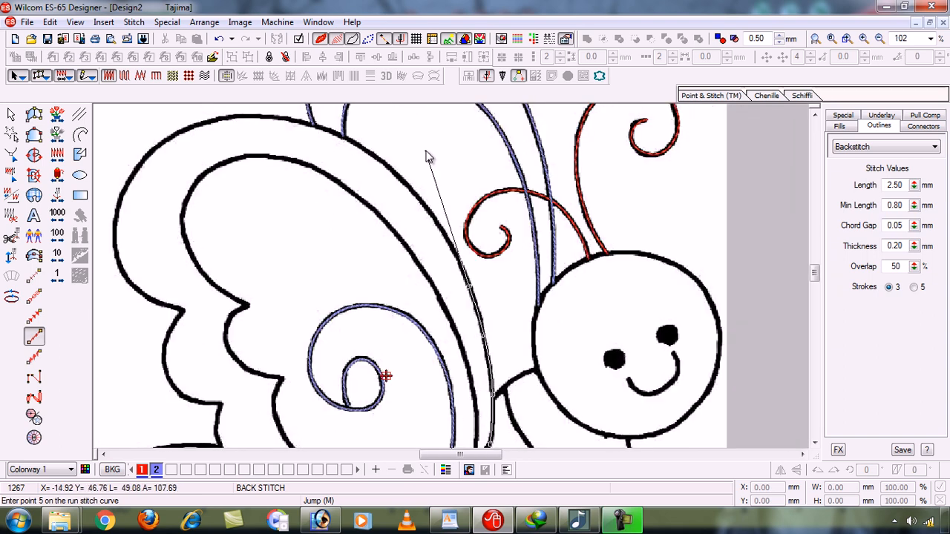
pyautogui.click(413, 195)
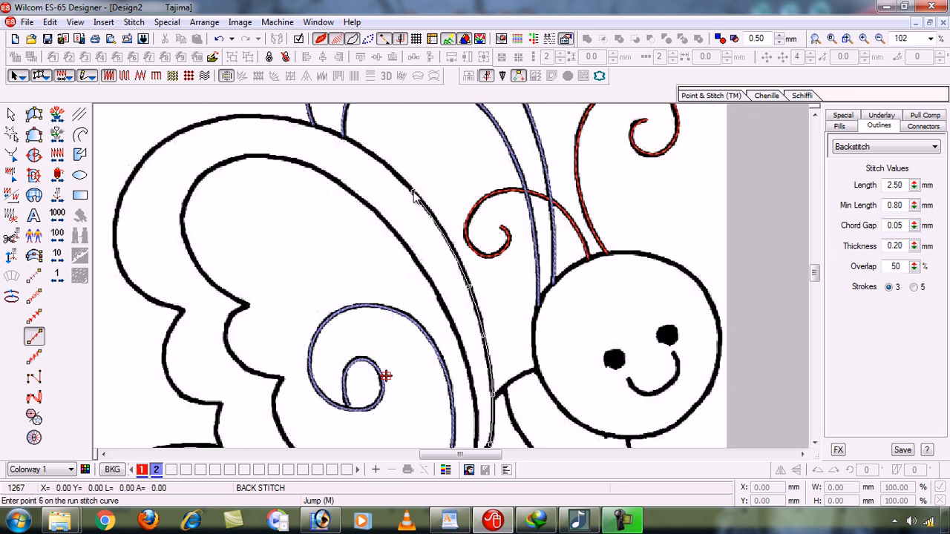
pyautogui.click(323, 131)
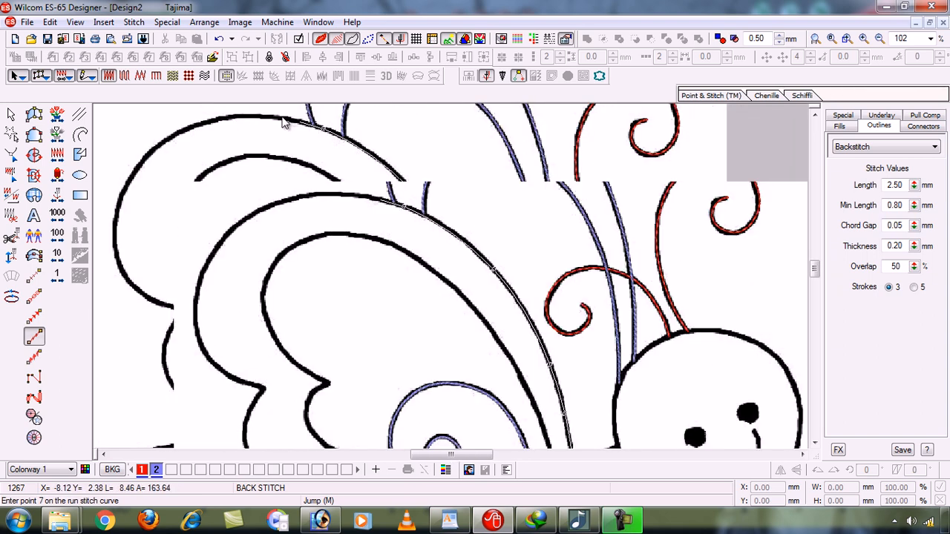
pyautogui.click(297, 197)
pyautogui.click(218, 246)
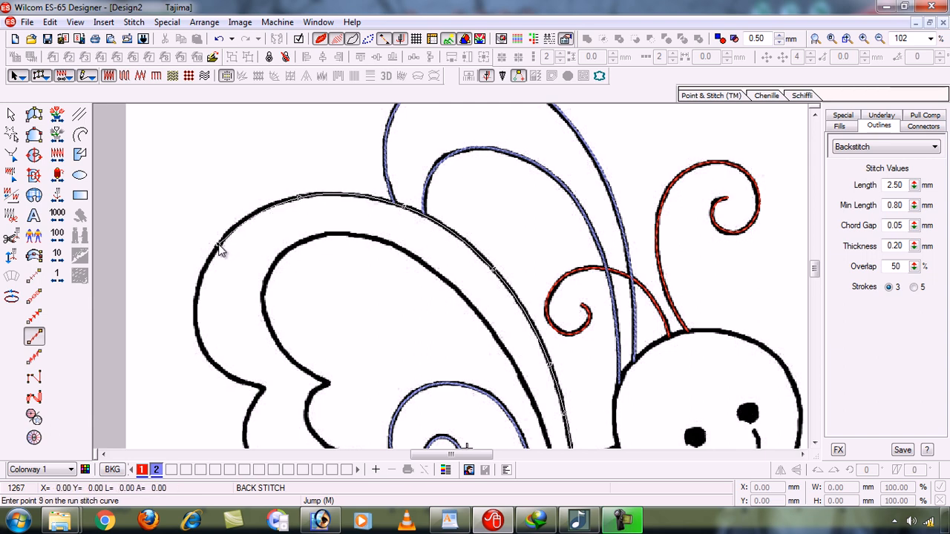
pyautogui.click(196, 316)
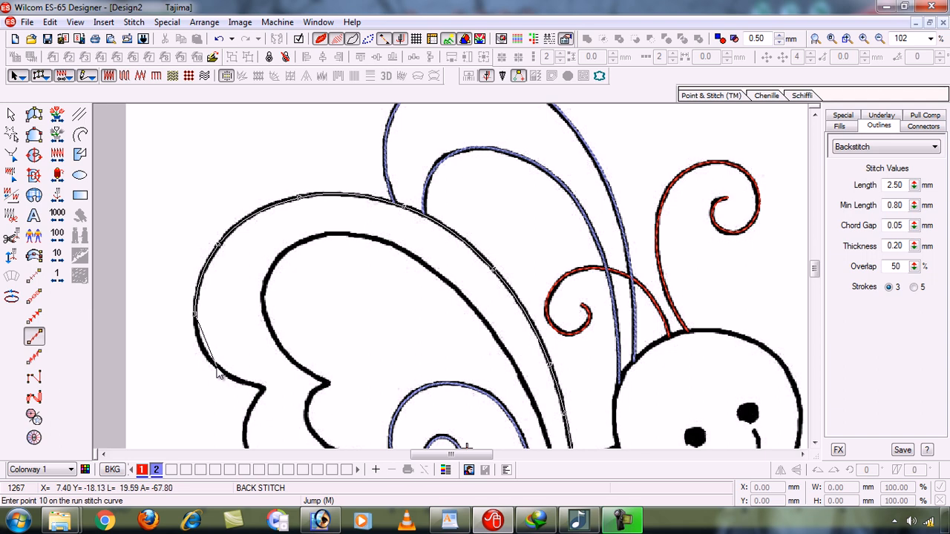
pyautogui.click(216, 367)
pyautogui.click(237, 380)
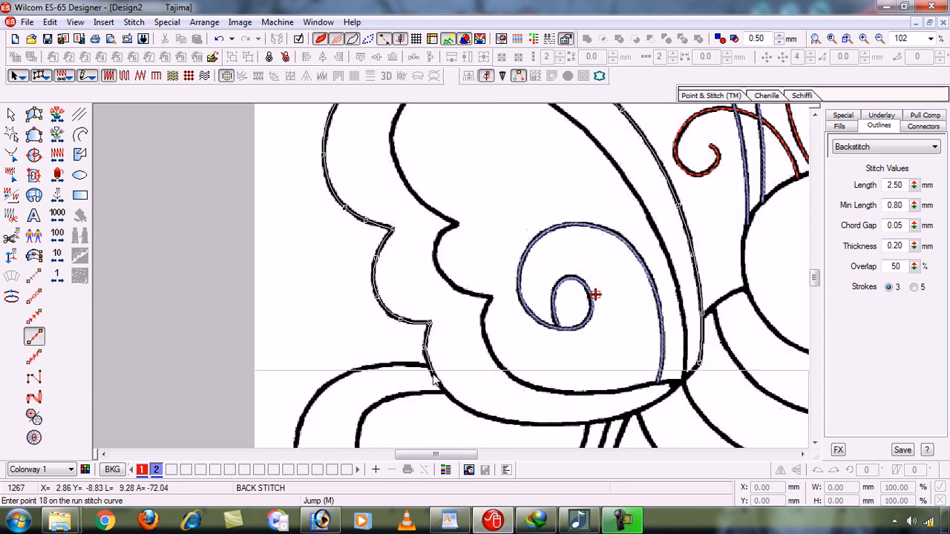
# Continue the Backstitch line from the scalloped edge along the bottom of the front wing's outer contour toward the body
pyautogui.click(434, 376)
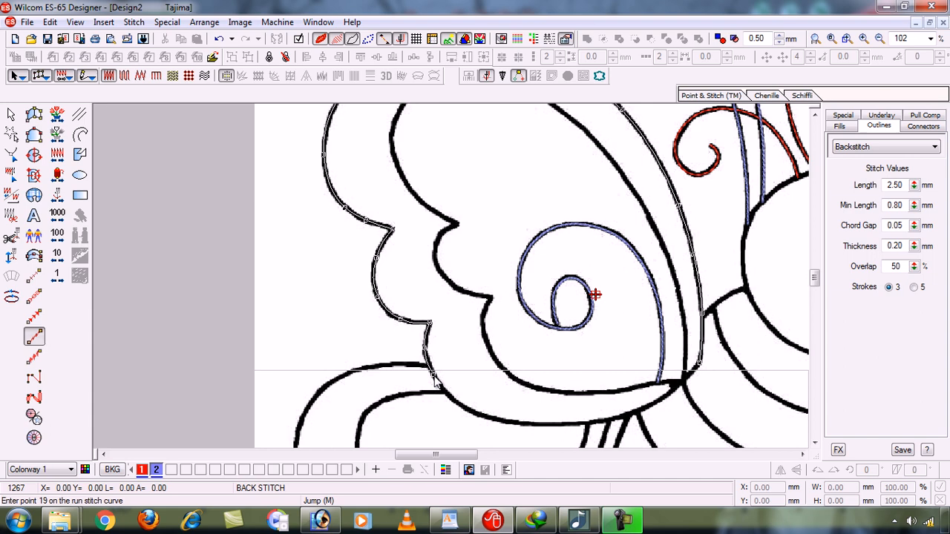
pyautogui.click(474, 414)
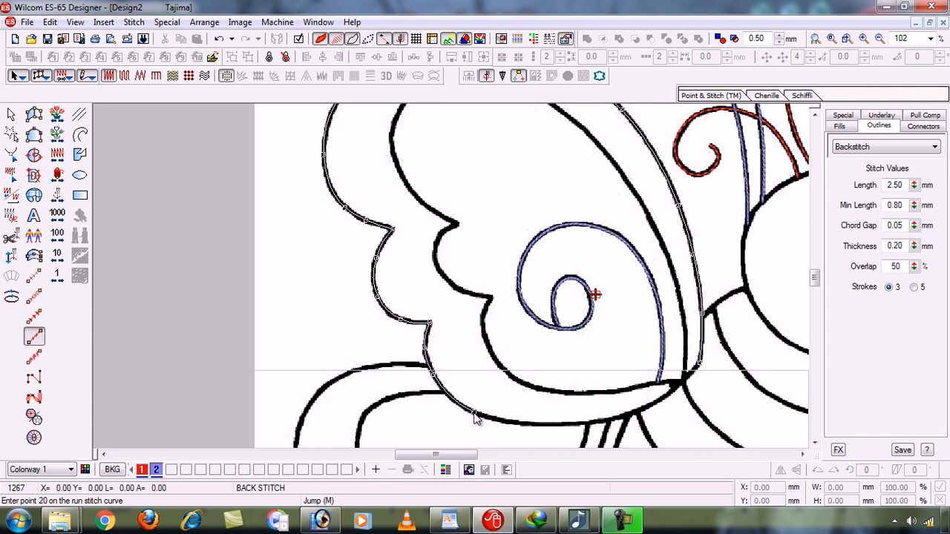
pyautogui.click(538, 423)
pyautogui.click(589, 427)
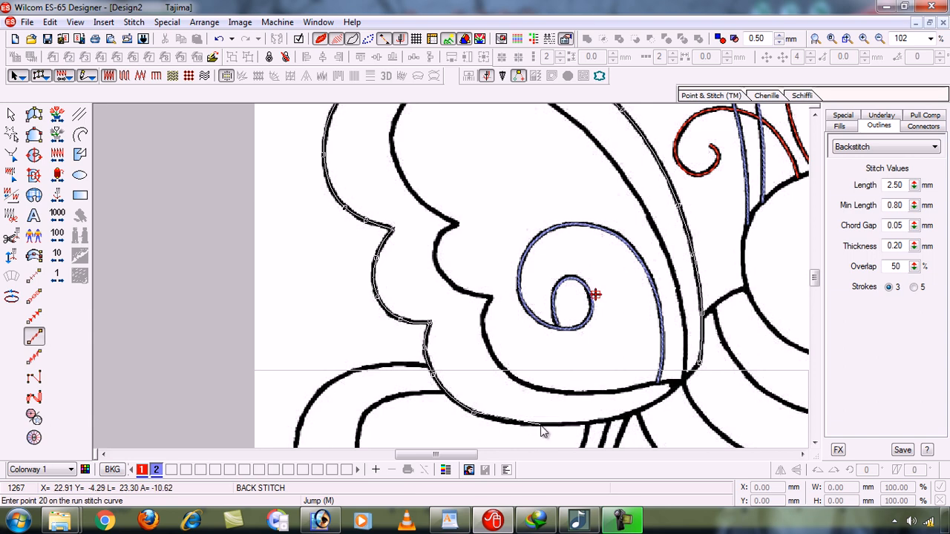
pyautogui.click(613, 421)
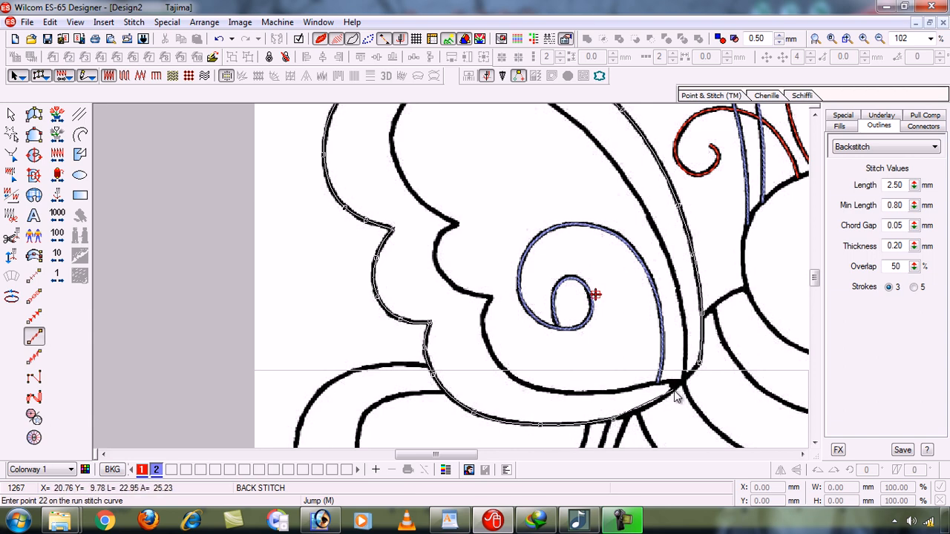
# Re-place the last point near the front wing's lower corner, close the outer contour at its start point and generate the stitches
pyautogui.press('z')
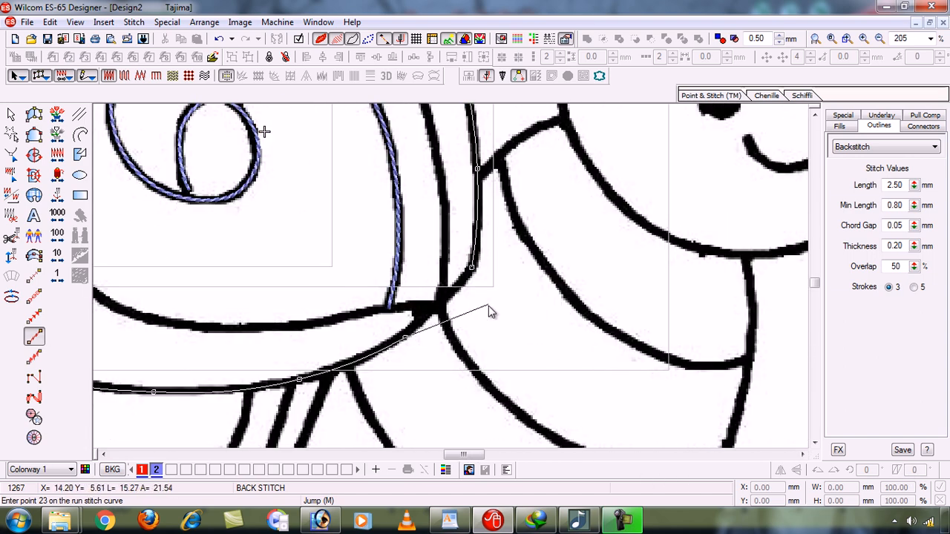
pyautogui.click(472, 269)
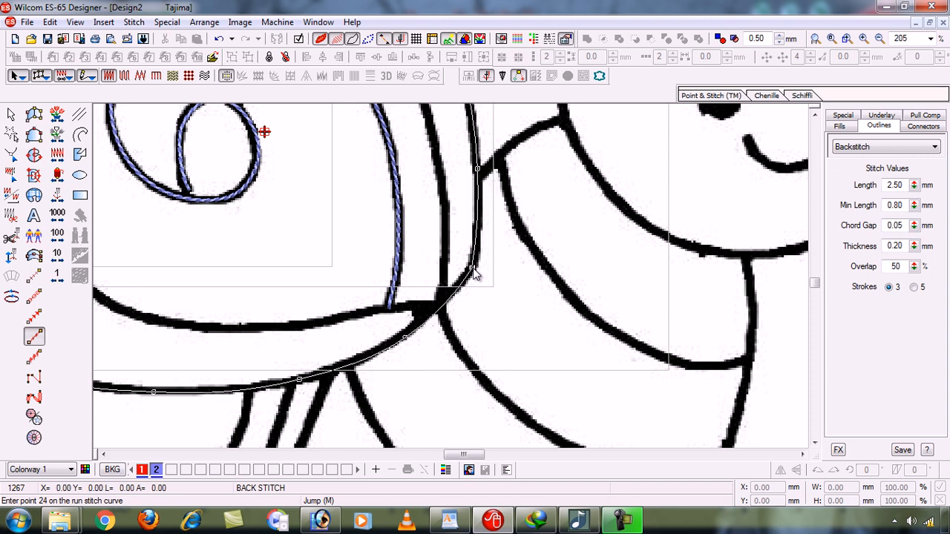
pyautogui.press('BackSpace')
pyautogui.press('BackSpace')
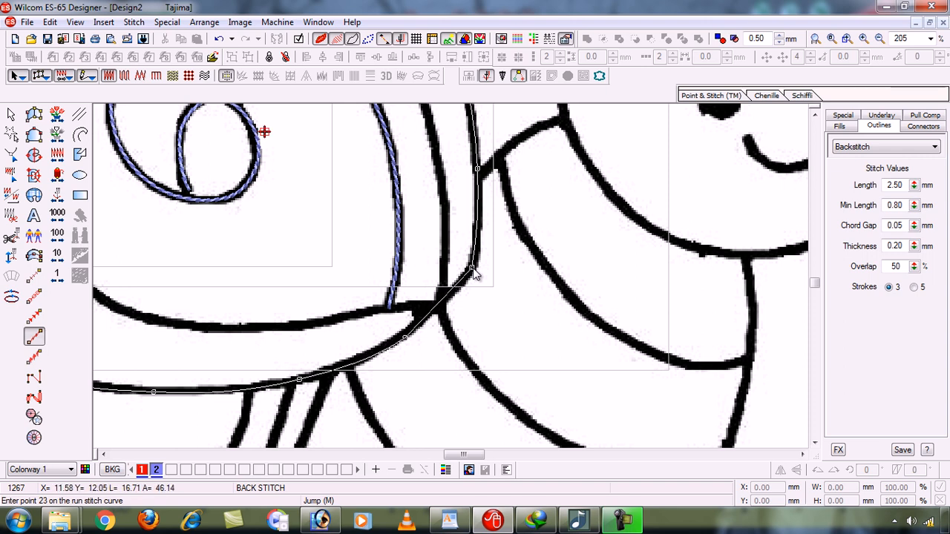
pyautogui.click(400, 338)
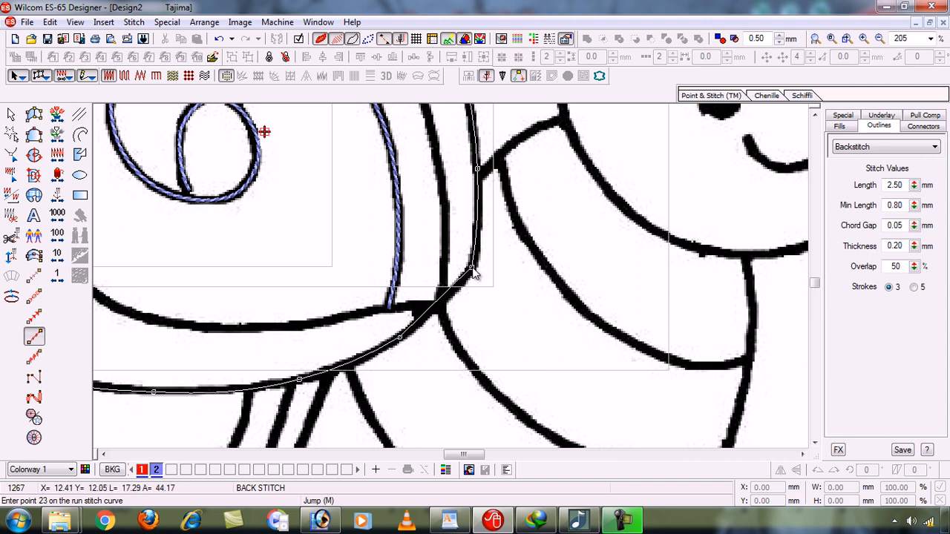
pyautogui.click(470, 270)
pyautogui.press('Return')
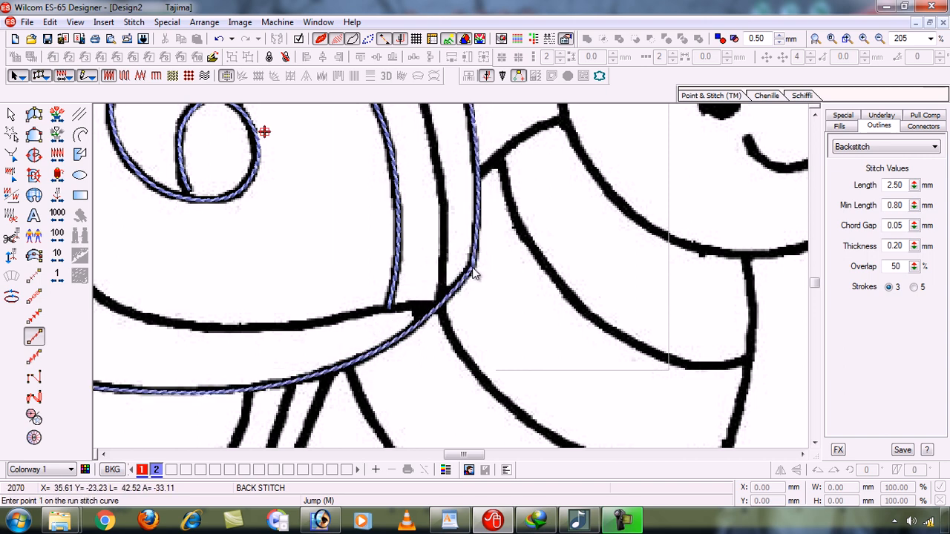
# Start a Backstitch line at the lower corner of the front wing's inner contour and trace it up along the body-side edge
pyautogui.scroll(-2, 474, 273)
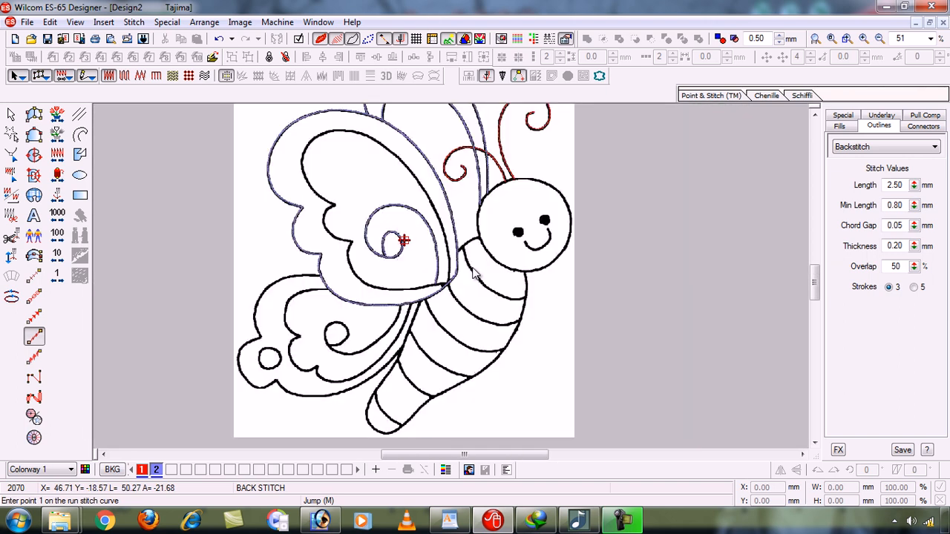
pyautogui.press('b')
pyautogui.moveTo(455, 299); pyautogui.dragTo(463, 301)
pyautogui.press('b')
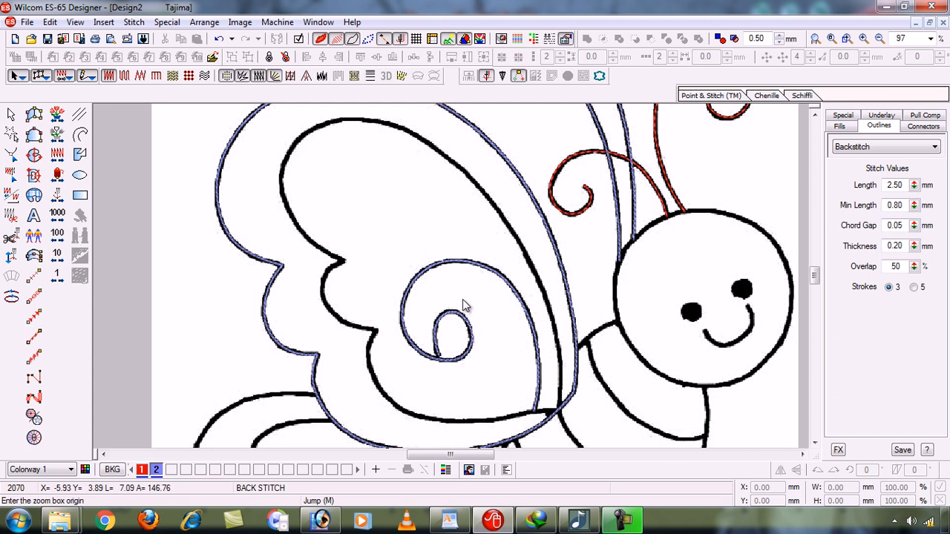
pyautogui.moveTo(609, 425); pyautogui.dragTo(609, 423)
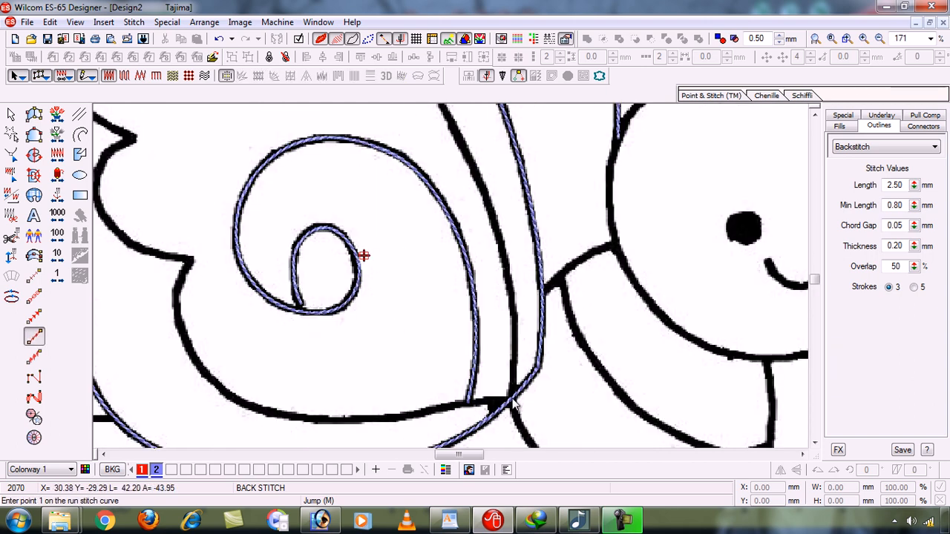
pyautogui.click(513, 328)
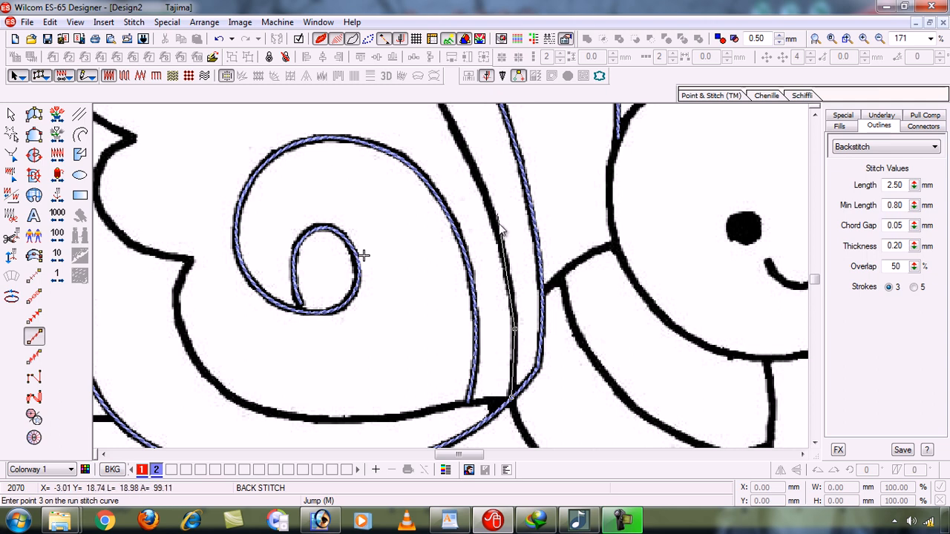
pyautogui.click(483, 191)
pyautogui.scroll(2, 445, 178)
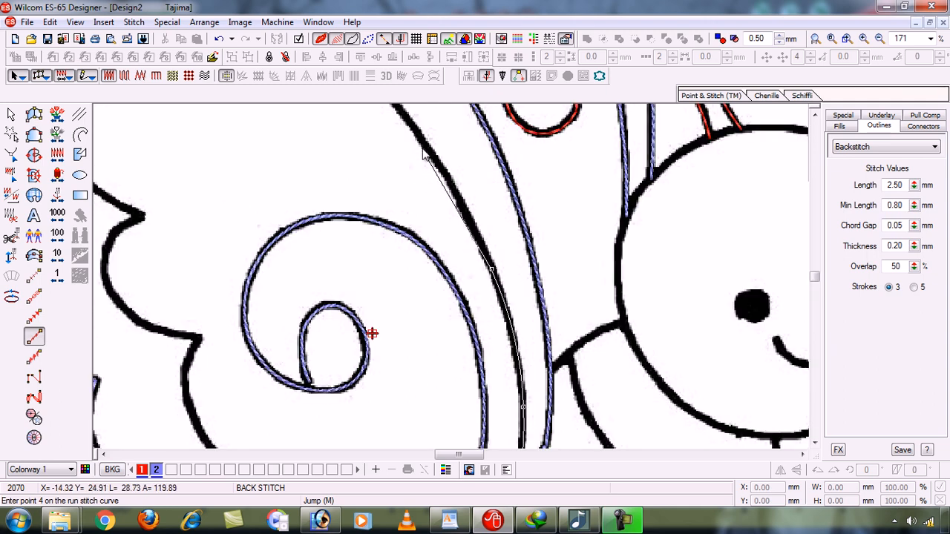
pyautogui.click(424, 145)
# Continue the Backstitch line over the rounded top of the front wing's inner contour
pyautogui.scroll(4, 364, 141)
pyautogui.hscroll(-2, 386, 185)
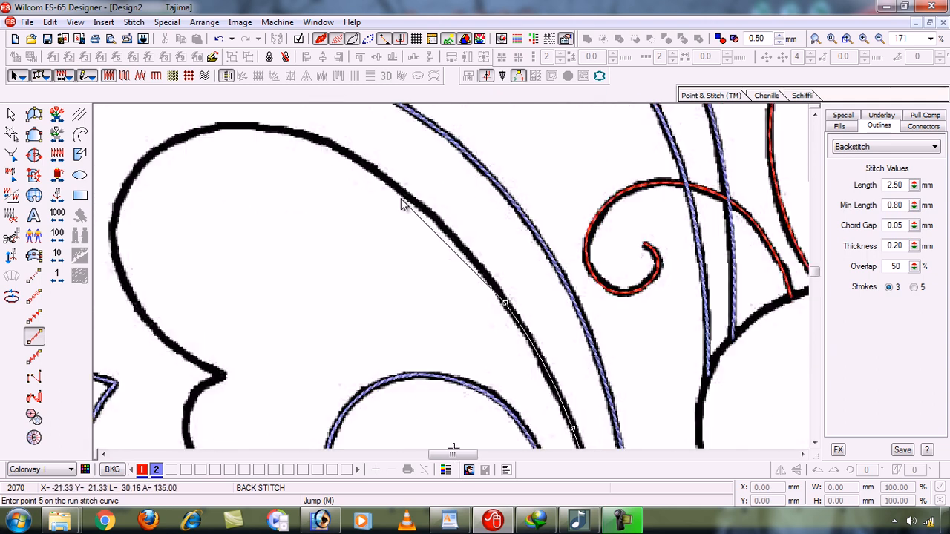
pyautogui.click(362, 164)
pyautogui.hotkey('shift', 'z')
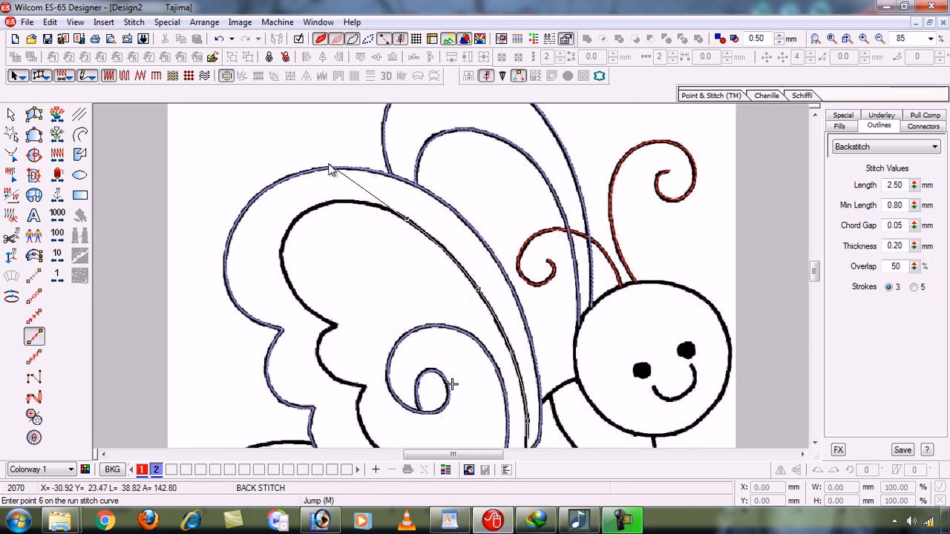
pyautogui.click(331, 203)
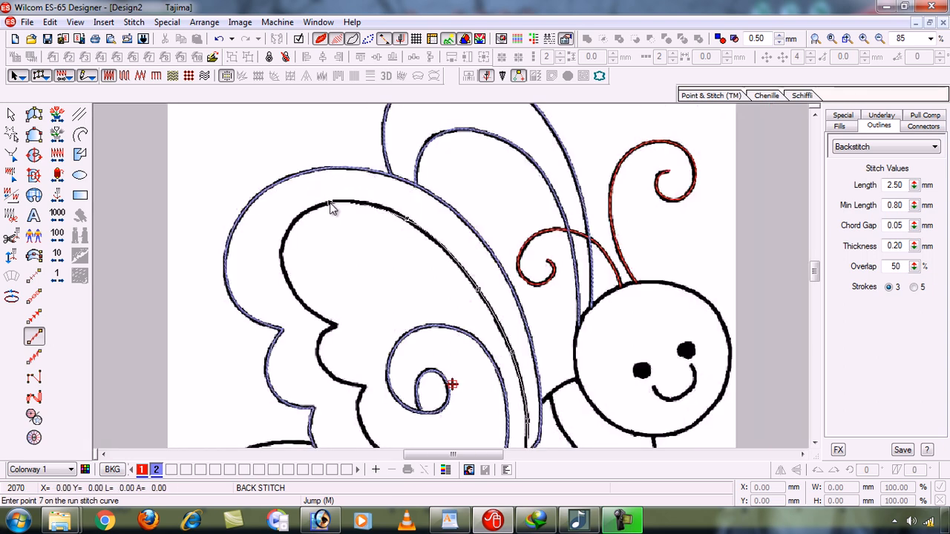
pyautogui.click(286, 237)
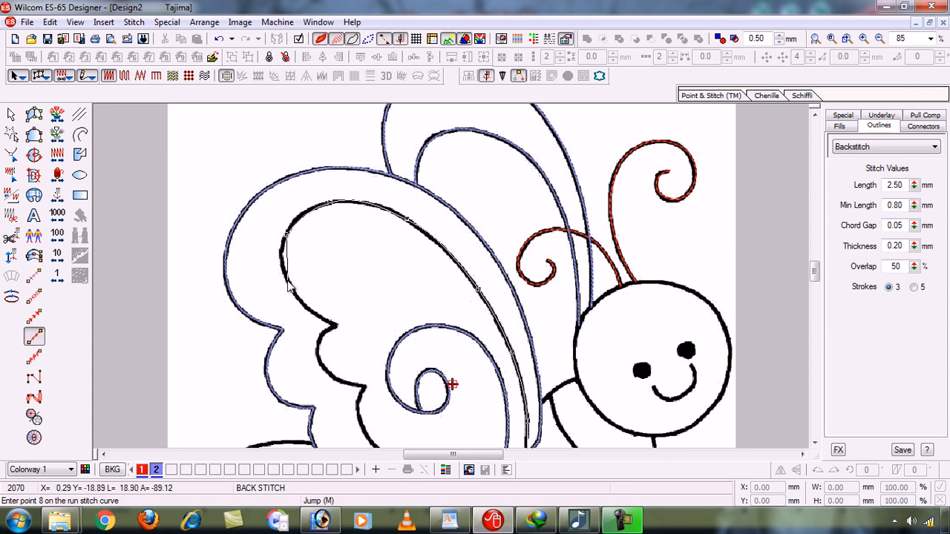
# Trace the Backstitch line down the inner contour's scalloped edge and along its lower curve below the spiral
pyautogui.click(288, 282)
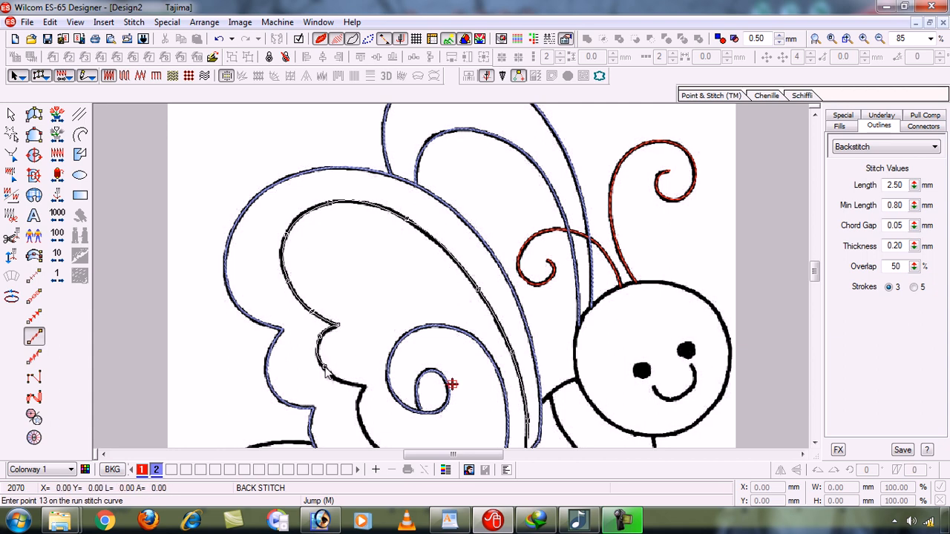
pyautogui.click(344, 382)
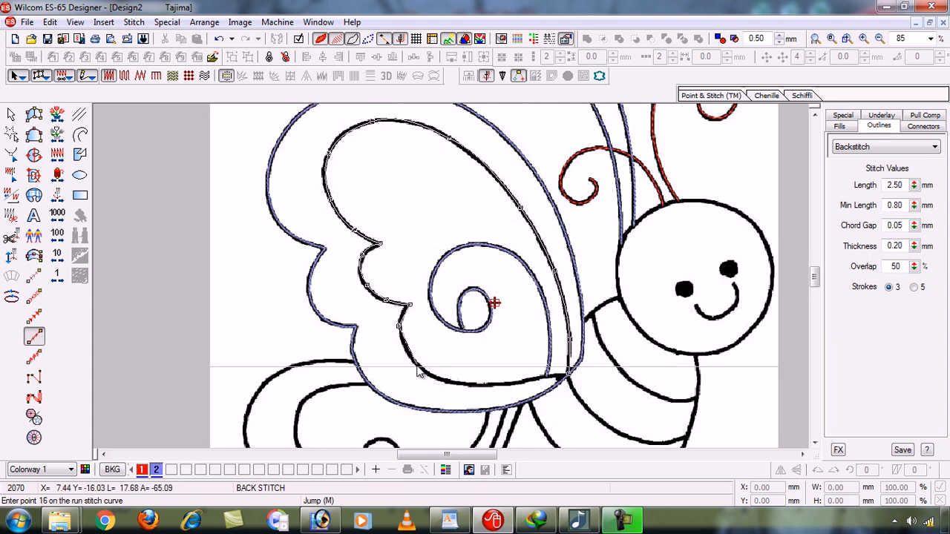
pyautogui.click(417, 365)
pyautogui.click(450, 381)
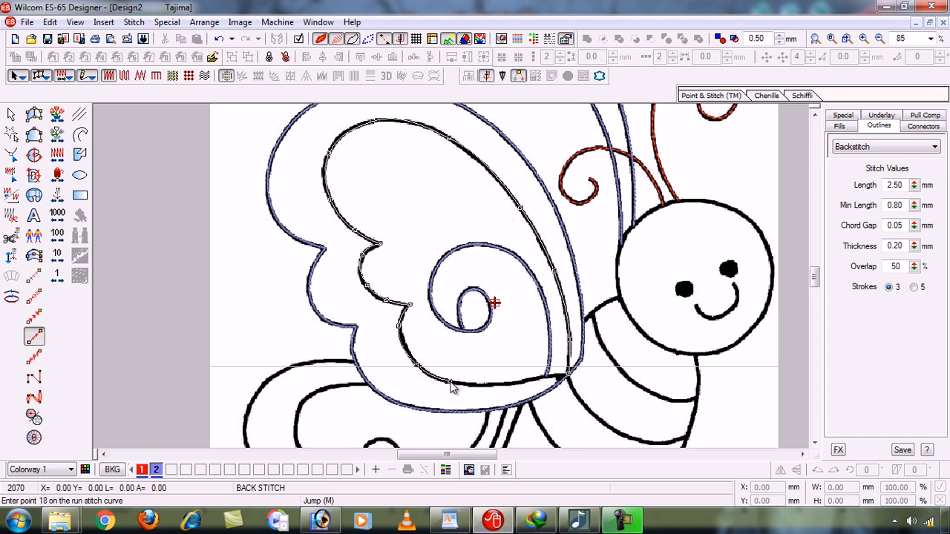
pyautogui.click(501, 385)
# Extend the Backstitch line past the spiral's base to close the inner contour at the lower corner, and generate the stitches
pyautogui.press('z')
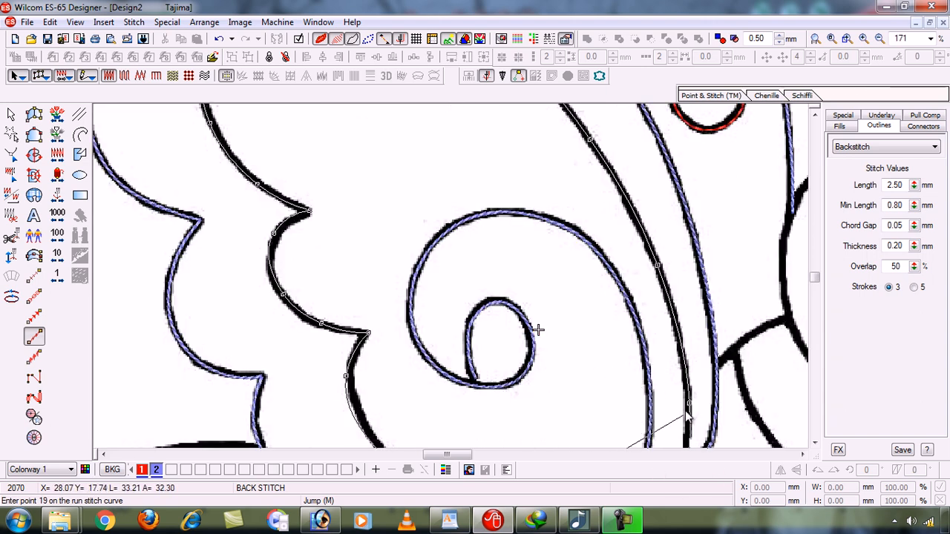
pyautogui.press('p')
pyautogui.moveTo(686, 411); pyautogui.dragTo(571, 334)
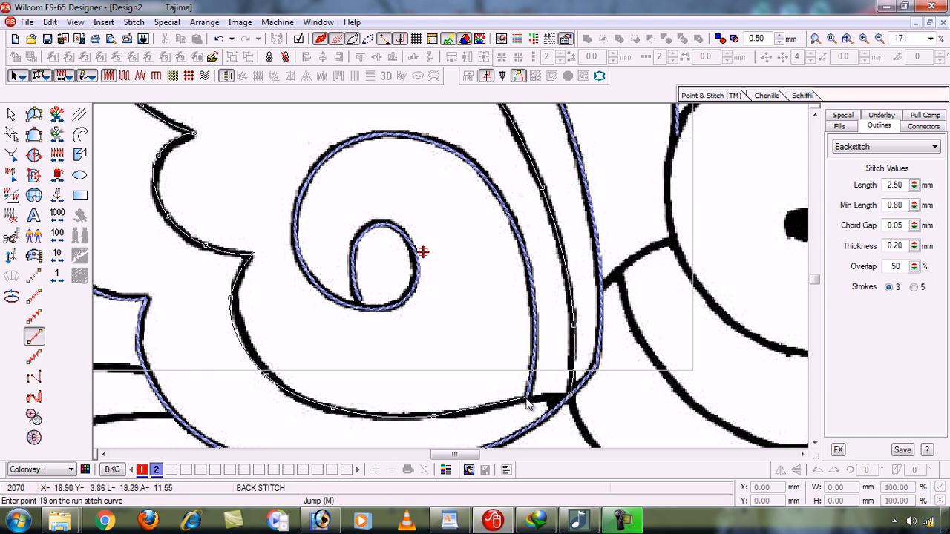
pyautogui.click(525, 399)
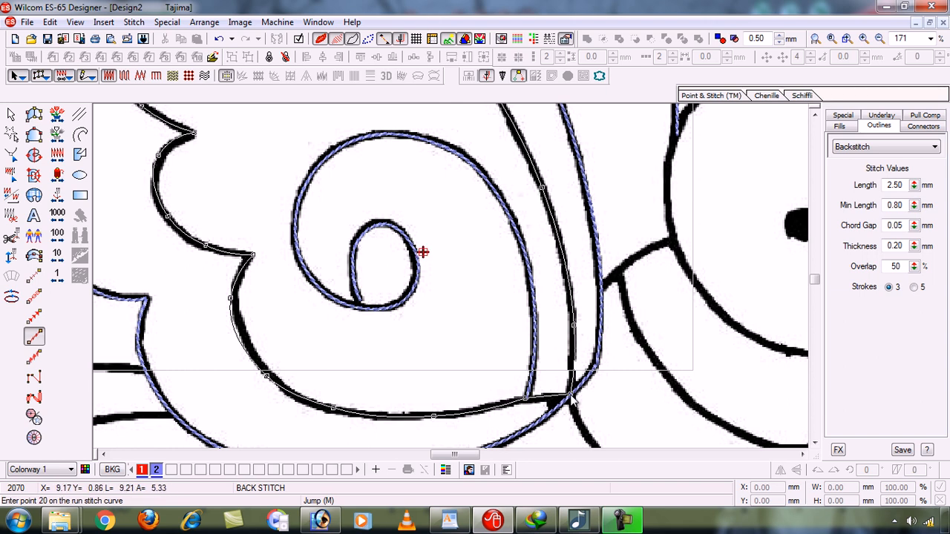
pyautogui.click(572, 399)
pyautogui.press('Return')
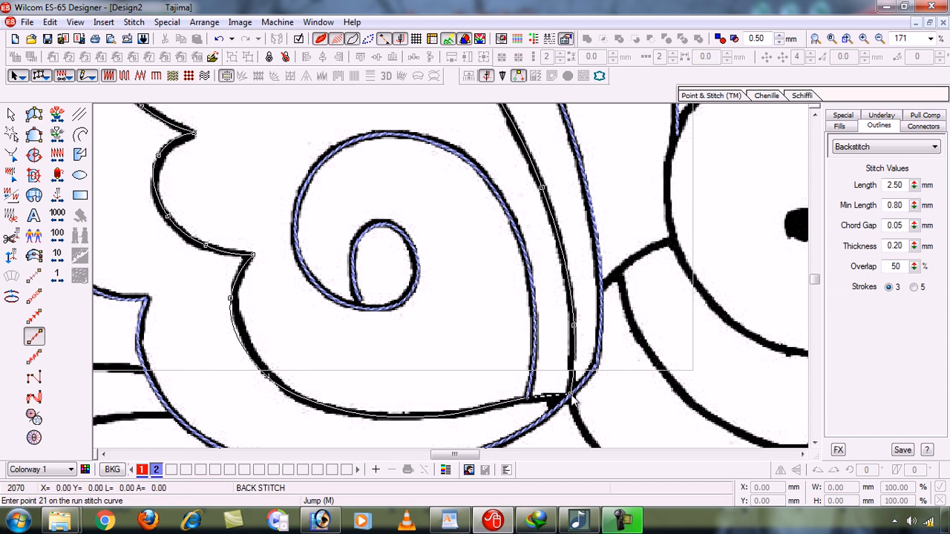
pyautogui.hotkey('shift', 'z')
pyautogui.hotkey('shift', 'z')
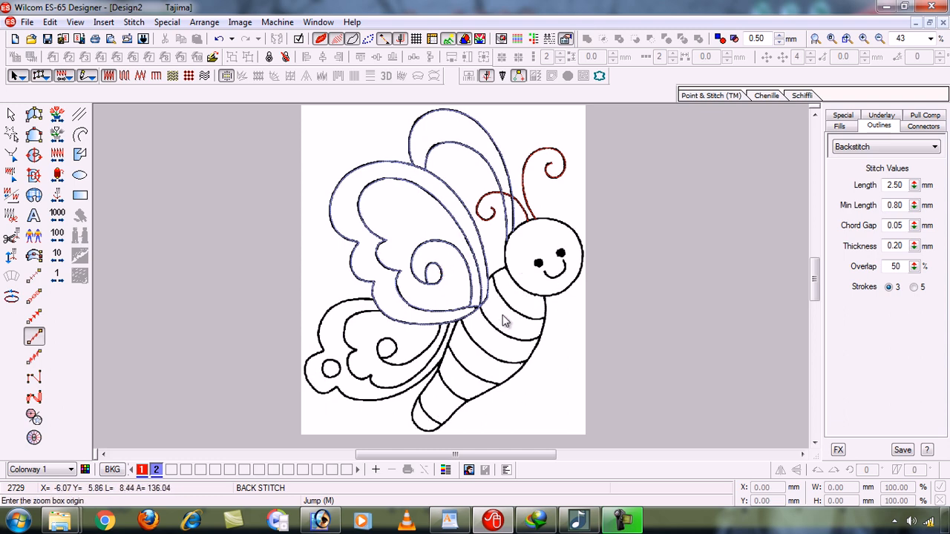
# Start a Backstitch line where the hind wing's outer contour meets the front wing and trace it down to the first notch
pyautogui.press('Escape')
pyautogui.click(477, 431)
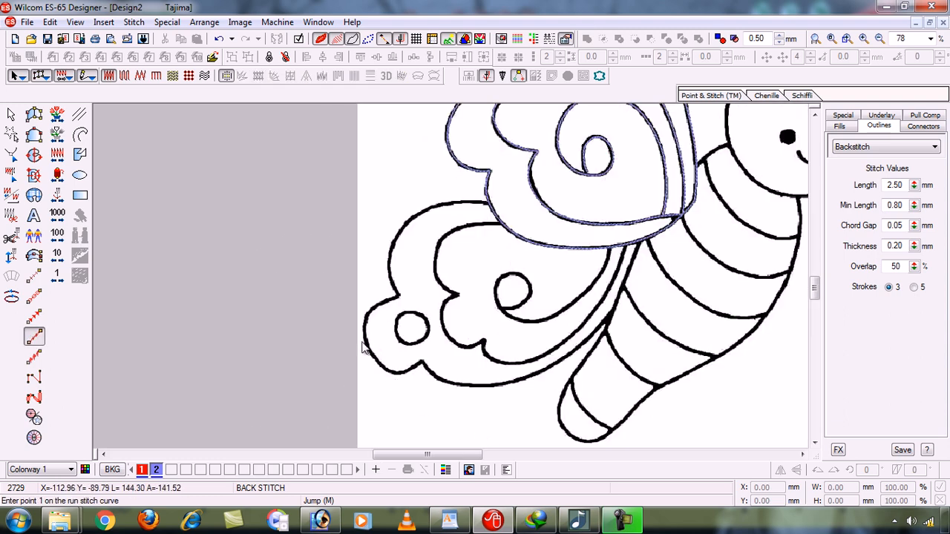
pyautogui.press('b')
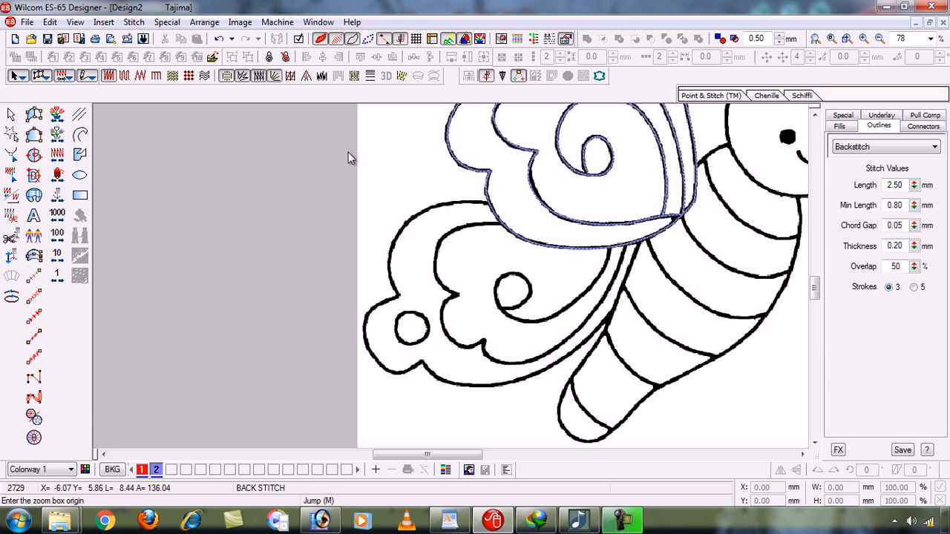
pyautogui.click(556, 399)
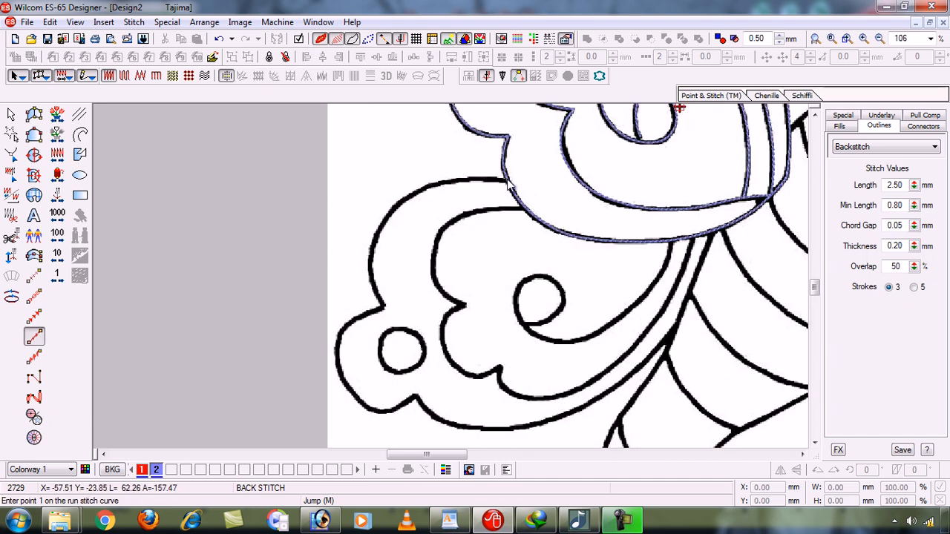
pyautogui.press('z')
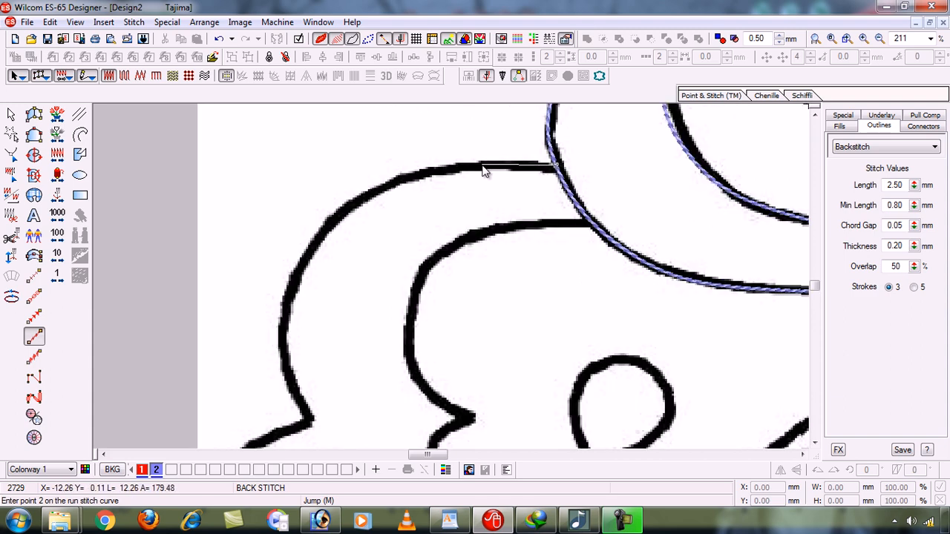
pyautogui.click(556, 168)
pyautogui.click(367, 196)
pyautogui.click(289, 303)
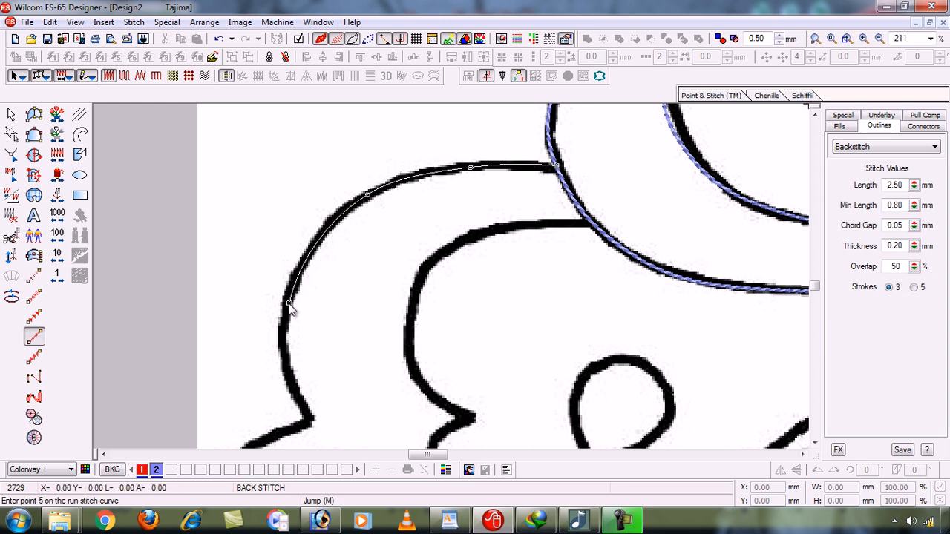
pyautogui.click(311, 421)
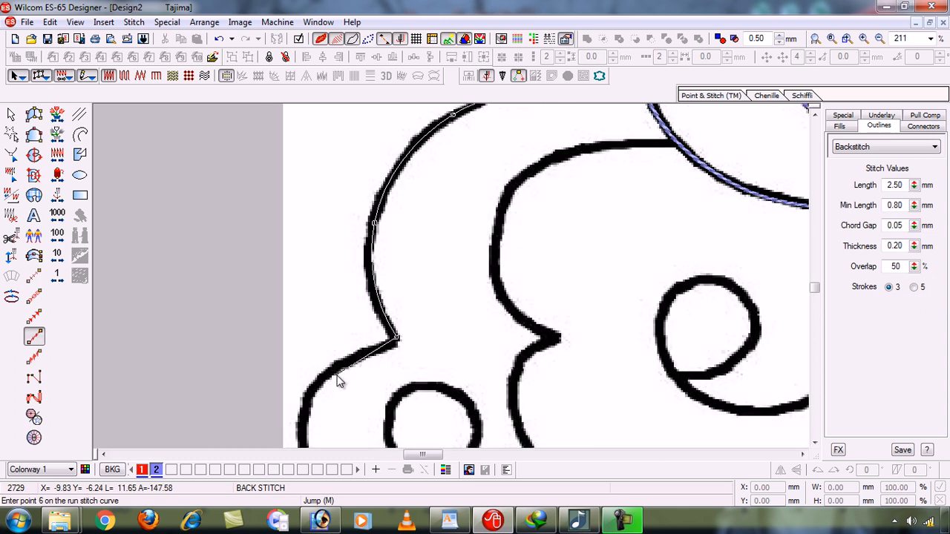
pyautogui.click(334, 372)
pyautogui.click(305, 438)
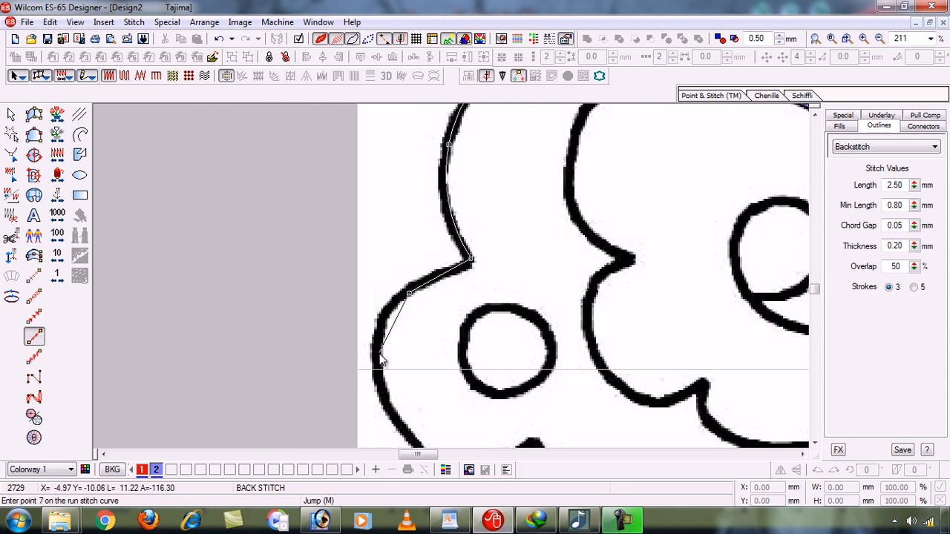
pyautogui.click(406, 432)
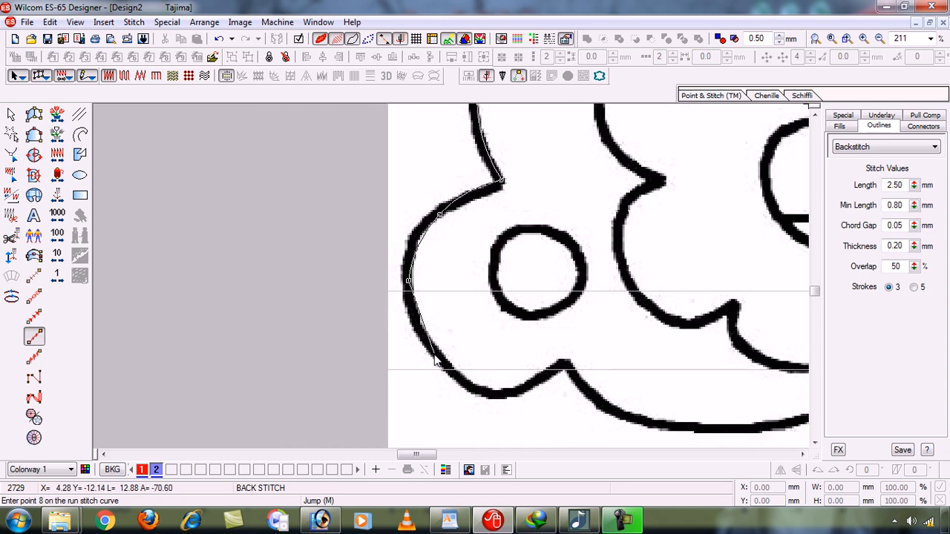
pyautogui.press('BackSpace')
pyautogui.press('BackSpace')
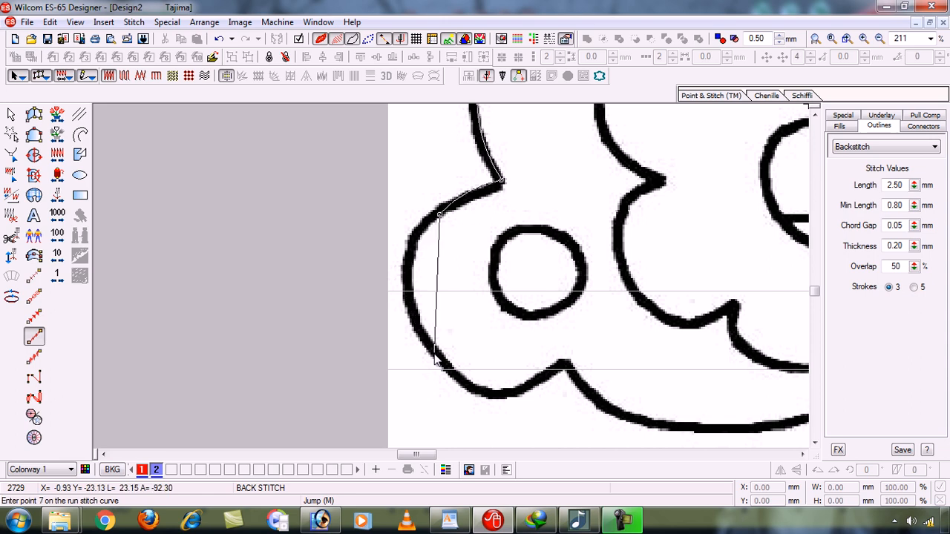
pyautogui.press('BackSpace')
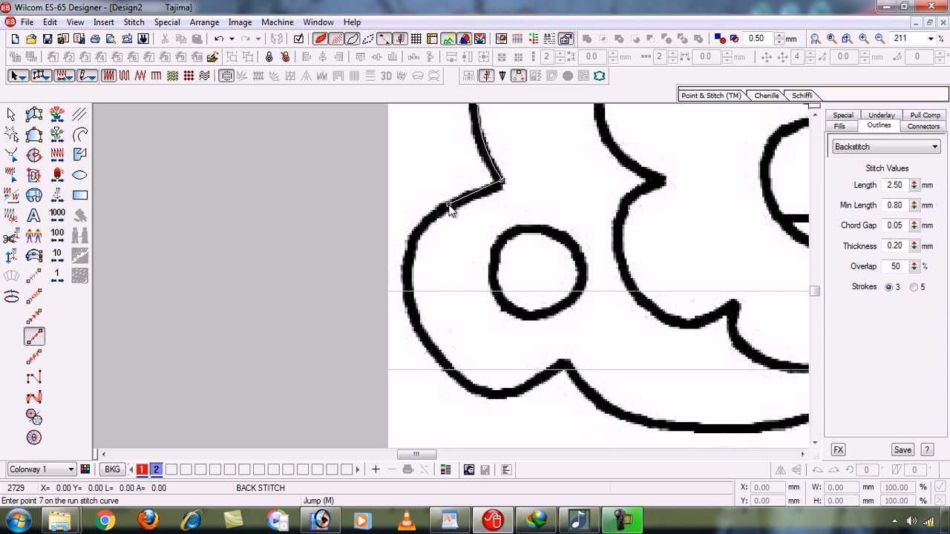
# Trace the Backstitch line around the hind wing's rounded outer lobe beside the small circle, from the first notch toward the second
pyautogui.click(407, 263)
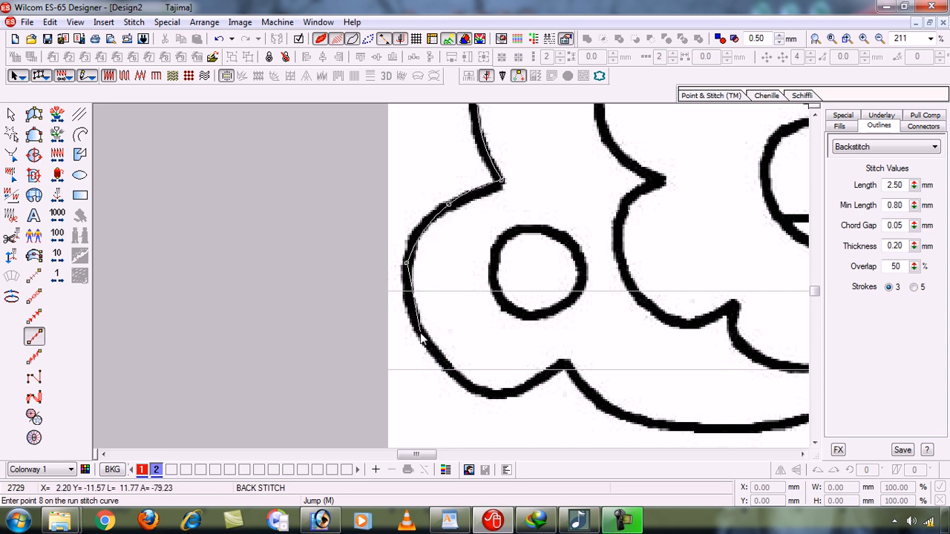
pyautogui.click(420, 334)
pyautogui.click(474, 388)
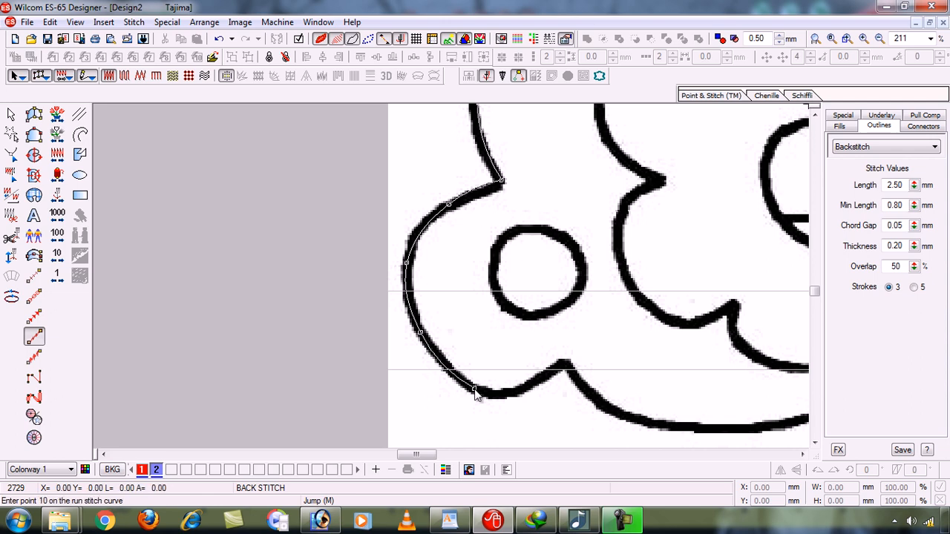
pyautogui.click(531, 388)
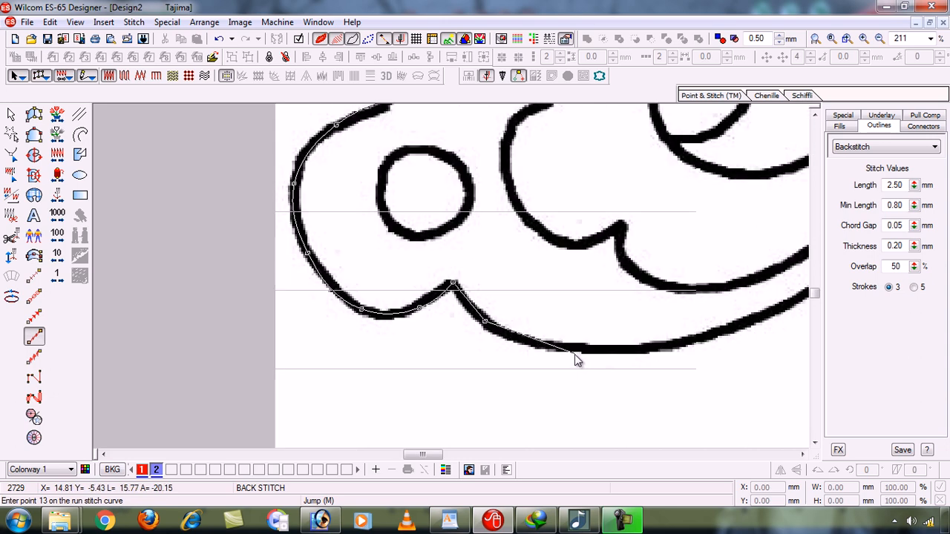
# Extend the Backstitch line along the hind wing's long lower edge up to the body, and generate the stitches
pyautogui.click(578, 346)
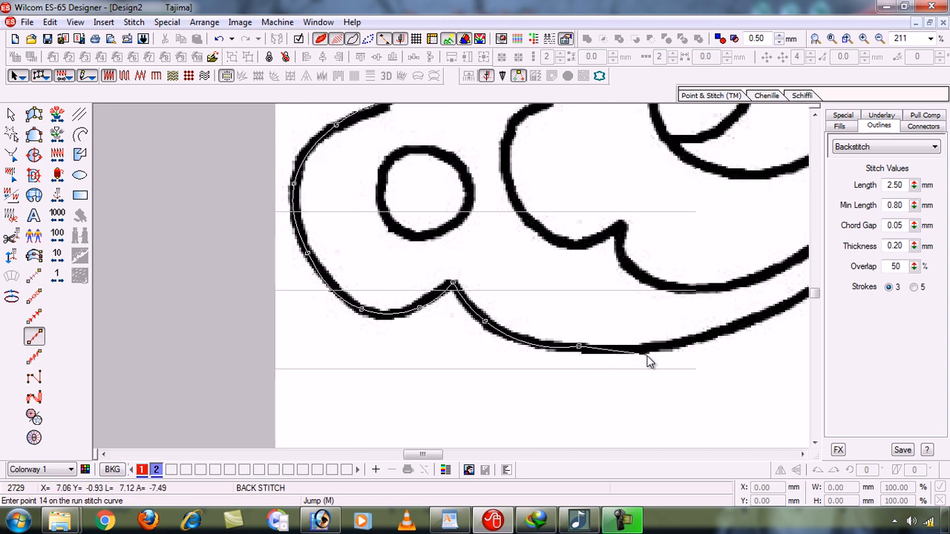
pyautogui.click(698, 343)
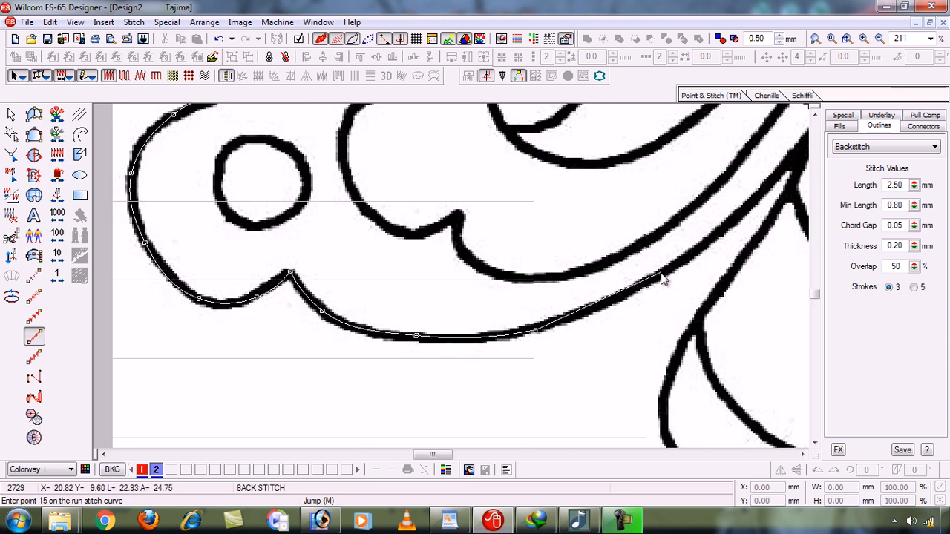
pyautogui.click(659, 273)
pyautogui.click(769, 186)
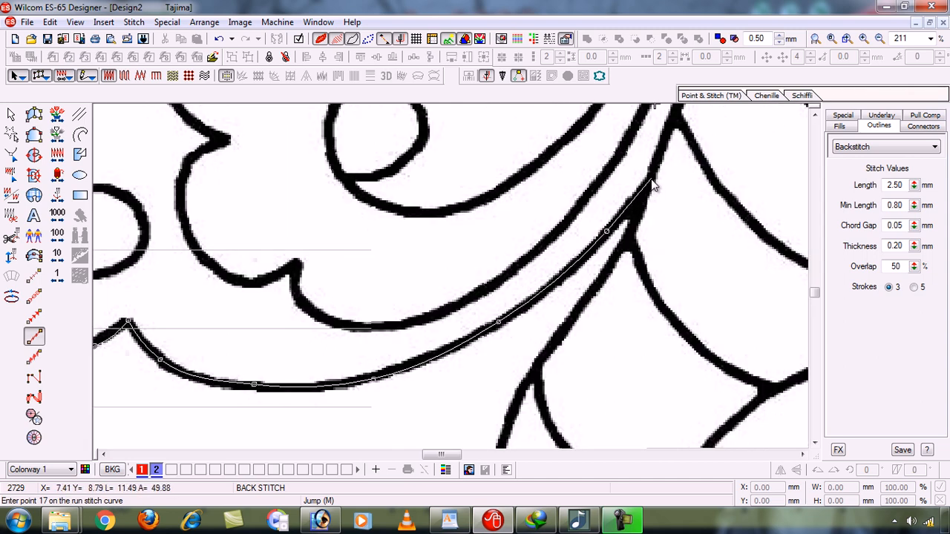
pyautogui.click(651, 179)
pyautogui.hotkey('shift', 'z')
pyautogui.hotkey('shift', 'z')
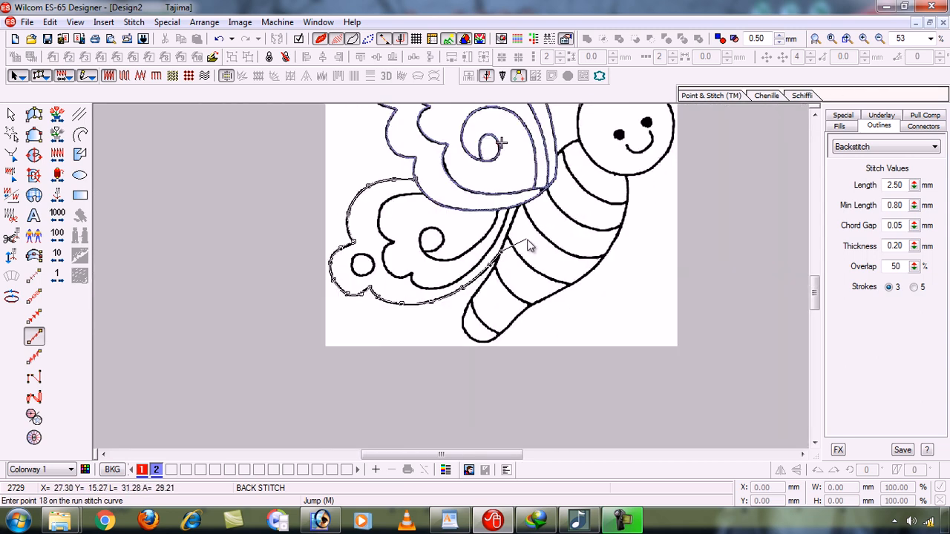
pyautogui.press('Return')
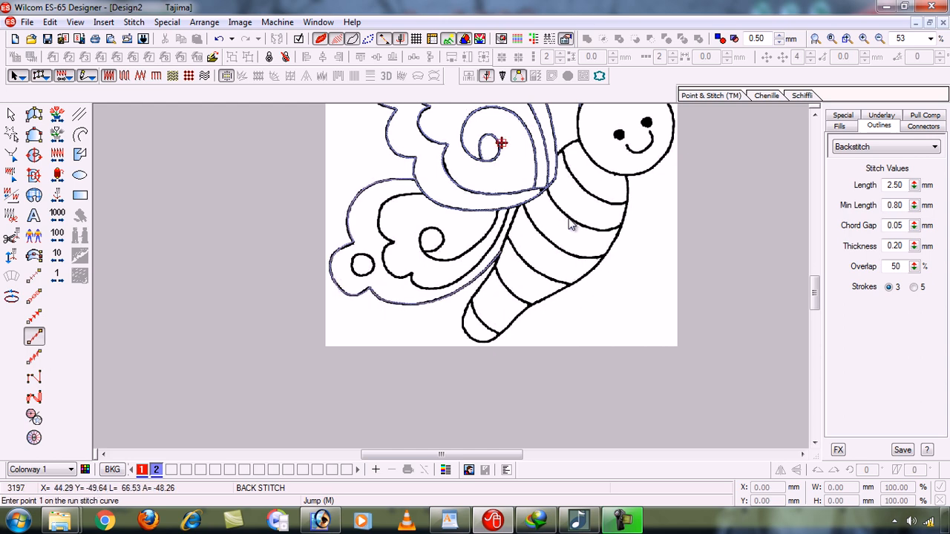
# Start a Backstitch line where the hind wing's inner contour meets the front wing and trace it down to its first notch
pyautogui.press('b')
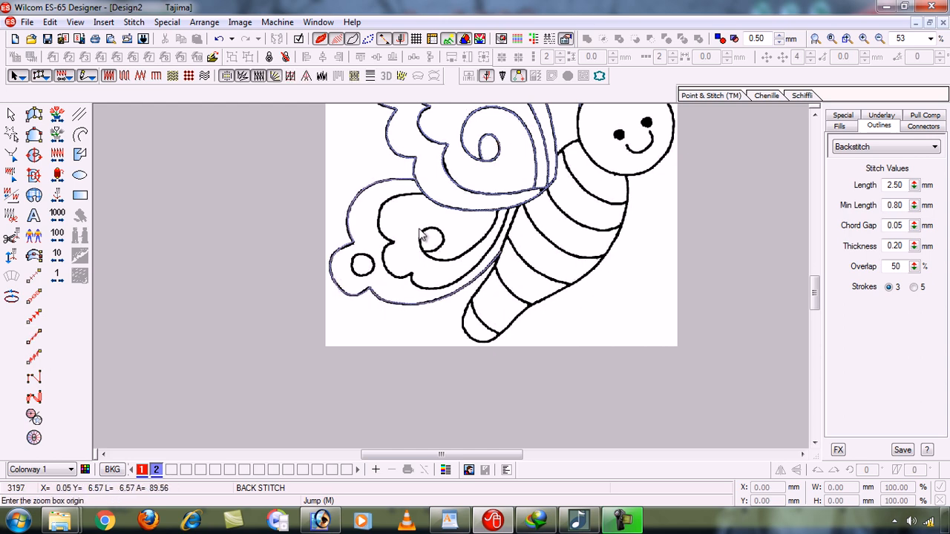
pyautogui.click(343, 195)
pyautogui.click(466, 285)
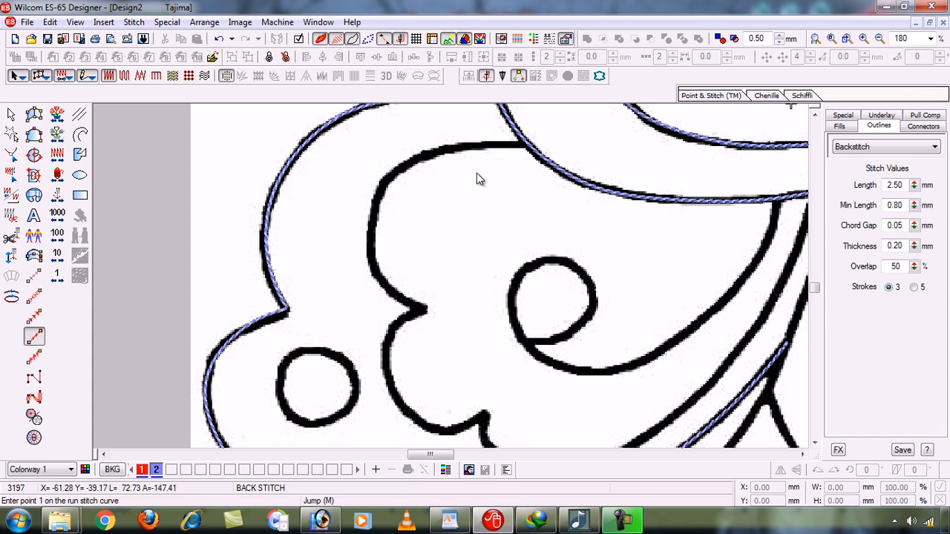
pyautogui.click(527, 146)
pyautogui.click(478, 147)
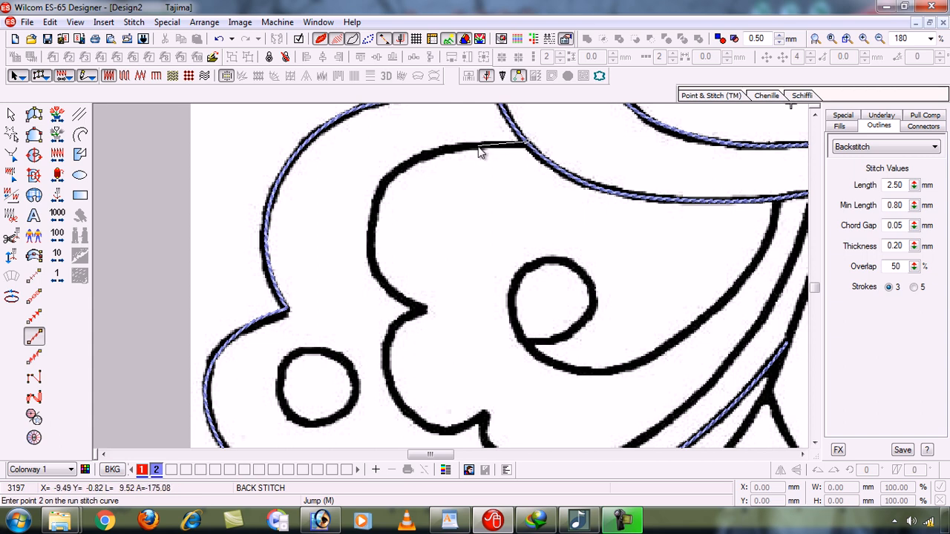
pyautogui.click(374, 211)
pyautogui.click(376, 270)
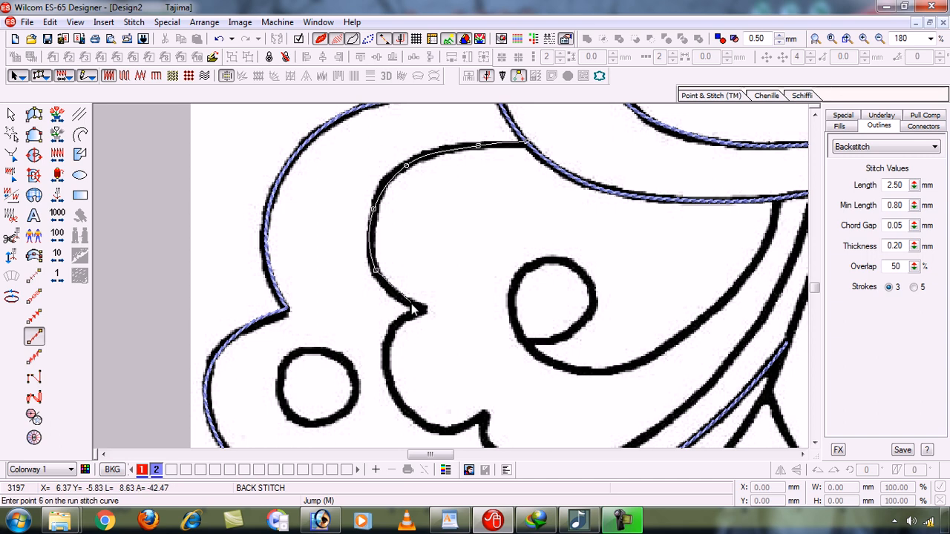
pyautogui.click(423, 309)
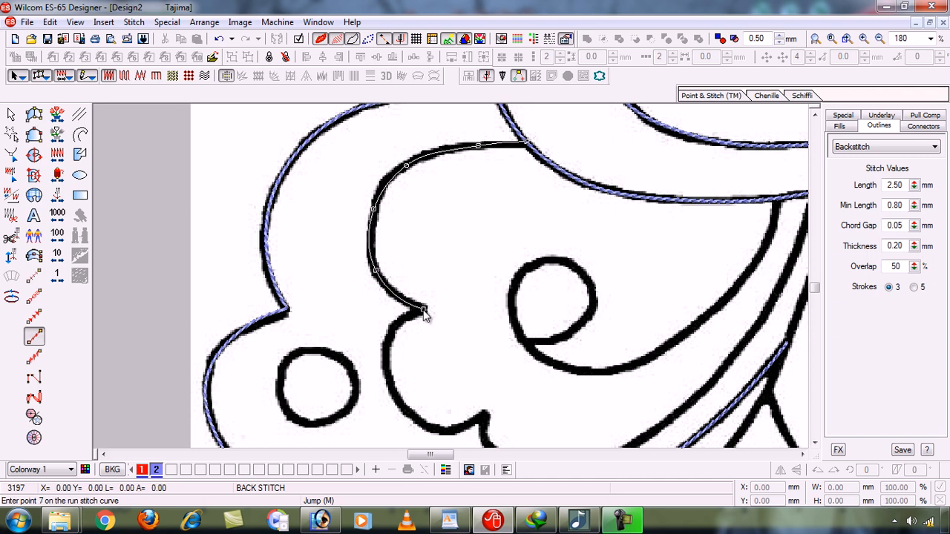
# Continue the Backstitch line around the inner contour's second lobe to the lower notch
pyautogui.click(391, 334)
pyautogui.click(395, 393)
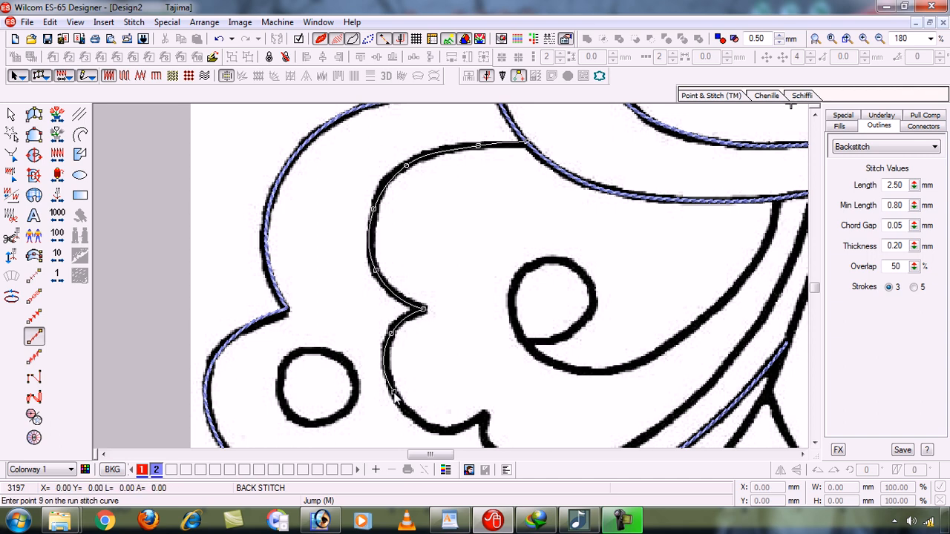
pyautogui.click(431, 428)
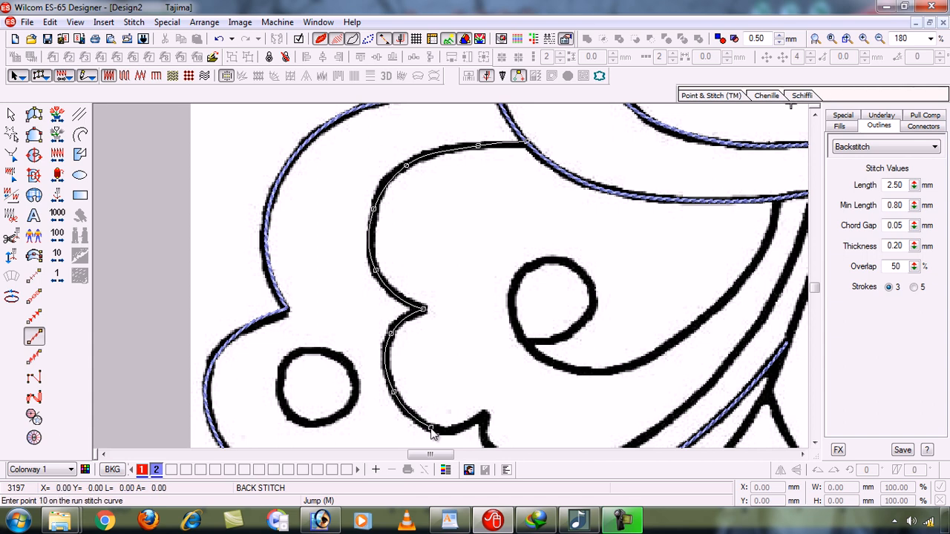
pyautogui.click(486, 417)
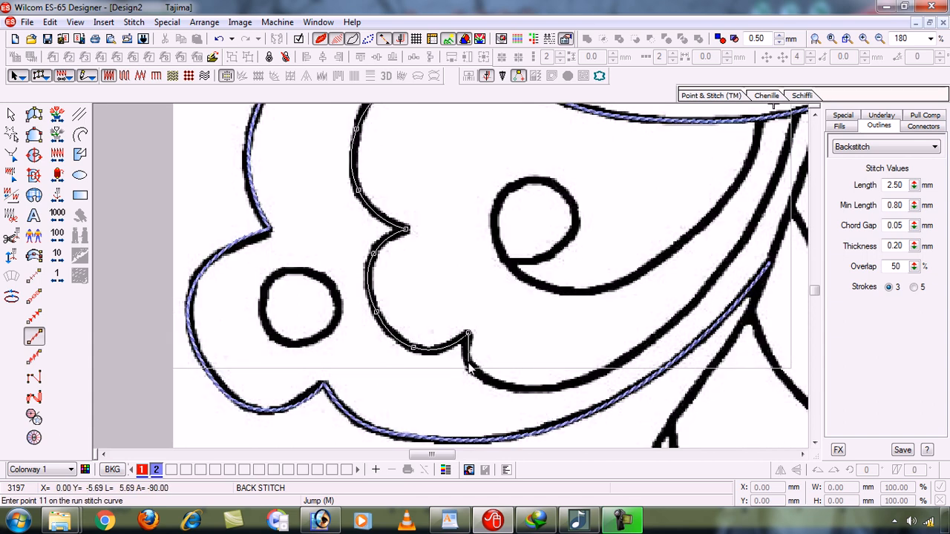
# Trace the Backstitch line along the inner contour's lower curve up to the front wing's edge, and generate the stitches
pyautogui.click(469, 363)
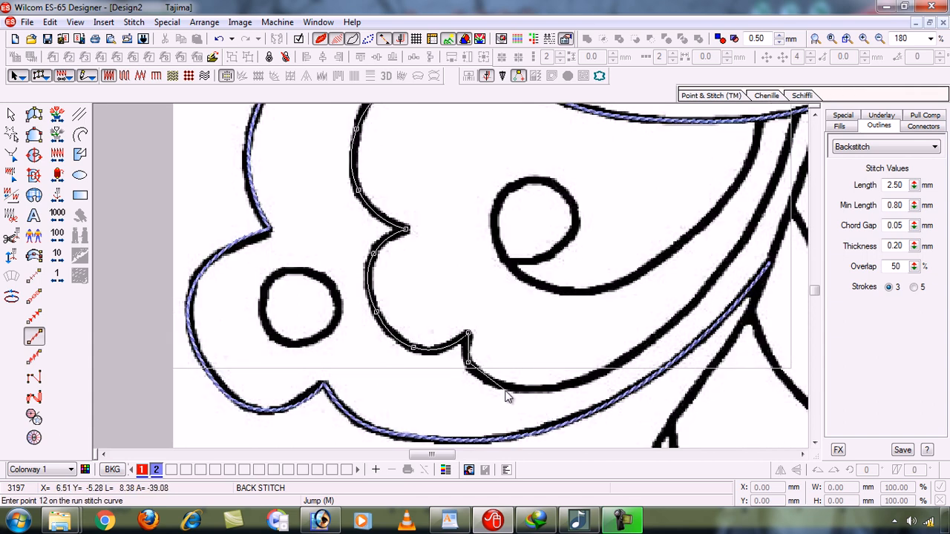
pyautogui.click(610, 370)
pyautogui.click(702, 303)
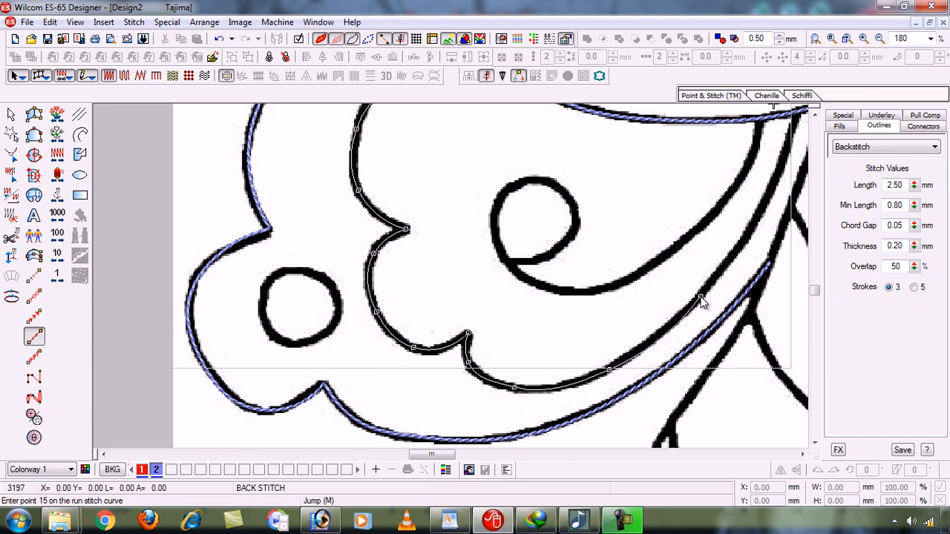
pyautogui.press('c')
pyautogui.click(607, 240)
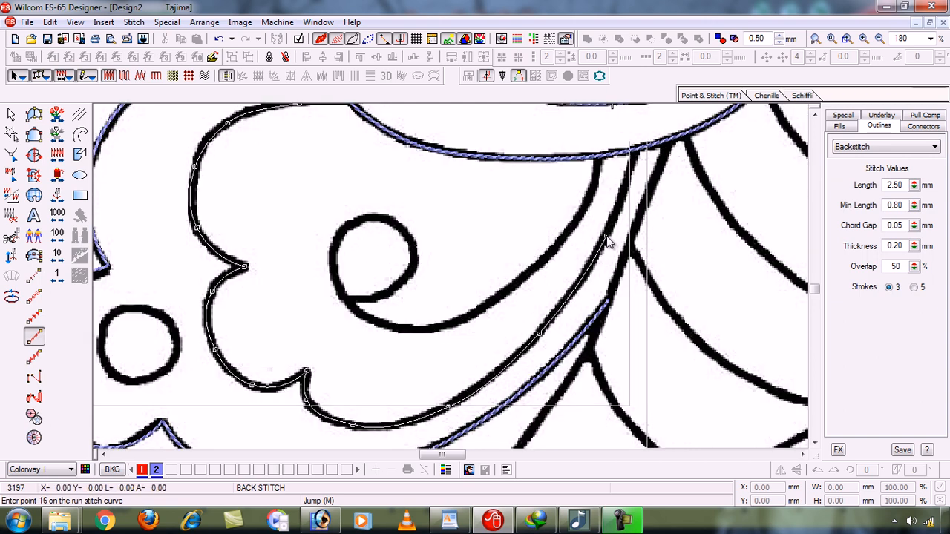
pyautogui.click(638, 152)
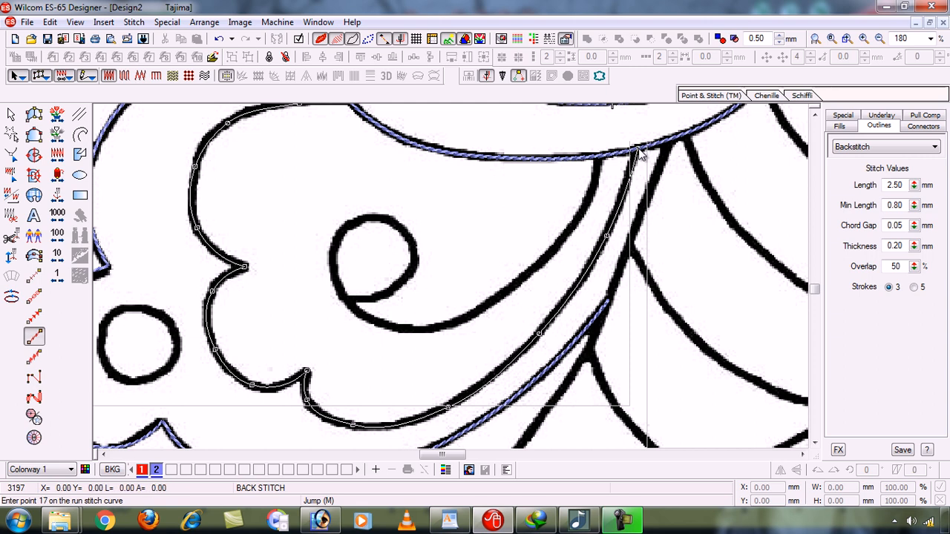
pyautogui.press('Return')
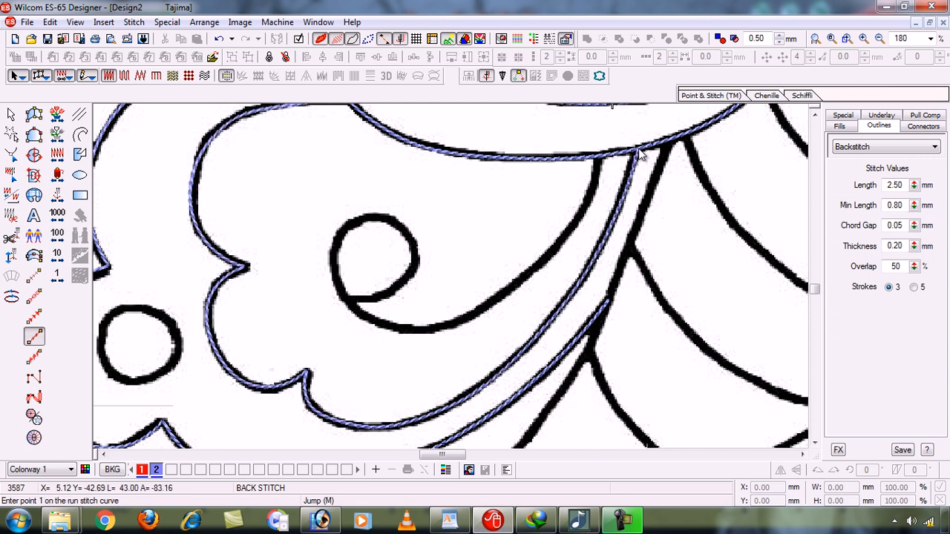
# Start a Backstitch line where the hind wing's spiral meets the front wing and trace its first stretch downward
pyautogui.click(599, 158)
pyautogui.click(588, 201)
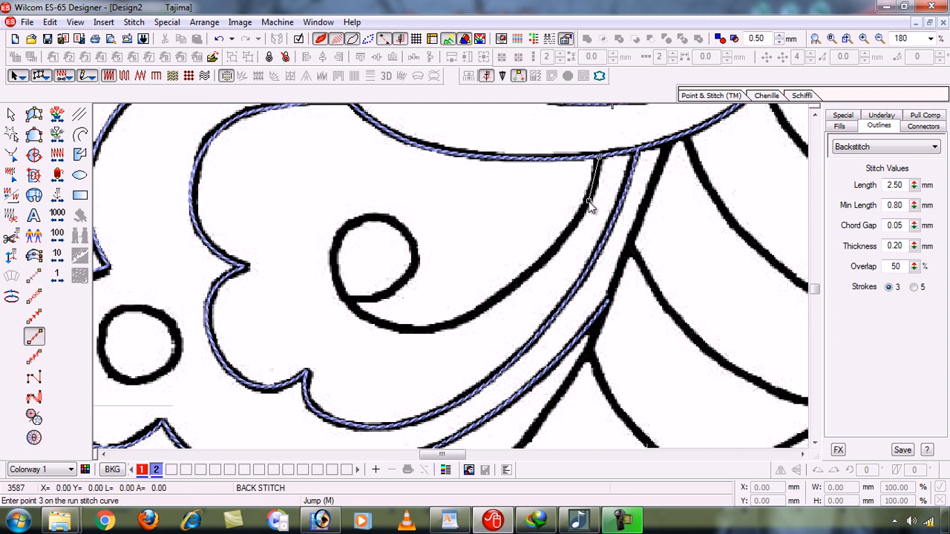
# Finish tracing the lower wing's inner curl with a backstitch curve, following the loop round until it closes on the curl line
pyautogui.click(527, 277)
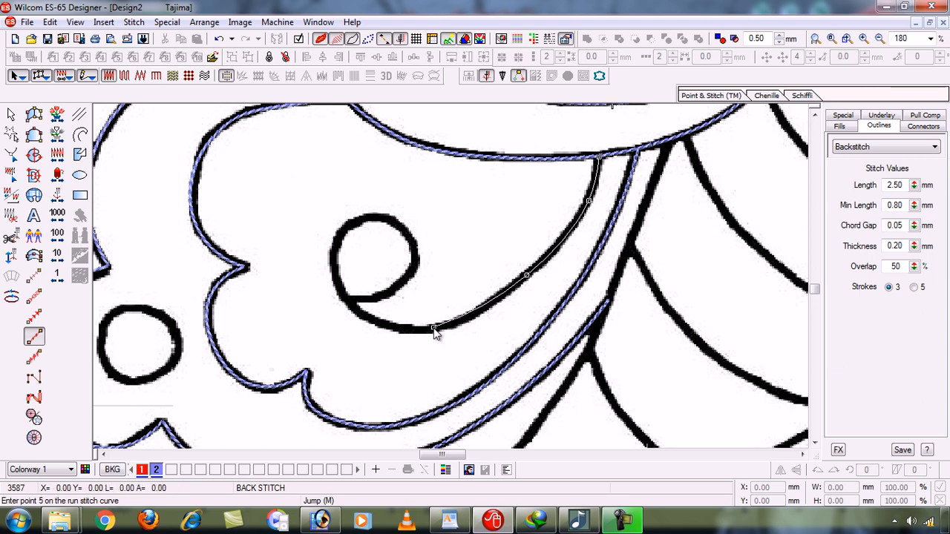
pyautogui.click(433, 329)
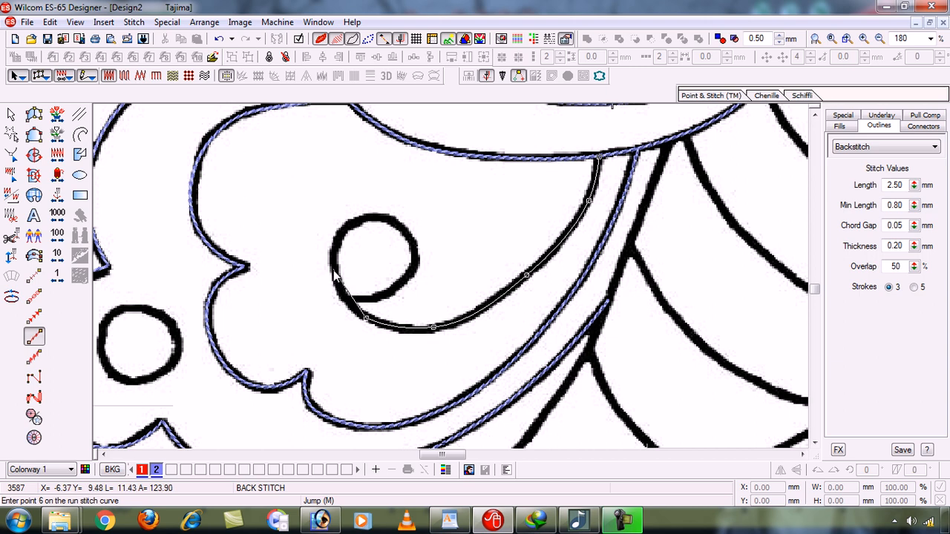
pyautogui.click(366, 318)
pyautogui.click(347, 225)
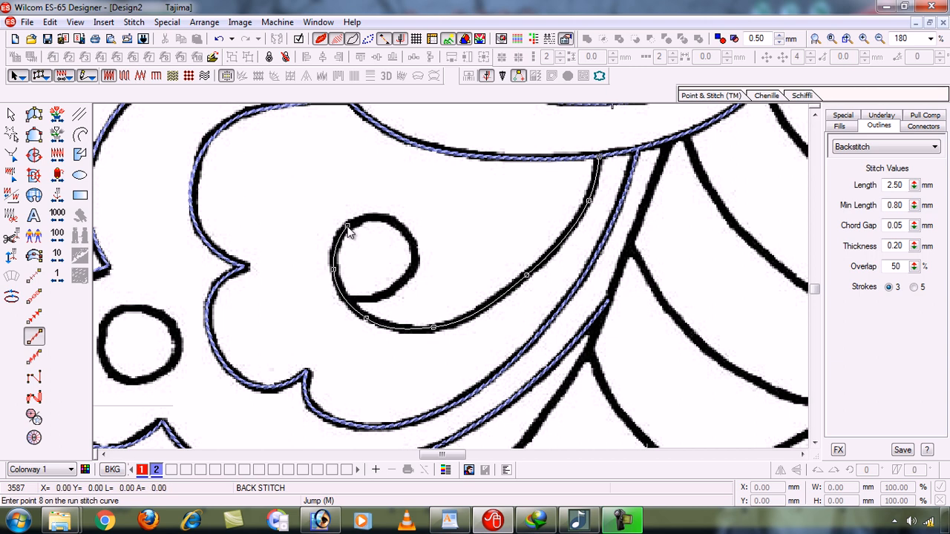
pyautogui.click(391, 220)
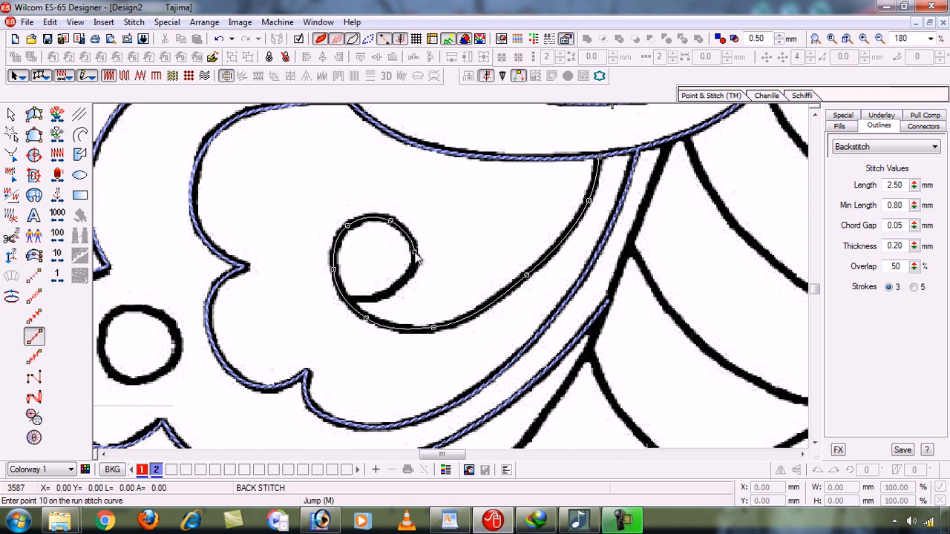
pyautogui.click(406, 281)
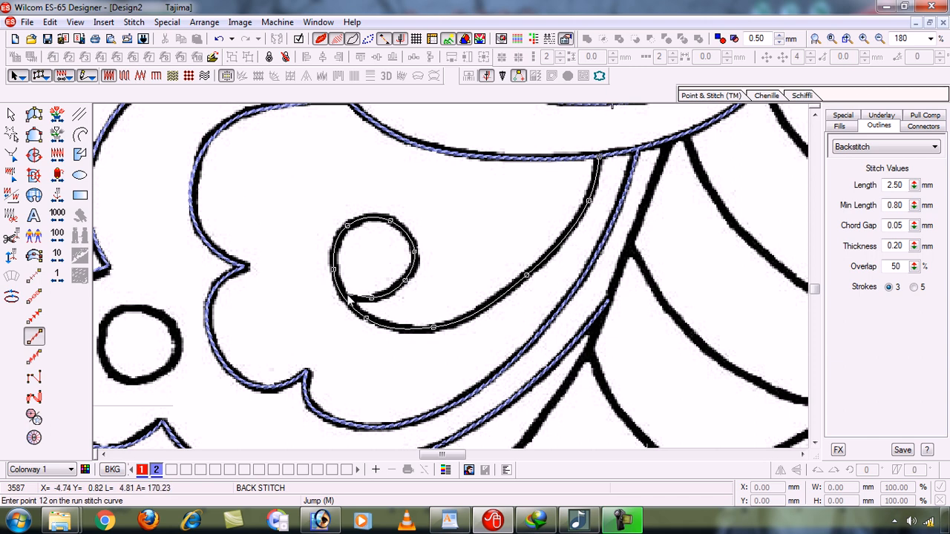
pyautogui.press('z')
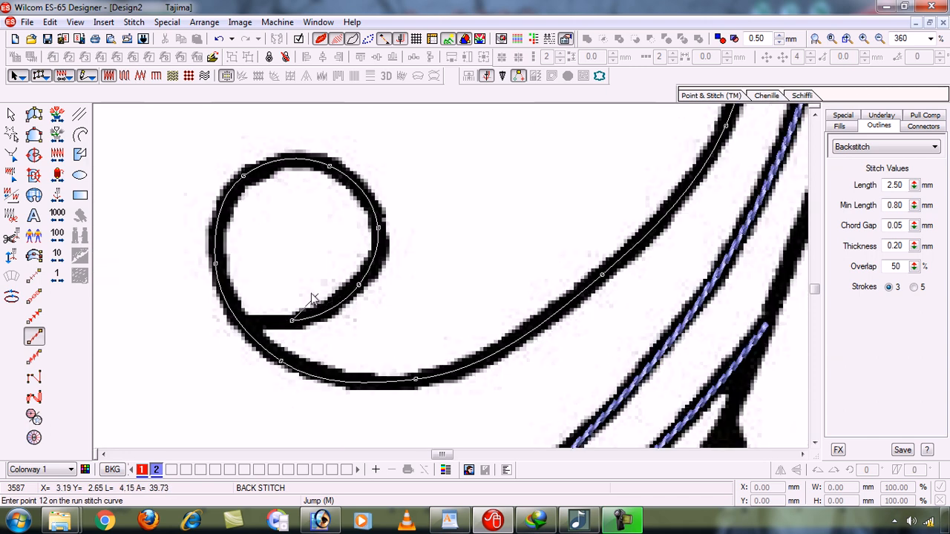
pyautogui.click(234, 315)
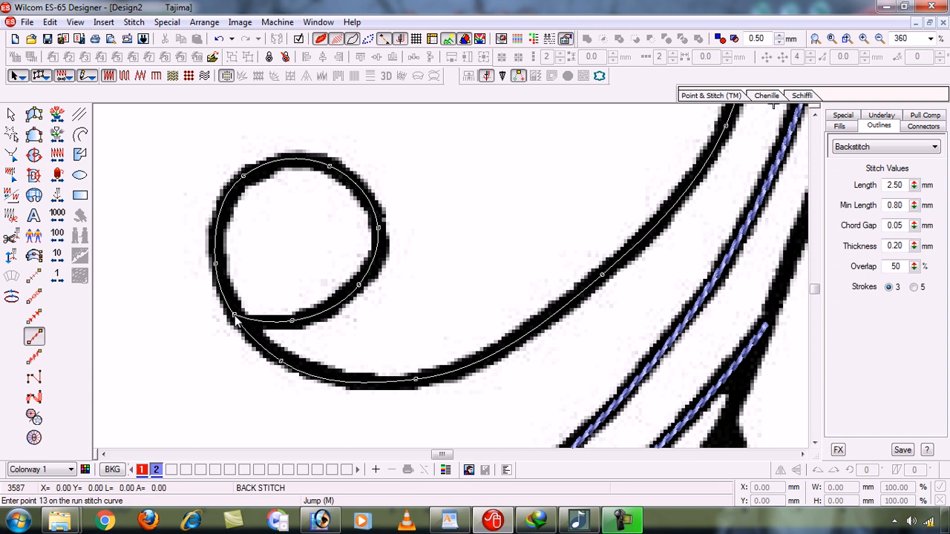
pyautogui.press('Return')
# Draw a vector circle about 14.7 mm in diameter over the small ring at the outer lobe of the lower wing
pyautogui.hotkey('shift', 'z')
pyautogui.hotkey('shift', 'z')
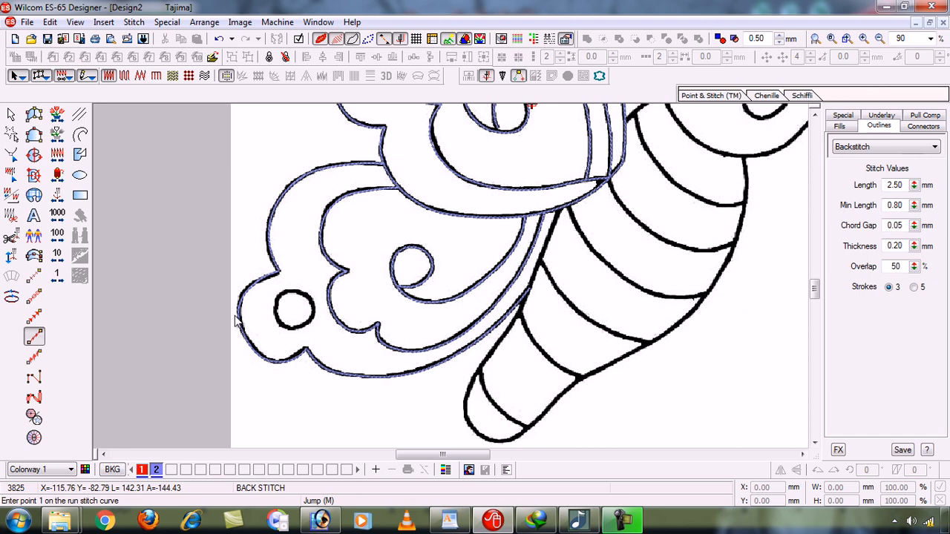
pyautogui.press('b')
pyautogui.moveTo(272, 273); pyautogui.dragTo(345, 357)
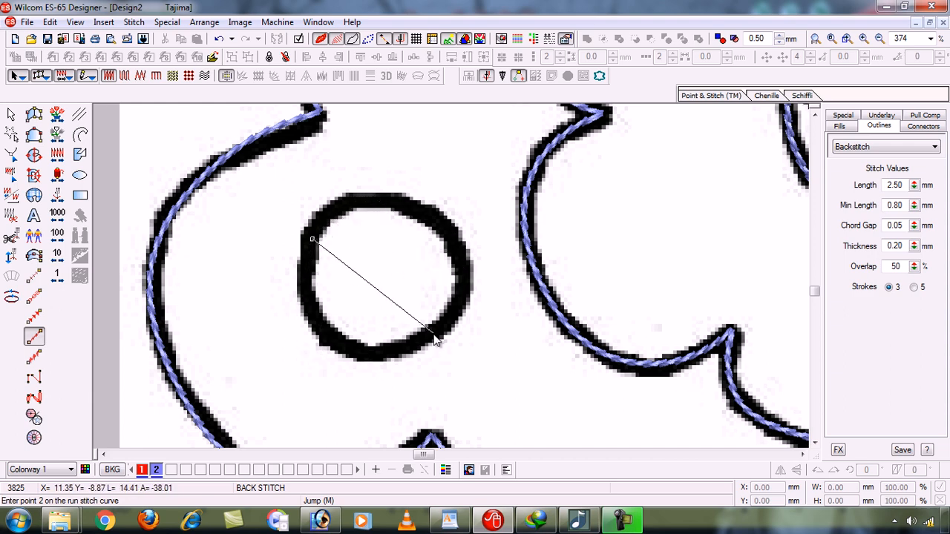
pyautogui.press('Escape')
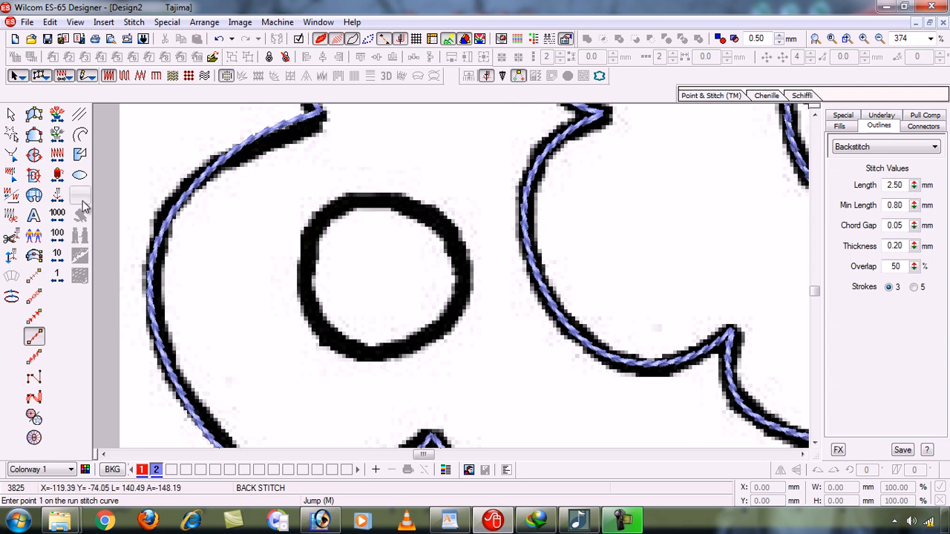
pyautogui.click(80, 174)
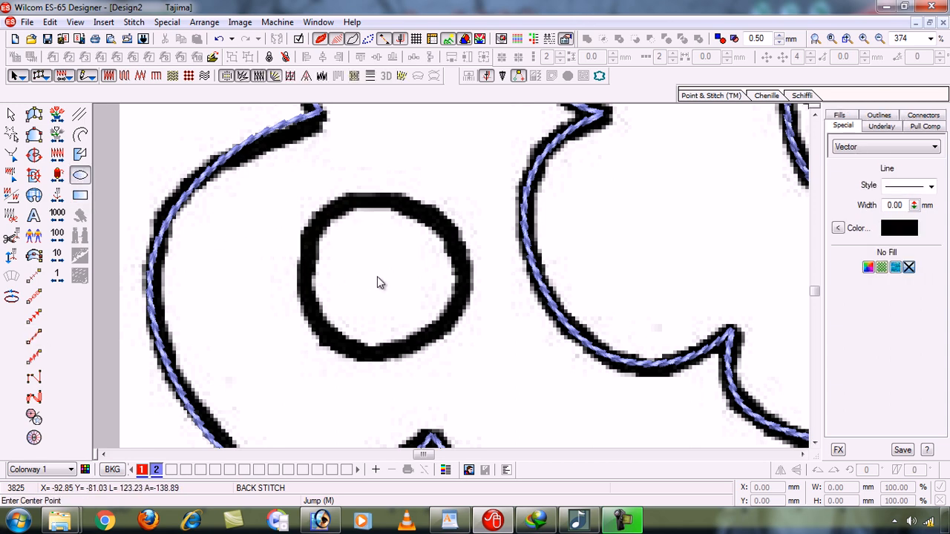
pyautogui.click(417, 352)
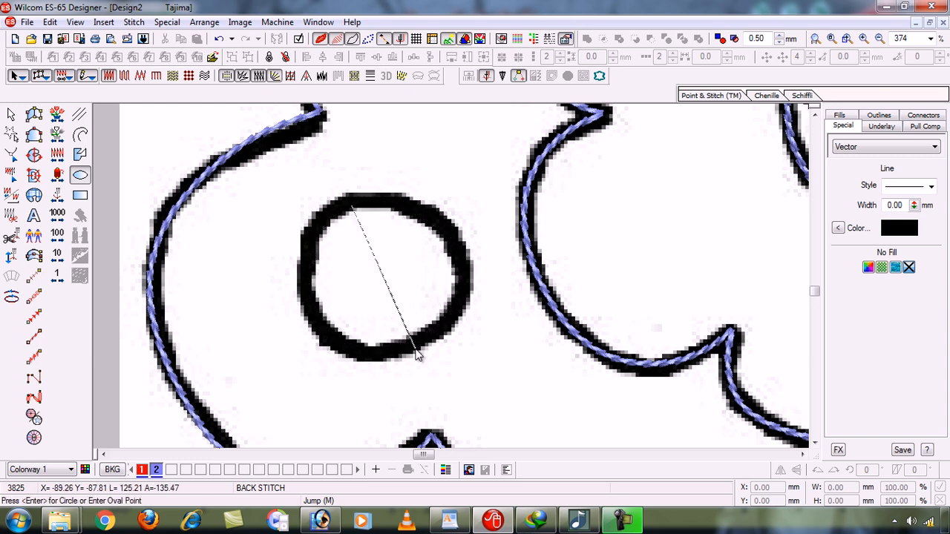
pyautogui.press('Return')
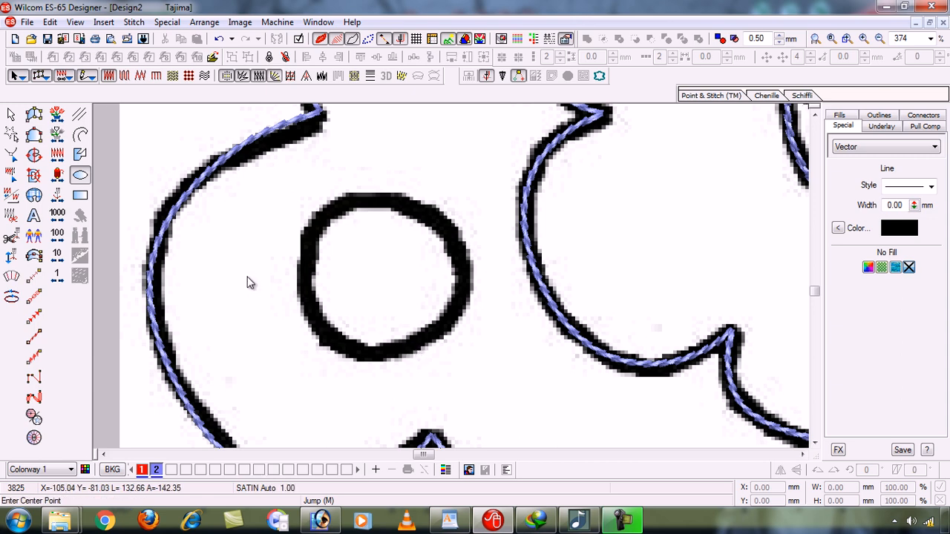
# Select the new circle and set its line color to yellow
pyautogui.click(11, 114)
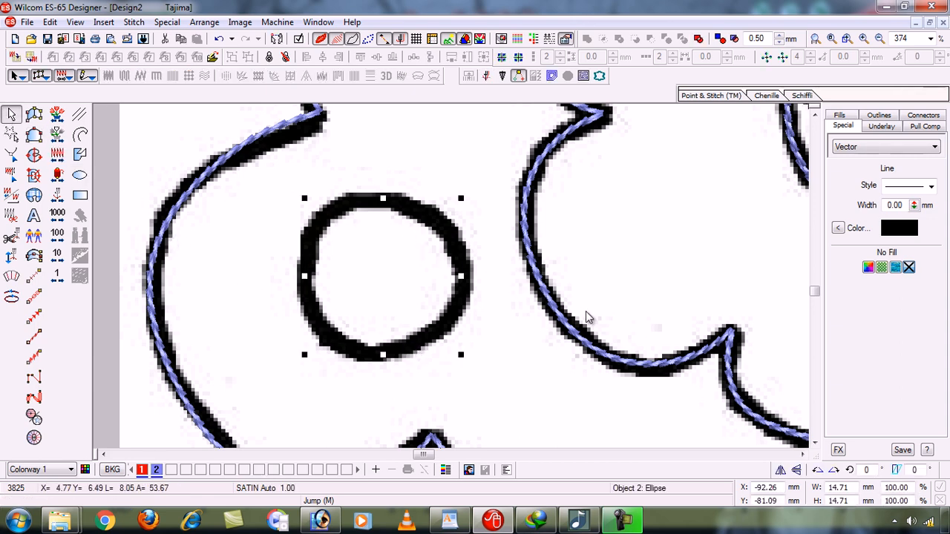
pyautogui.click(841, 233)
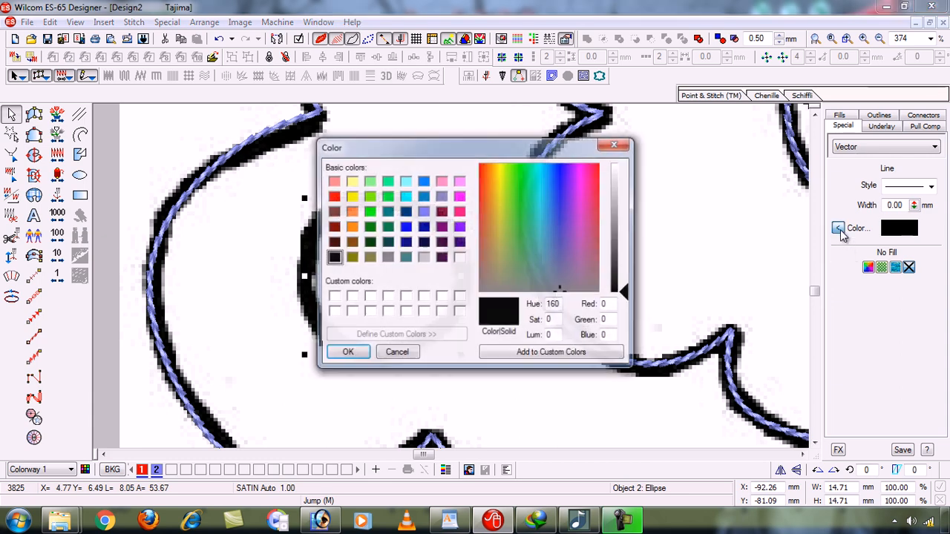
pyautogui.click(350, 196)
pyautogui.click(346, 353)
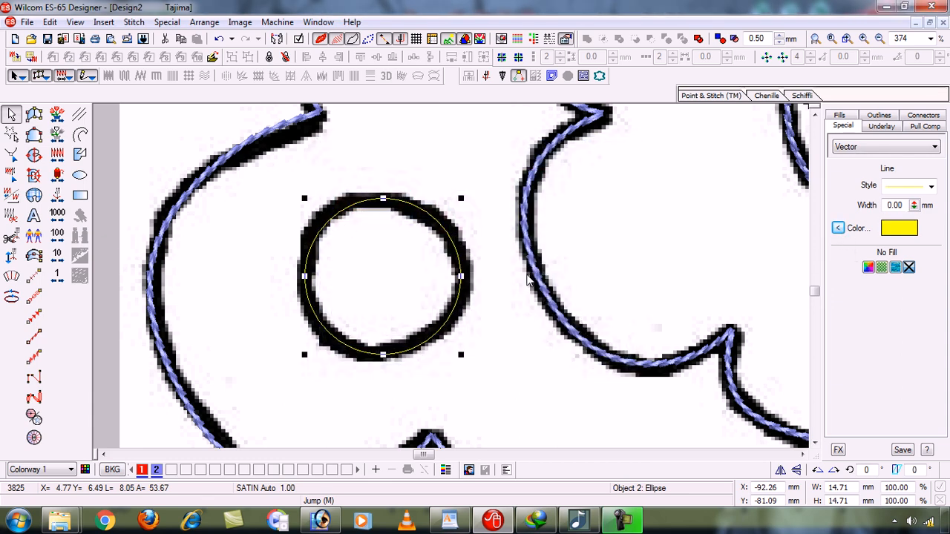
pyautogui.press('Escape')
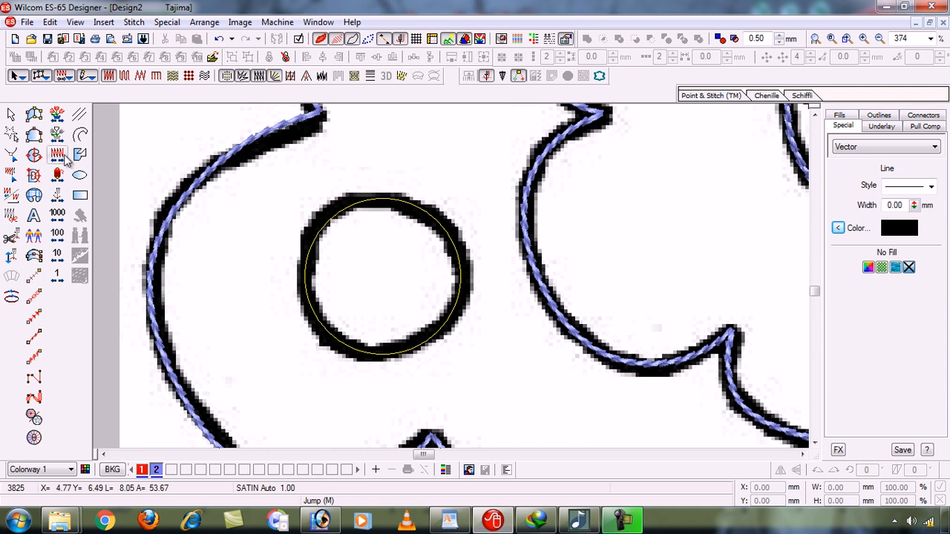
# Convert the yellow vector circle in the lower wing to a backstitch outline
pyautogui.click(11, 114)
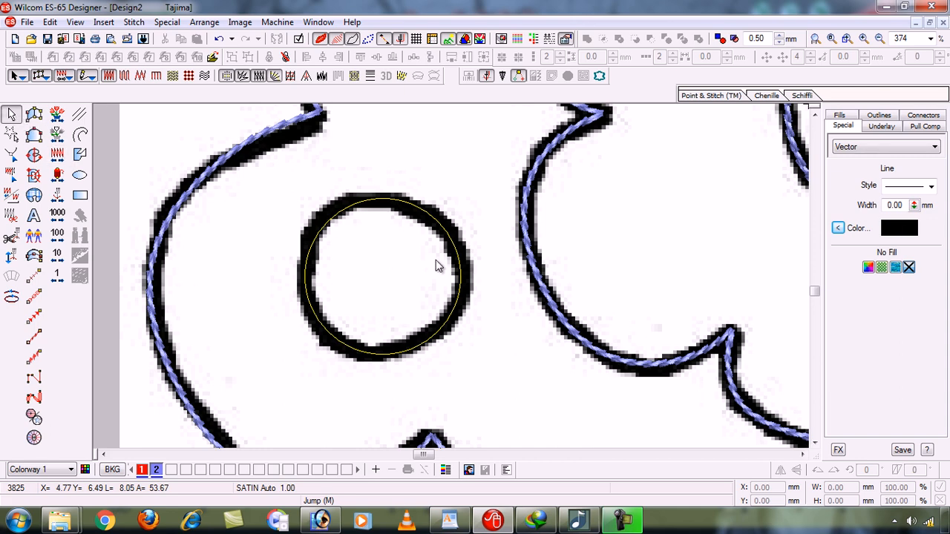
pyautogui.click(341, 215)
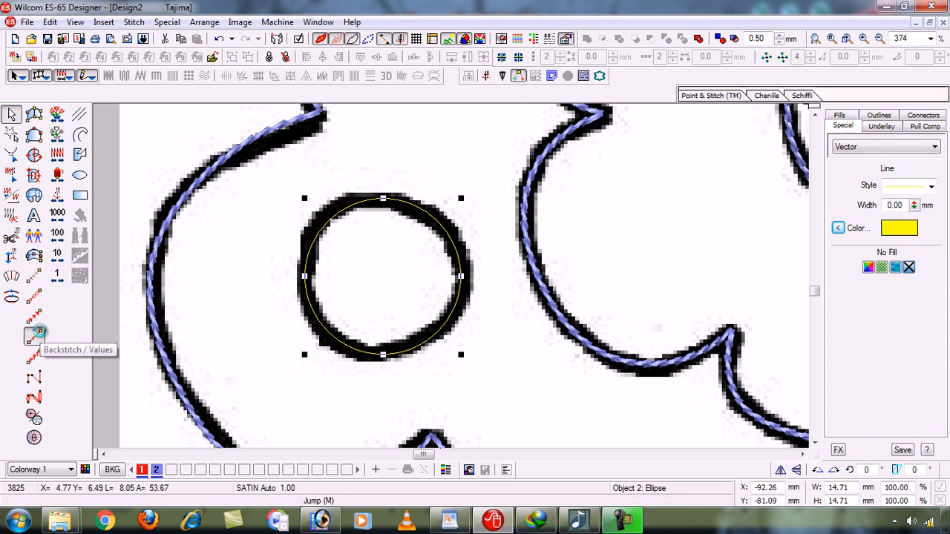
pyautogui.click(40, 338)
pyautogui.press('Return')
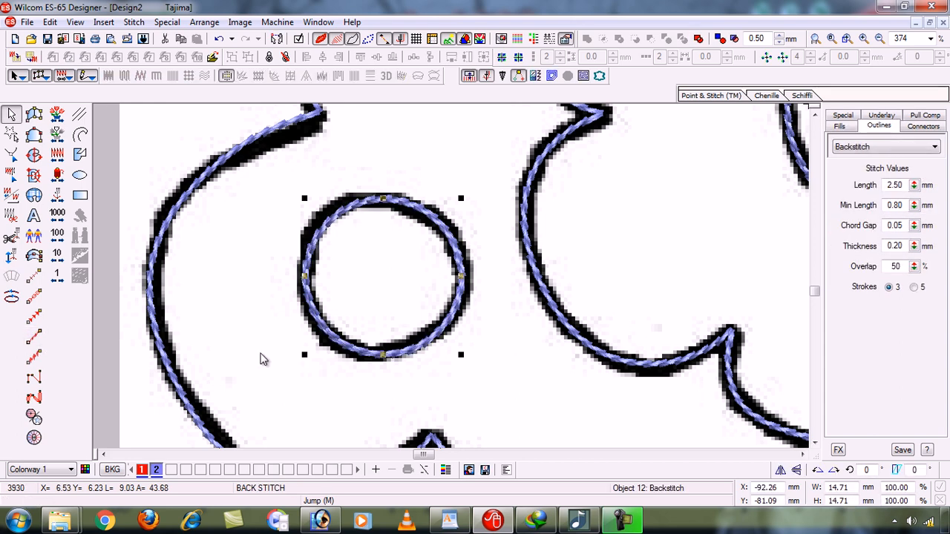
pyautogui.press('Escape')
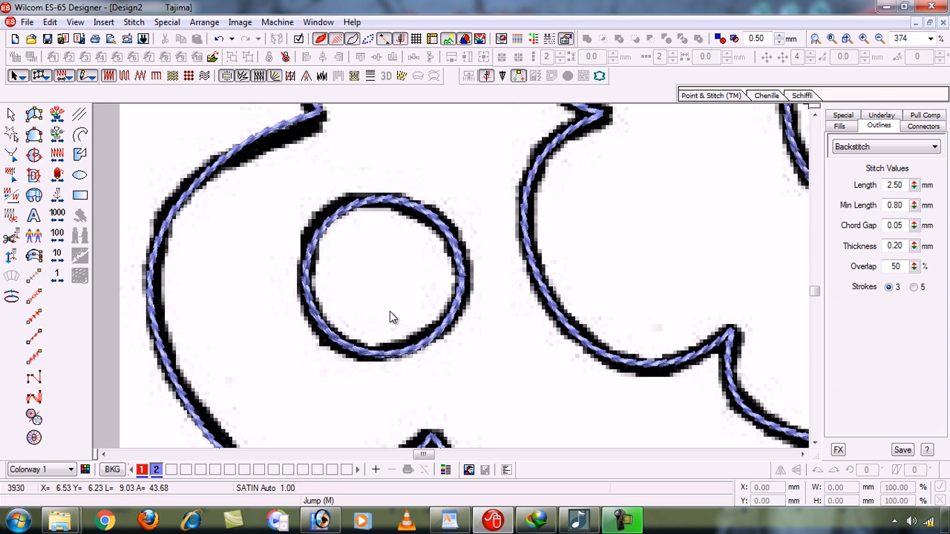
# Examine the whole butterfly and its head area to check which artwork lines still need digitizing
pyautogui.hotkey('shift', 'z')
pyautogui.hotkey('shift', 'z')
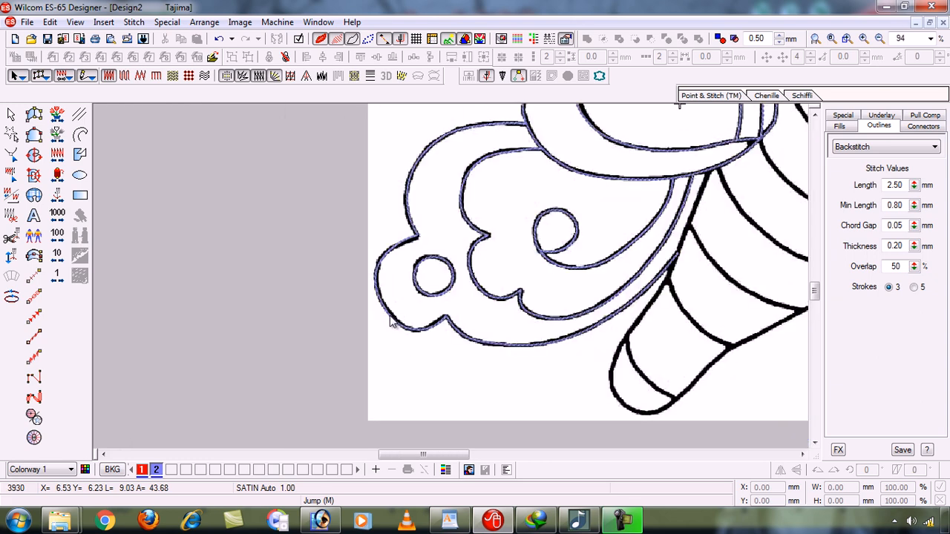
pyautogui.press('0')
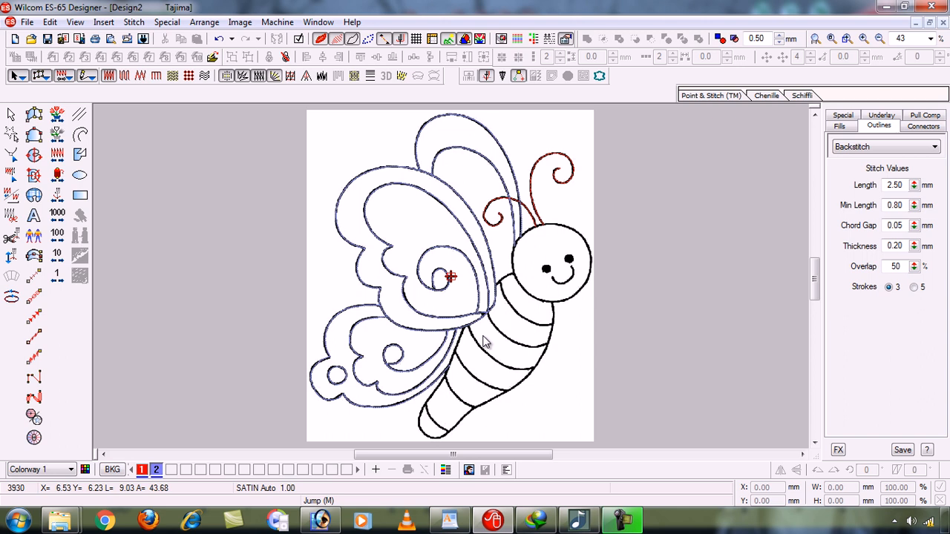
pyautogui.press('b')
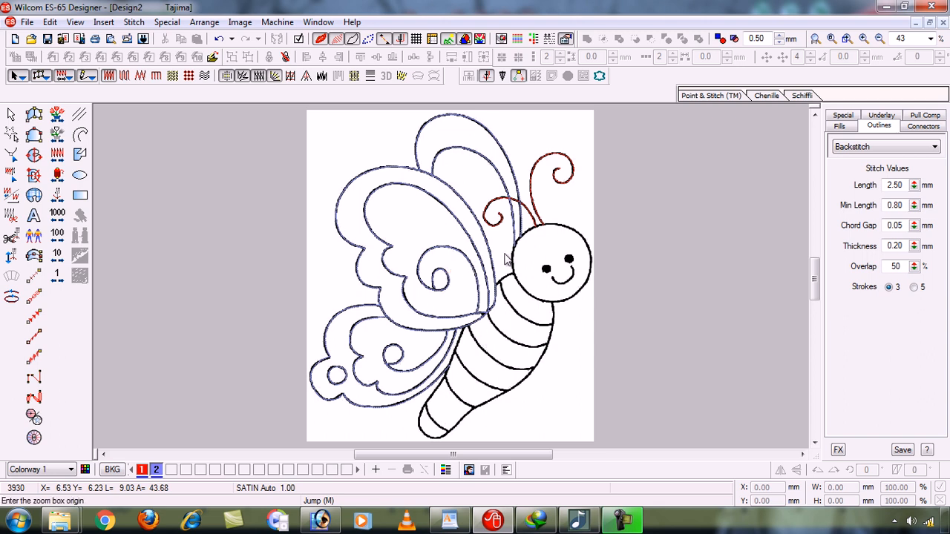
pyautogui.click(418, 215)
pyautogui.click(579, 305)
pyautogui.hotkey('shift', 'z')
pyautogui.hotkey('shift', 'z')
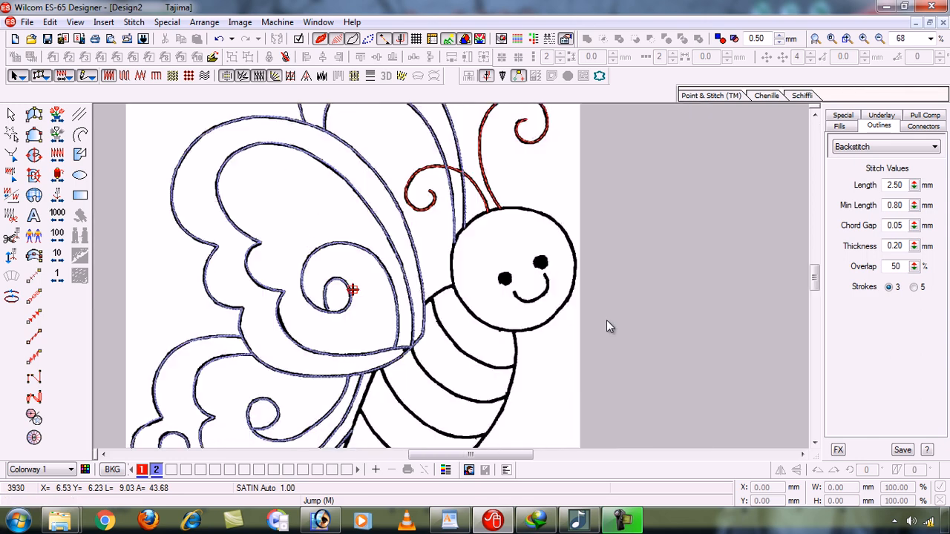
# Start a backstitch outline where the body meets the head and trace the striped body's outer edge down toward the tail
pyautogui.press('b')
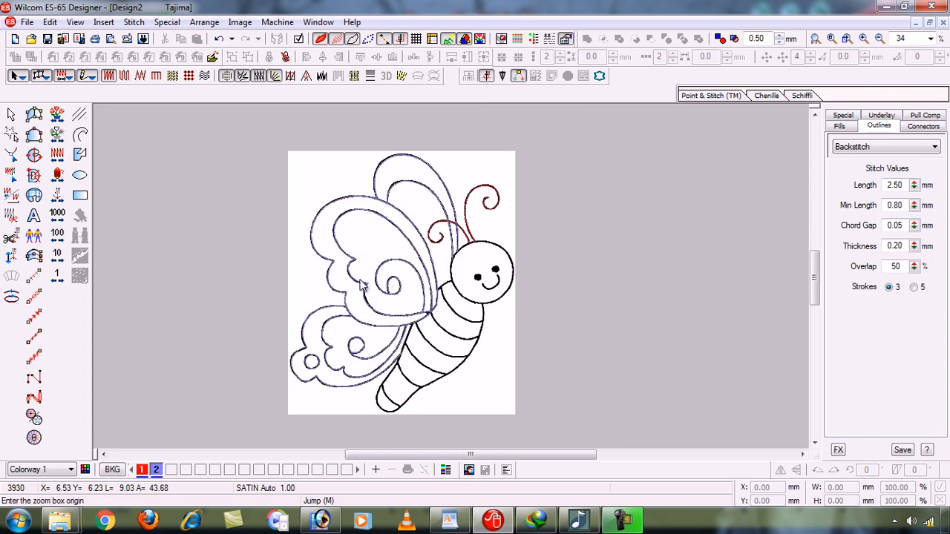
pyautogui.click(513, 418)
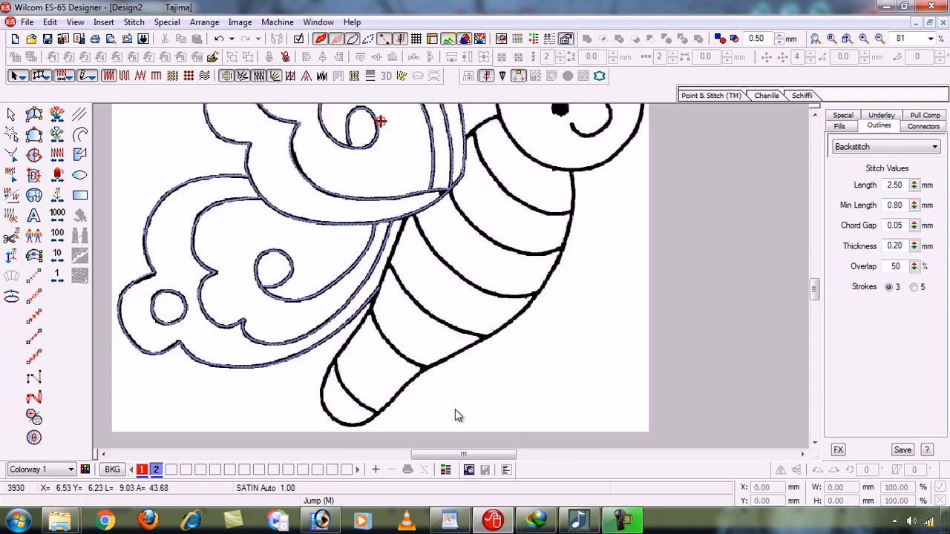
pyautogui.click(34, 338)
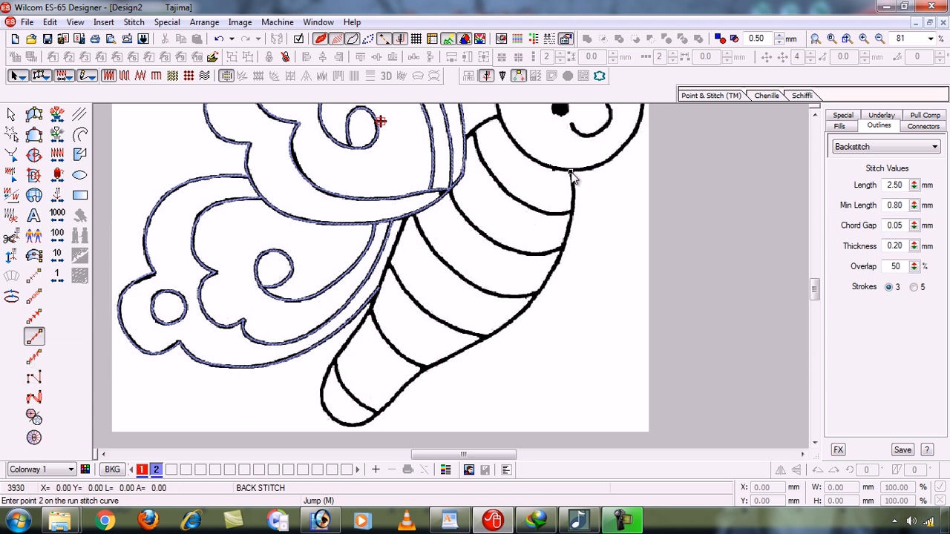
pyautogui.press('z')
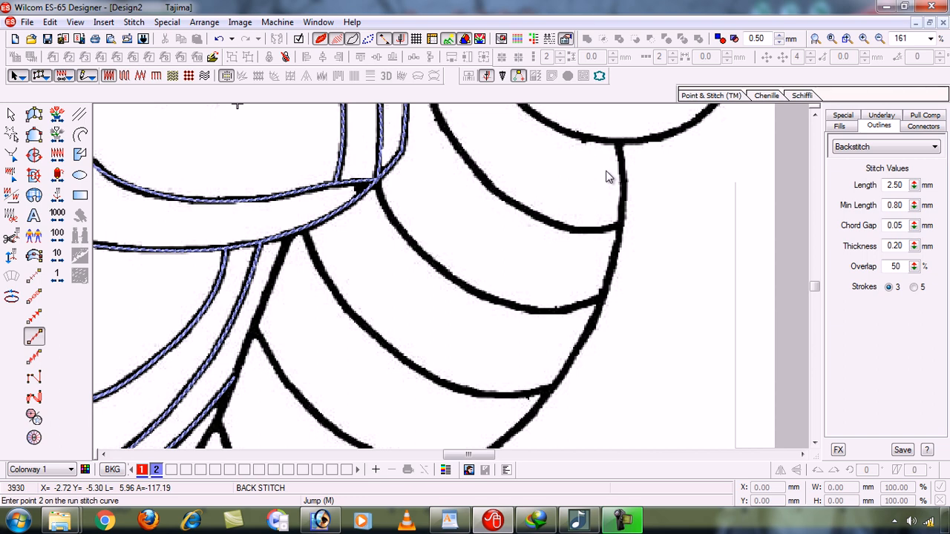
pyautogui.click(619, 143)
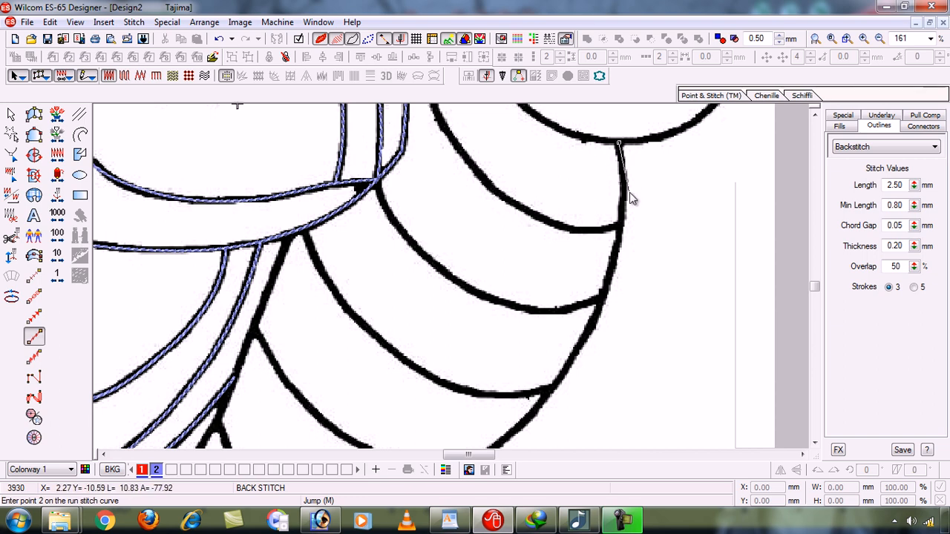
pyautogui.click(607, 286)
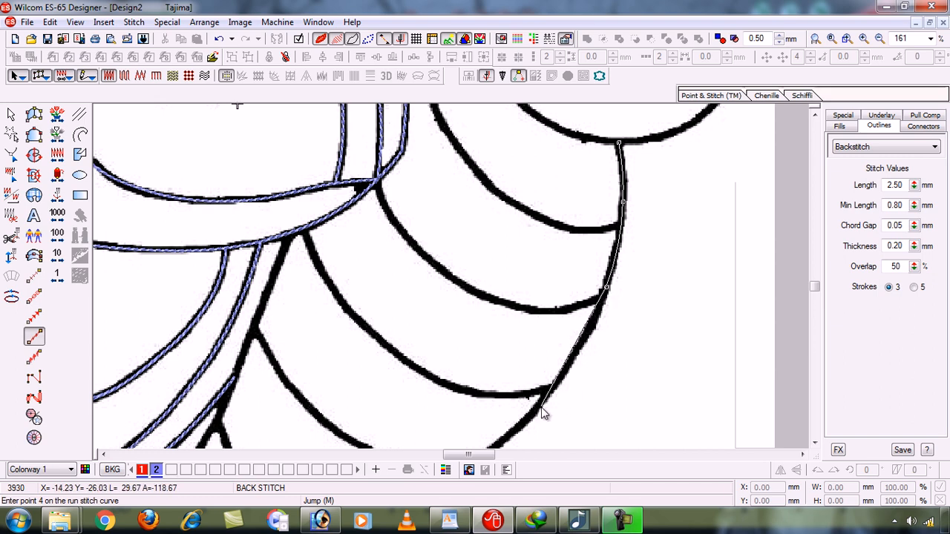
pyautogui.click(541, 407)
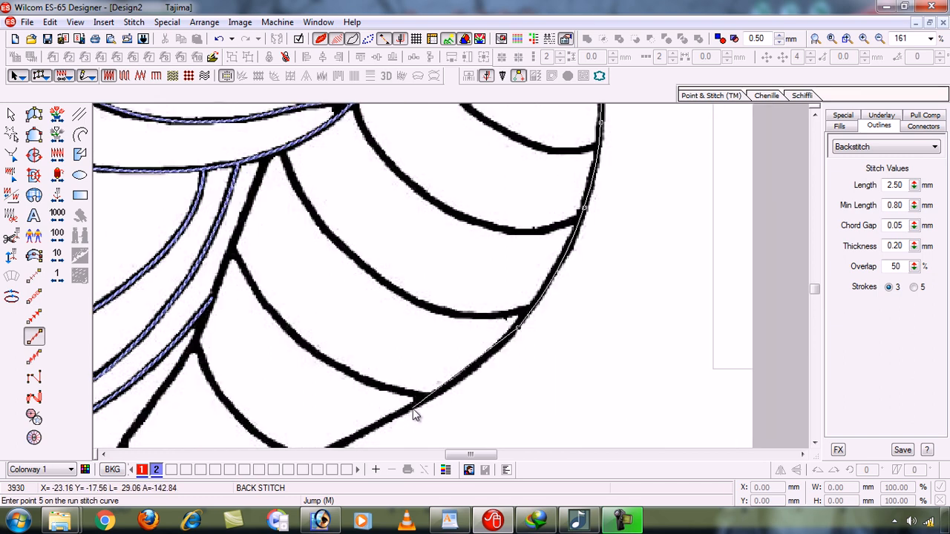
pyautogui.click(453, 391)
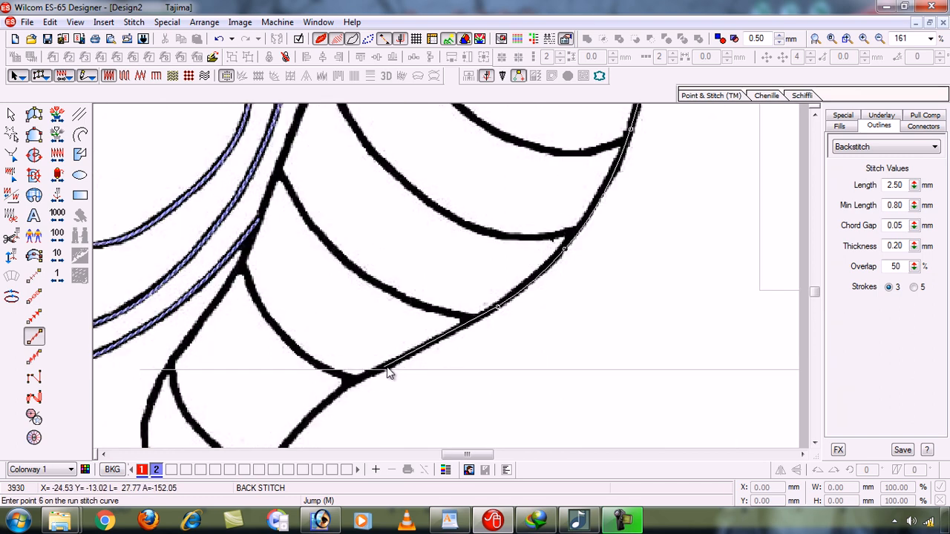
pyautogui.click(386, 367)
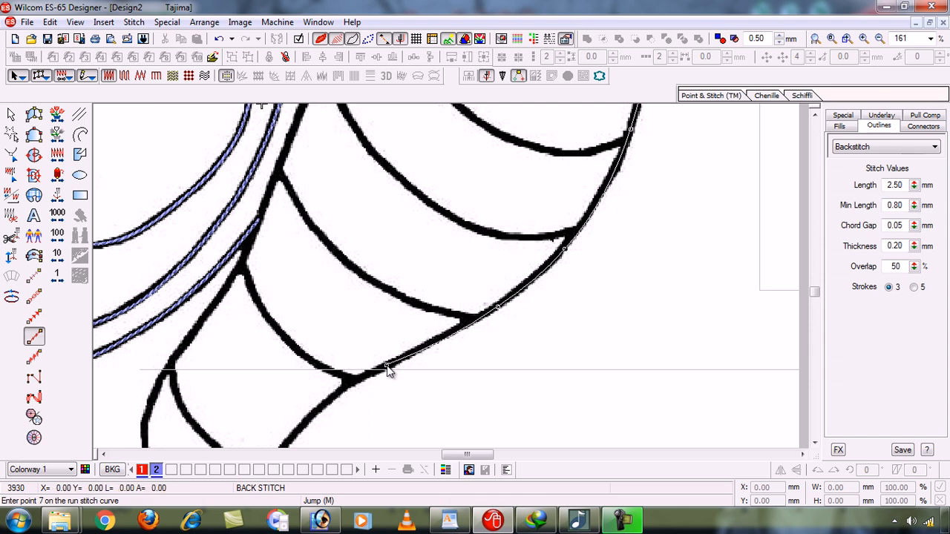
pyautogui.click(312, 418)
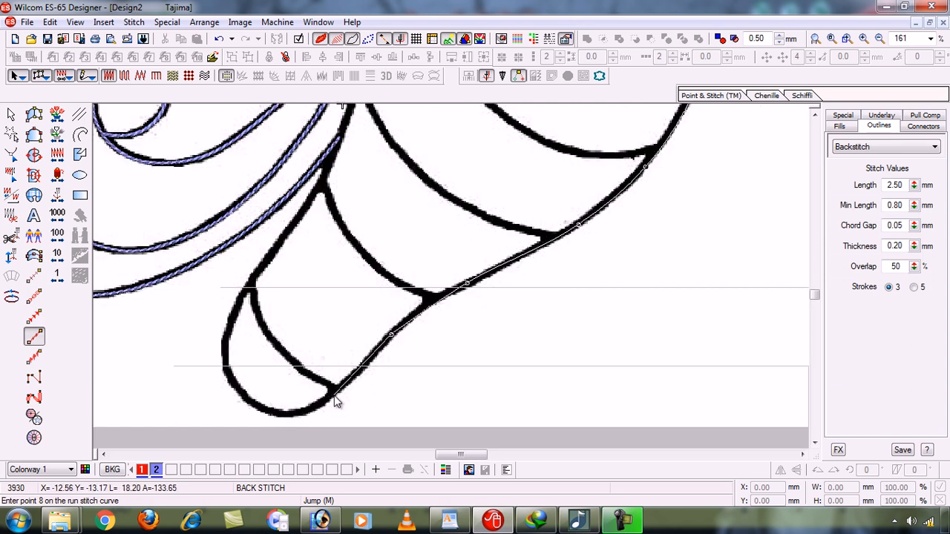
# Continue the backstitch outline around the tail tip and up the body's inner edge to the wing, and finish it
pyautogui.click(284, 415)
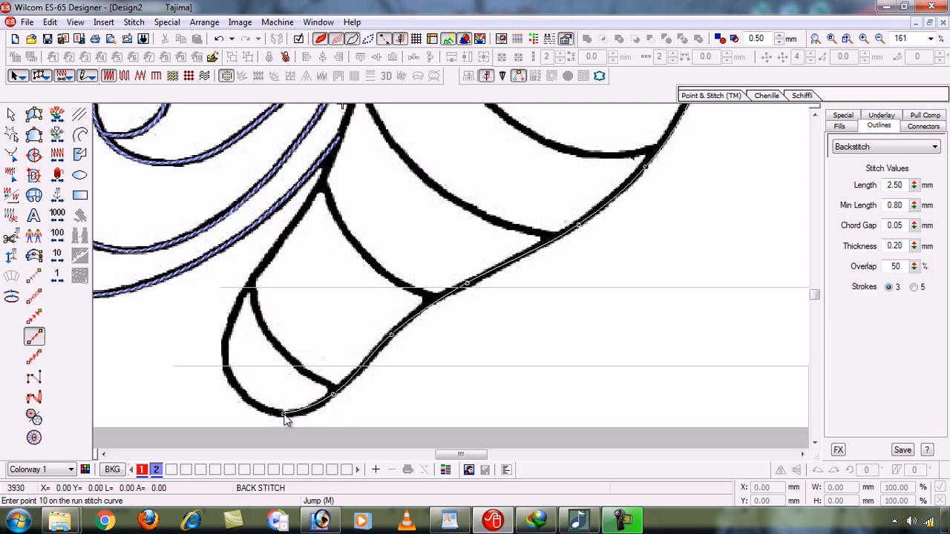
pyautogui.click(231, 378)
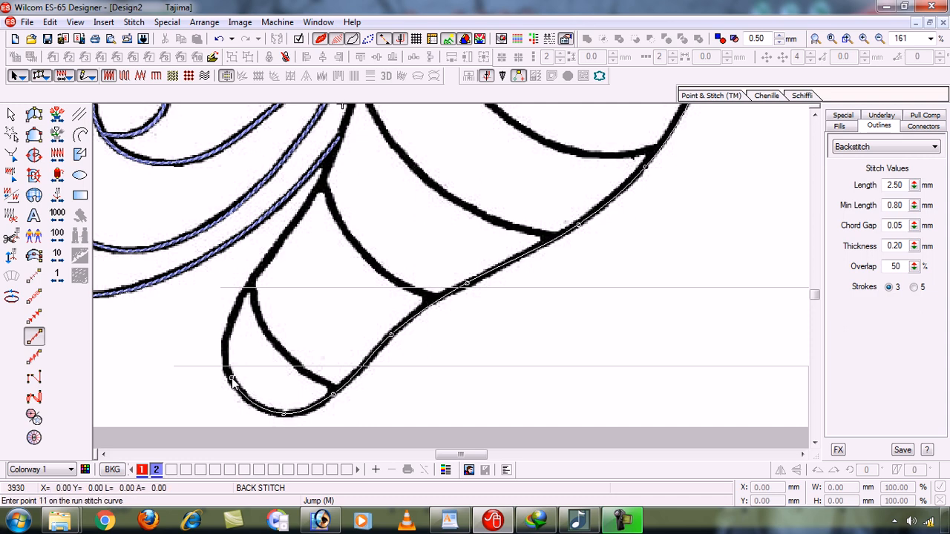
pyautogui.click(232, 316)
pyautogui.click(283, 243)
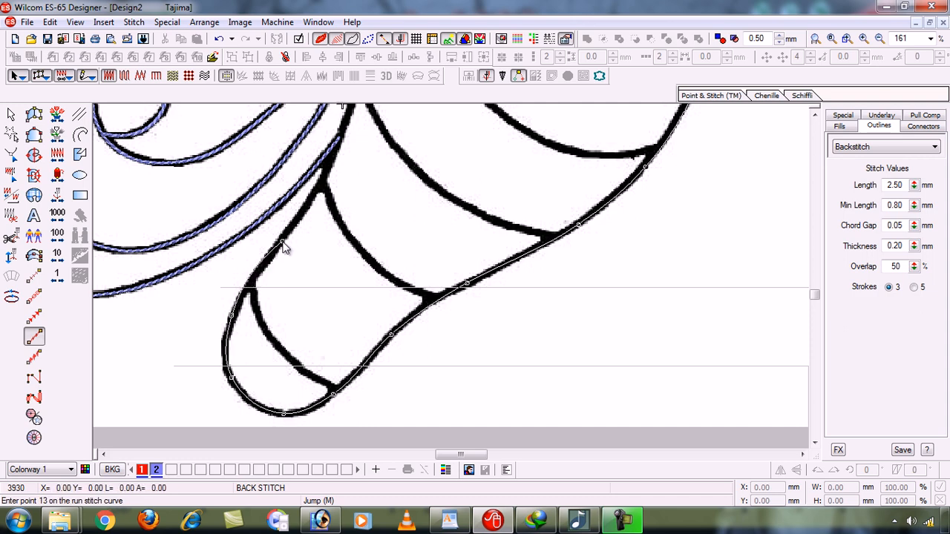
pyautogui.click(341, 138)
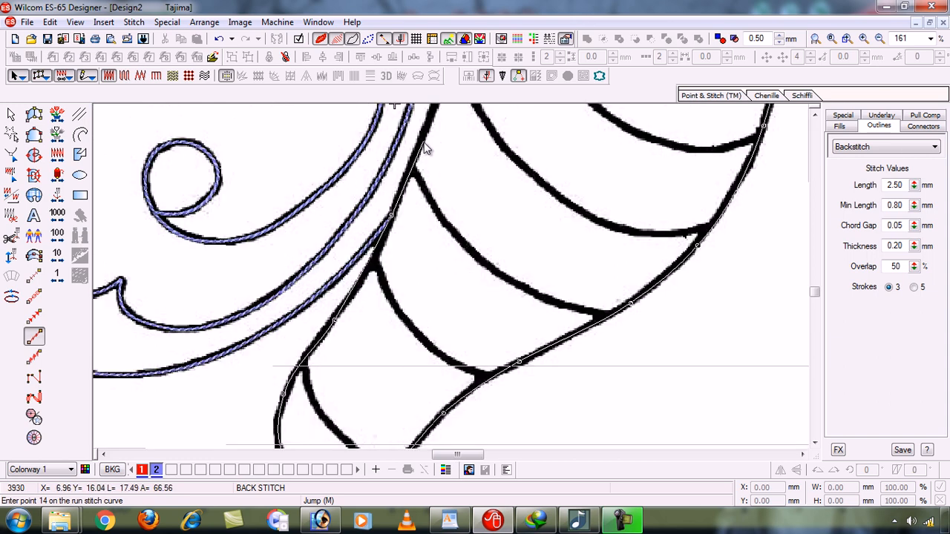
pyautogui.click(426, 129)
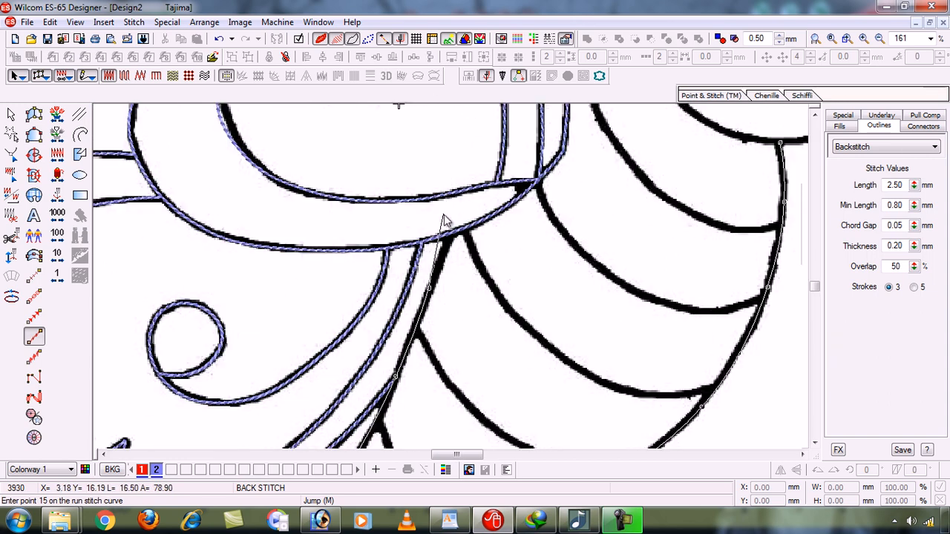
pyautogui.click(453, 236)
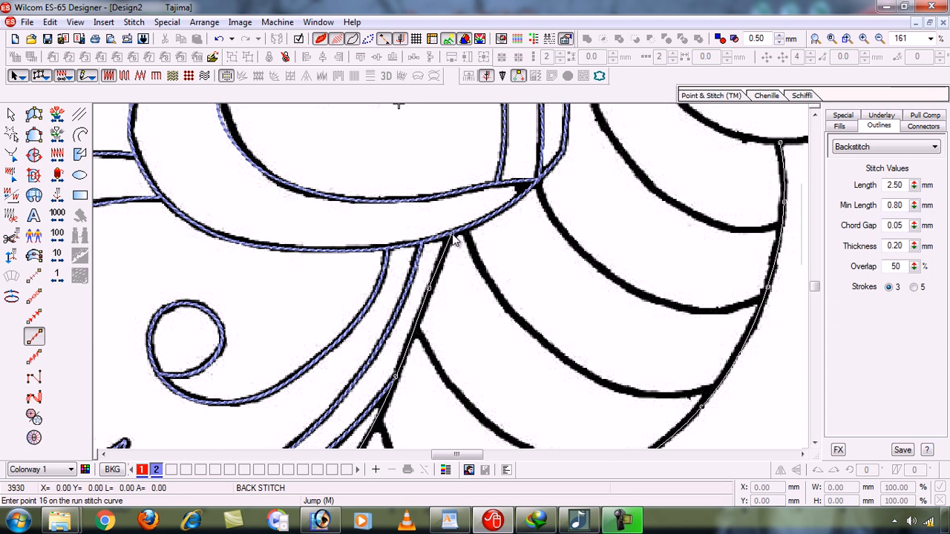
pyautogui.press('Return')
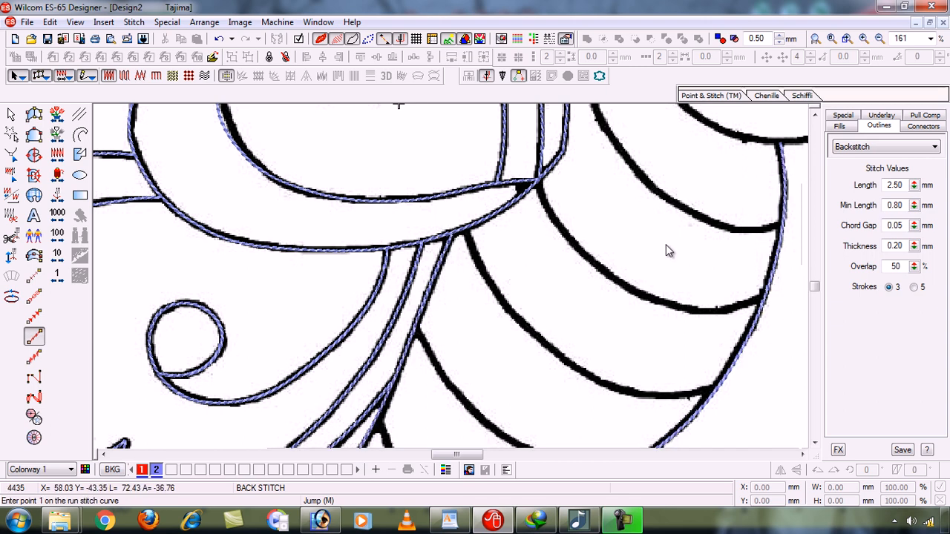
# Select the new body outline and add thread colors 3 to 16 to the palette to try them on it
pyautogui.hotkey('shift', 'z')
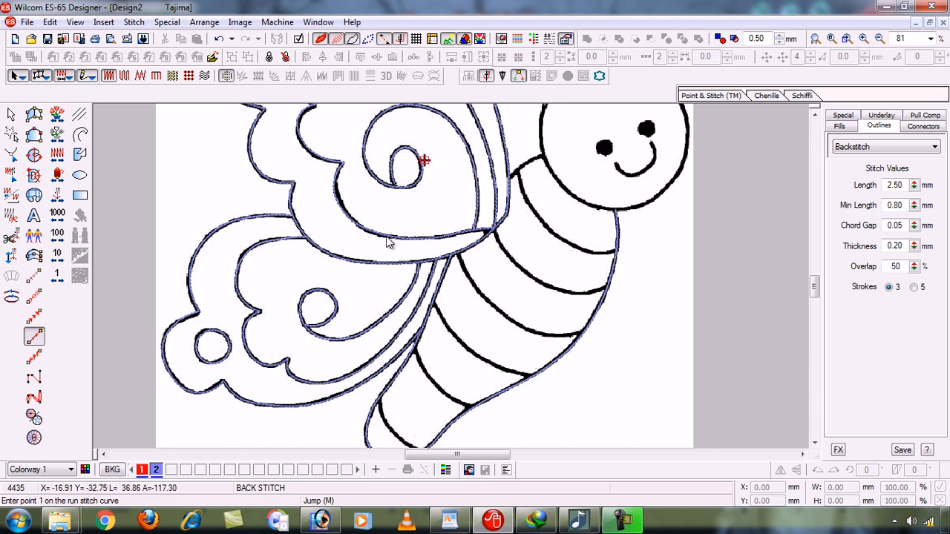
pyautogui.click(11, 113)
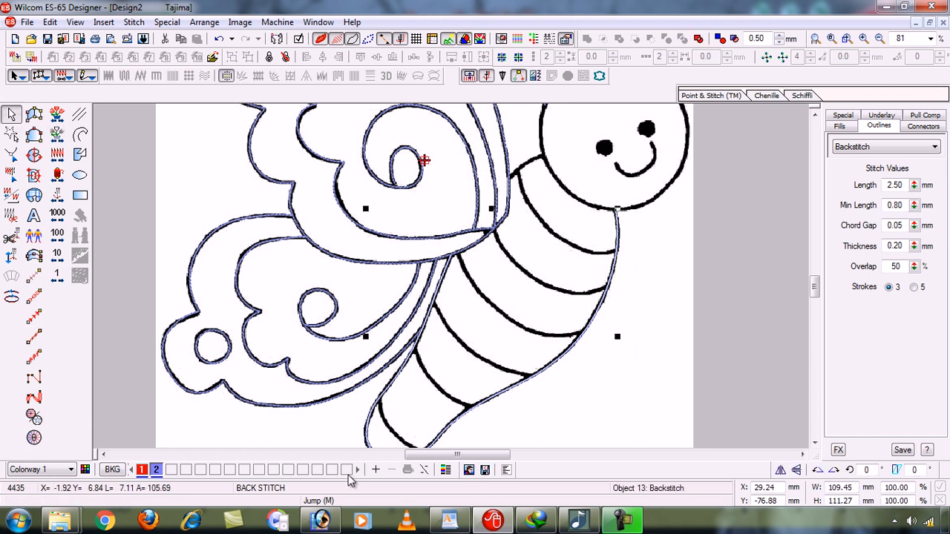
pyautogui.click(376, 471)
pyautogui.click(376, 470)
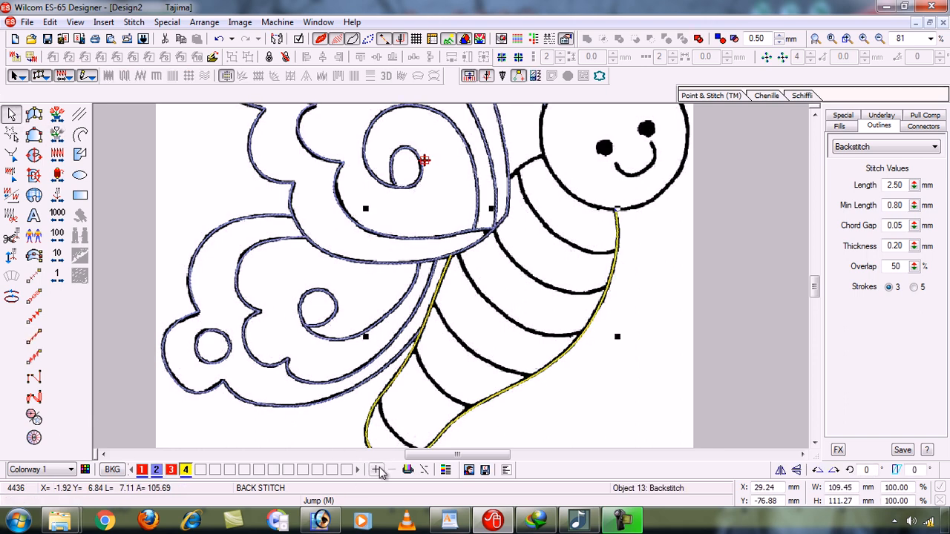
pyautogui.click(377, 471)
pyautogui.click(376, 471)
pyautogui.click(377, 470)
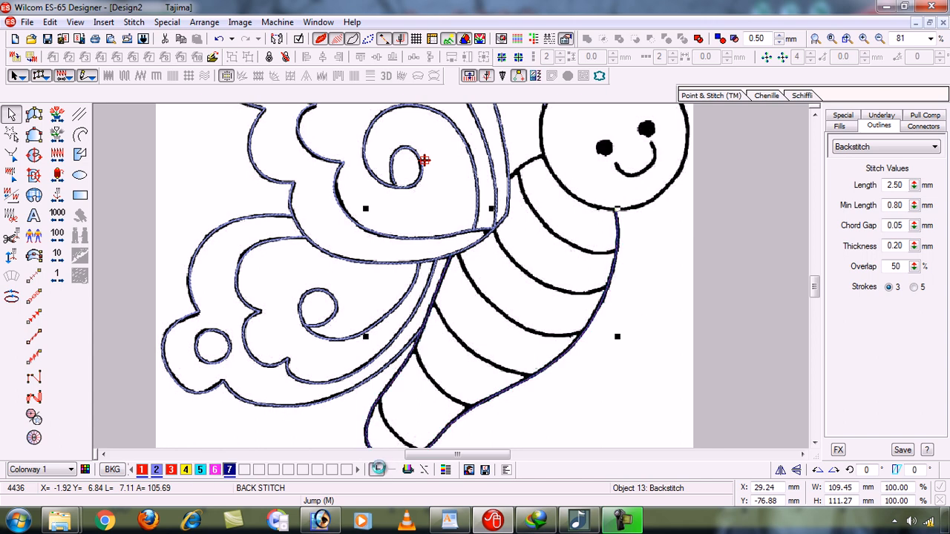
pyautogui.click(376, 470)
pyautogui.click(376, 470)
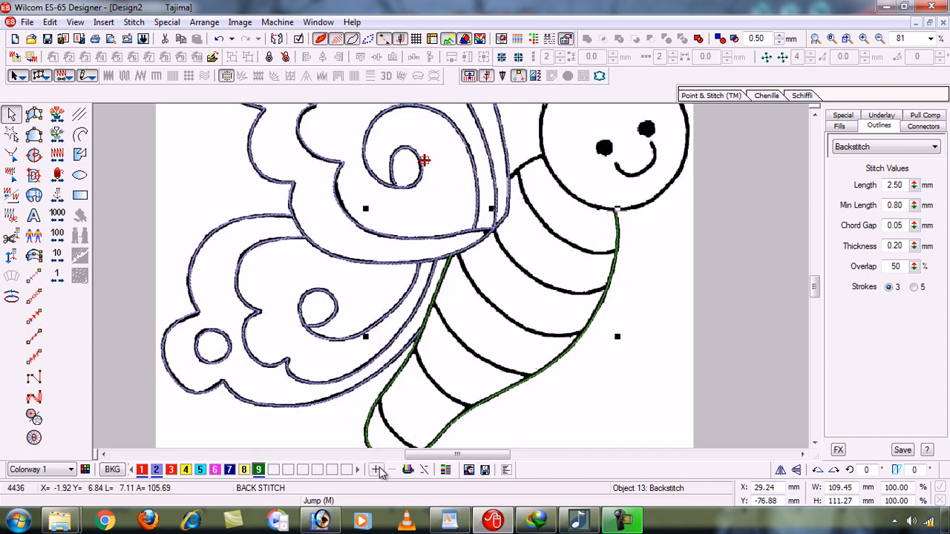
pyautogui.click(376, 470)
pyautogui.click(377, 471)
pyautogui.click(377, 470)
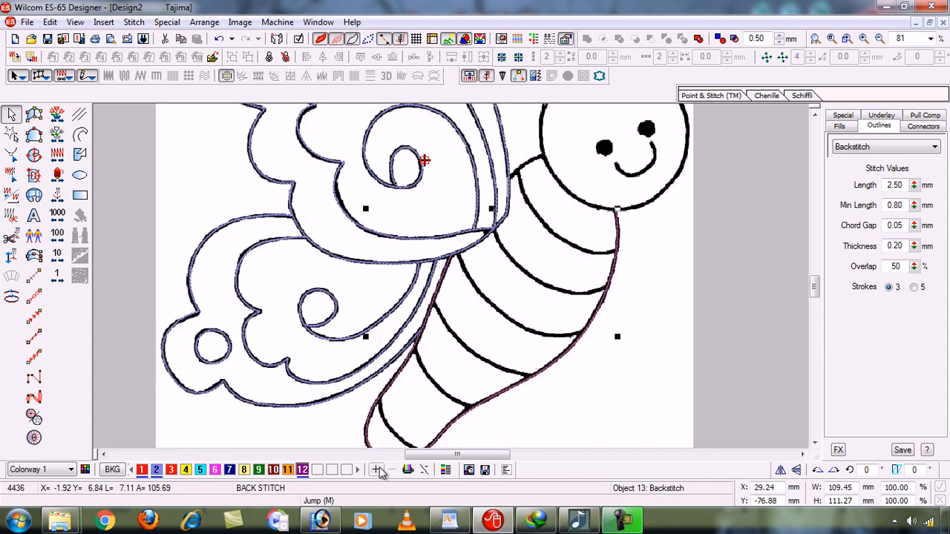
pyautogui.click(376, 471)
pyautogui.click(376, 470)
pyautogui.click(376, 471)
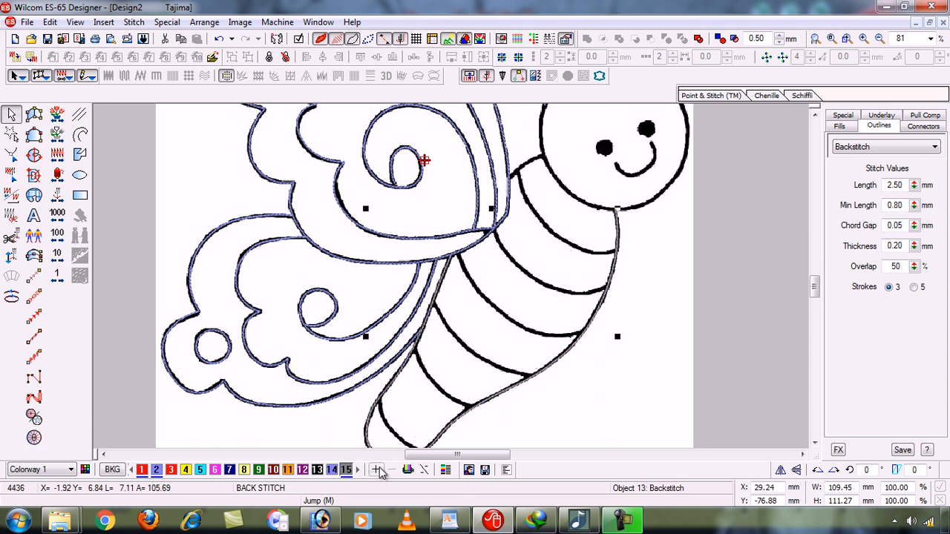
pyautogui.click(376, 470)
# Continue adding thread colors 17 to 28 to the palette, trying each on the selected body outline at closer view
pyautogui.press('b')
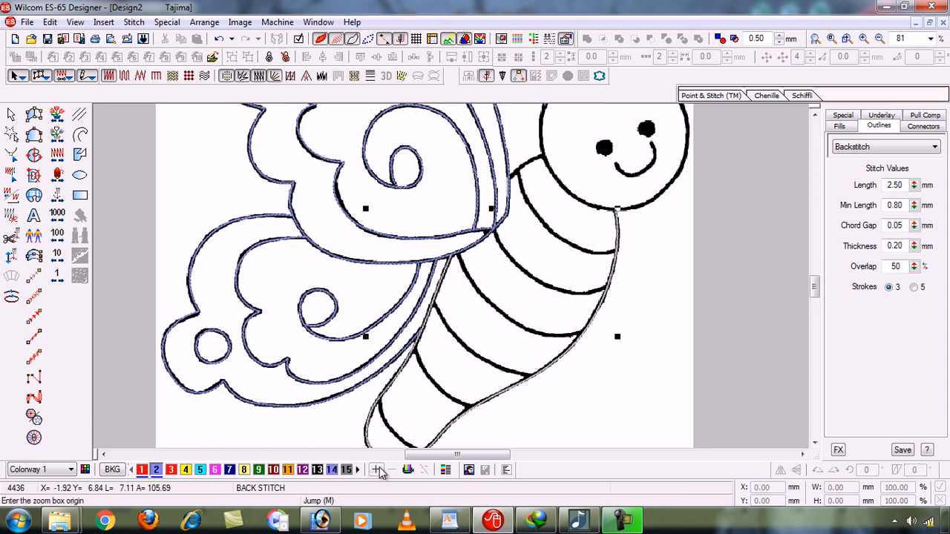
pyautogui.moveTo(329, 176); pyautogui.dragTo(558, 365)
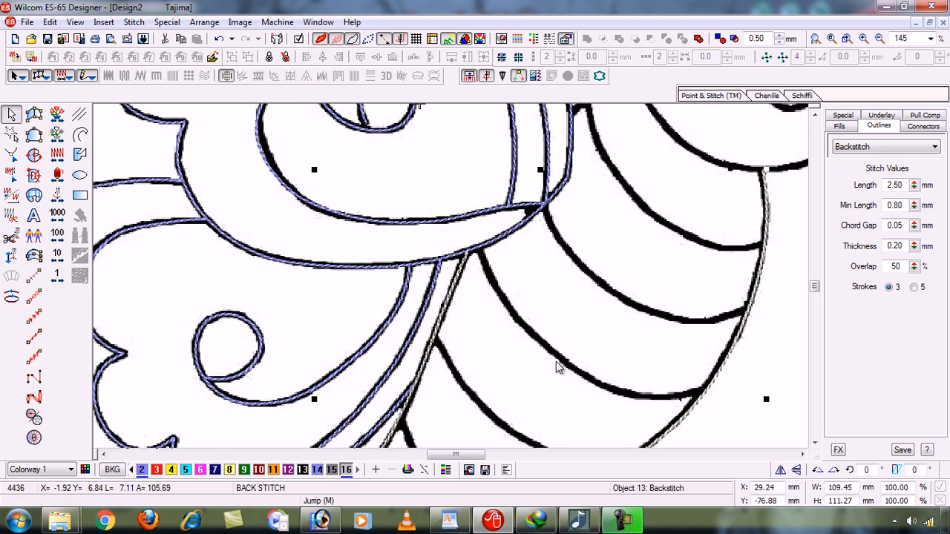
pyautogui.click(376, 469)
pyautogui.click(376, 469)
pyautogui.click(376, 470)
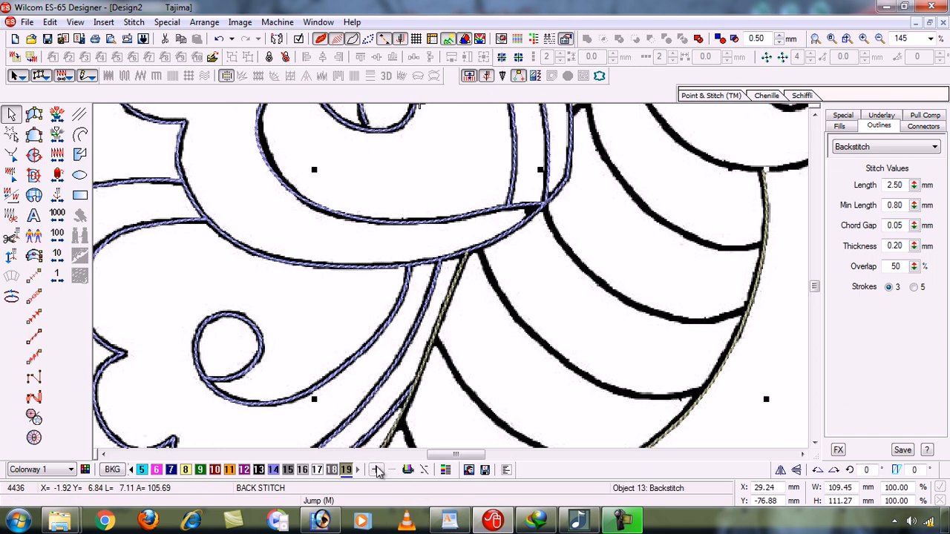
pyautogui.click(376, 469)
pyautogui.click(376, 469)
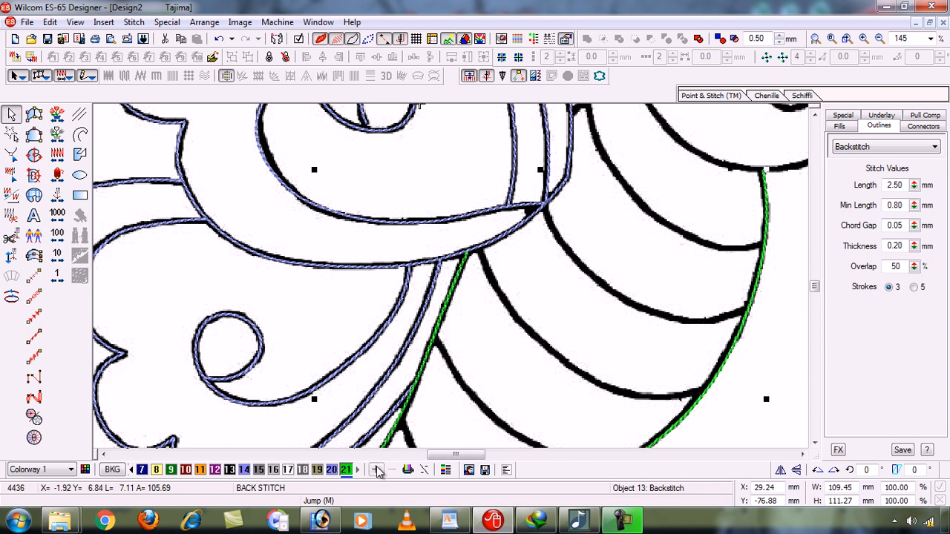
pyautogui.click(376, 470)
pyautogui.click(376, 471)
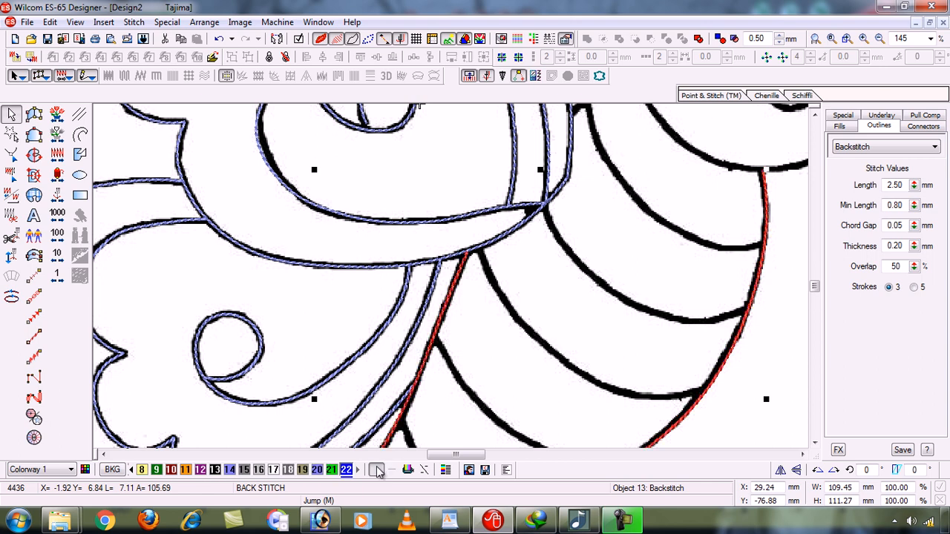
pyautogui.click(377, 471)
pyautogui.click(376, 471)
pyautogui.click(376, 470)
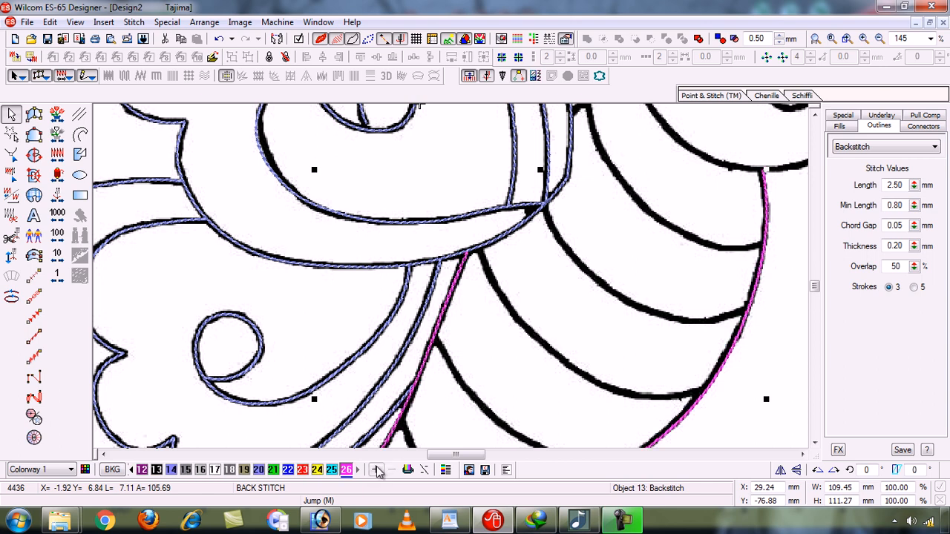
pyautogui.click(376, 471)
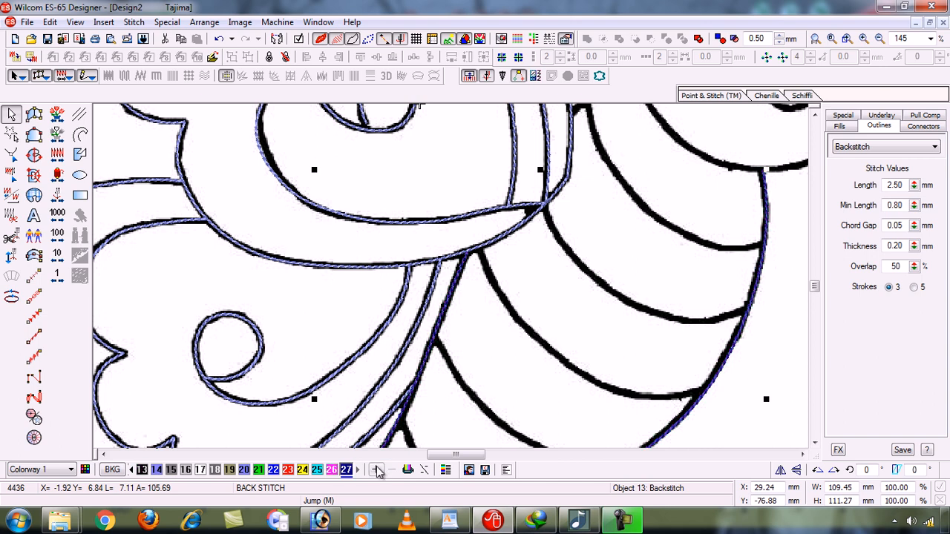
pyautogui.click(377, 470)
# Assign the red thread color 23 to the body outline and remove all unused colors from the palette
pyautogui.click(274, 471)
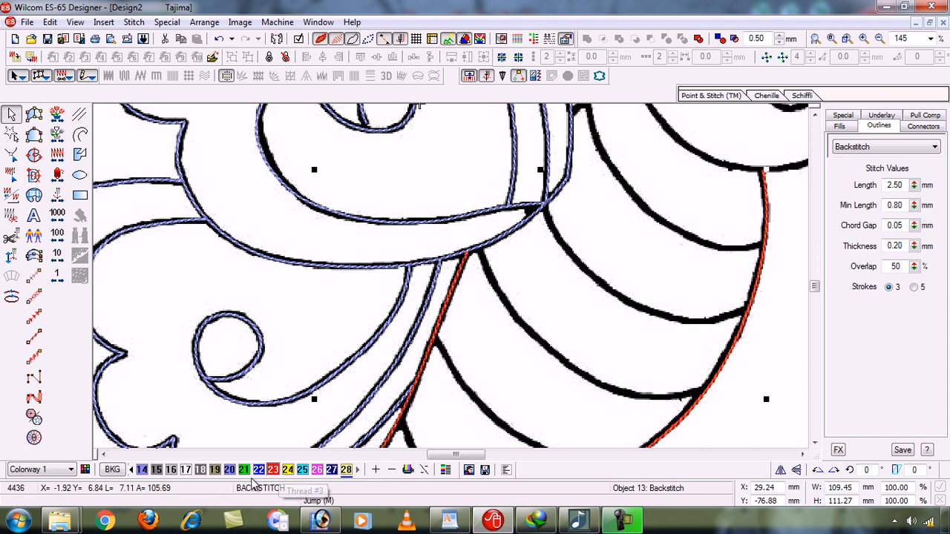
pyautogui.click(376, 471)
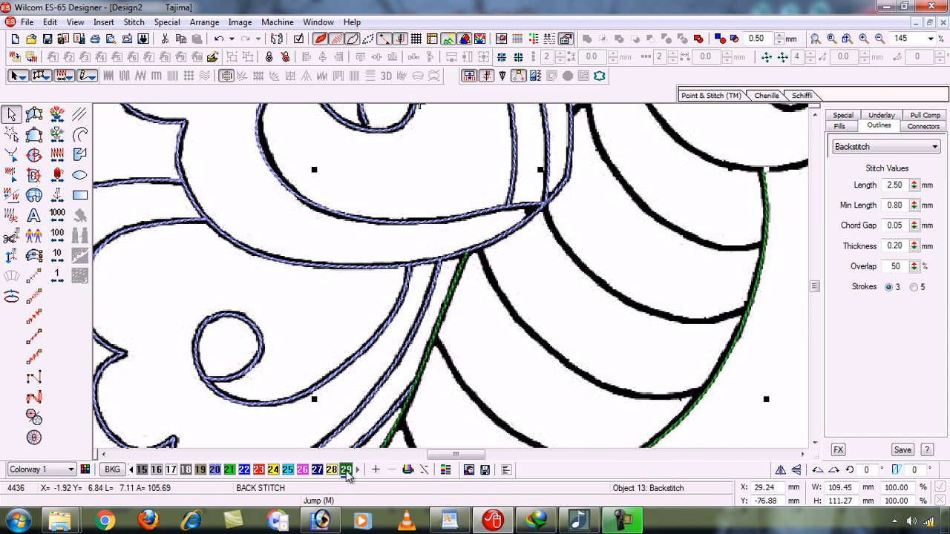
pyautogui.click(258, 470)
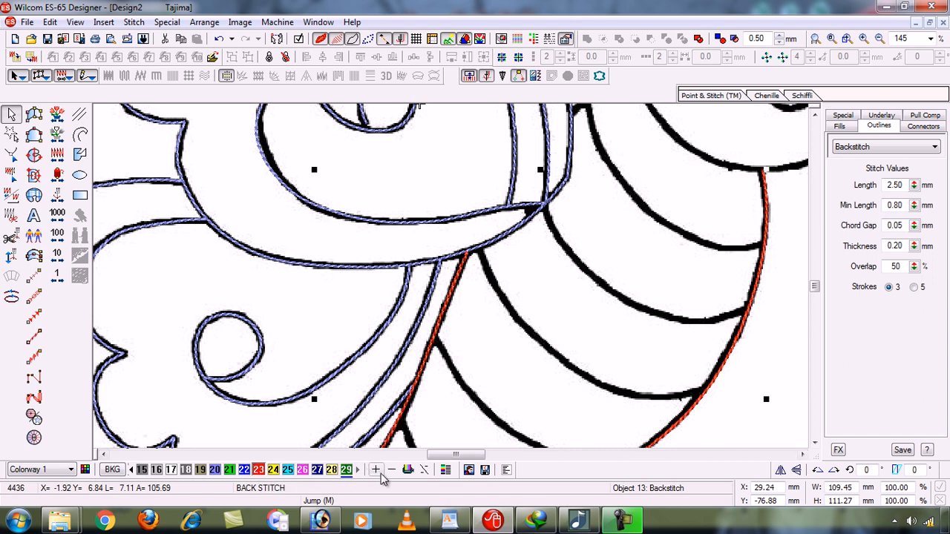
pyautogui.click(409, 471)
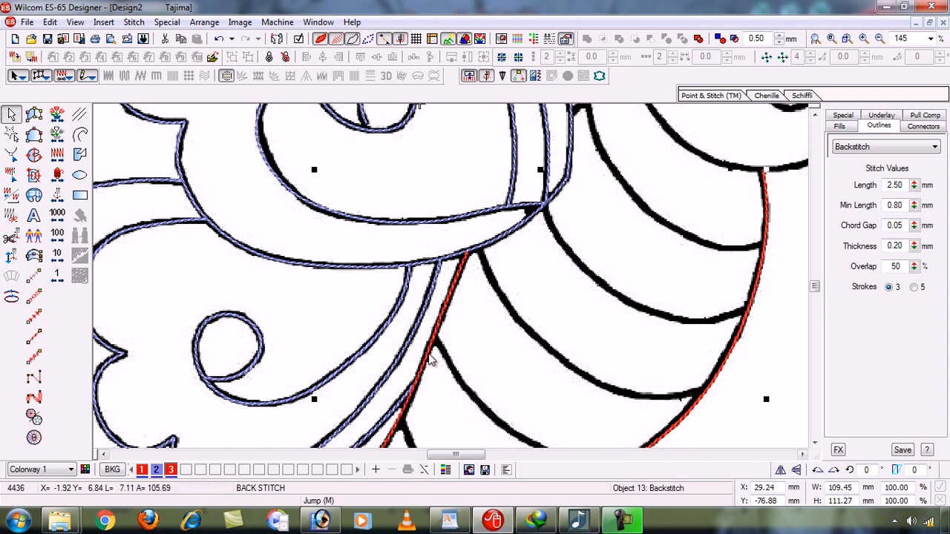
# Add thread colors 4 to 17 to the palette, trying each one on the selected body outline
pyautogui.click(376, 470)
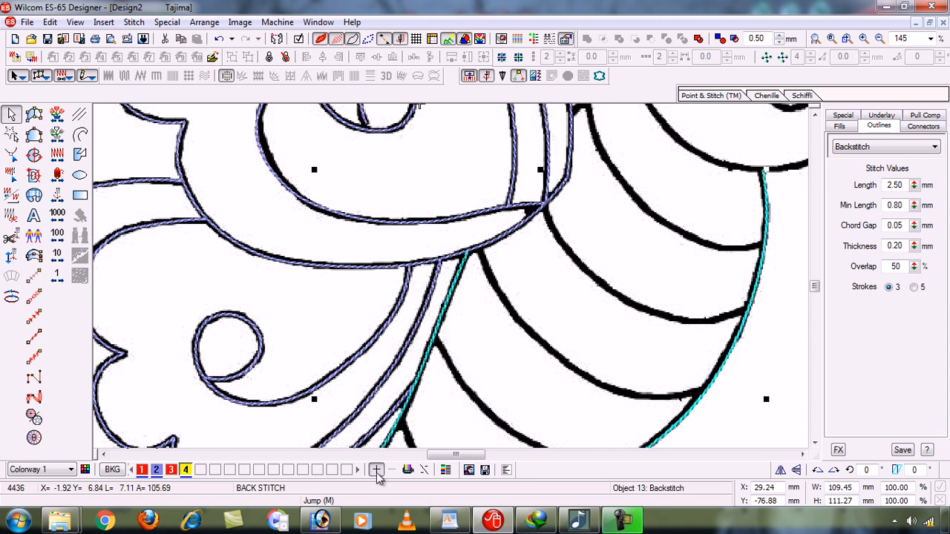
pyautogui.click(377, 471)
pyautogui.click(377, 471)
pyautogui.click(377, 471)
pyautogui.click(377, 471)
pyautogui.click(377, 471)
pyautogui.click(377, 471)
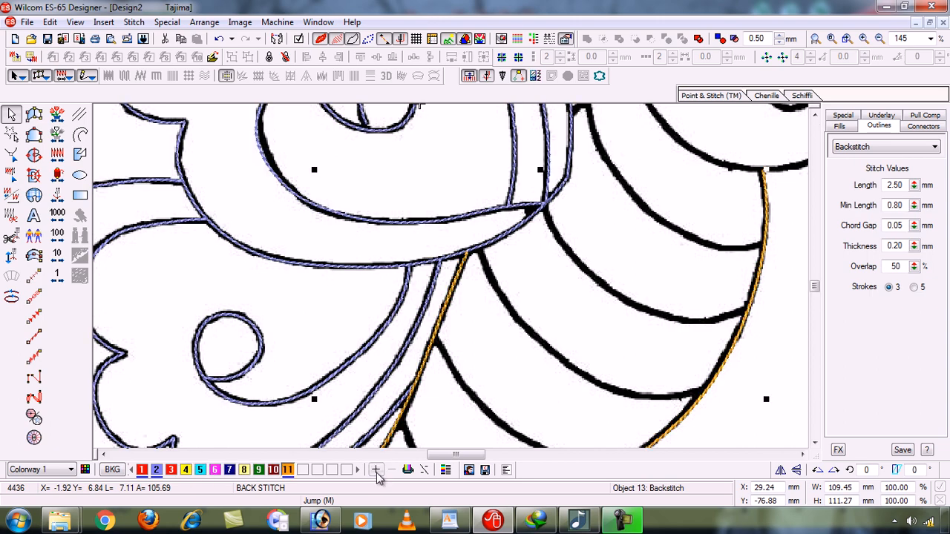
pyautogui.click(376, 471)
pyautogui.click(377, 470)
pyautogui.click(376, 471)
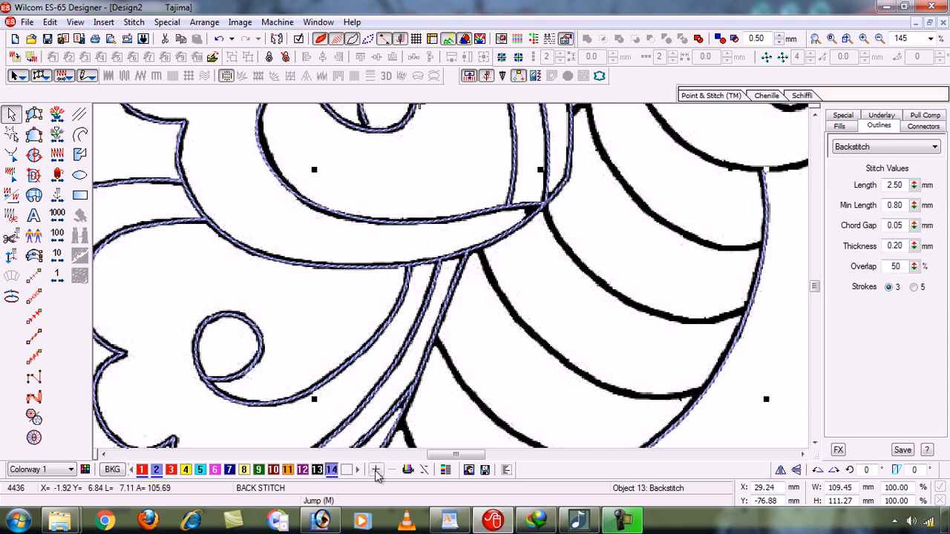
pyautogui.click(376, 470)
pyautogui.click(376, 471)
pyautogui.click(376, 471)
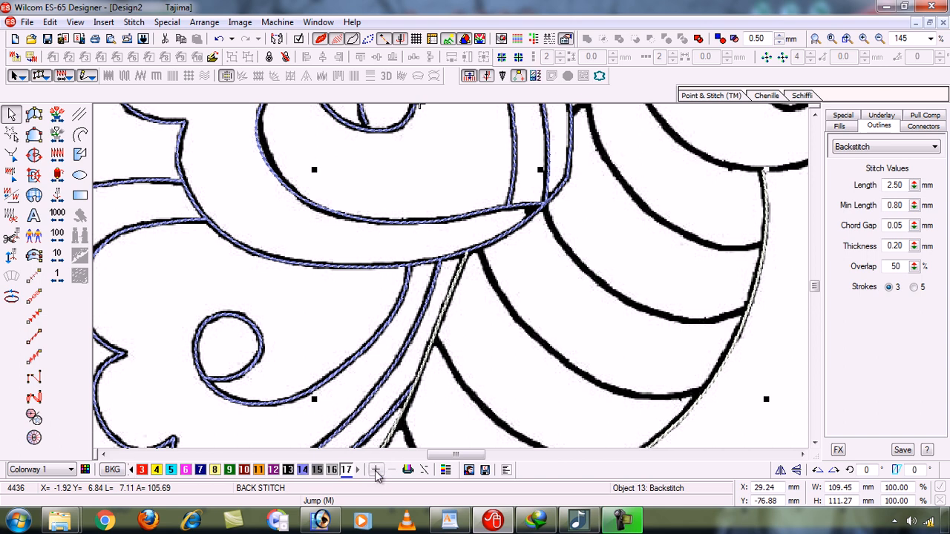
# Continue adding thread colors up to green 21 for the body outline, remove all unused colors from the palette, and deselect the outline
pyautogui.click(376, 471)
pyautogui.click(377, 470)
pyautogui.click(376, 470)
pyautogui.click(377, 471)
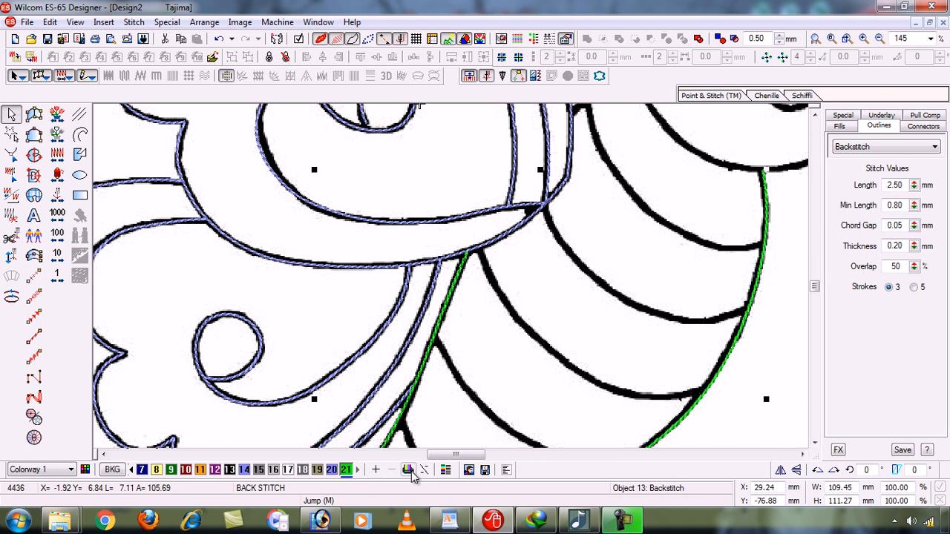
pyautogui.click(408, 471)
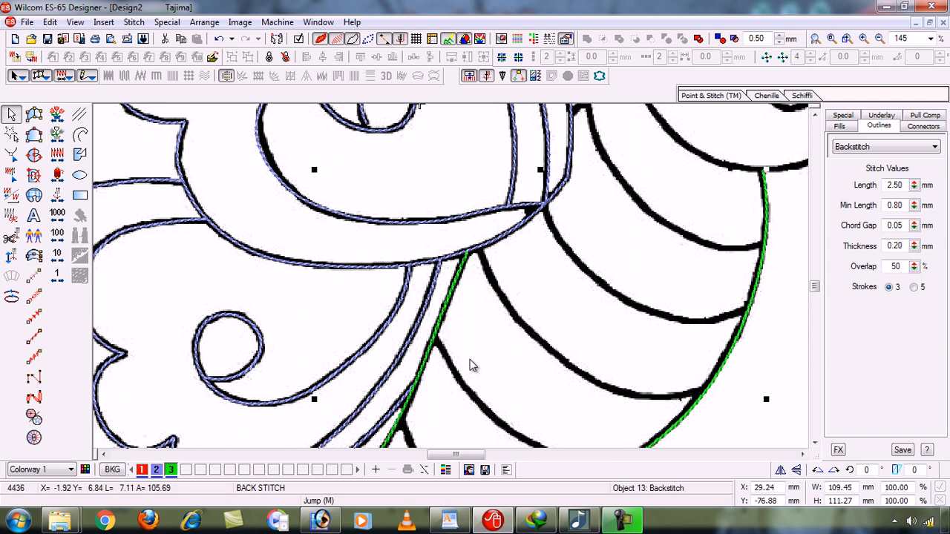
pyautogui.hotkey('shift', 'z')
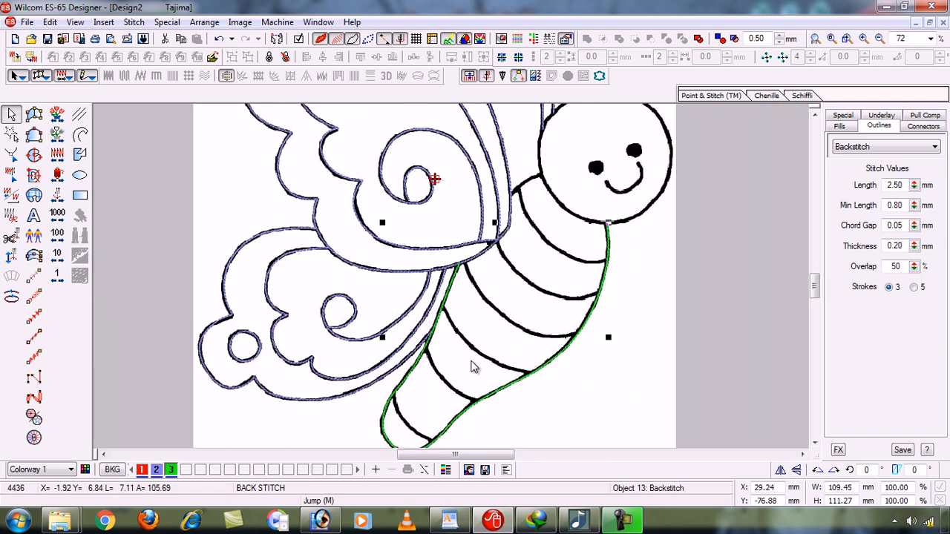
pyautogui.press('Escape')
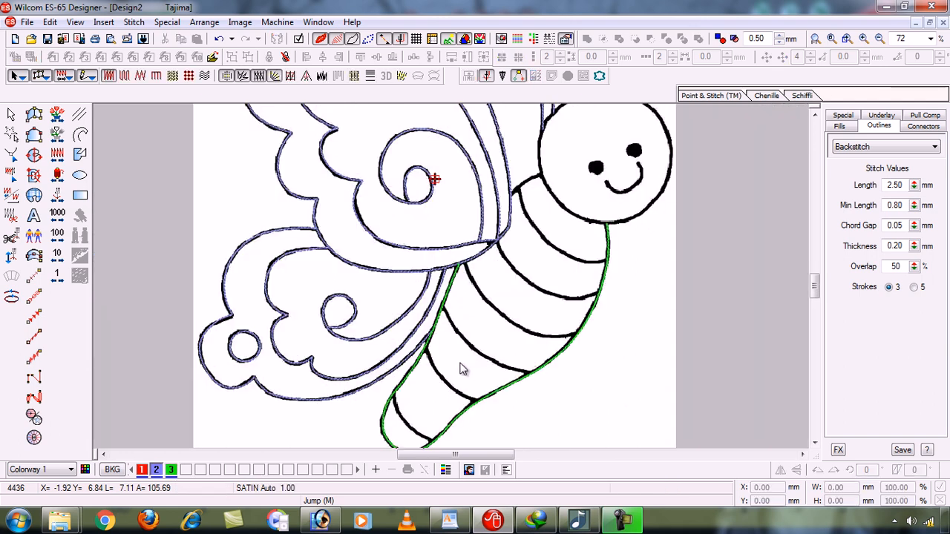
# Digitize a curved backstitch line along the lowest body stripe near the tail tip, from the inner edge to the outer edge
pyautogui.press('b')
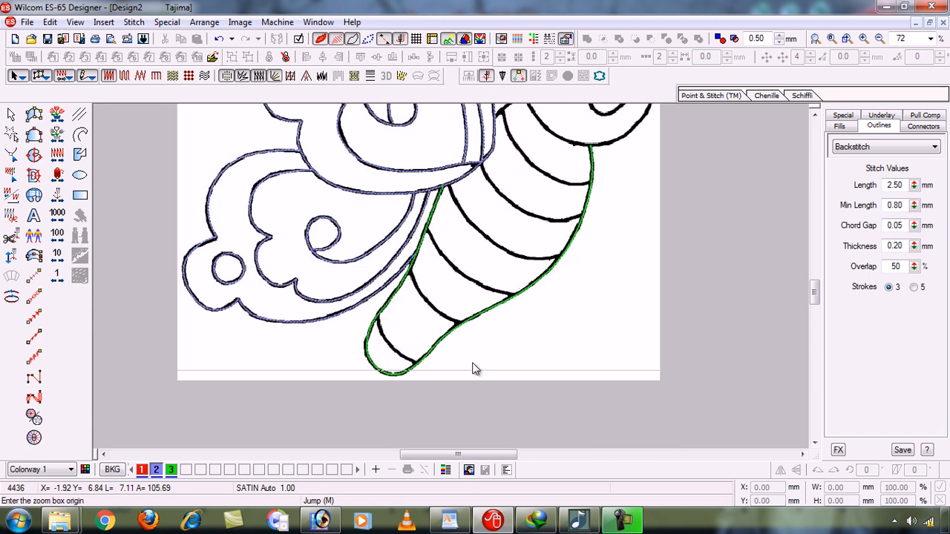
pyautogui.moveTo(475, 377); pyautogui.dragTo(322, 265)
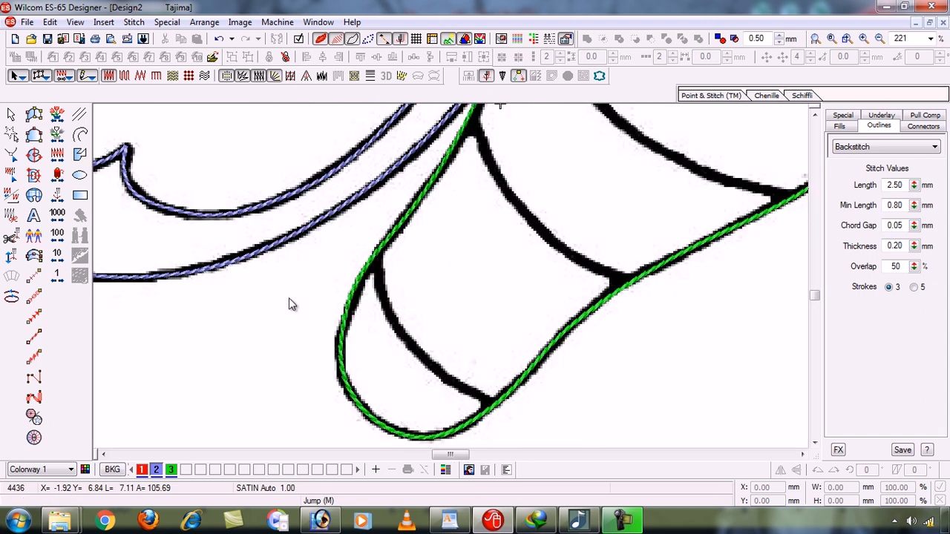
pyautogui.click(35, 338)
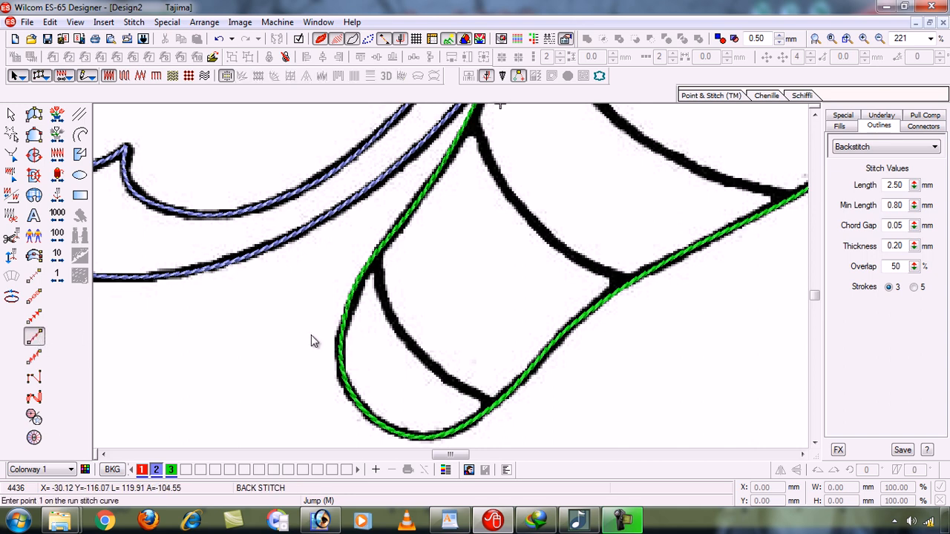
pyautogui.click(381, 255)
pyautogui.click(383, 298)
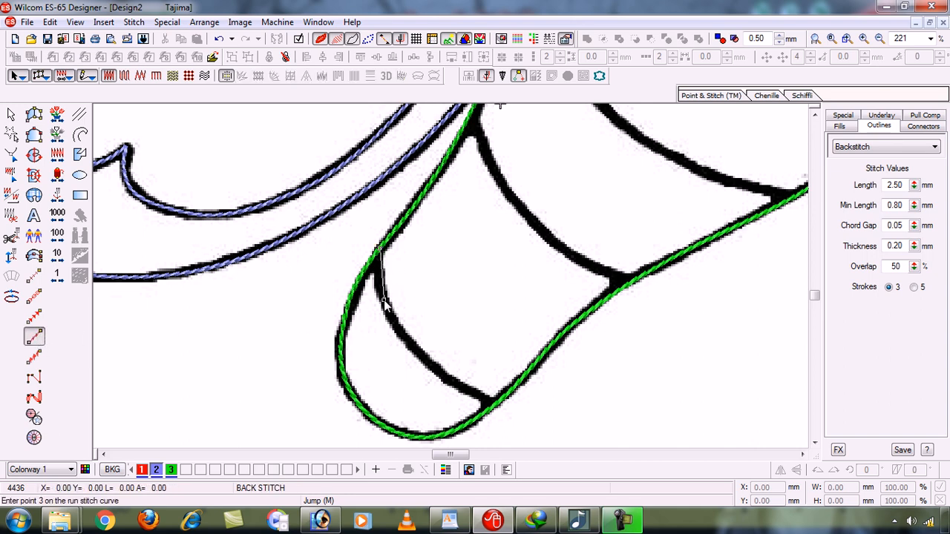
pyautogui.click(425, 358)
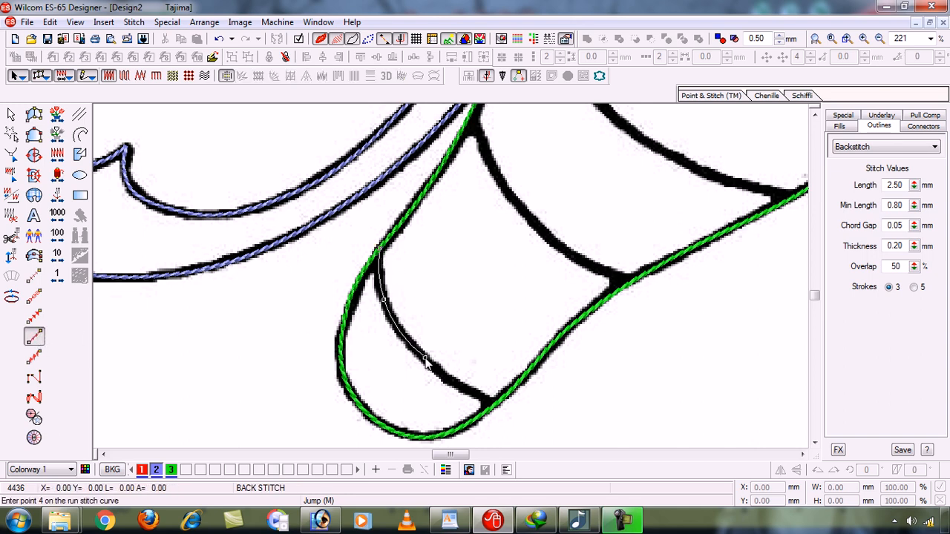
pyautogui.click(499, 407)
pyautogui.press('Return')
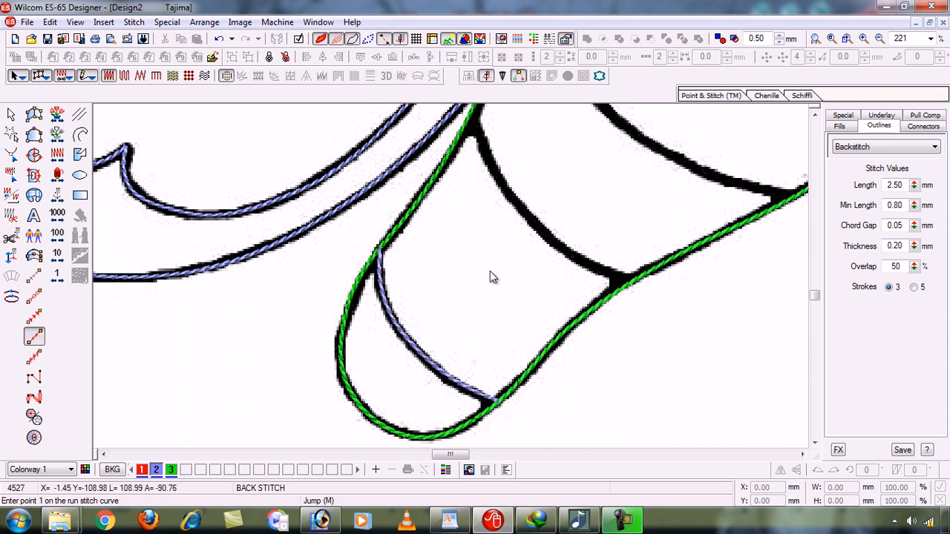
# Assign the green thread color 3 to the new tail stripe and deselect it
pyautogui.click(11, 113)
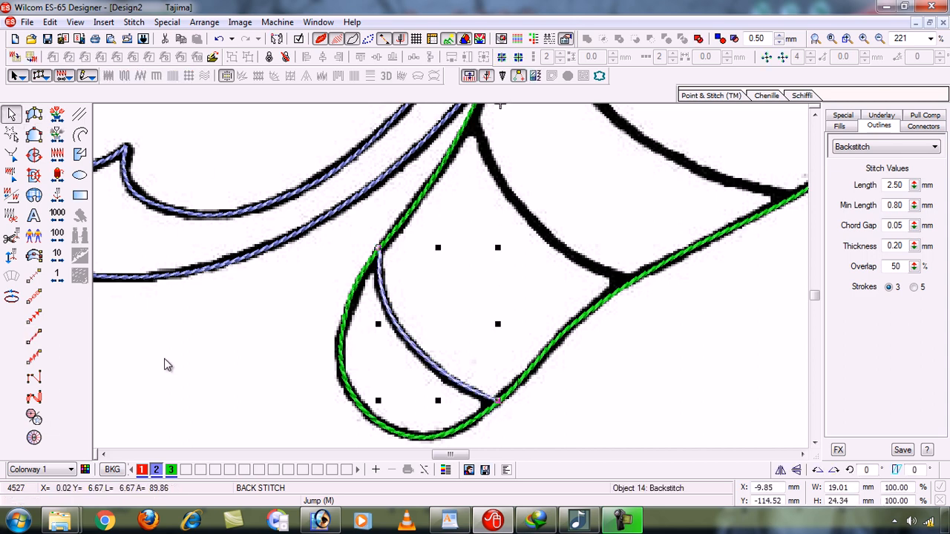
pyautogui.click(173, 470)
pyautogui.click(212, 381)
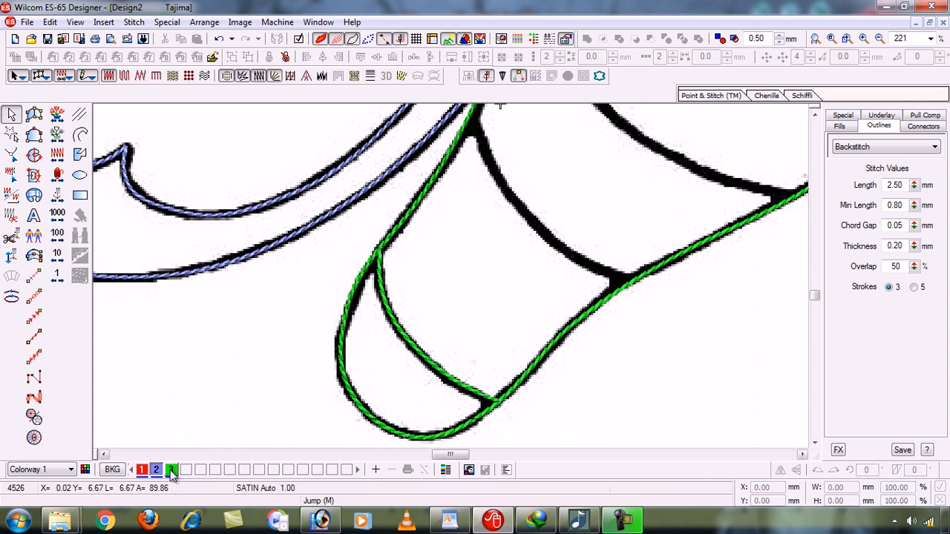
# Digitize a green backstitch line along the second body stripe from the tail, joining both edges of the body outline
pyautogui.click(42, 337)
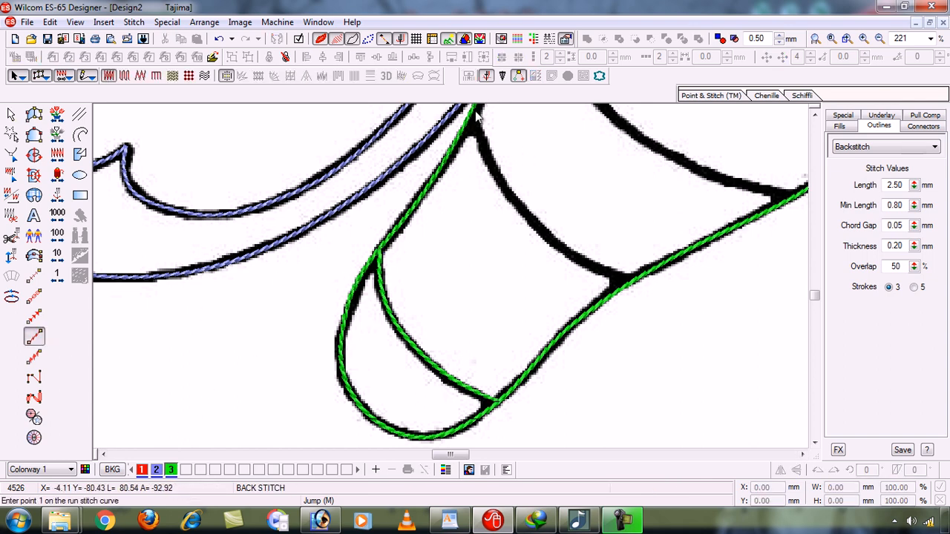
pyautogui.click(475, 108)
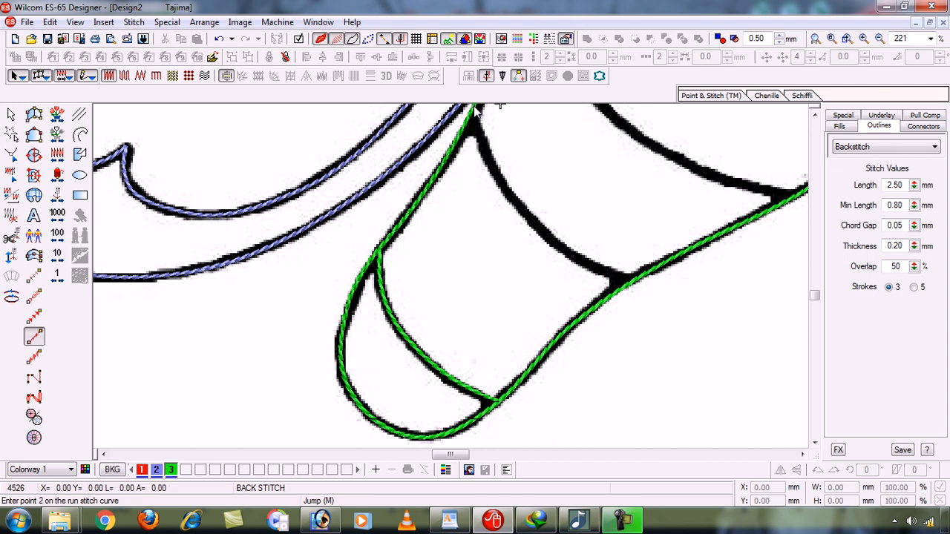
pyautogui.click(501, 180)
pyautogui.click(552, 239)
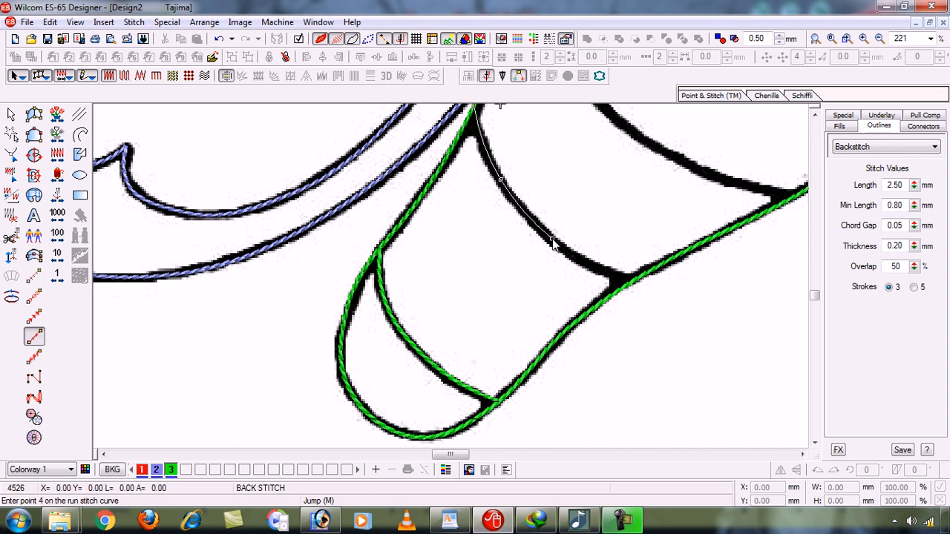
pyautogui.click(630, 283)
pyautogui.press('Return')
# Digitize a green backstitch line along the third body stripe from the tail, restarting it at closer view, and finish it at the outer edge
pyautogui.hotkey('shift', 'z')
pyautogui.hotkey('shift', 'z')
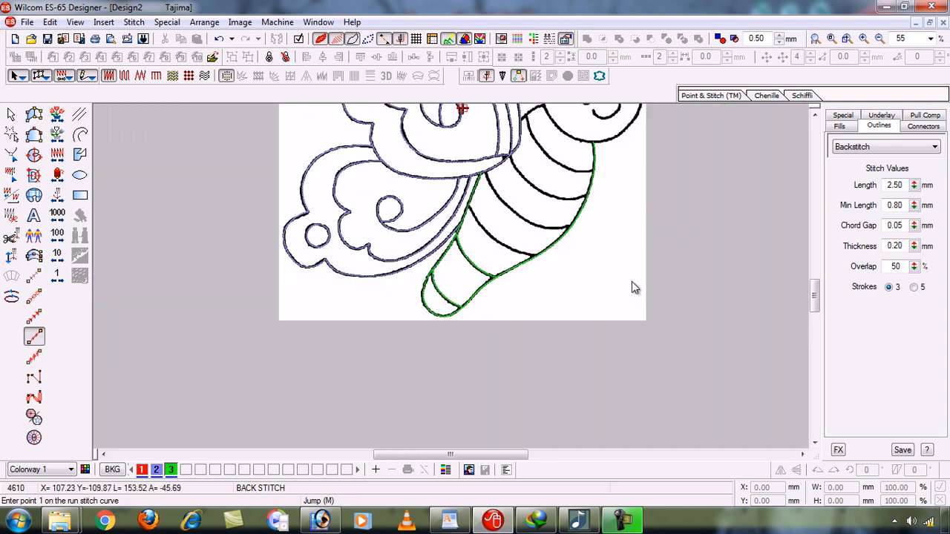
pyautogui.press('b')
pyautogui.moveTo(591, 285); pyautogui.dragTo(427, 164)
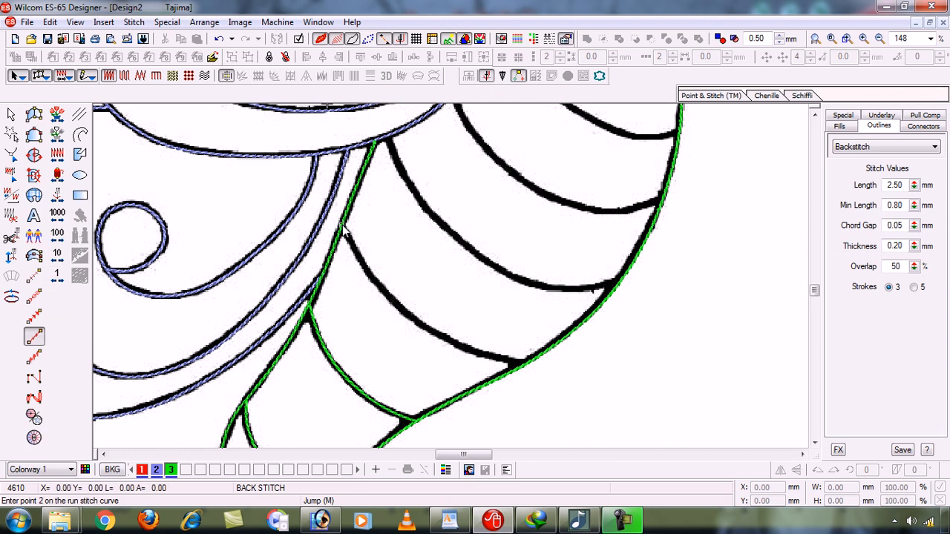
pyautogui.click(372, 278)
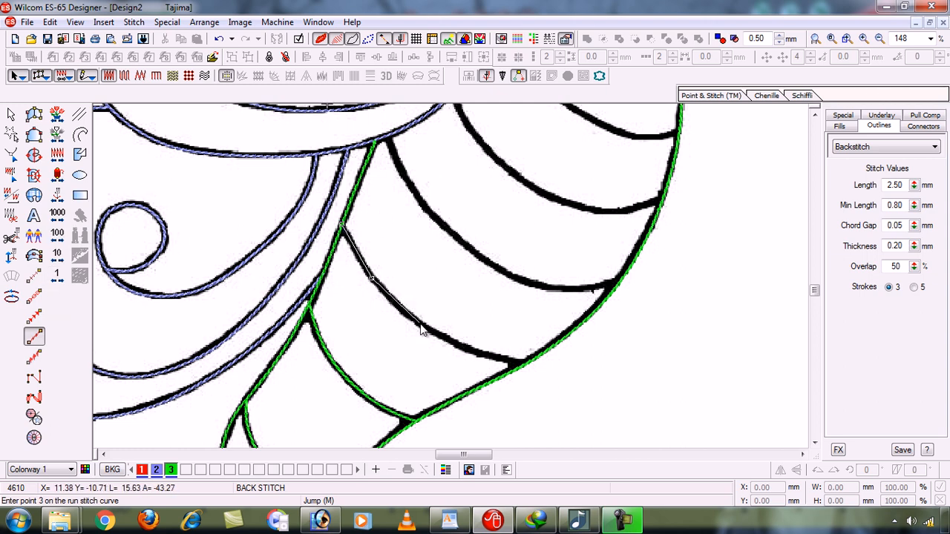
pyautogui.press('Escape')
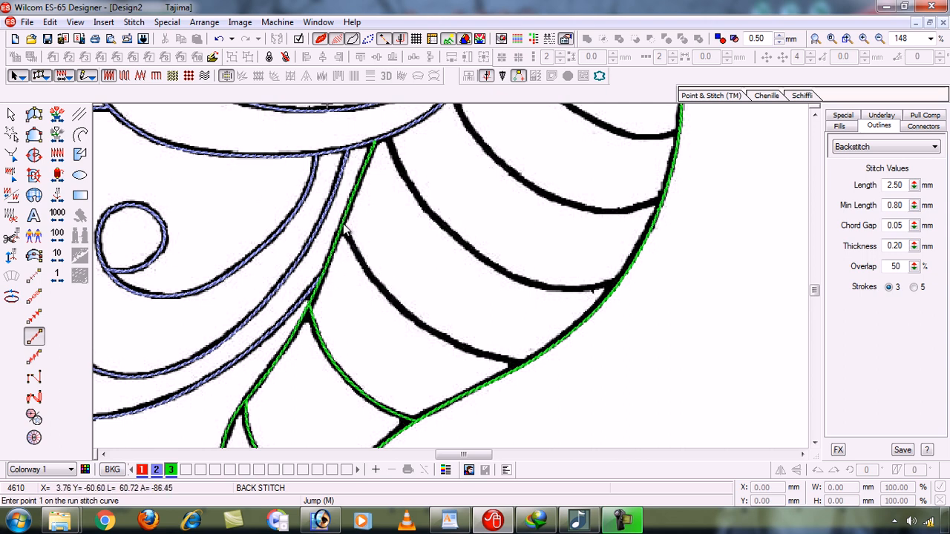
pyautogui.press('z')
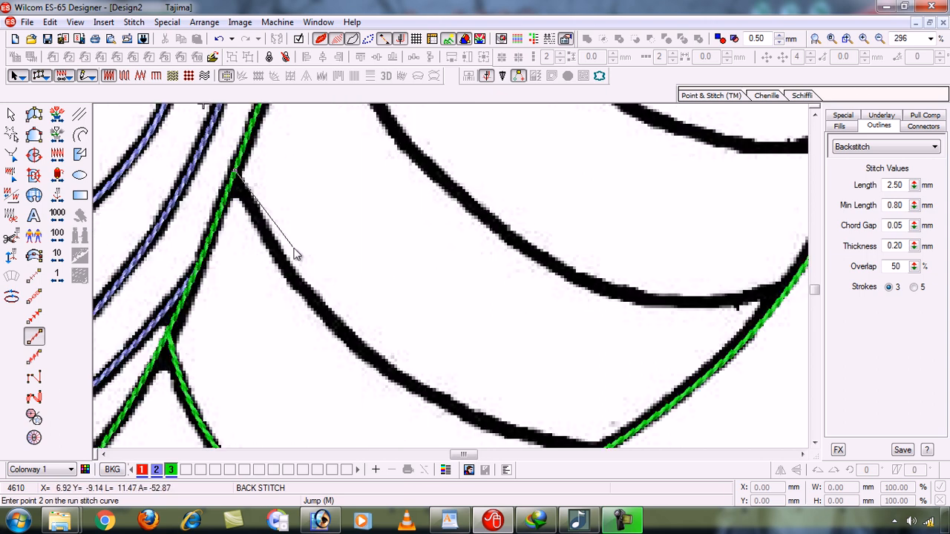
pyautogui.press('Escape')
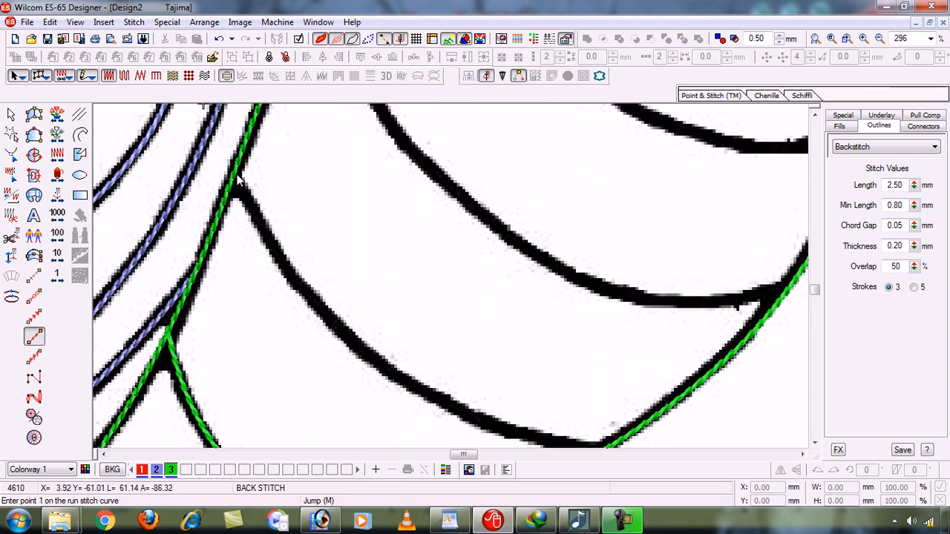
pyautogui.click(291, 277)
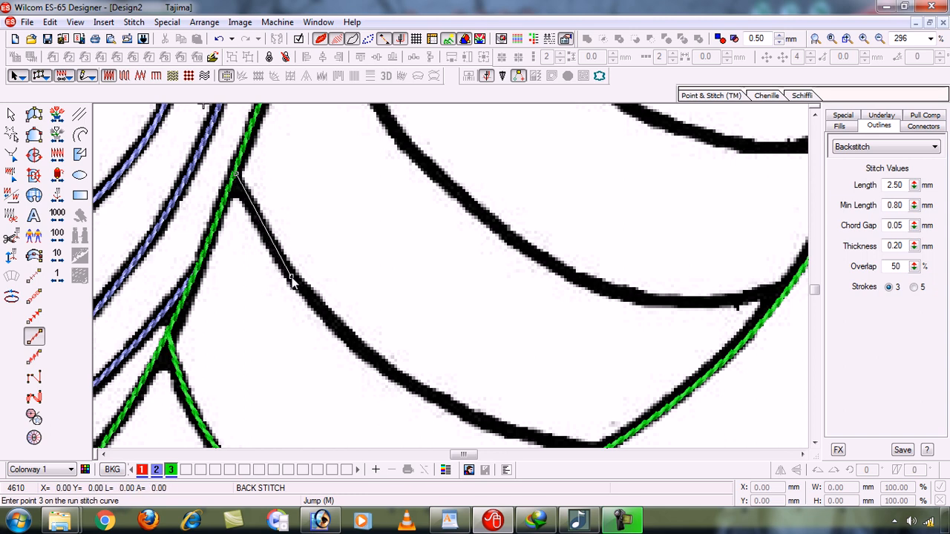
pyautogui.click(405, 383)
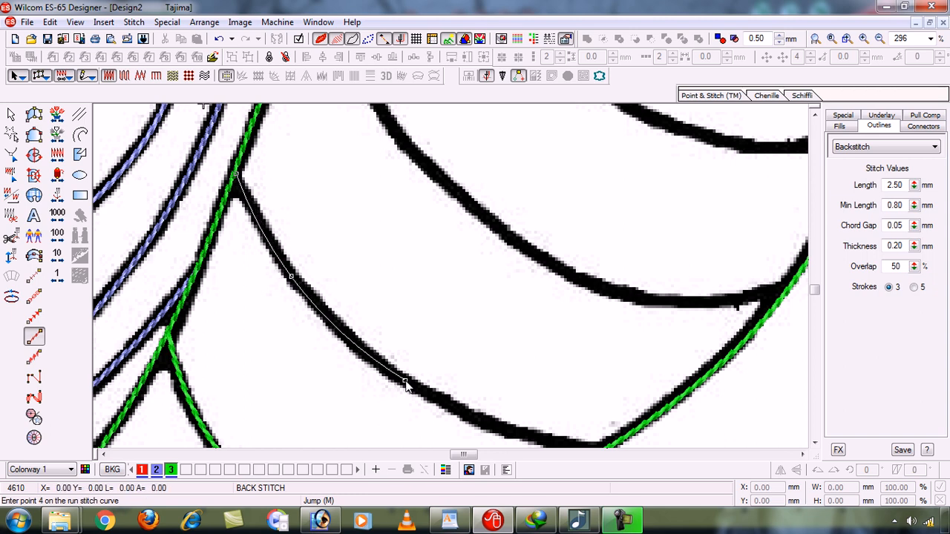
pyautogui.click(514, 432)
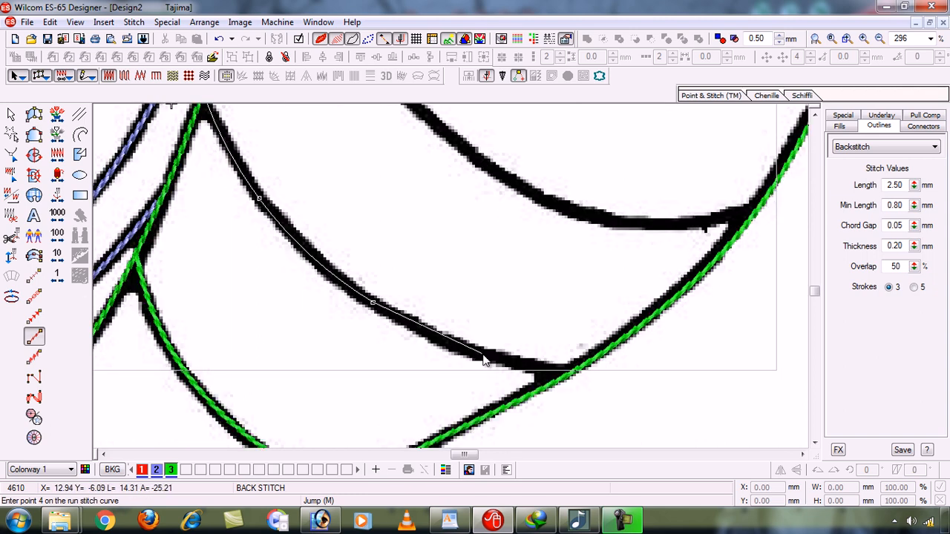
pyautogui.click(569, 371)
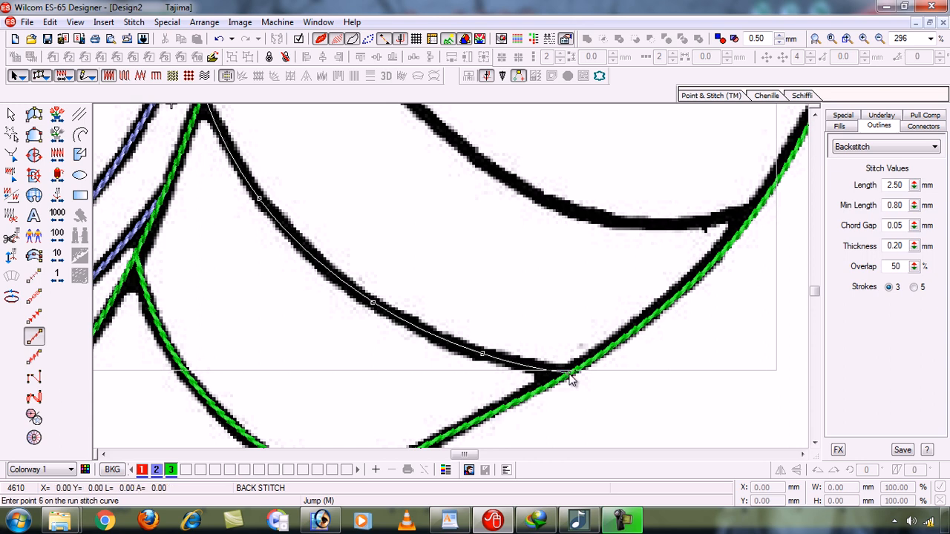
pyautogui.press('Return')
# Digitize a green backstitch line along the fourth body stripe from the tail, running from the wing edge to the outer body outline
pyautogui.hotkey('shift', 'z')
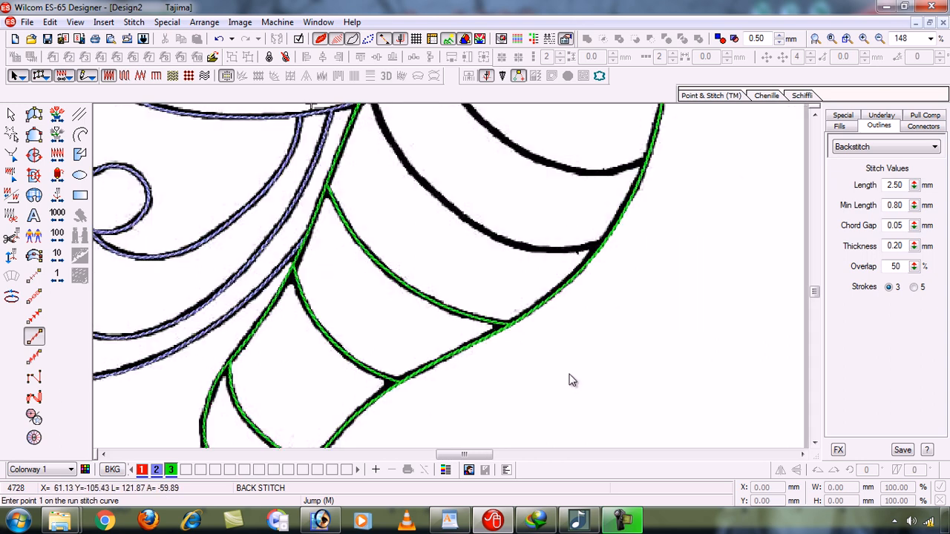
pyautogui.press('b')
pyautogui.moveTo(628, 293); pyautogui.dragTo(386, 132)
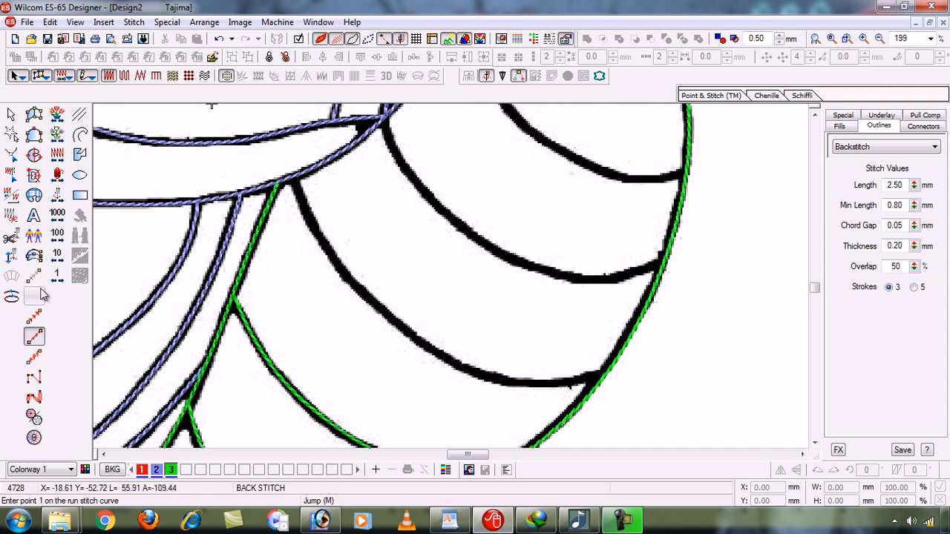
pyautogui.click(295, 176)
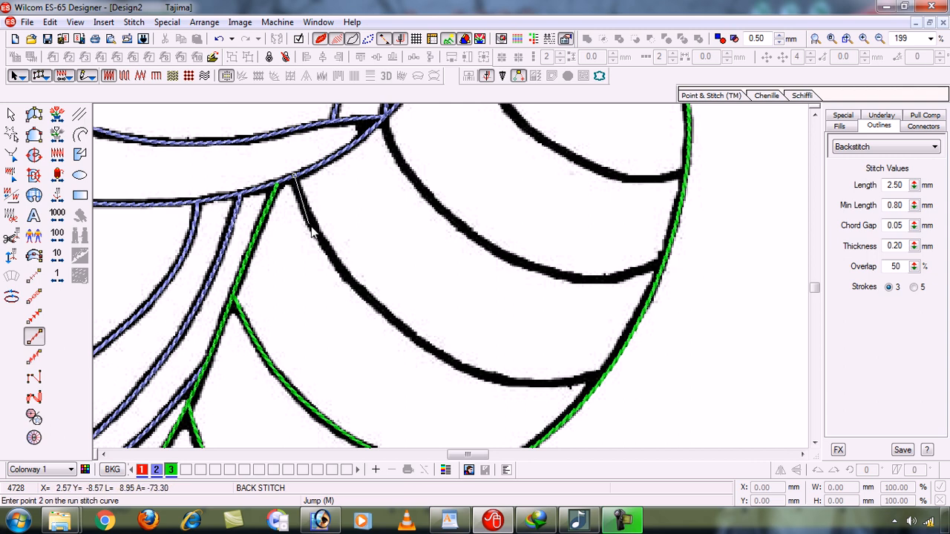
pyautogui.click(382, 310)
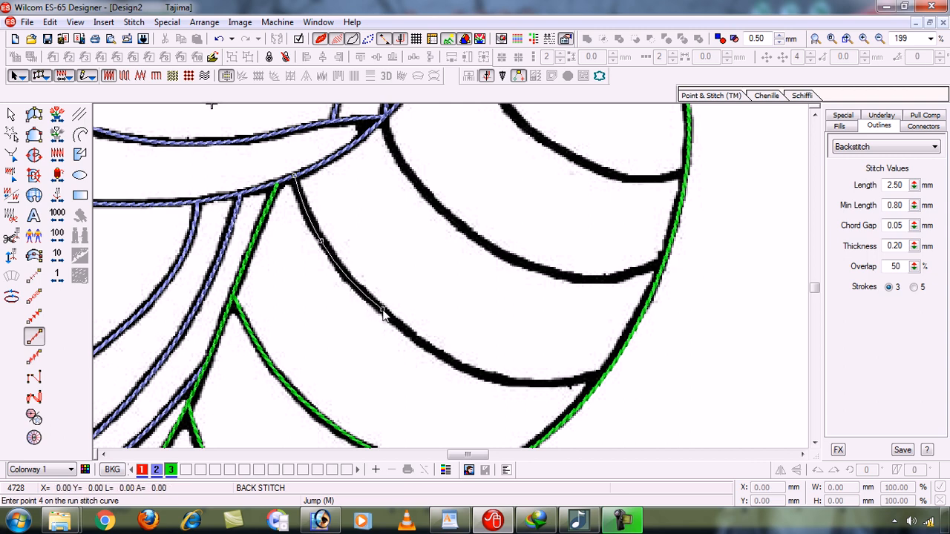
pyautogui.click(459, 366)
pyautogui.click(542, 386)
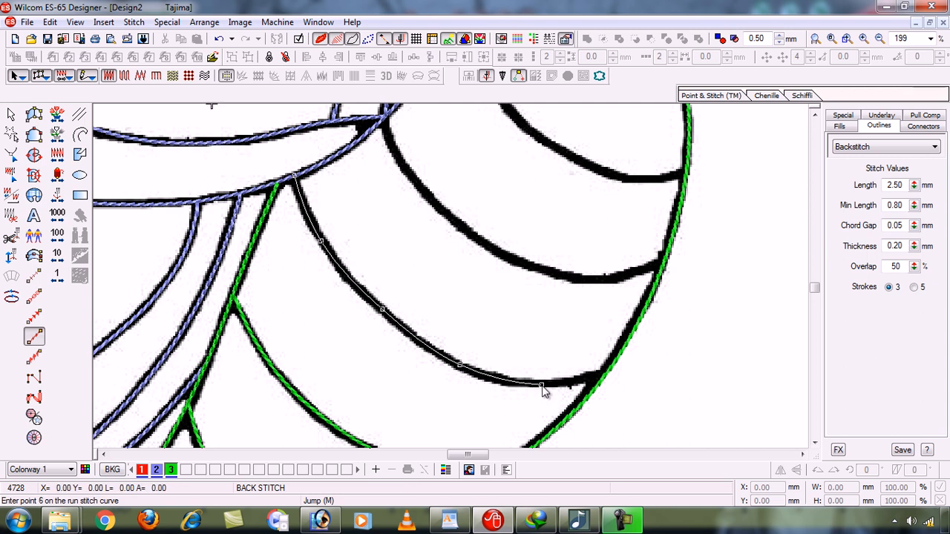
pyautogui.click(605, 381)
pyautogui.press('Return')
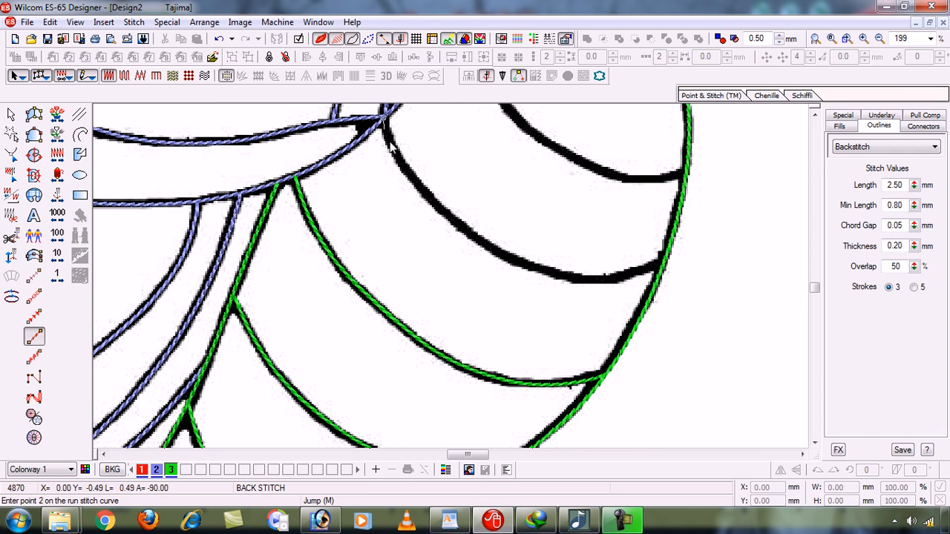
# Digitize a green backstitch line along the fifth body stripe from the tail, from the wing corner to the outer body outline
pyautogui.click(505, 253)
pyautogui.click(593, 280)
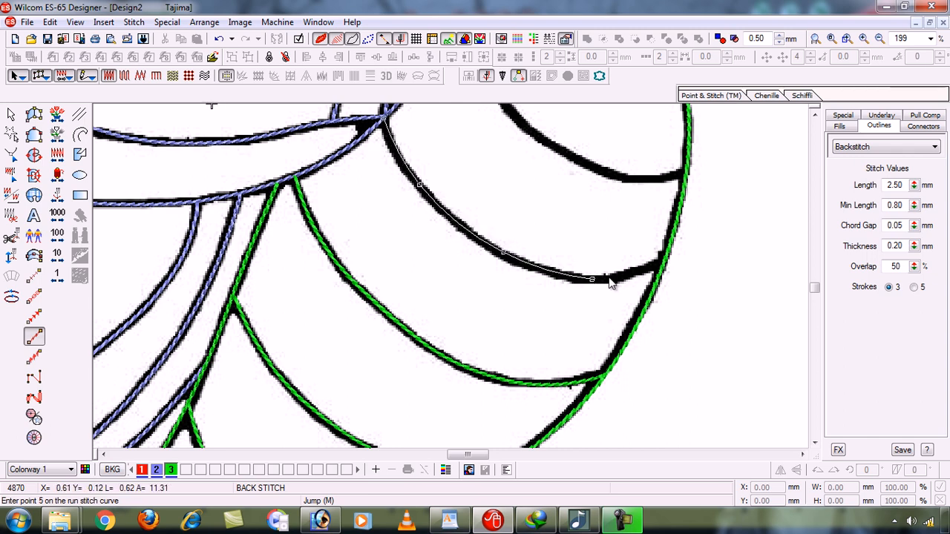
pyautogui.click(664, 264)
pyautogui.press('Return')
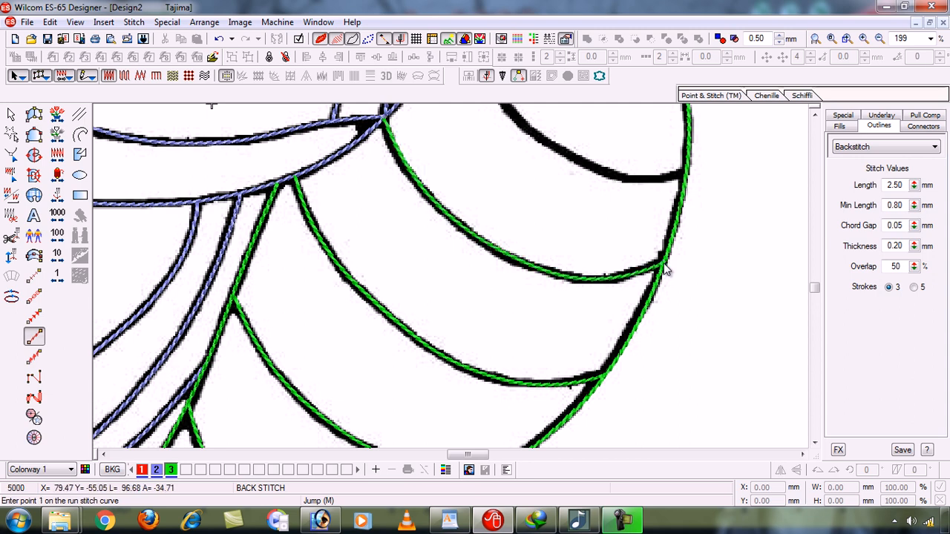
# Digitize a green backstitch line along the uppermost body stripe below the head, ending at the outer body outline
pyautogui.hotkey('shift', 'z')
pyautogui.hotkey('shift', 'z')
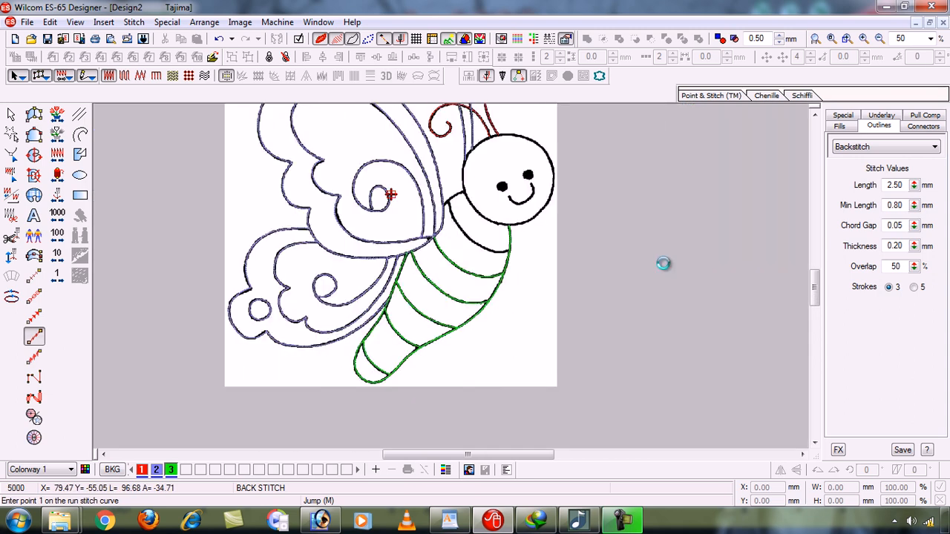
pyautogui.press('b')
pyautogui.click(420, 140)
pyautogui.click(576, 262)
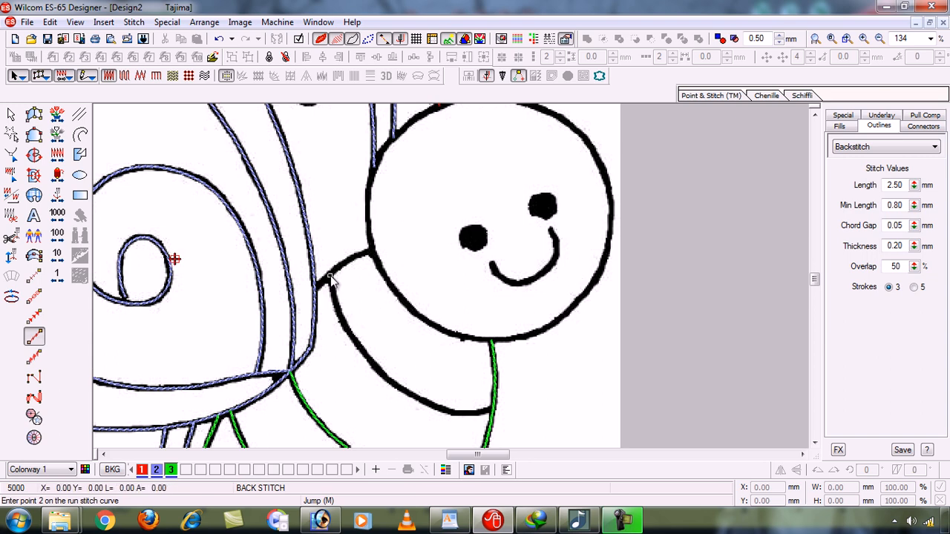
pyautogui.click(357, 344)
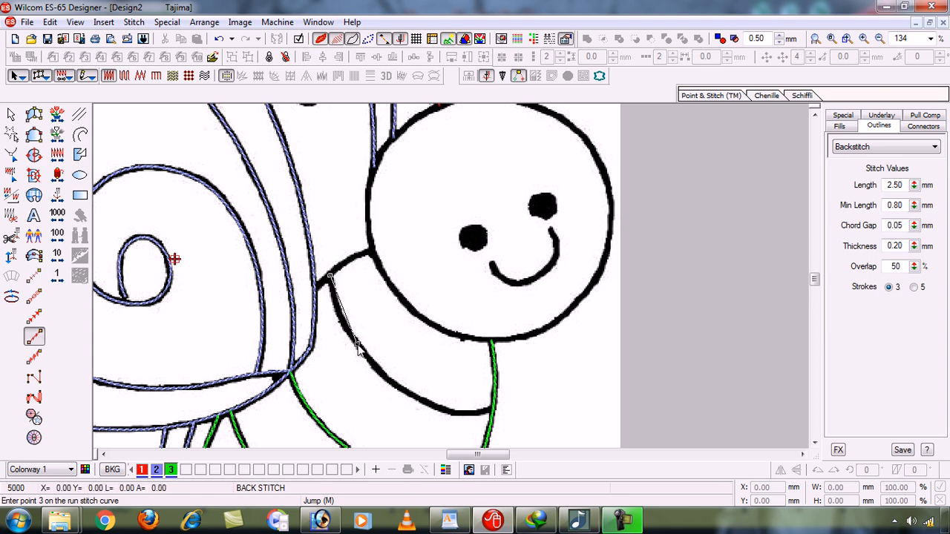
pyautogui.click(414, 397)
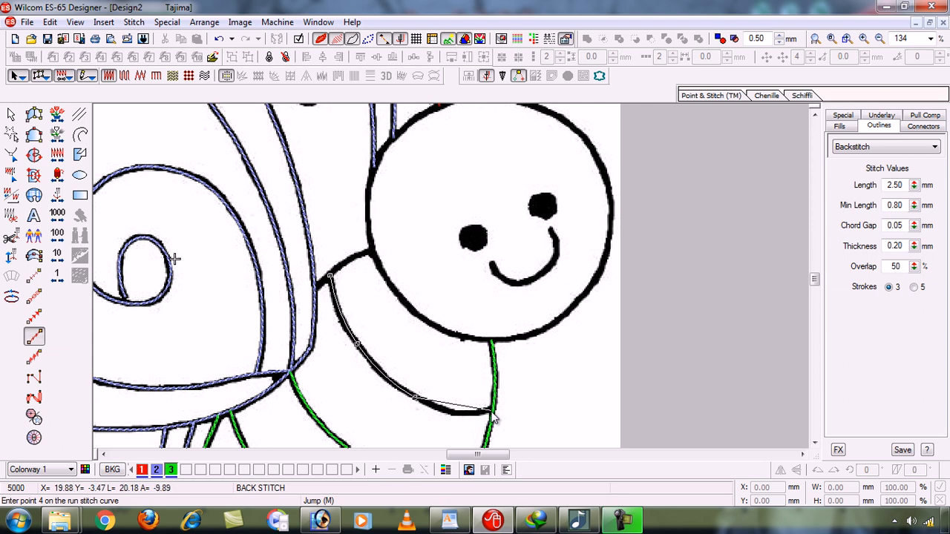
pyautogui.click(492, 409)
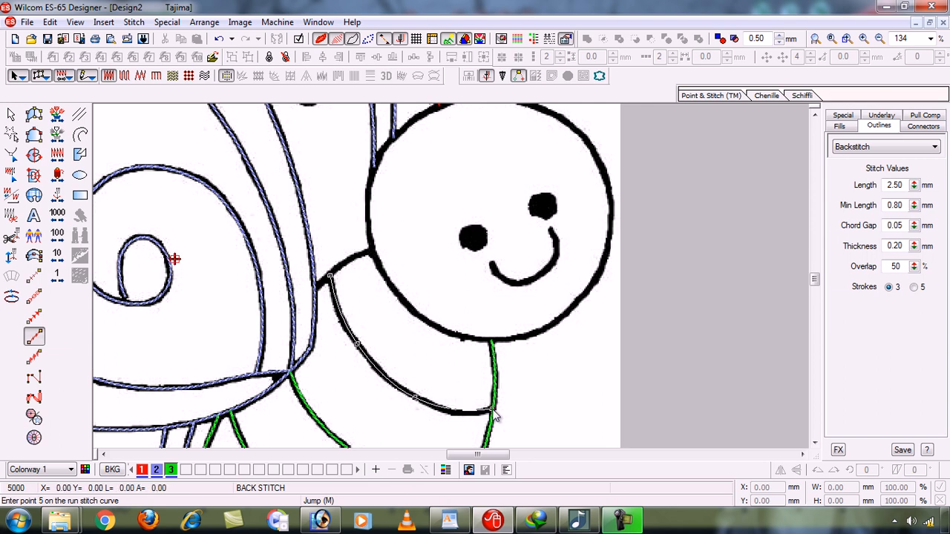
pyautogui.press('Return')
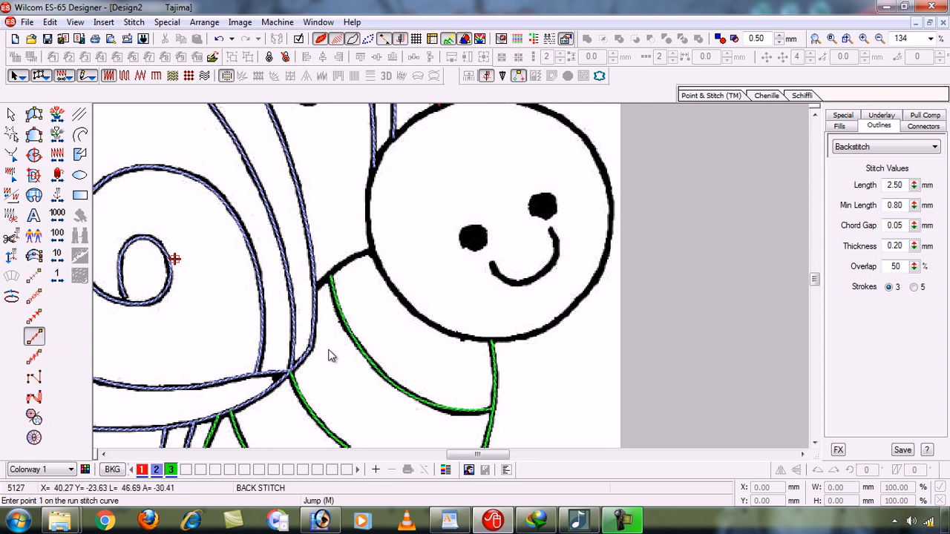
# Digitize a green backstitch line along the short shoulder curve from the wing edge to the head, following its bend closely
pyautogui.click(317, 290)
pyautogui.press('z')
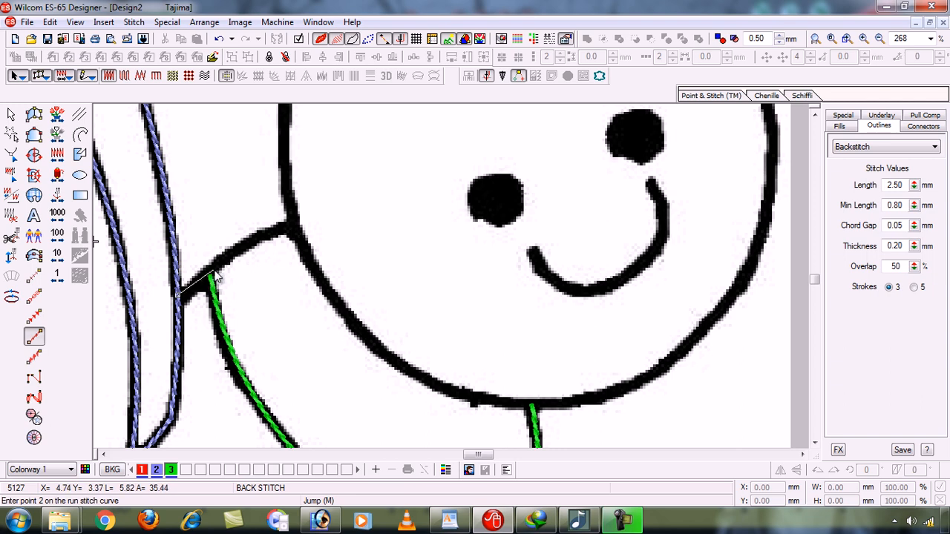
pyautogui.click(292, 226)
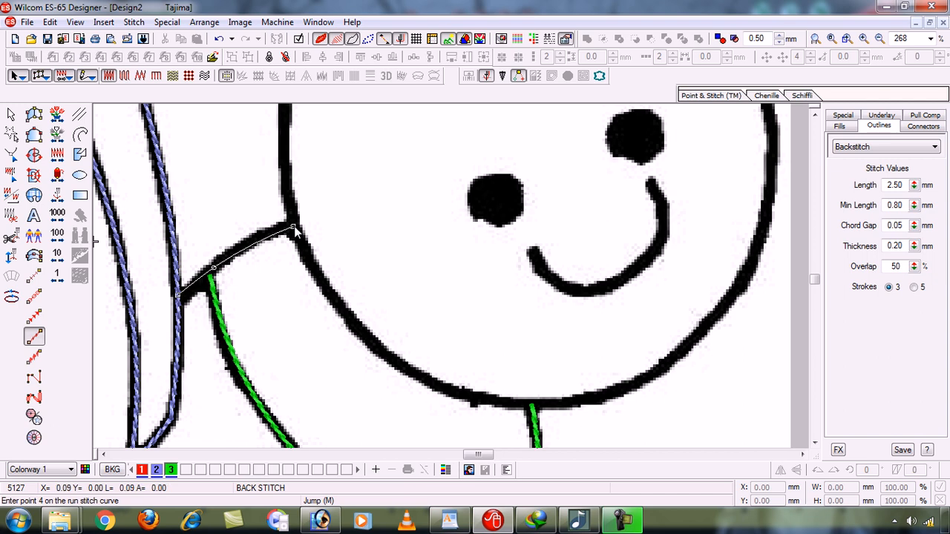
pyautogui.press('BackSpace')
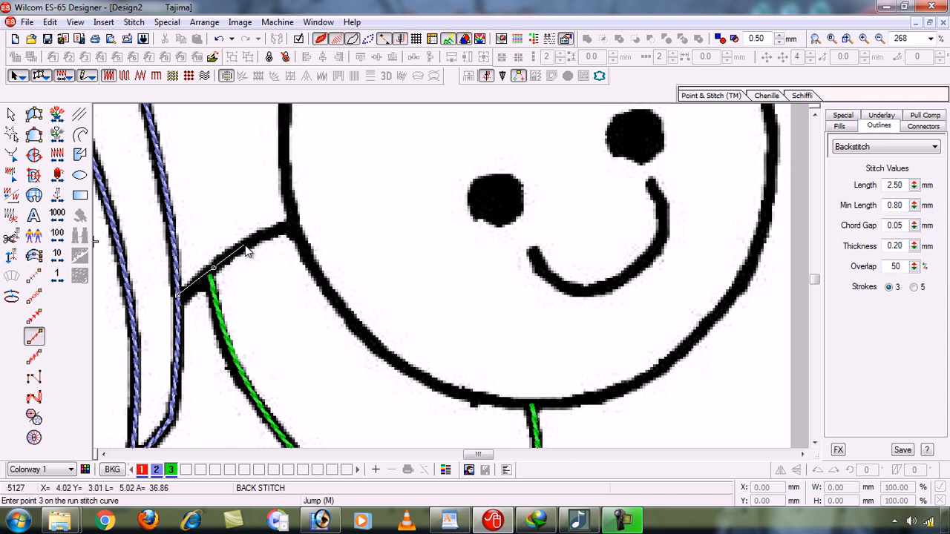
pyautogui.click(293, 228)
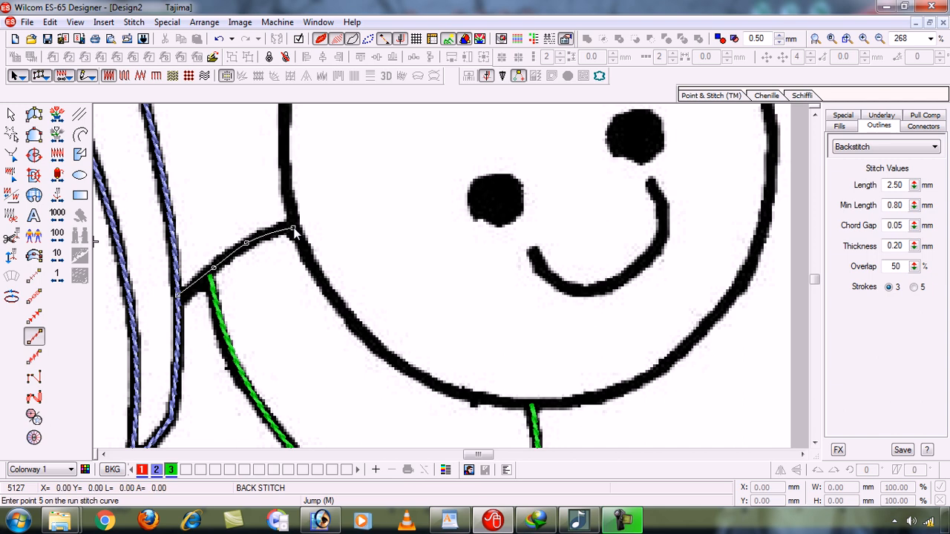
pyautogui.press('Return')
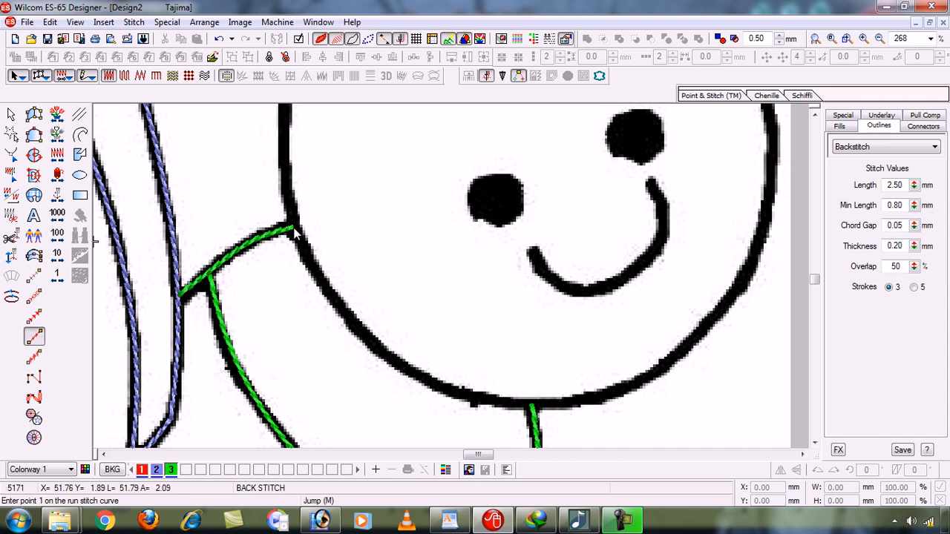
# Start the head's backstitch outline at the inner wing line, tracing over both antenna bases and down to the outer side beside the eye
pyautogui.hotkey('shift', 'z')
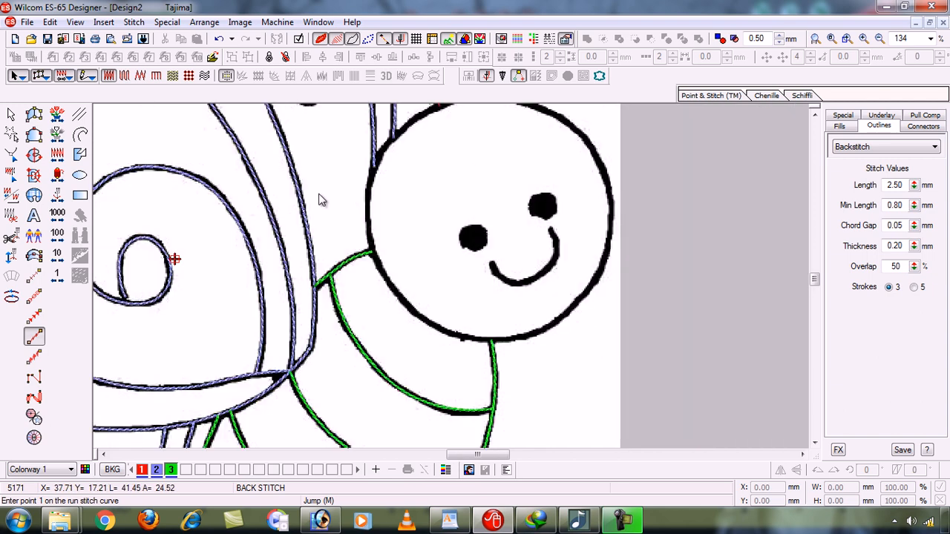
pyautogui.hotkey('shift', 'z')
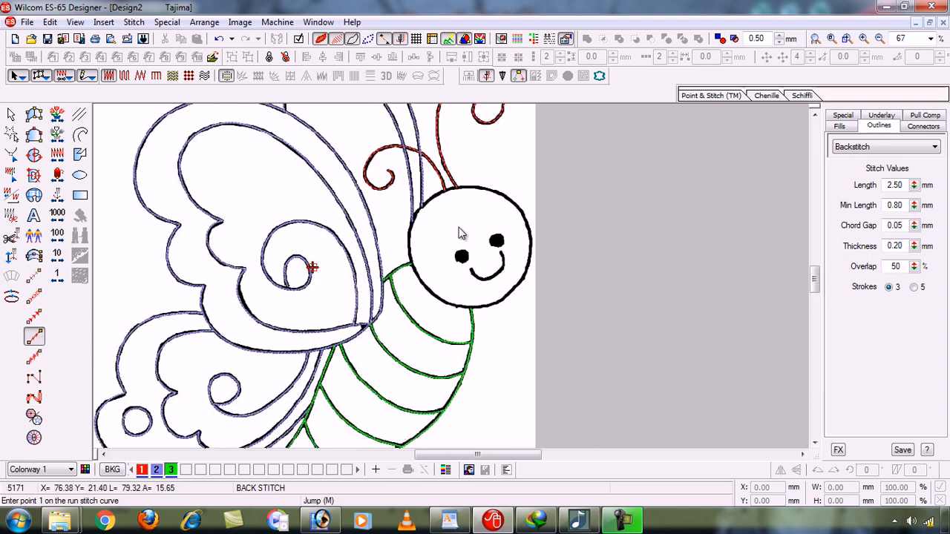
pyautogui.press('b')
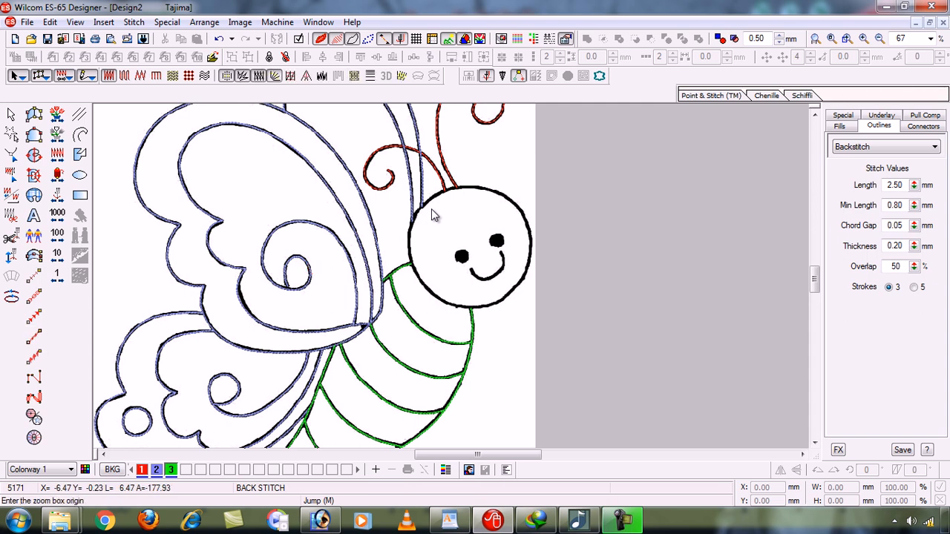
pyautogui.click(378, 165)
pyautogui.click(543, 319)
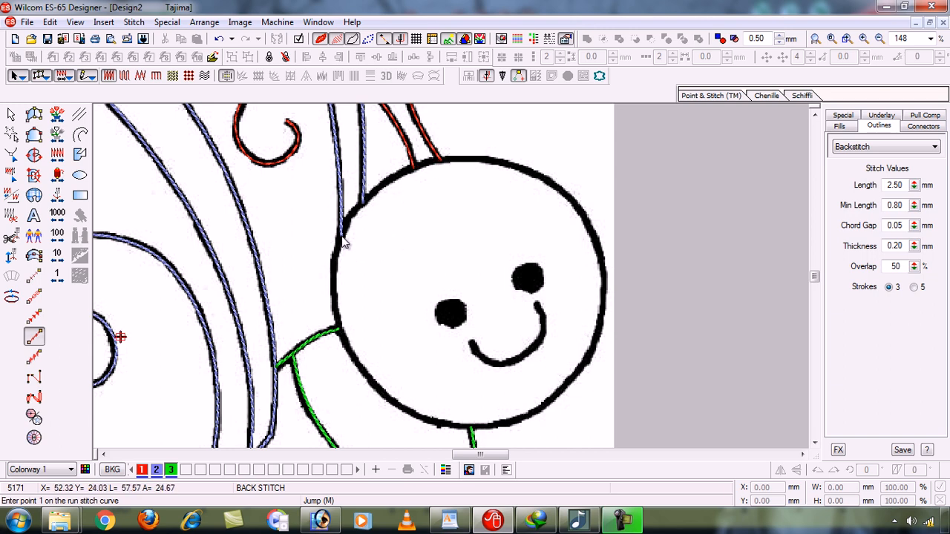
pyautogui.press('z')
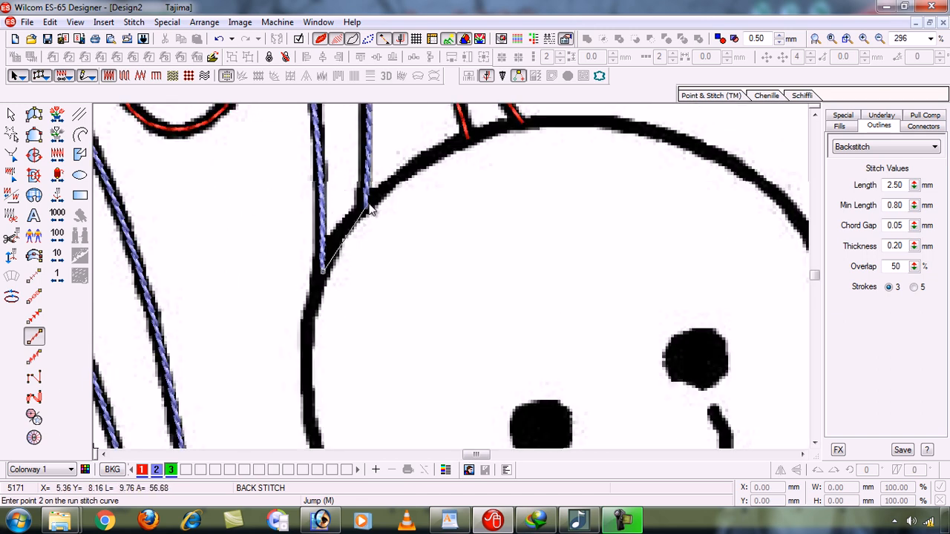
pyautogui.click(468, 137)
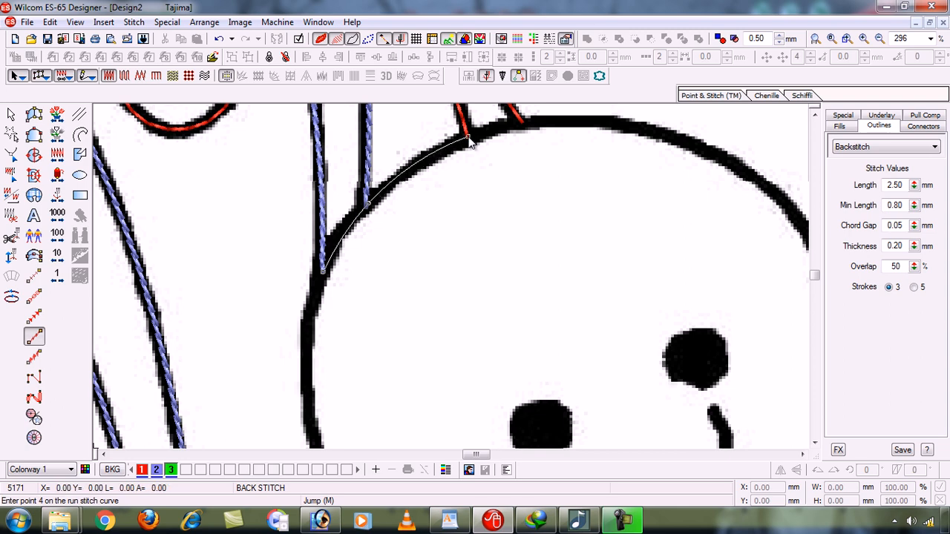
pyautogui.click(680, 146)
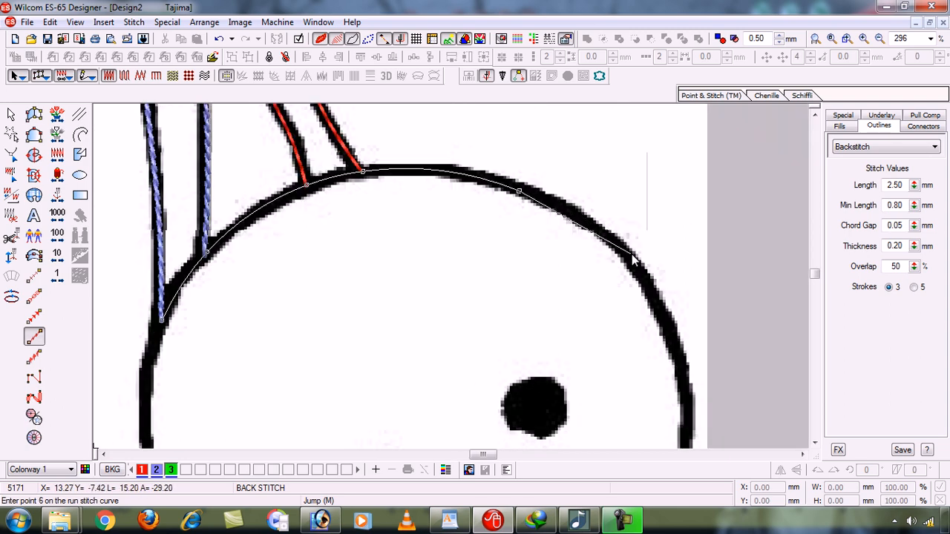
pyautogui.press('BackSpace')
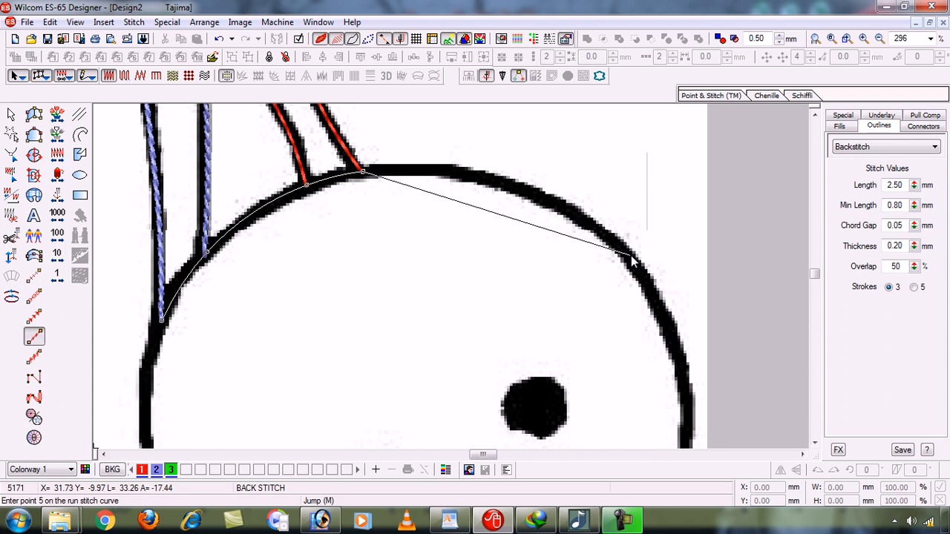
pyautogui.click(523, 190)
pyautogui.click(642, 273)
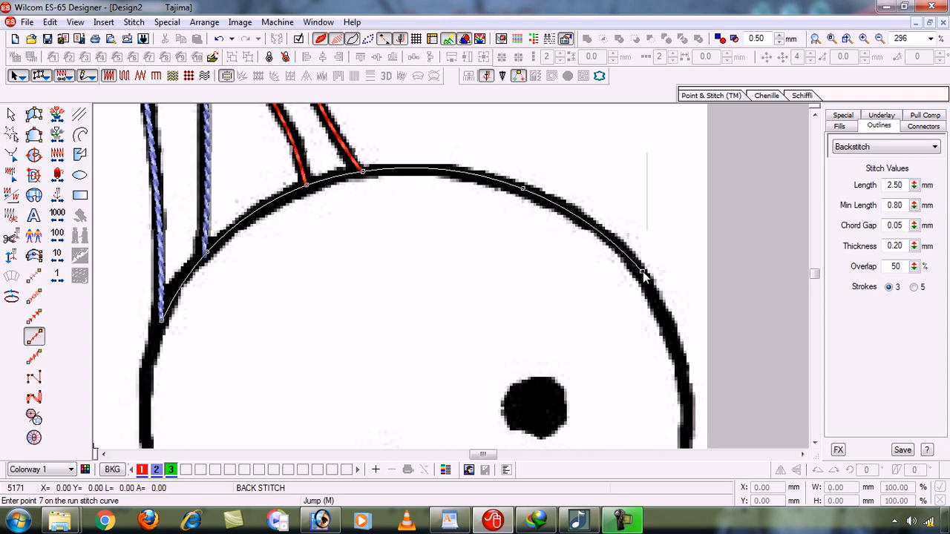
pyautogui.click(683, 385)
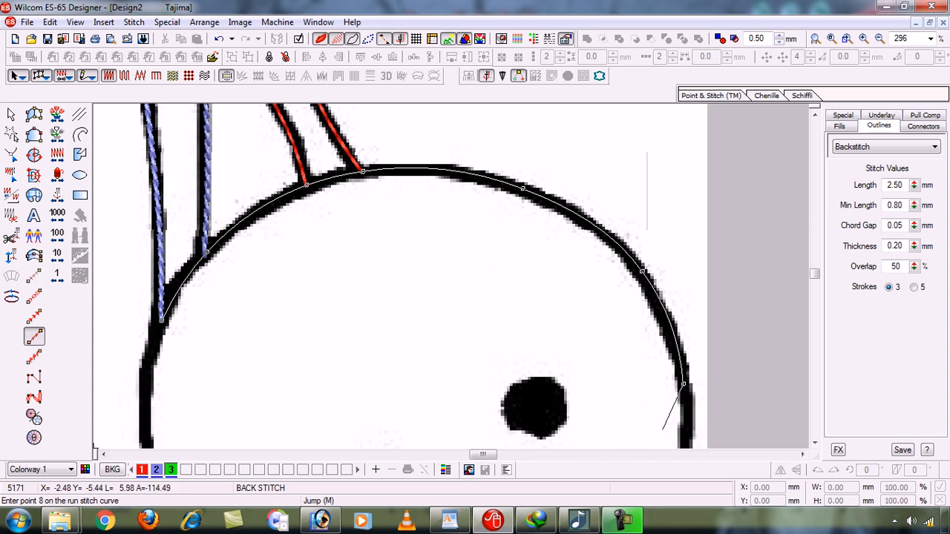
# Continue the head outline down its outer side and around the chin, past the junction with the outer body outline
pyautogui.scroll(-2, 671, 374)
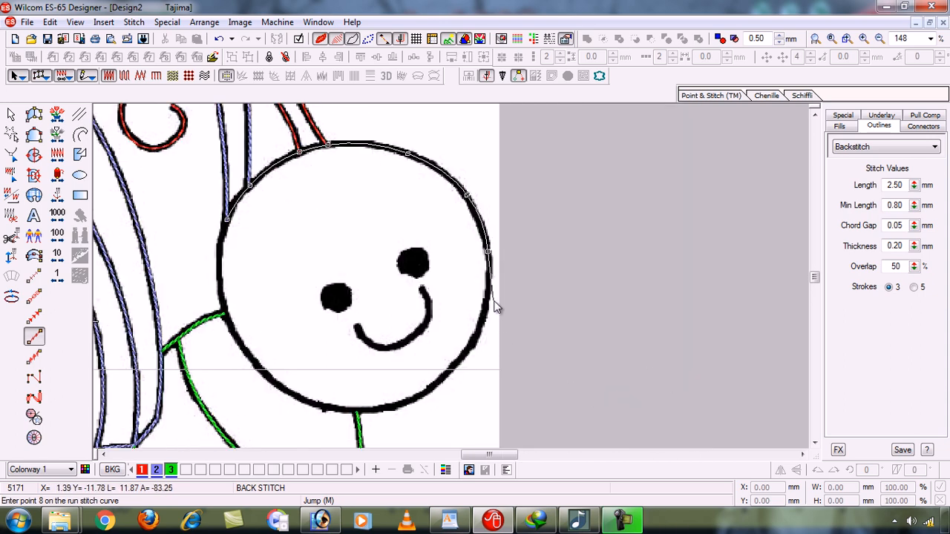
pyautogui.press('z')
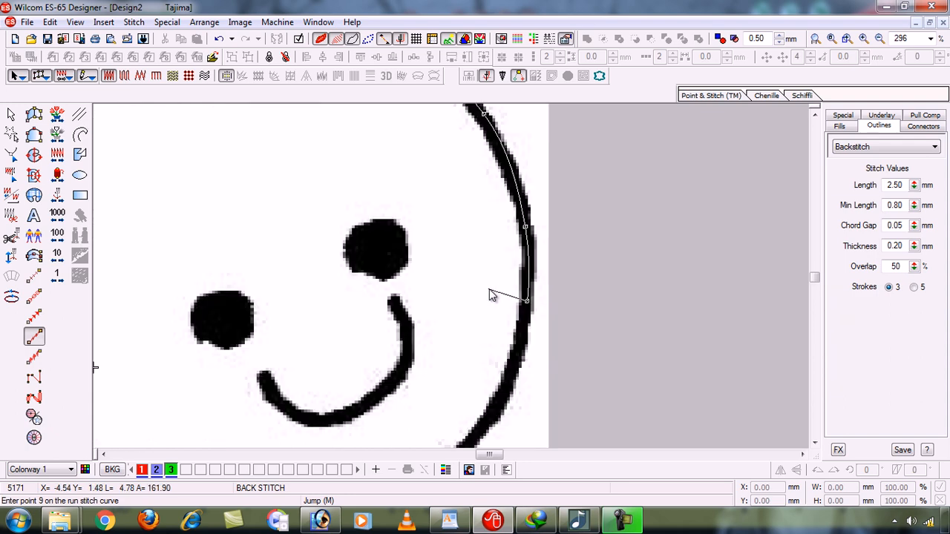
pyautogui.scroll(-2, 504, 386)
pyautogui.click(456, 375)
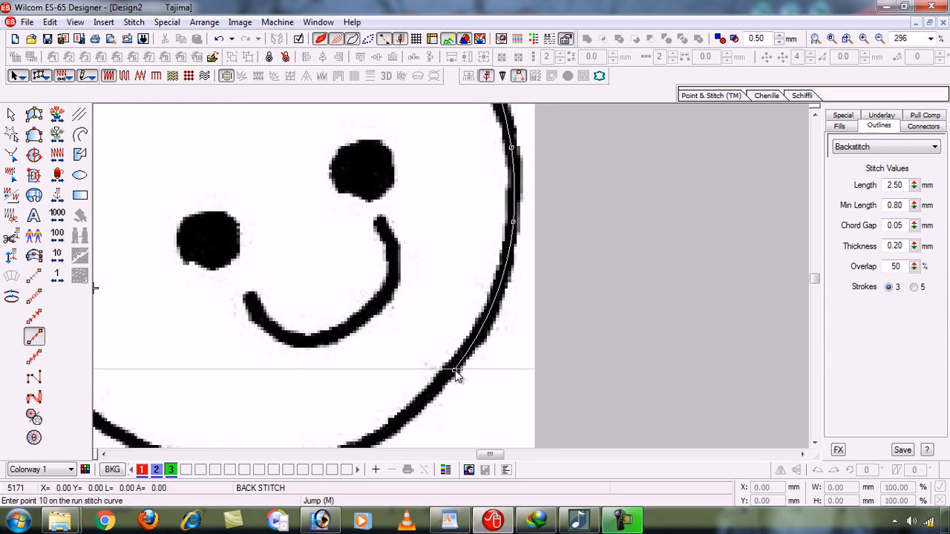
pyautogui.scroll(-2, 452, 374)
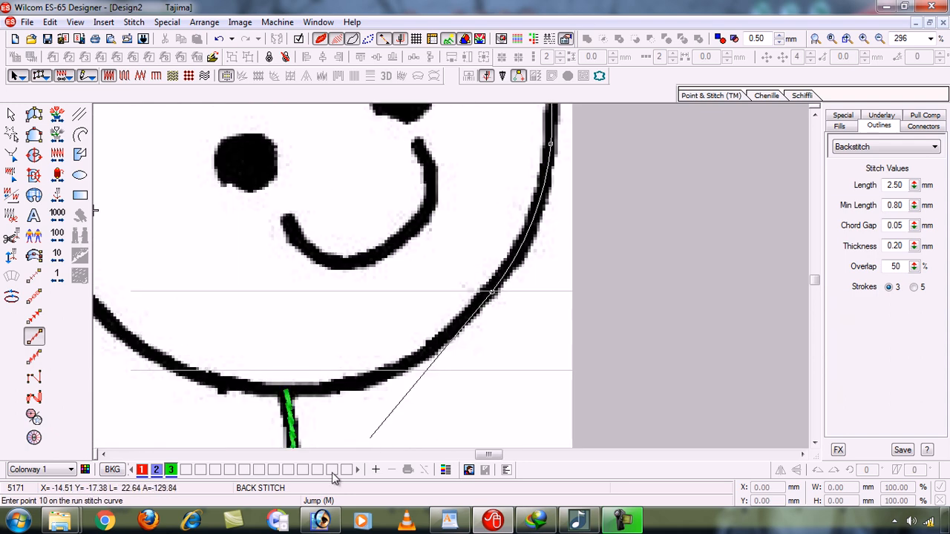
pyautogui.click(384, 375)
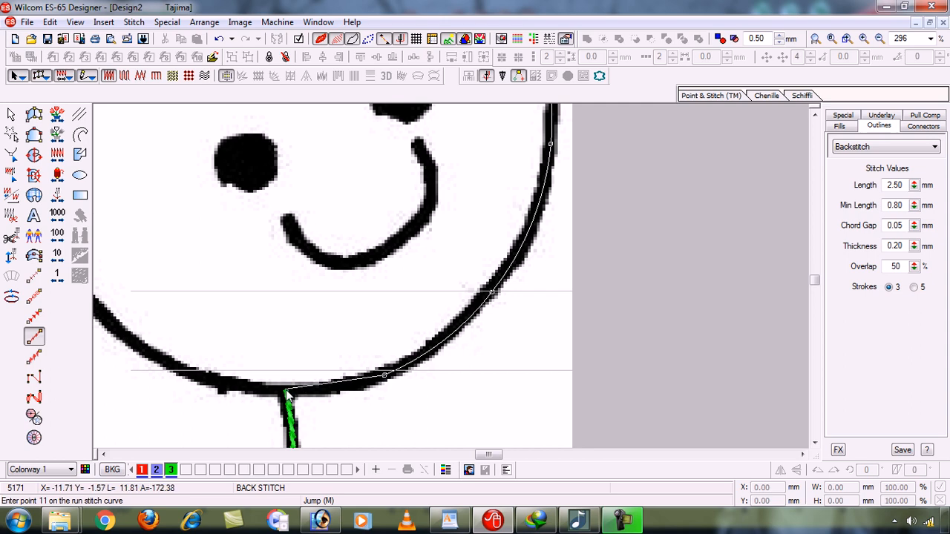
pyautogui.click(286, 389)
pyautogui.click(176, 369)
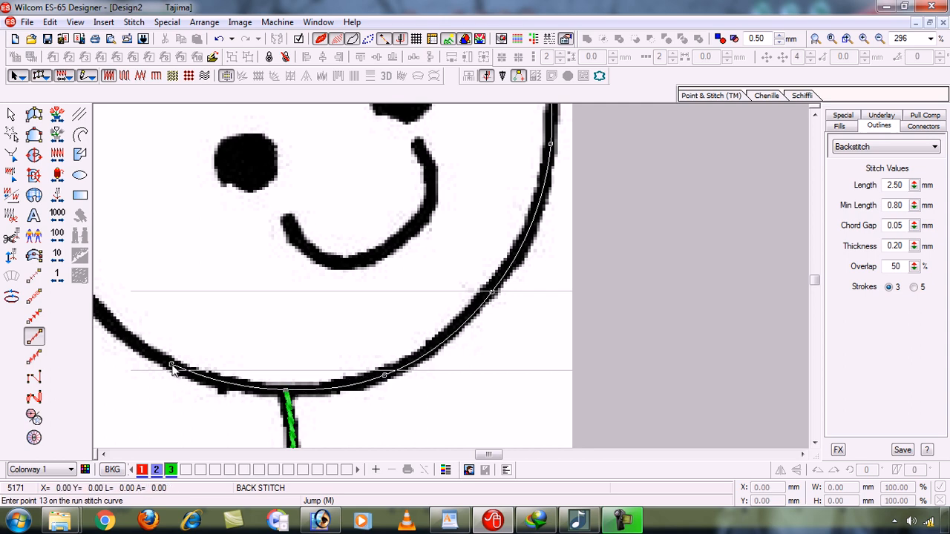
# Complete the head's green backstitch outline from the chin past the shoulder curve, up its wing side, and close it at the starting point
pyautogui.hscroll(-3, 218, 223)
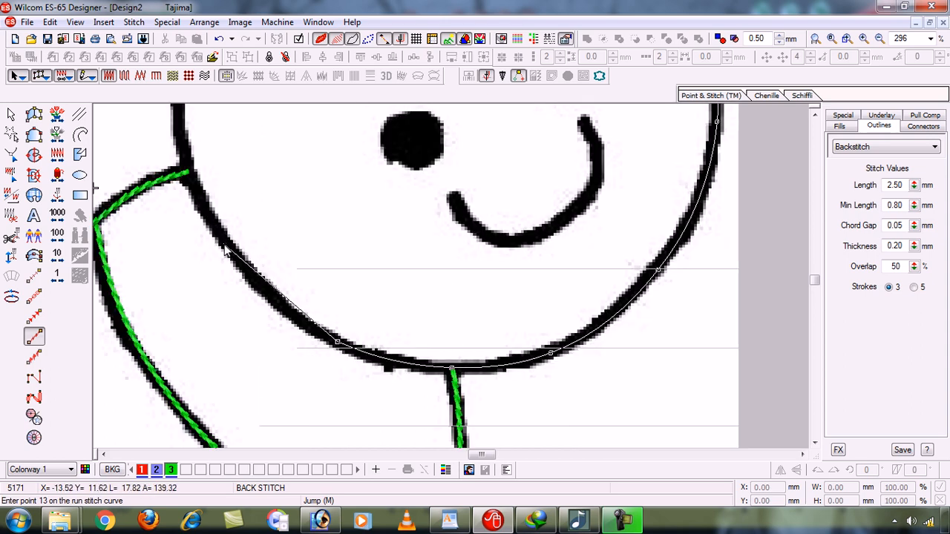
pyautogui.click(222, 244)
pyautogui.click(192, 173)
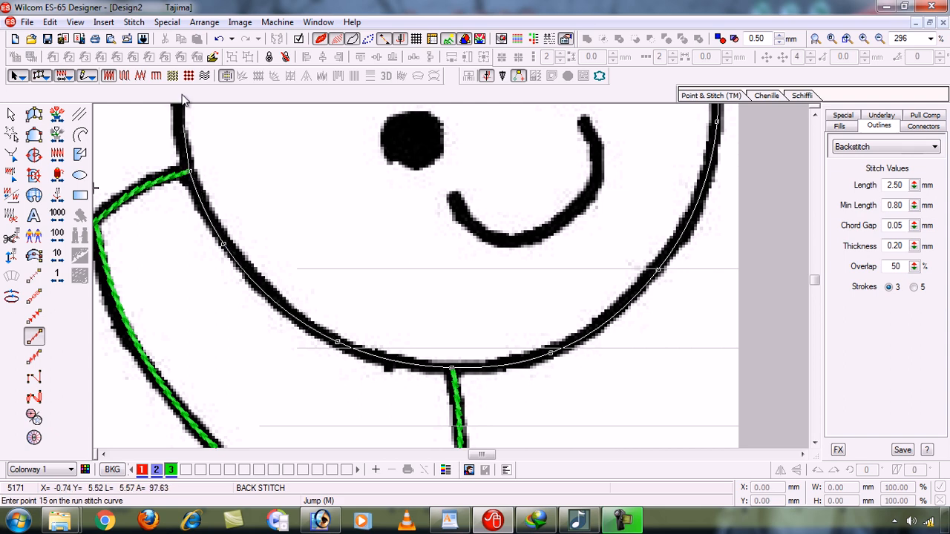
pyautogui.hotkey('shift', 'z')
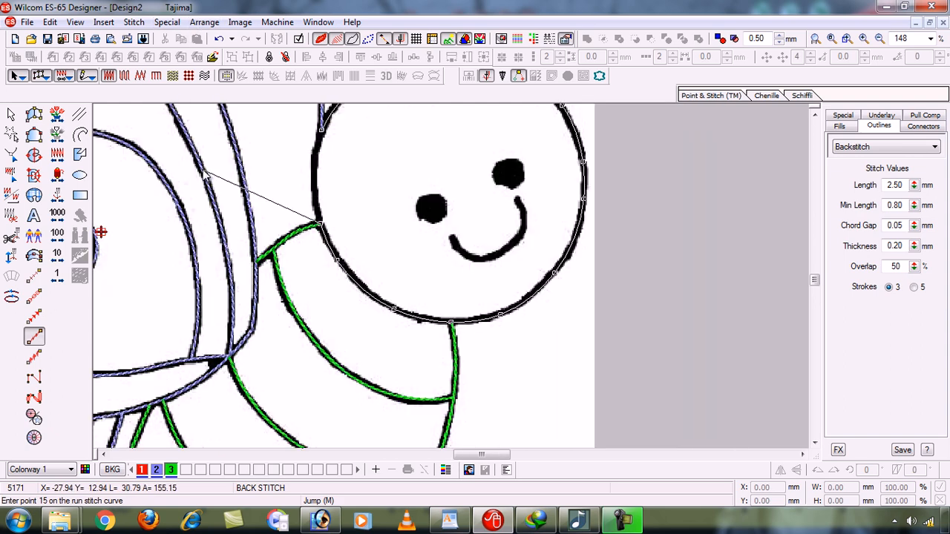
pyautogui.press('z')
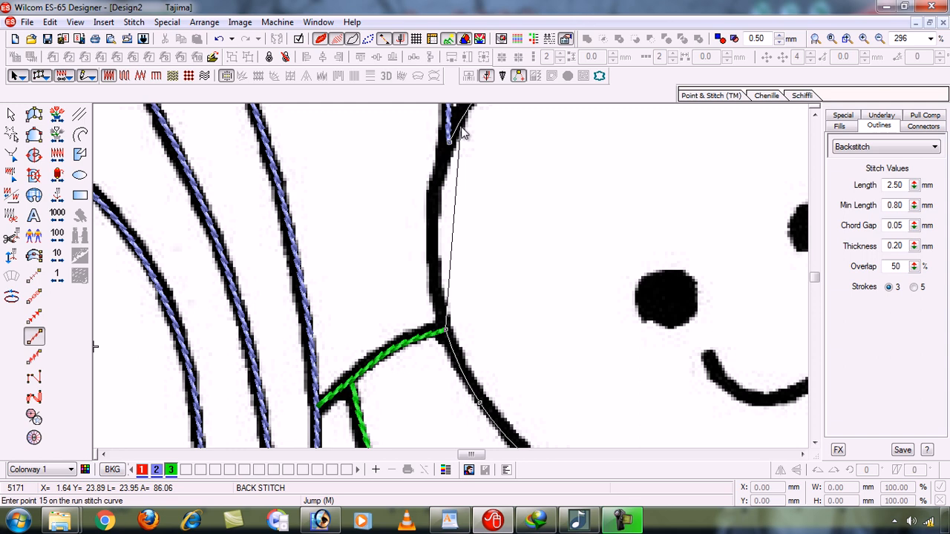
pyautogui.click(433, 223)
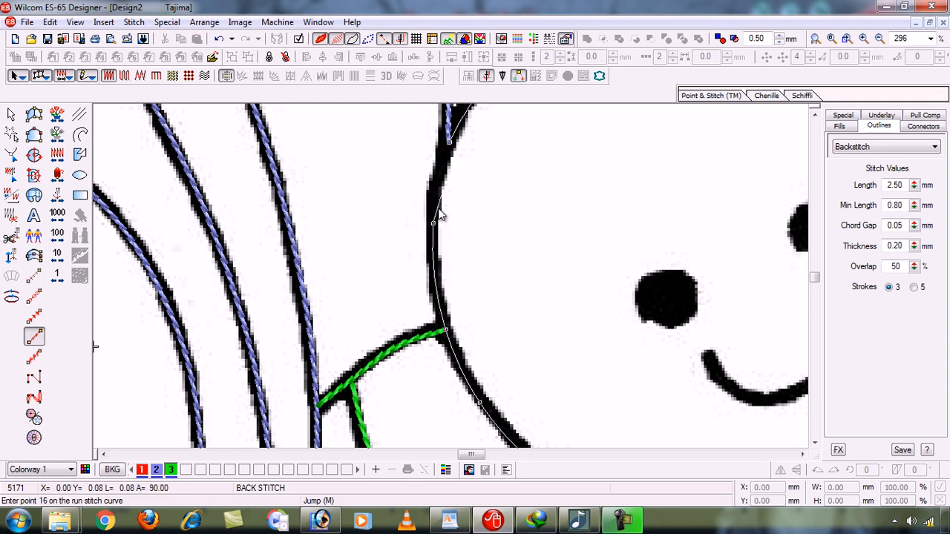
pyautogui.click(455, 149)
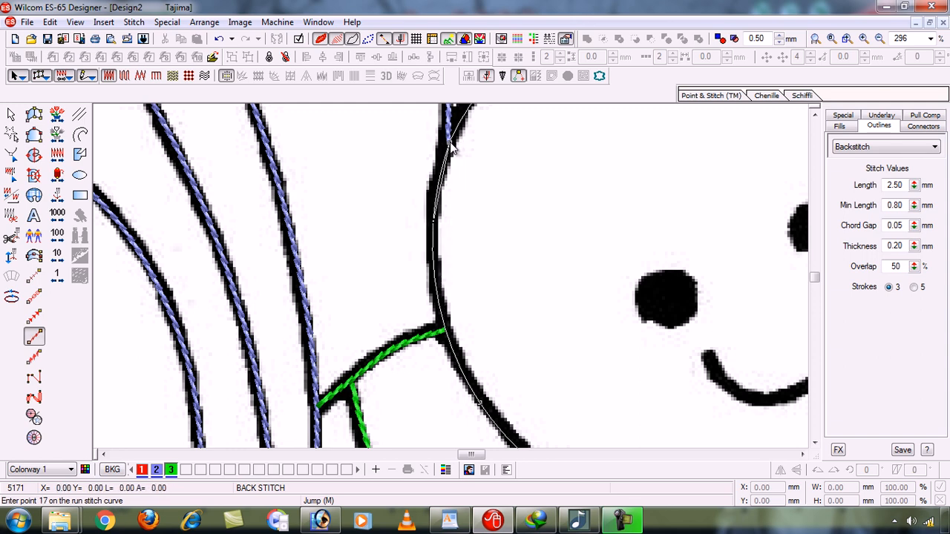
pyautogui.press('Return')
pyautogui.hotkey('shift', 'z')
pyautogui.hotkey('shift', 'z')
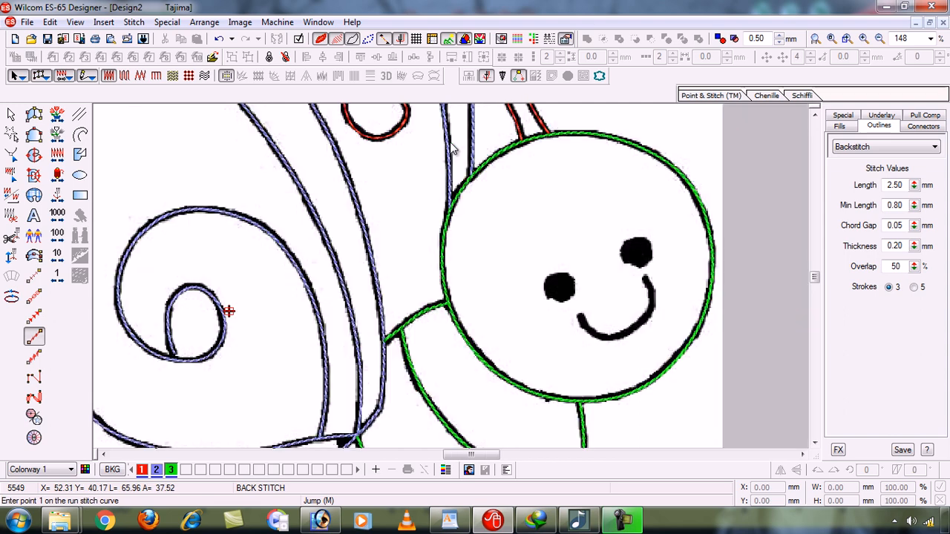
pyautogui.press('0')
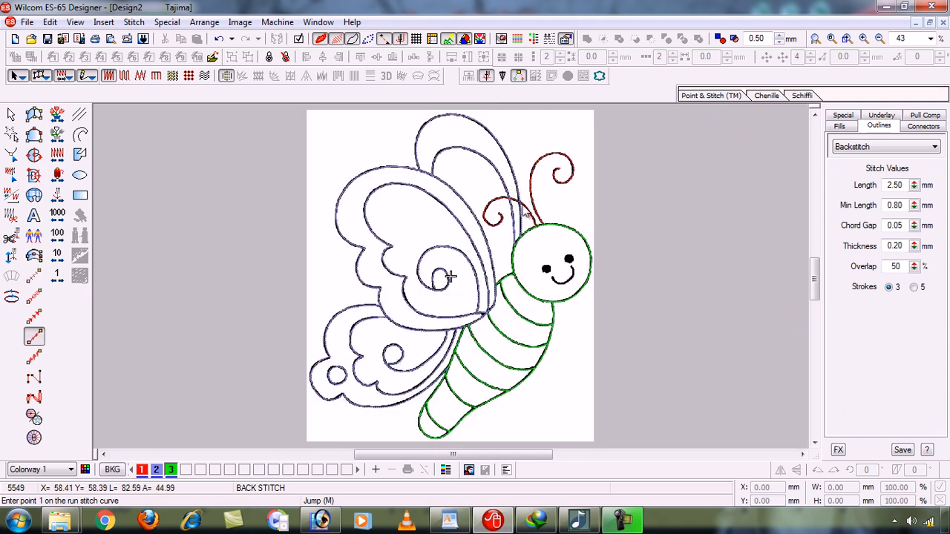
pyautogui.press('z')
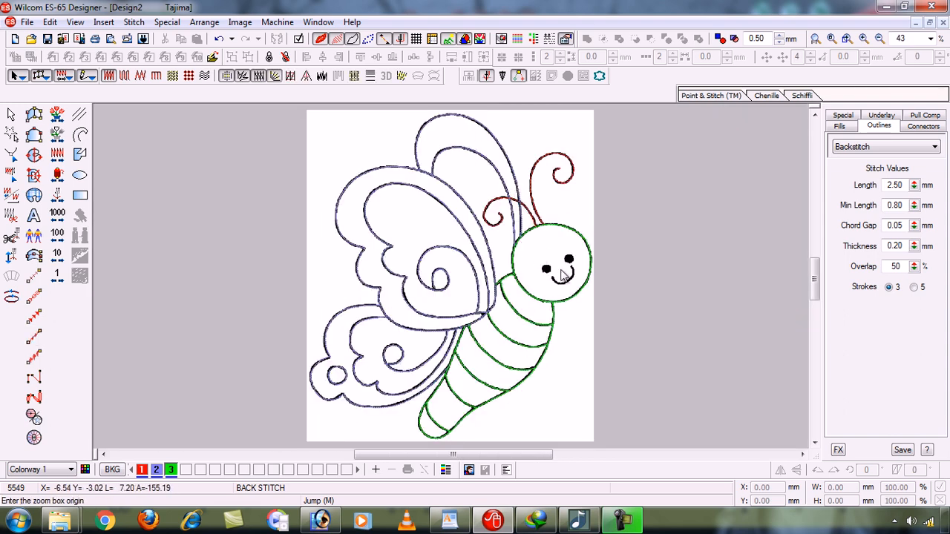
pyautogui.moveTo(521, 240); pyautogui.dragTo(590, 294)
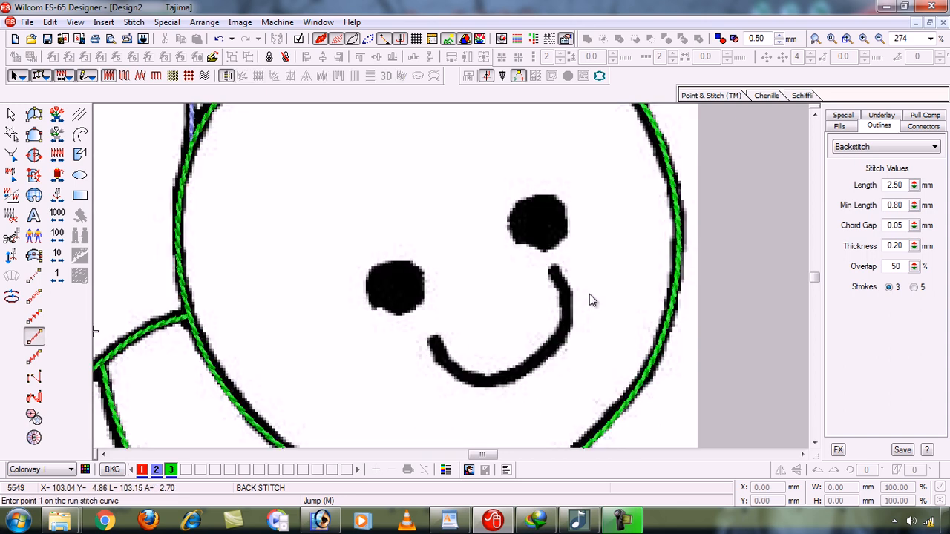
pyautogui.press('Escape')
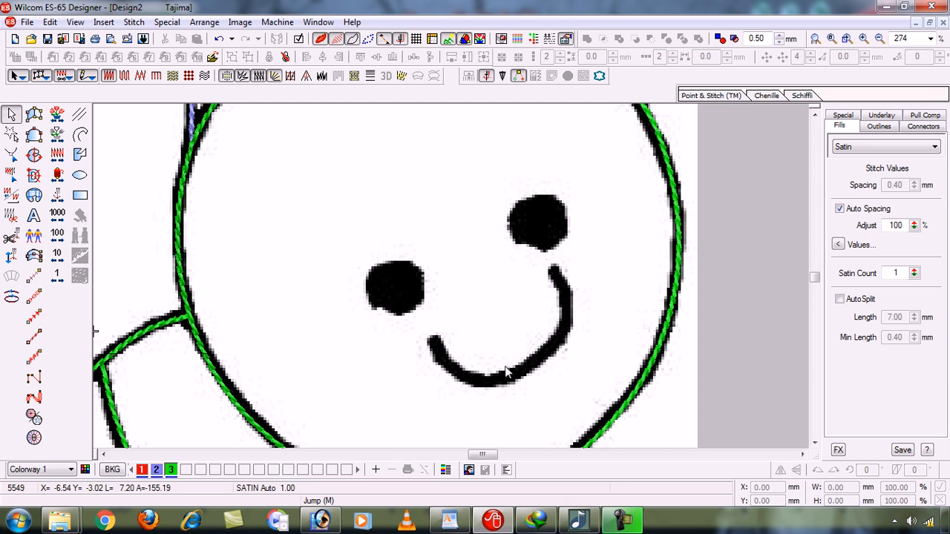
pyautogui.click(633, 524)
pyautogui.click(633, 524)
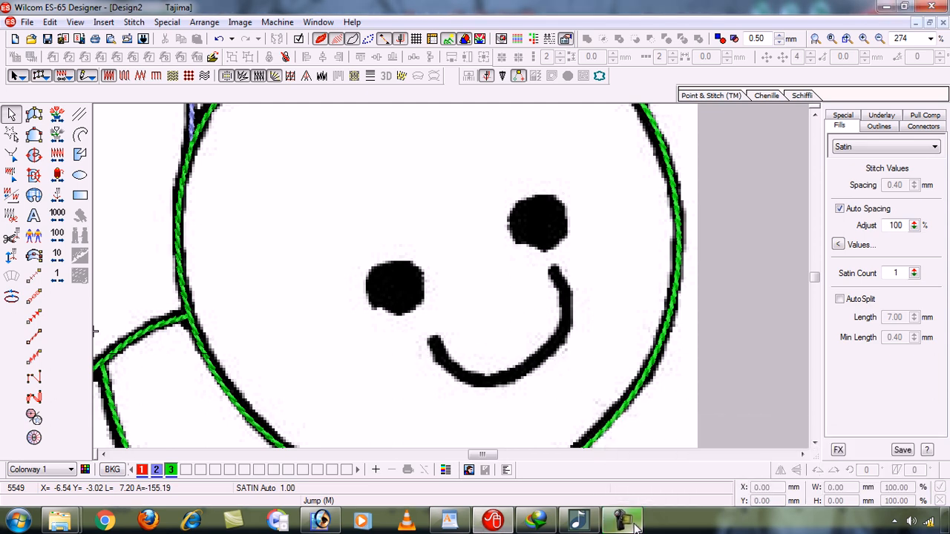
pyautogui.hotkey('shift', 'z')
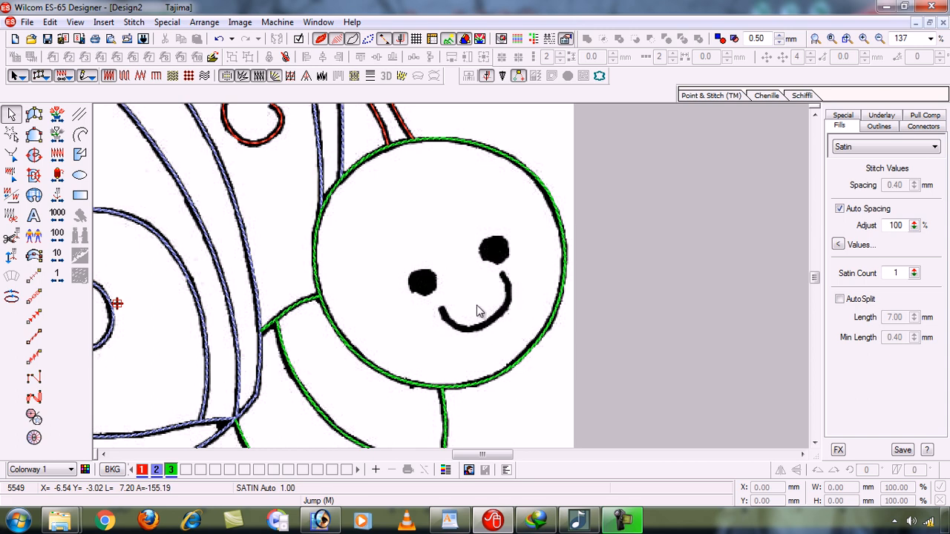
pyautogui.press('z')
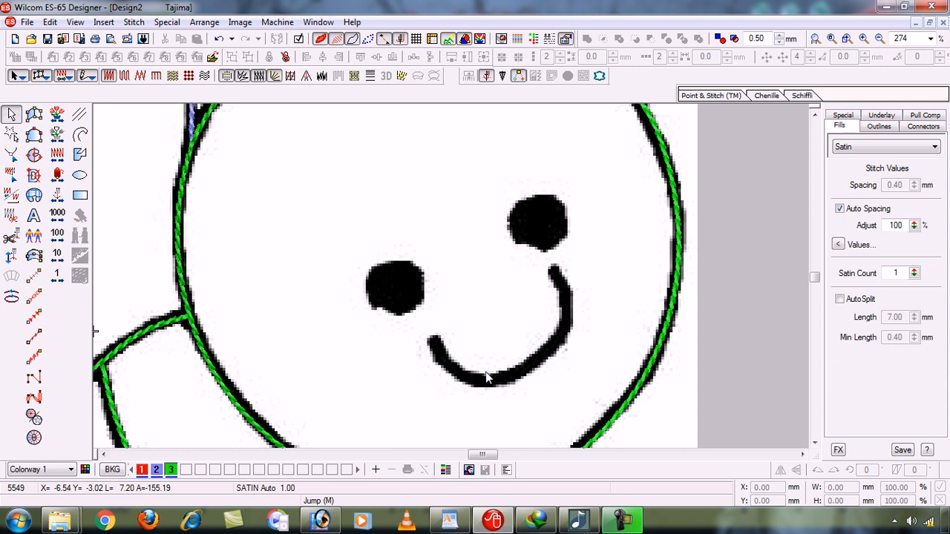
# Digitize the smile as a green satin Input C column along its centre line, from one mouth corner to the other
pyautogui.click(34, 257)
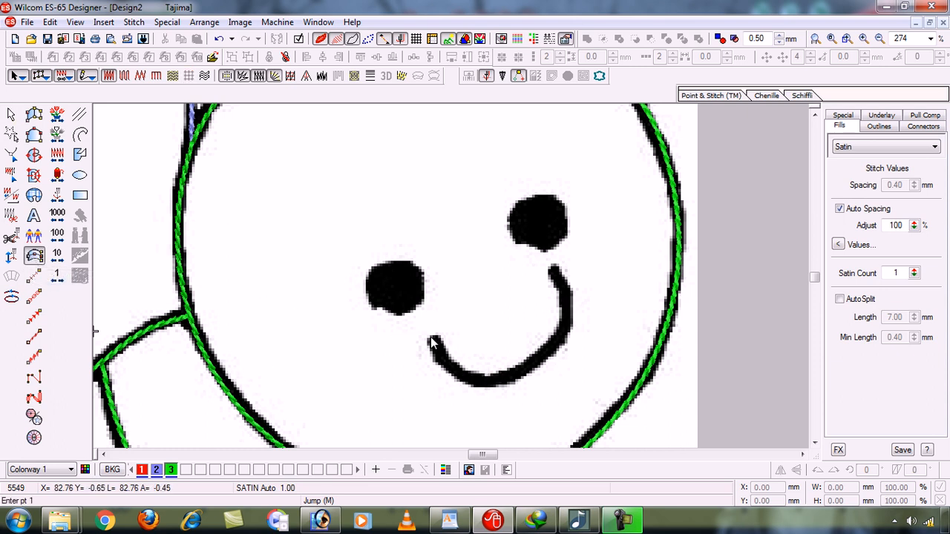
pyautogui.click(430, 338)
pyautogui.click(453, 368)
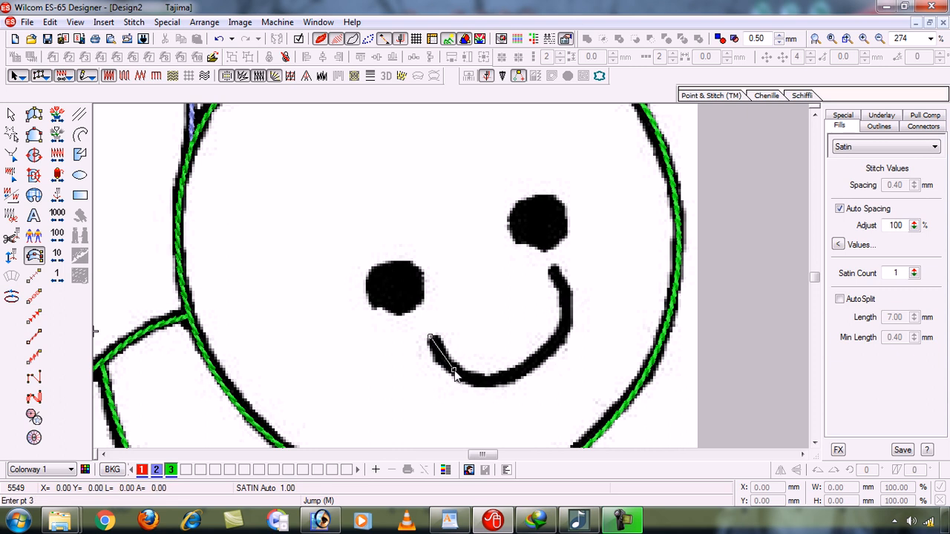
pyautogui.click(516, 377)
pyautogui.click(565, 326)
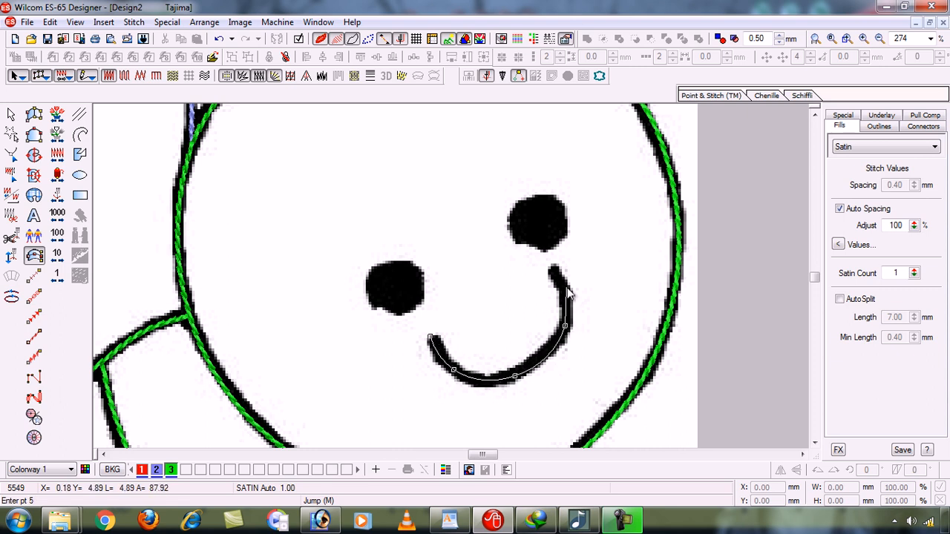
pyautogui.click(568, 291)
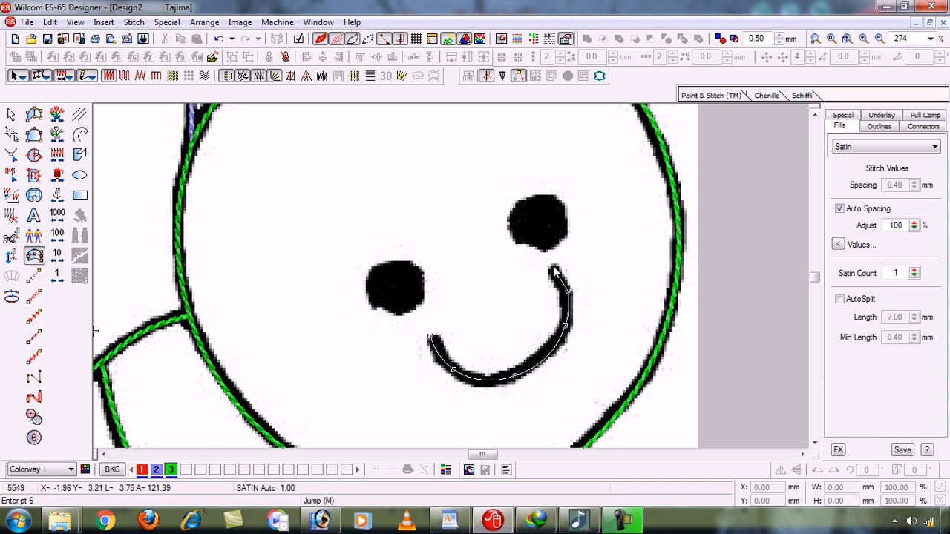
pyautogui.click(553, 269)
pyautogui.press('Return')
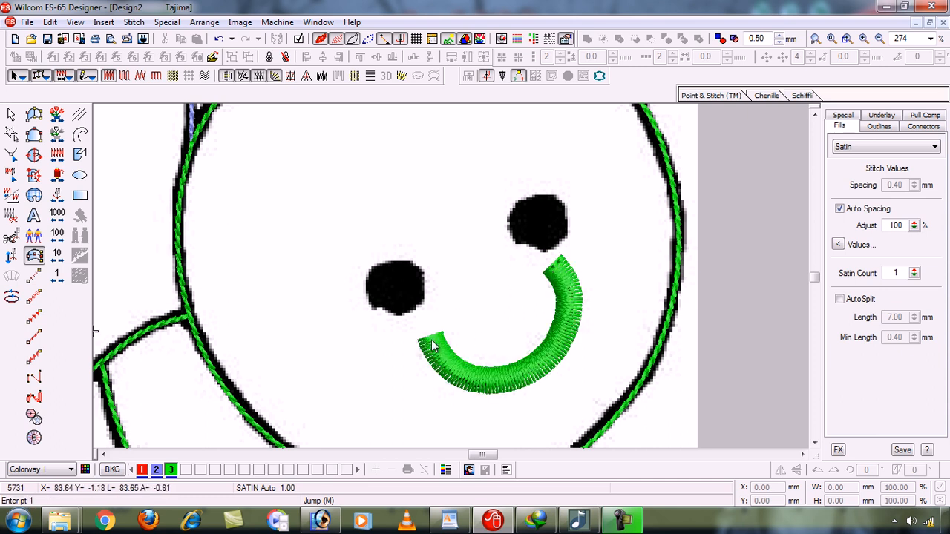
# Turn off Auto Spacing for the smile's satin column and set its stitch spacing to 0.30 mm
pyautogui.click(11, 114)
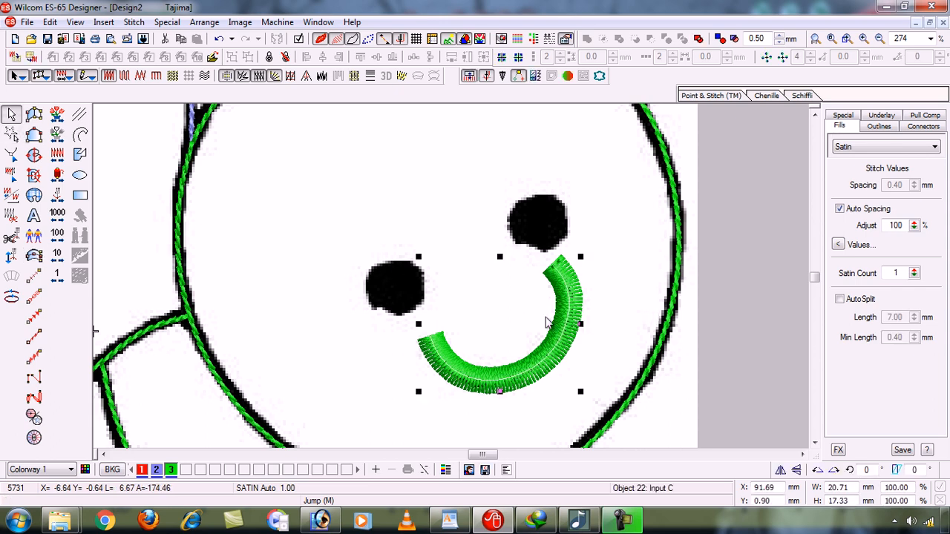
pyautogui.click(840, 209)
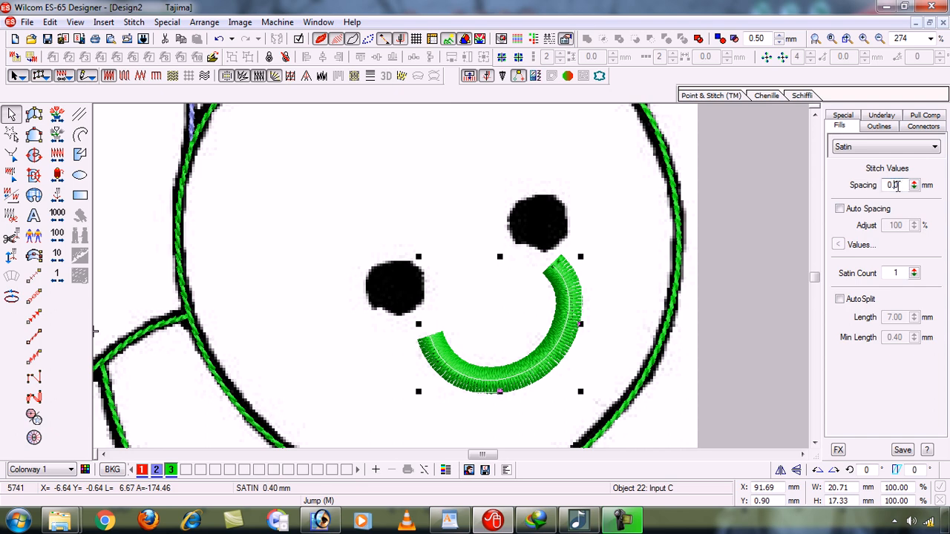
pyautogui.write('3')
pyautogui.press('Return')
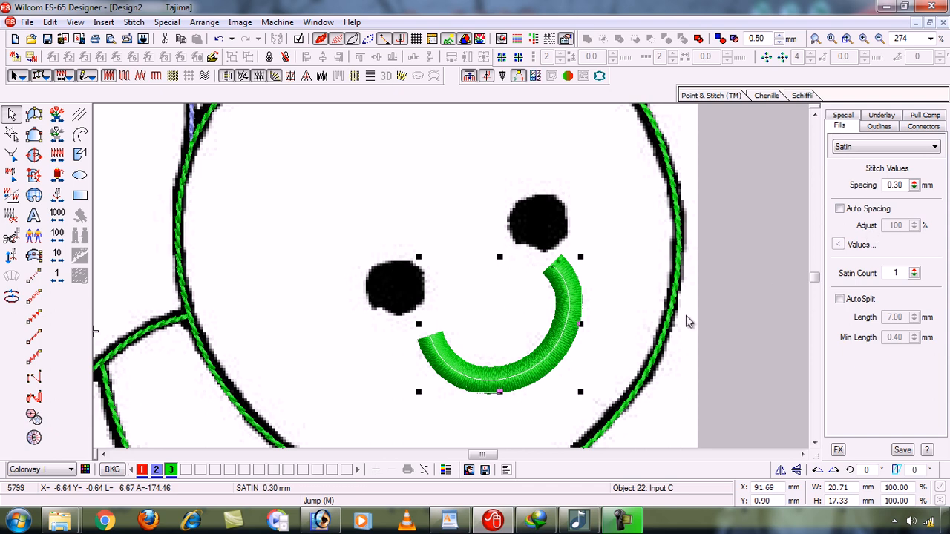
# Set the smile's Input C column width to 2.00 mm and deselect it
pyautogui.click(851, 116)
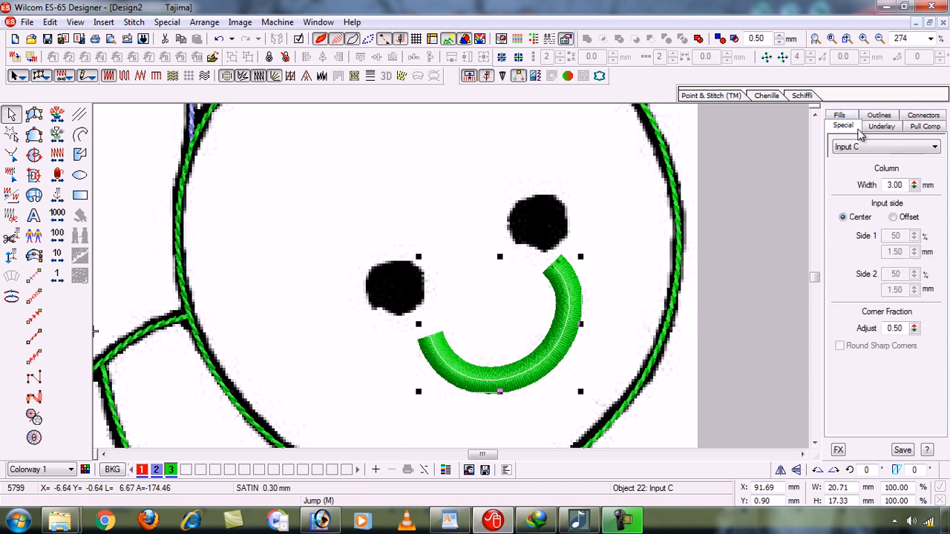
pyautogui.doubleClick(894, 185)
pyautogui.write('2')
pyautogui.press('Return')
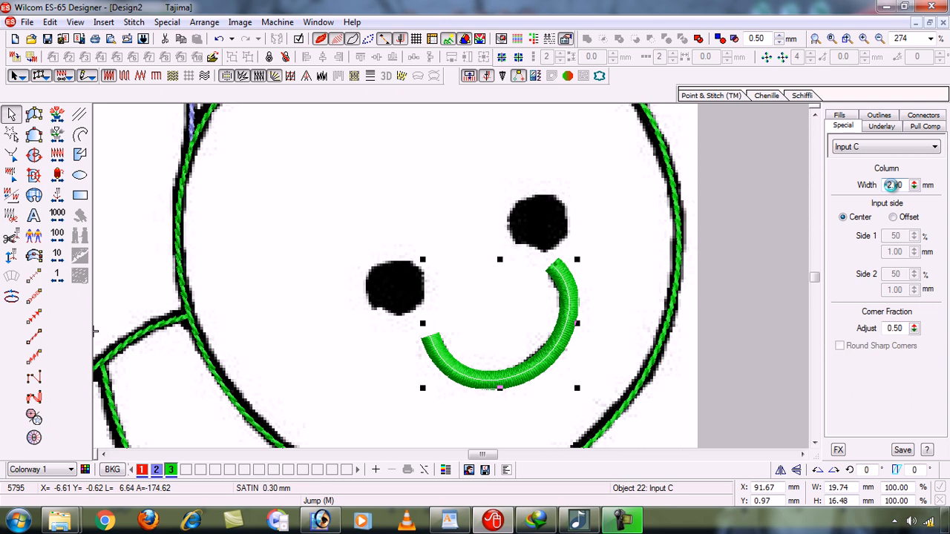
pyautogui.click(303, 303)
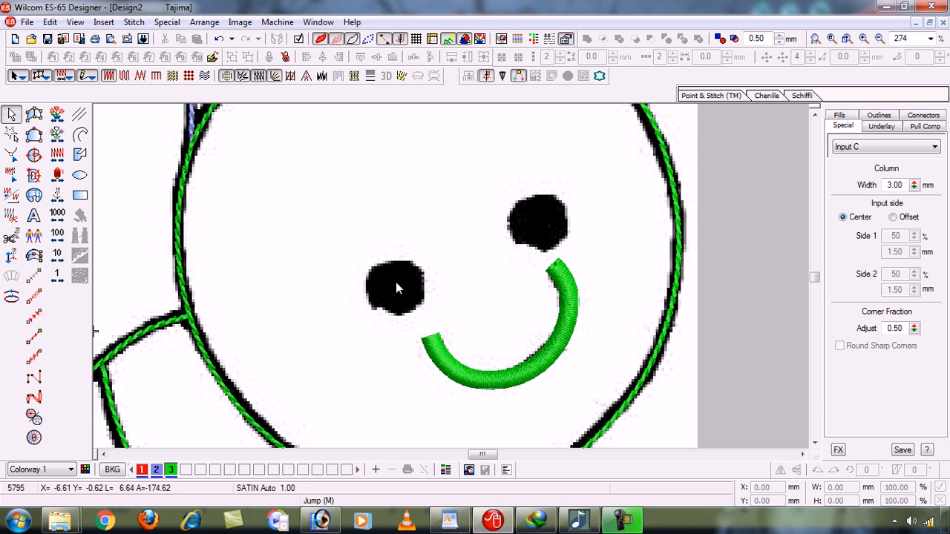
# Digitize the eye nearer the wings as a round satin-filled closed shape, tracing its boundary with curve points
pyautogui.click(33, 155)
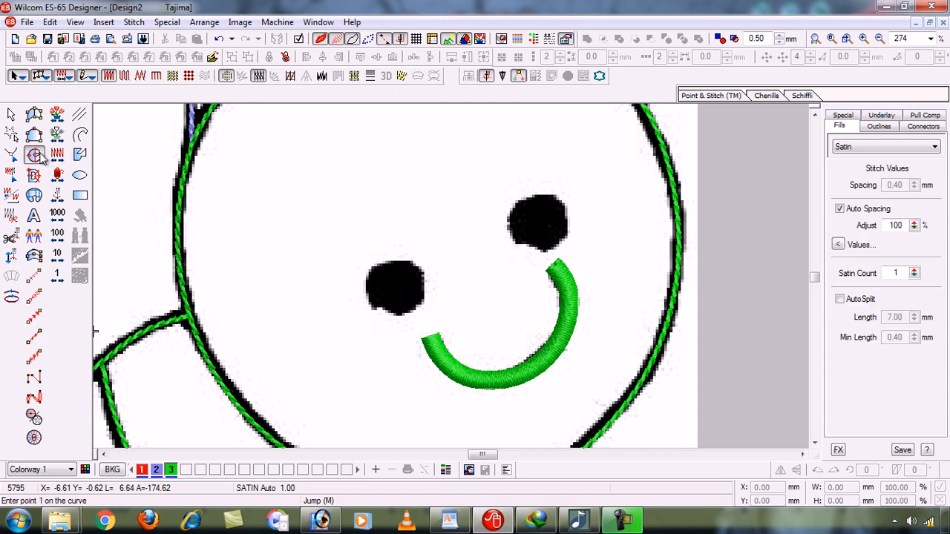
pyautogui.click(367, 294)
pyautogui.click(373, 266)
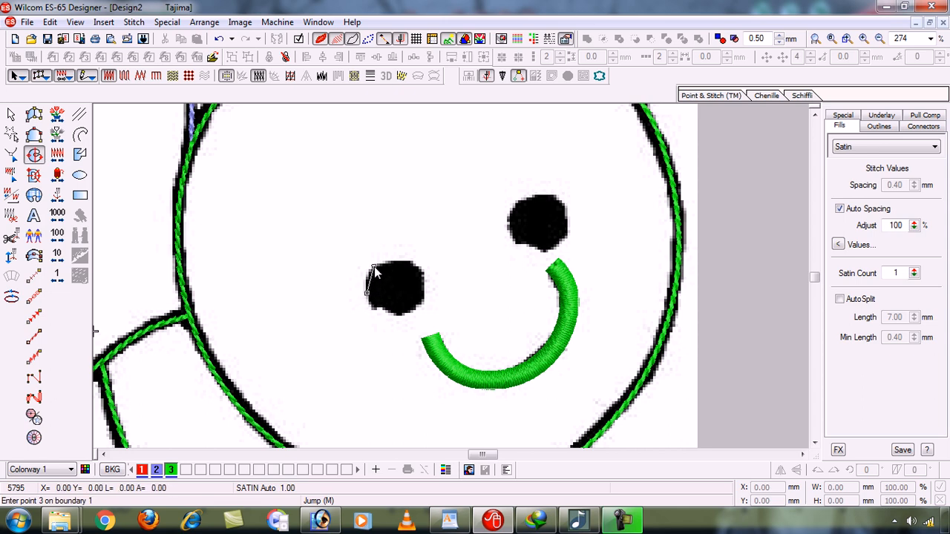
pyautogui.click(420, 270)
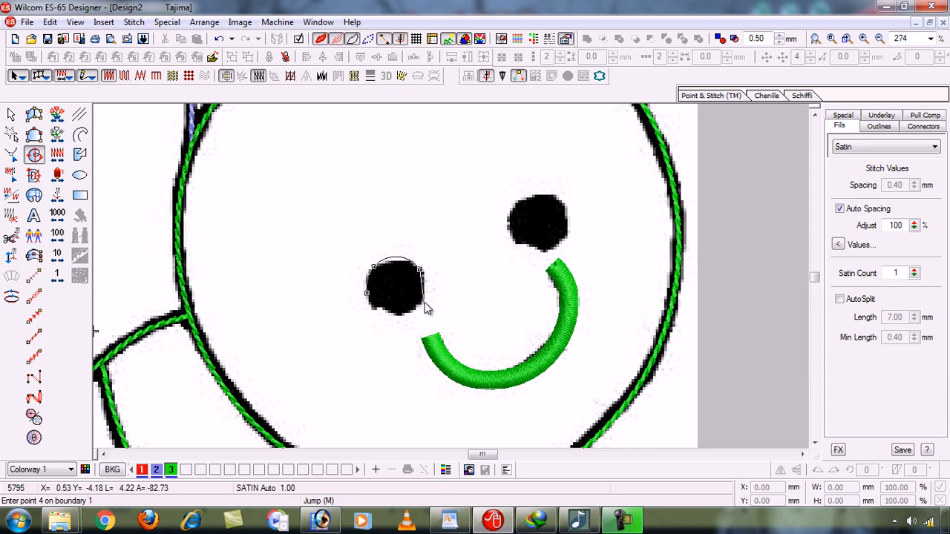
pyautogui.click(425, 302)
pyautogui.click(401, 318)
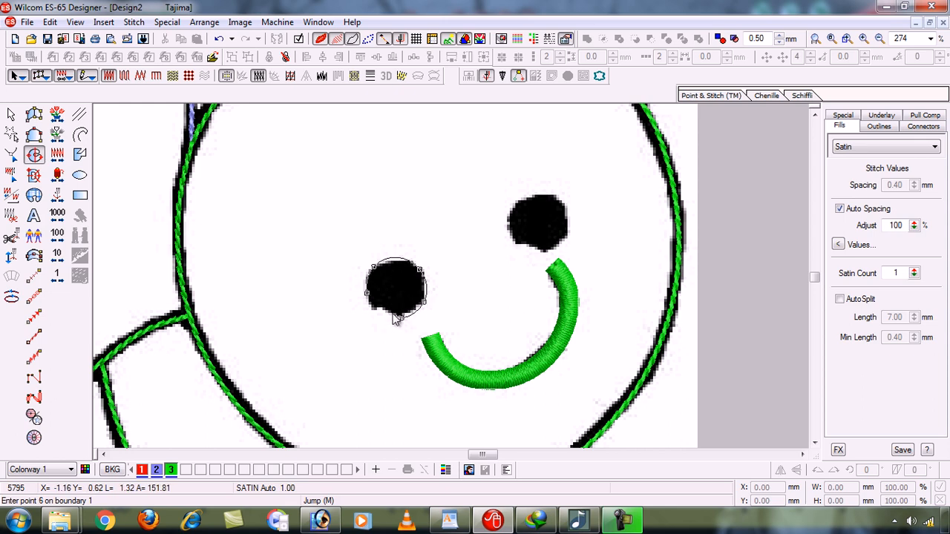
pyautogui.click(369, 299)
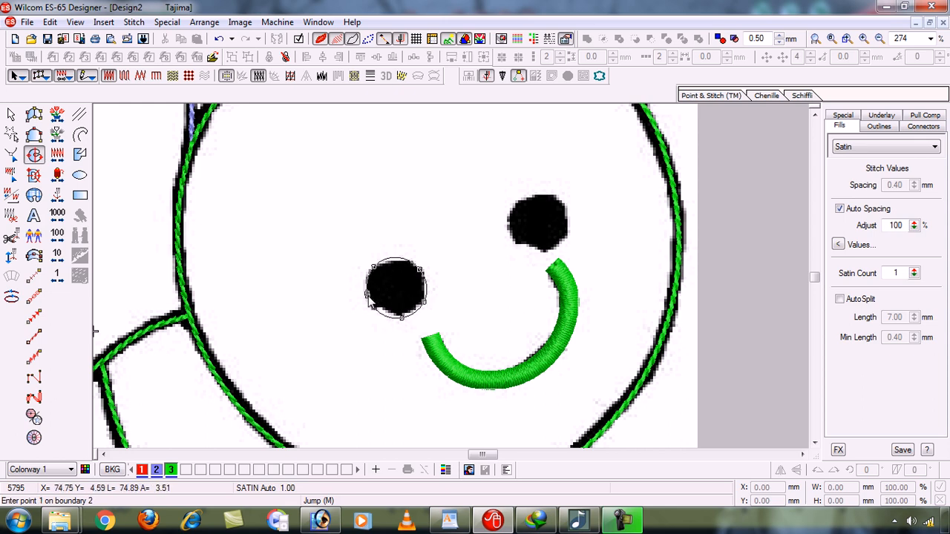
pyautogui.press('Return')
pyautogui.press('Return')
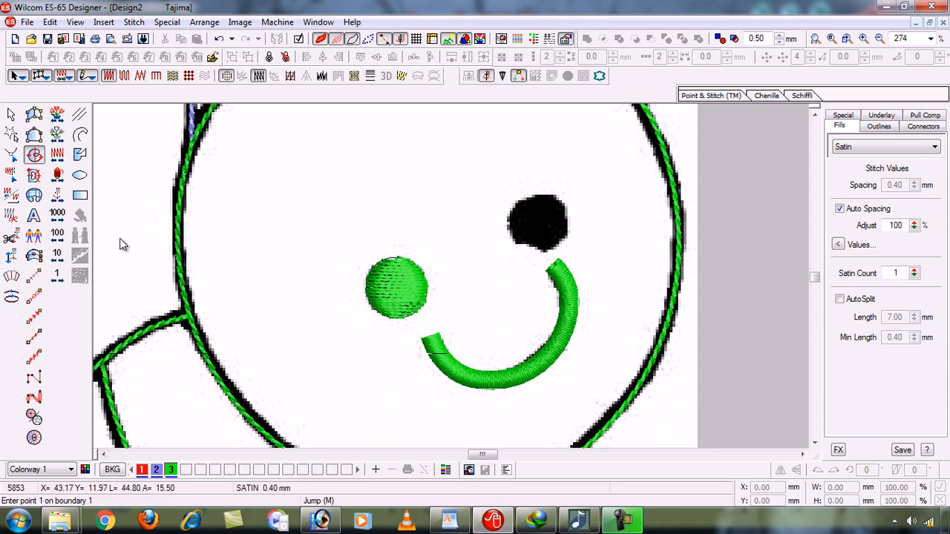
# Digitize the eye farther from the wings as a closed Input C satin ring, tracing its outline with curve points
pyautogui.click(41, 256)
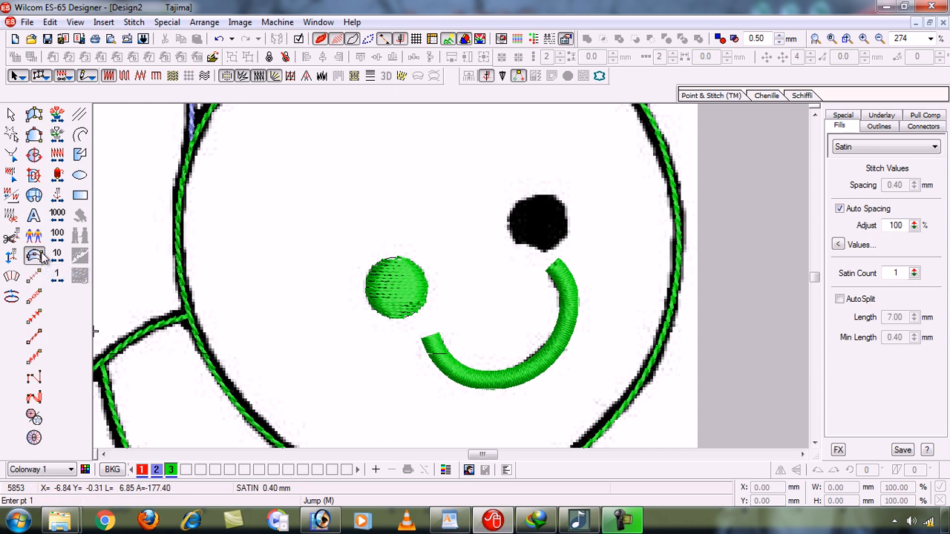
pyautogui.click(515, 239)
pyautogui.click(516, 202)
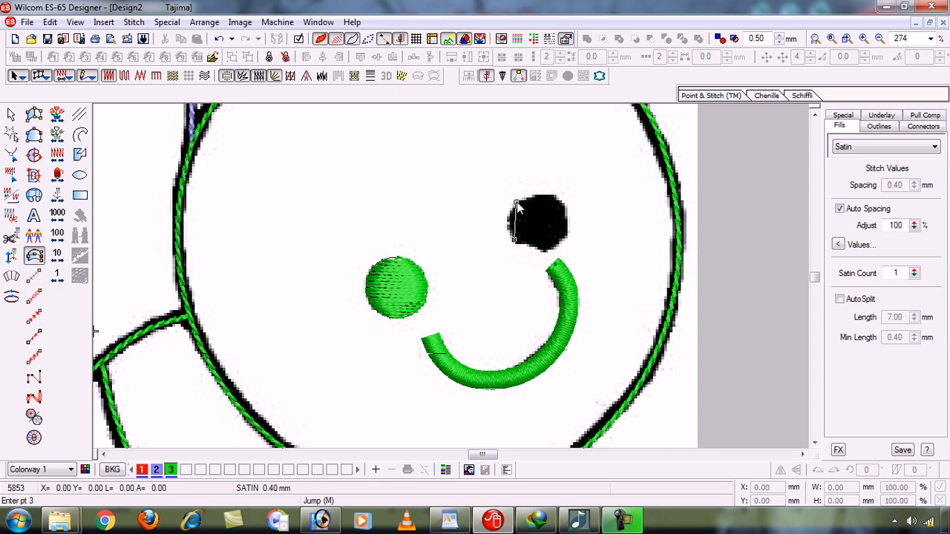
pyautogui.click(561, 201)
pyautogui.click(566, 233)
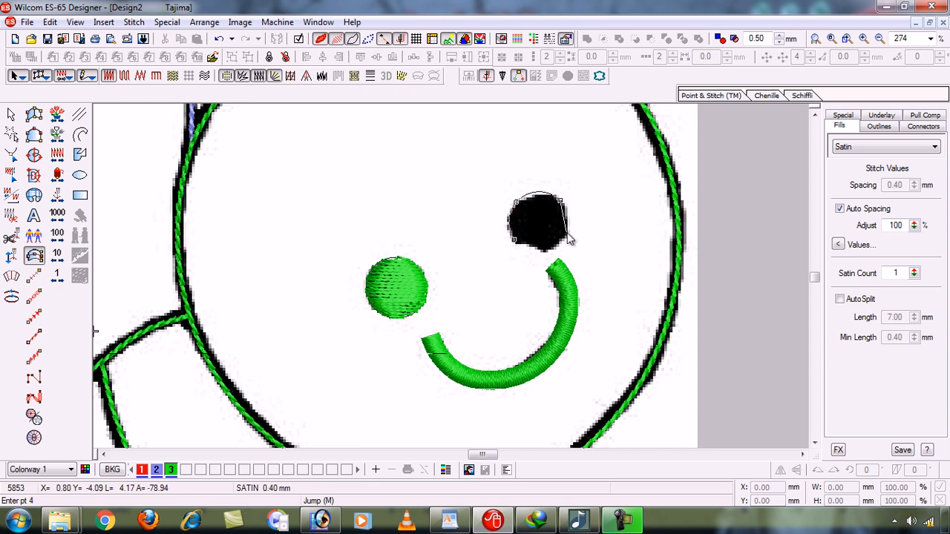
pyautogui.click(544, 253)
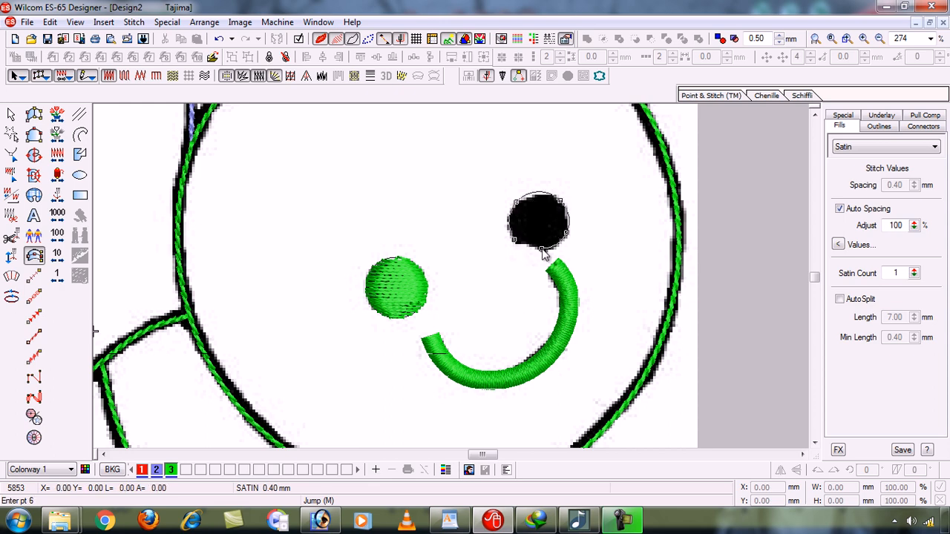
pyautogui.press('Return')
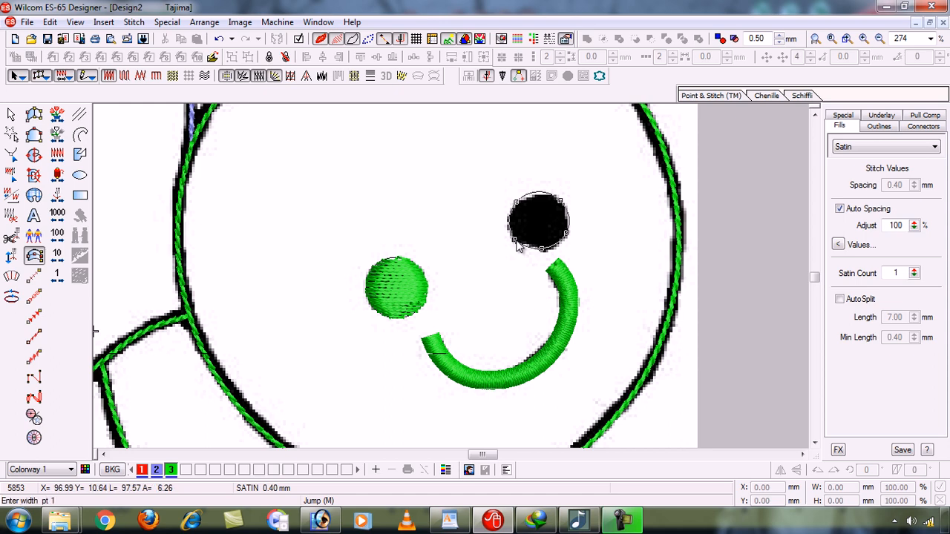
pyautogui.press('Return')
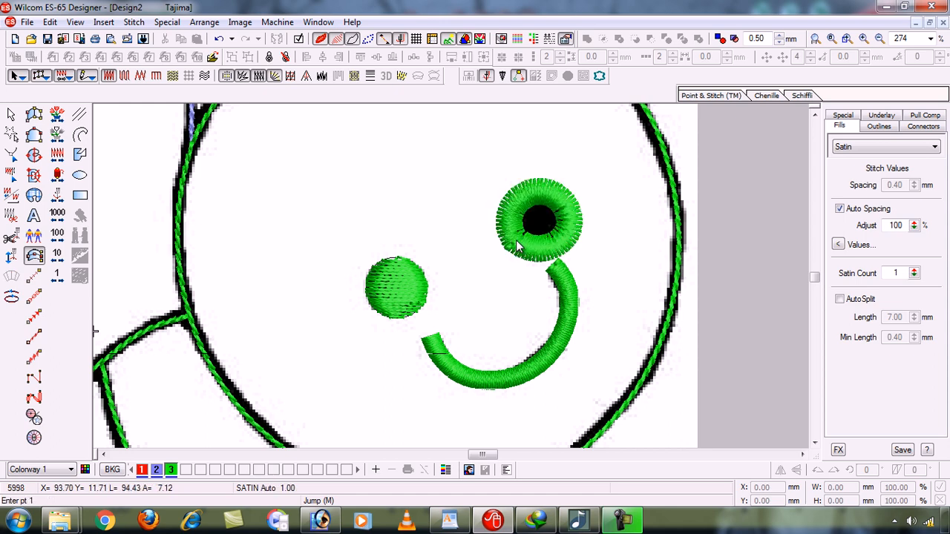
# Turn off Auto Spacing for the eye ring and set its satin stitch spacing to 0.30 mm
pyautogui.hotkey('shift', 'z')
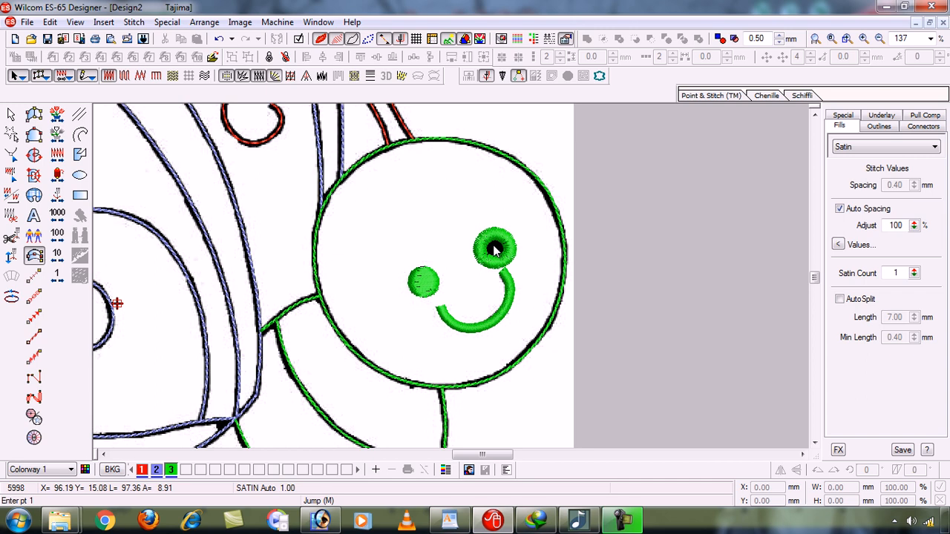
pyautogui.press('z')
pyautogui.click(11, 114)
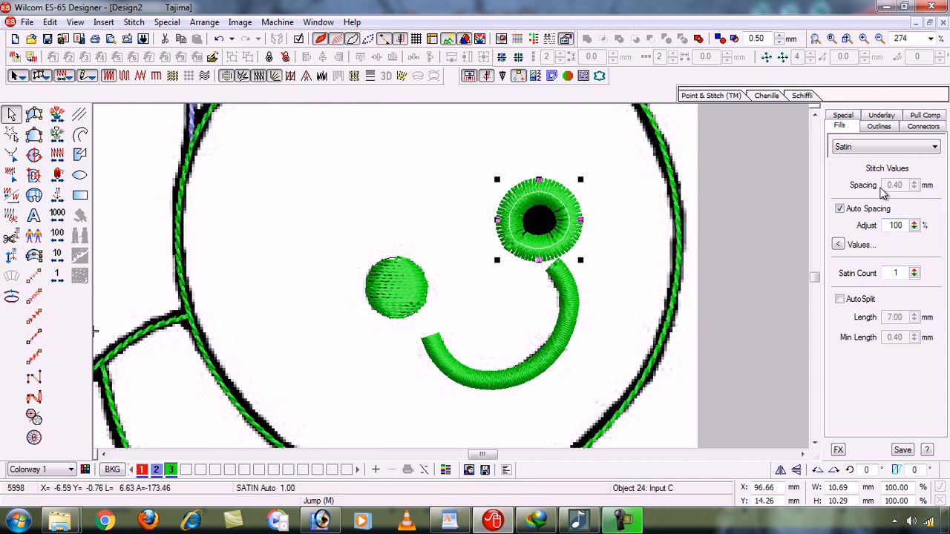
pyautogui.click(840, 208)
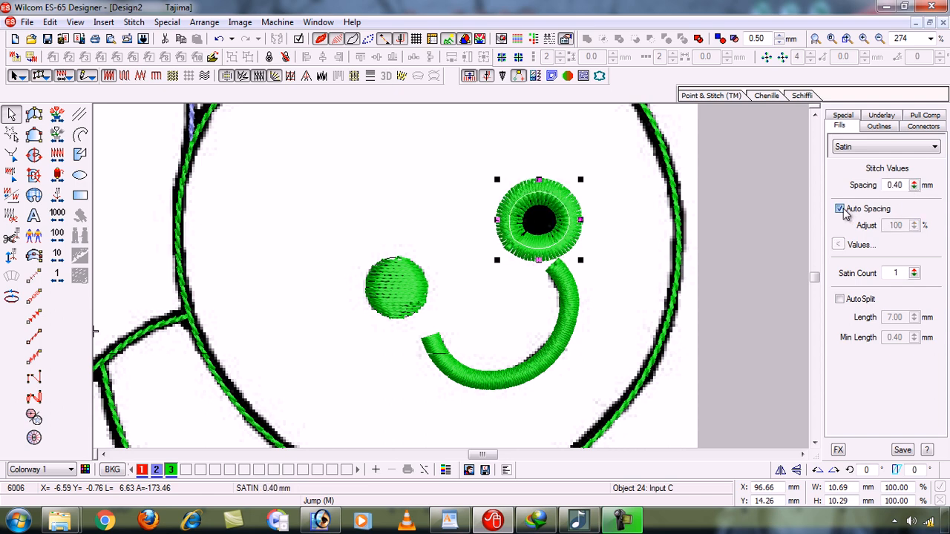
pyautogui.write('3')
pyautogui.press('Return')
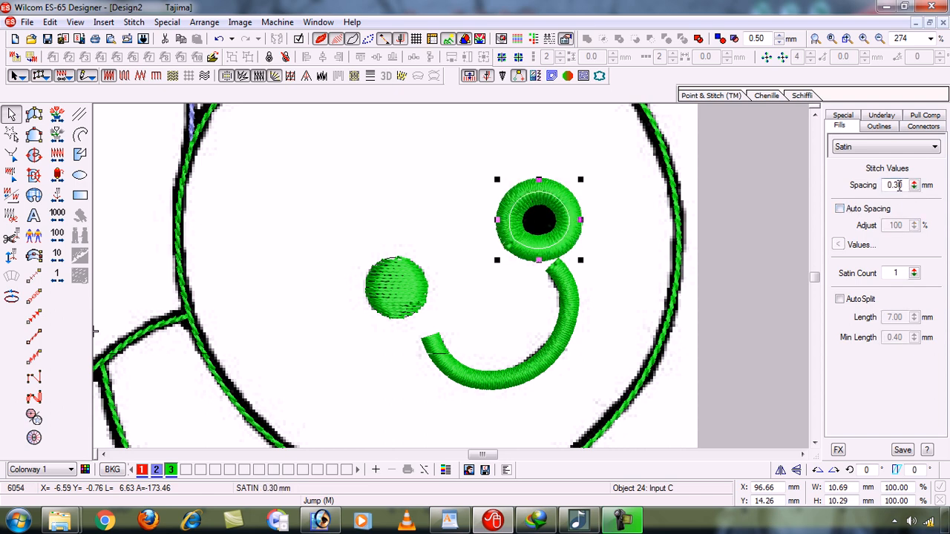
# Set the eye ring's Input C column width to 2.00 mm and deselect it
pyautogui.click(843, 115)
pyautogui.press('BackSpace')
pyautogui.write('3')
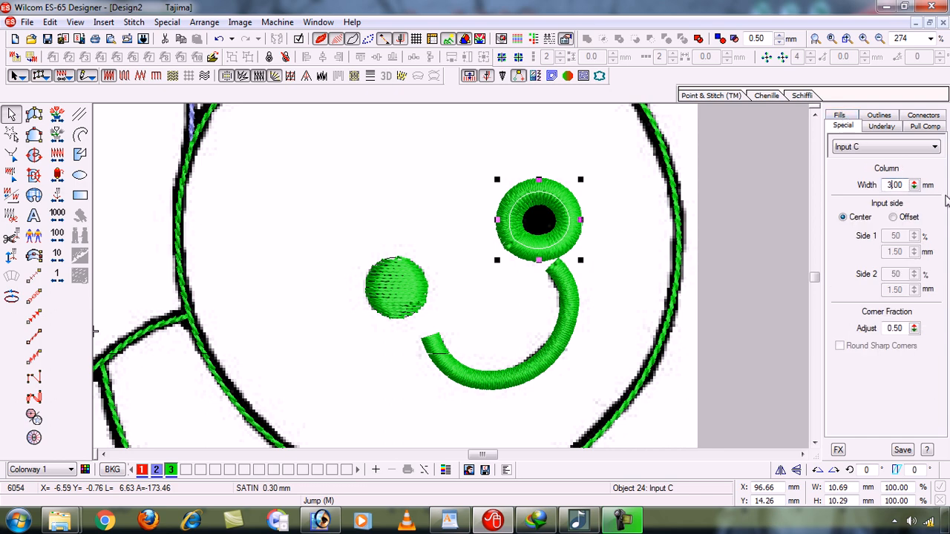
pyautogui.press('BackSpace')
pyautogui.write('2')
pyautogui.press('Return')
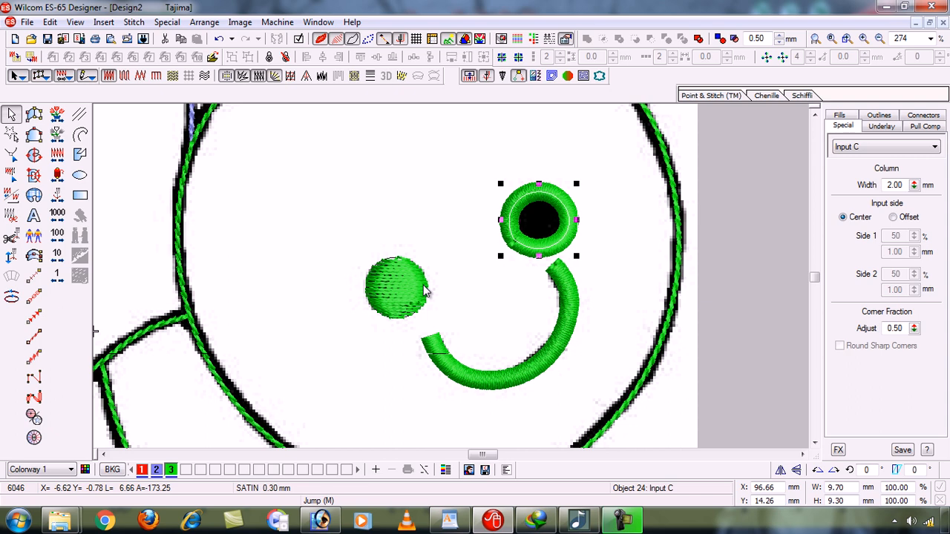
pyautogui.hotkey('shift', 'z')
pyautogui.press('Escape')
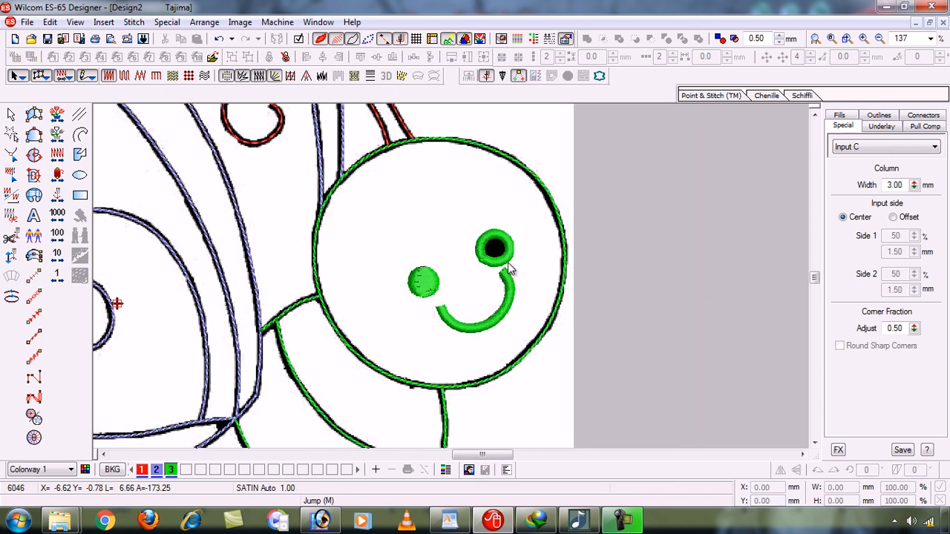
# Hide the artwork, shrink the eye ring proportionally to about 6.9 mm wide, and move it slightly up and toward the wings
pyautogui.press('t')
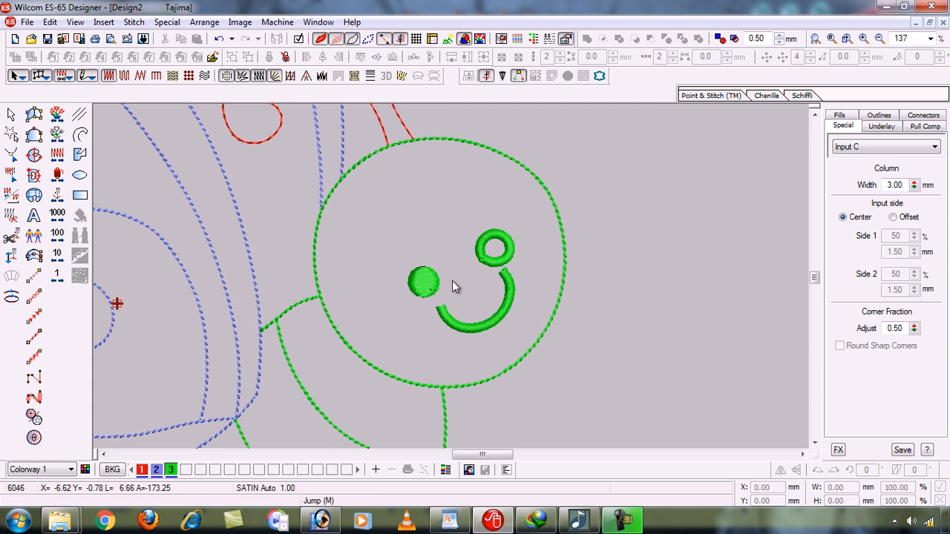
pyautogui.click(501, 241)
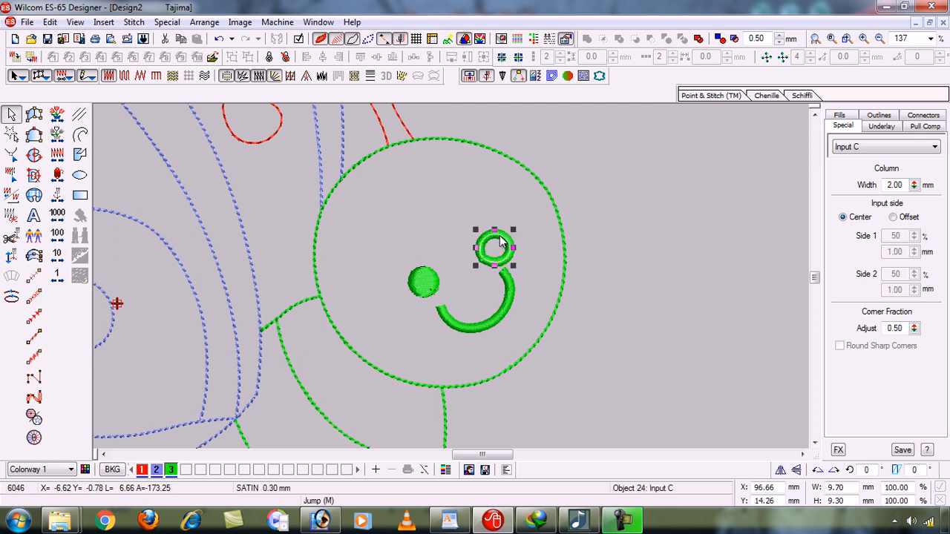
pyautogui.moveTo(513, 231); pyautogui.dragTo(500, 239)
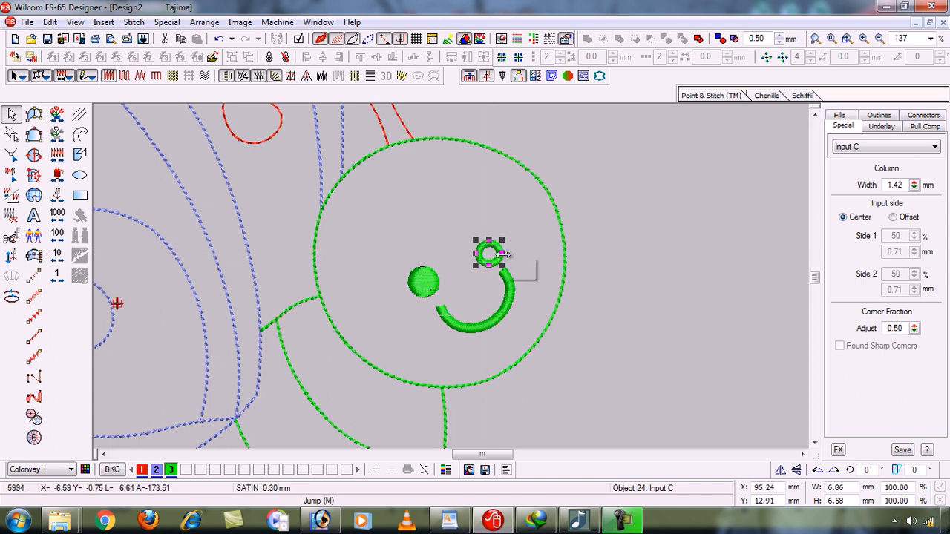
pyautogui.moveTo(490, 254); pyautogui.dragTo(486, 247)
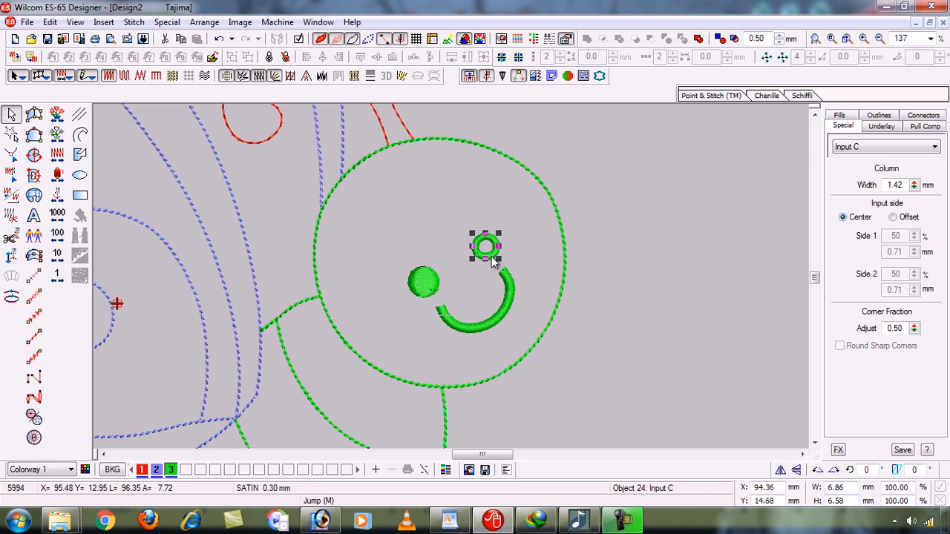
# Delete the Input C eye ring and the satin-filled eye nearer the wings, with the artwork shown again
pyautogui.click(490, 256)
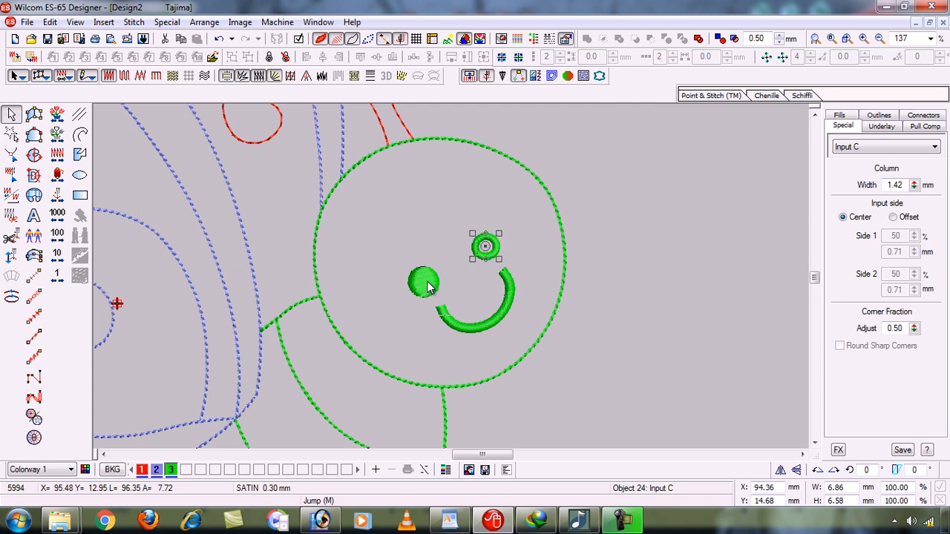
pyautogui.press('Delete')
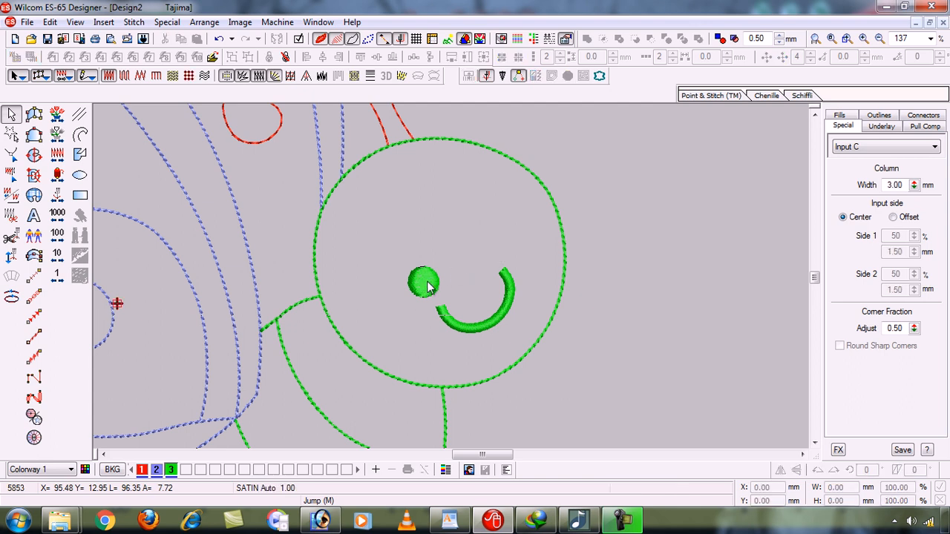
pyautogui.press('z')
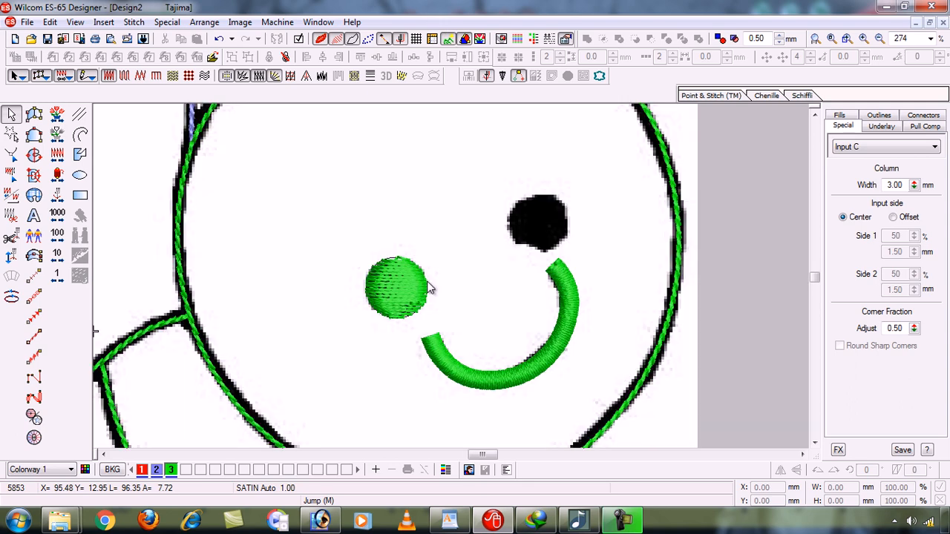
pyautogui.click(381, 297)
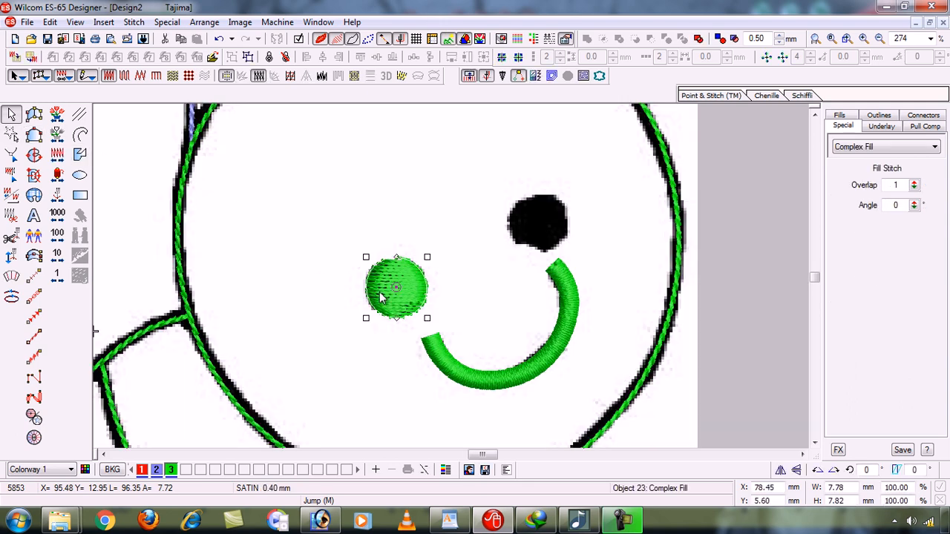
pyautogui.press('Delete')
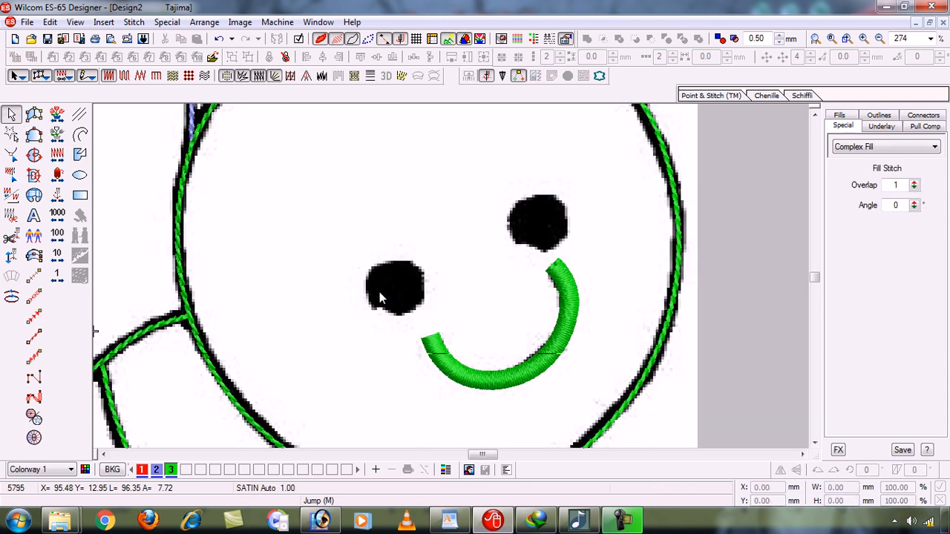
# Draw a vector circle about 7.40 mm in diameter over the artwork's eye nearer the wings
pyautogui.click(80, 175)
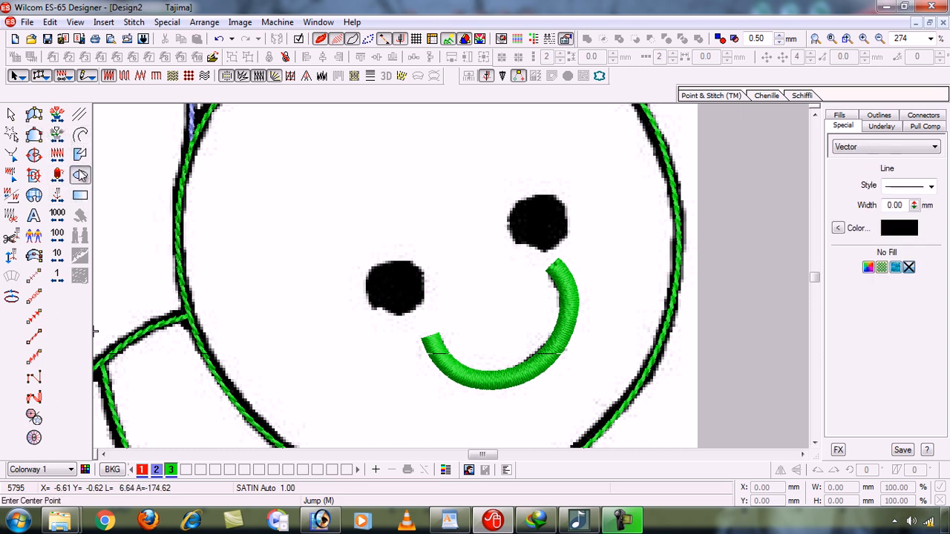
pyautogui.click(397, 284)
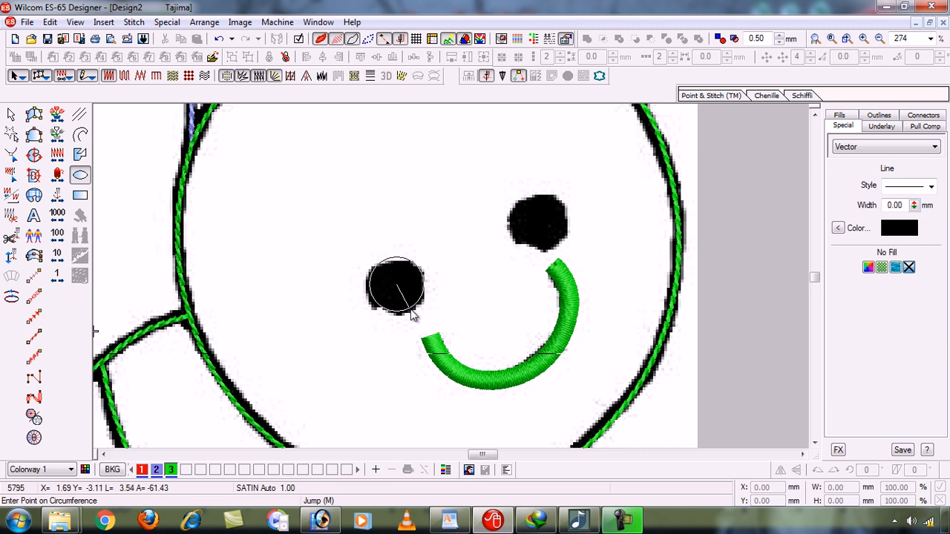
pyautogui.click(412, 312)
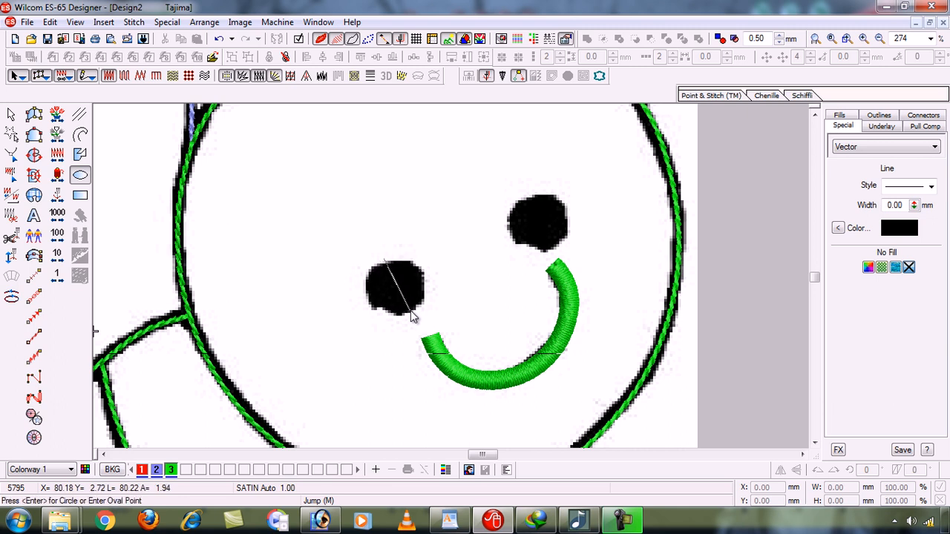
pyautogui.press('Return')
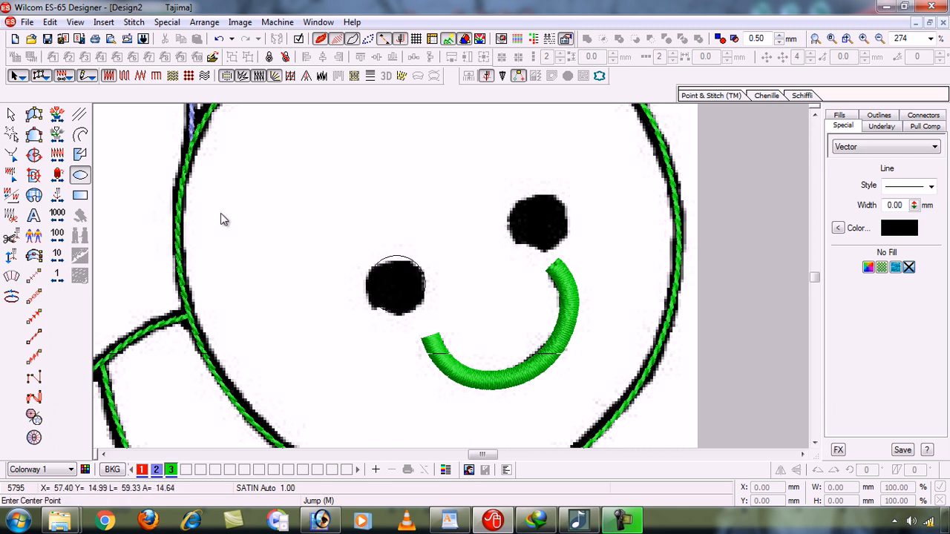
# Set the circle's line color to light yellow from the basic colors
pyautogui.click(17, 113)
pyautogui.click(834, 233)
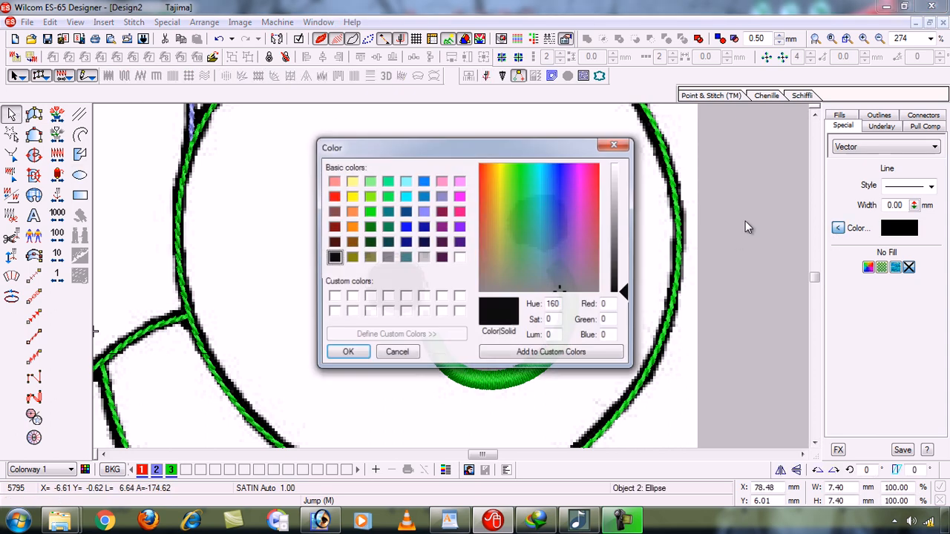
pyautogui.click(351, 183)
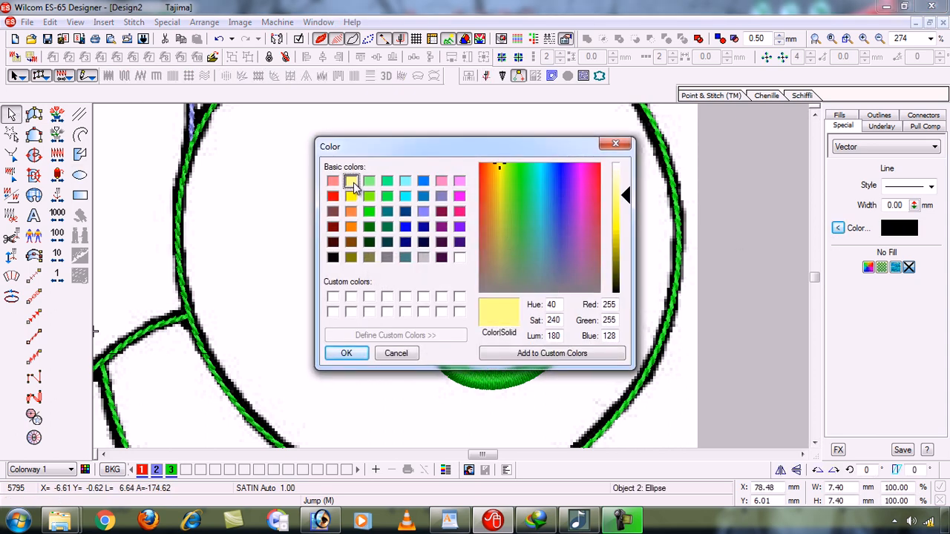
pyautogui.press('Return')
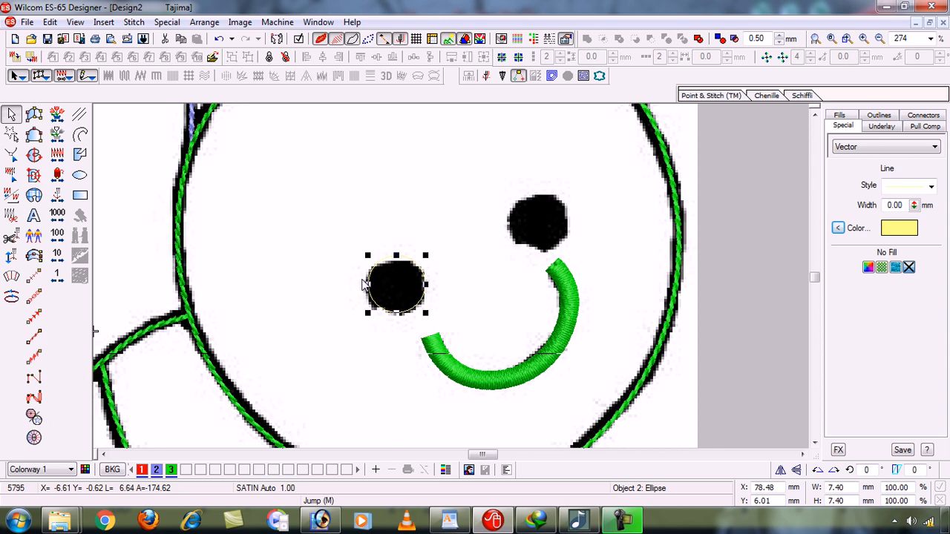
# Copy the yellow circle, place the duplicate over the eye farther from the wings, and deselect it
pyautogui.hotkey('ctrl', 'c')
pyautogui.hotkey('ctrl', 'v')
pyautogui.moveTo(421, 268); pyautogui.dragTo(564, 213)
pyautogui.click(478, 310)
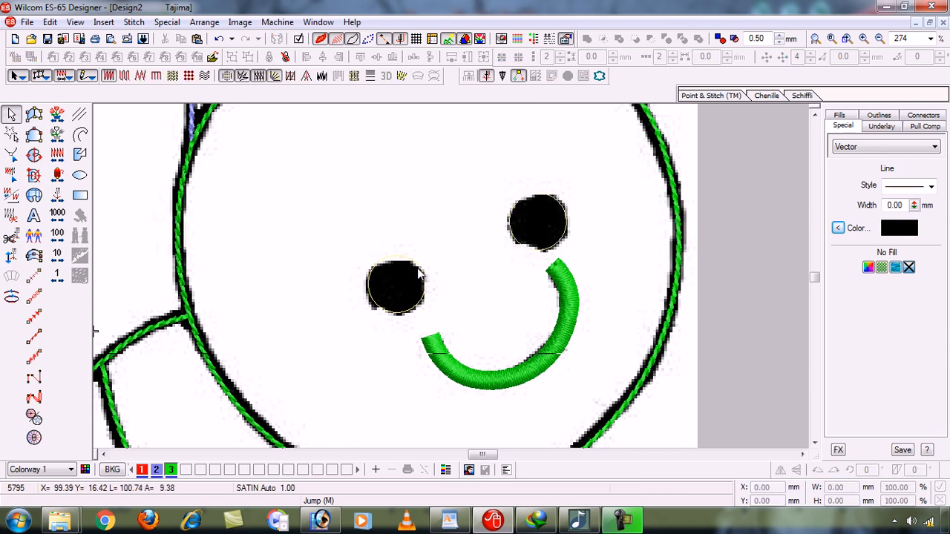
# Convert the circle over the eye nearer the wings to a satin Complex Fill, with its entry point on the wing side
pyautogui.click(419, 275)
pyautogui.click(34, 155)
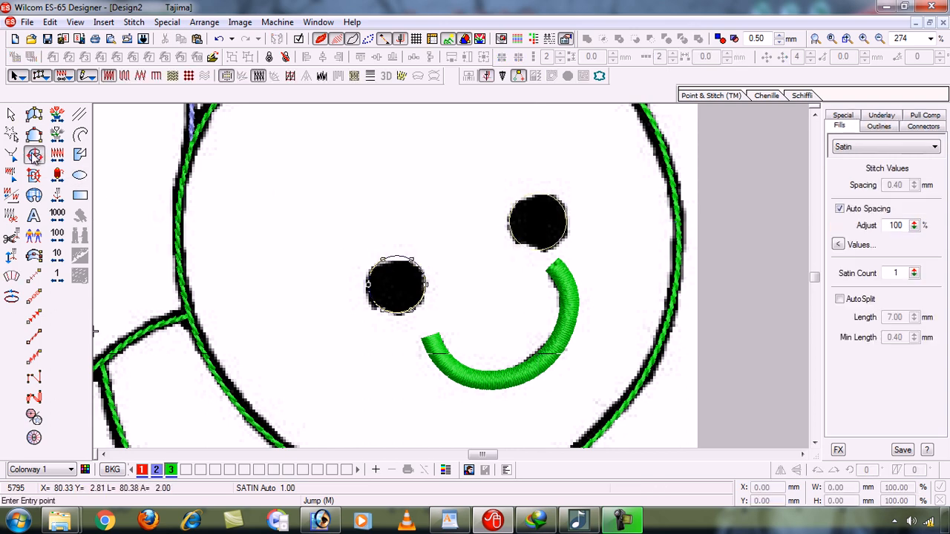
pyautogui.click(354, 279)
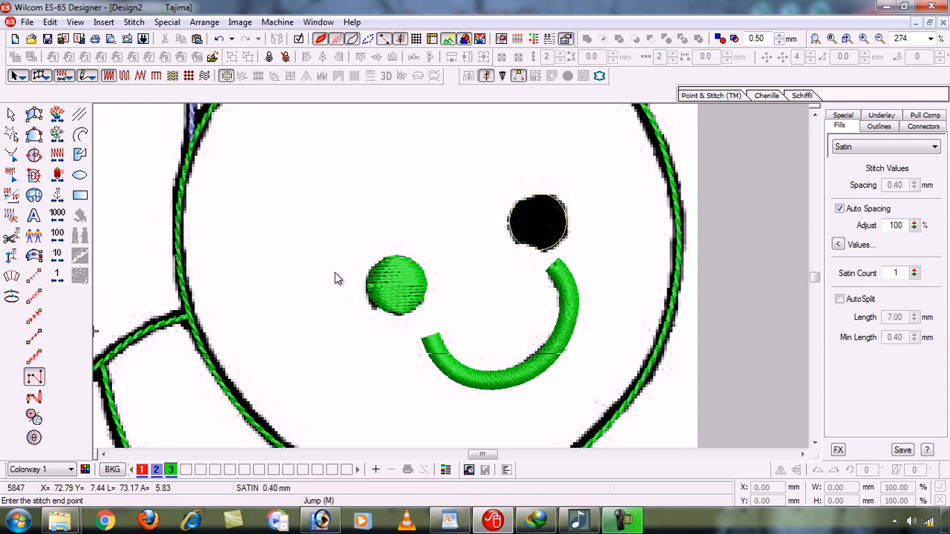
# Convert the circle over the eye farther from the wings to a satin Complex Fill
pyautogui.click(510, 217)
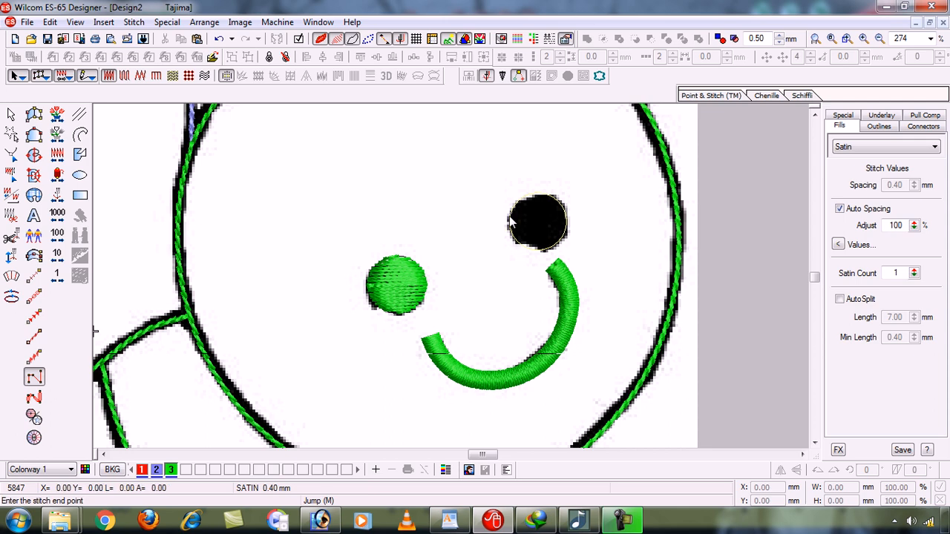
pyautogui.click(12, 115)
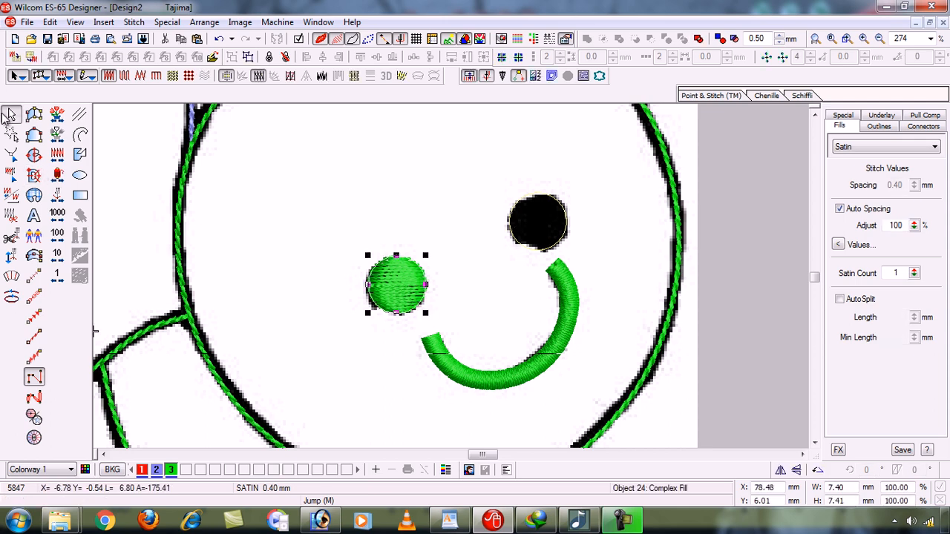
pyautogui.click(509, 223)
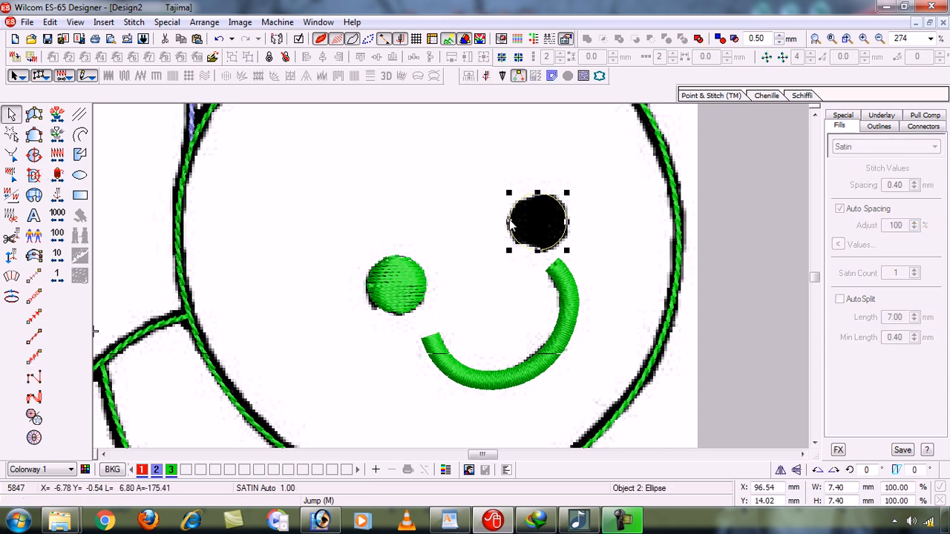
pyautogui.click(33, 154)
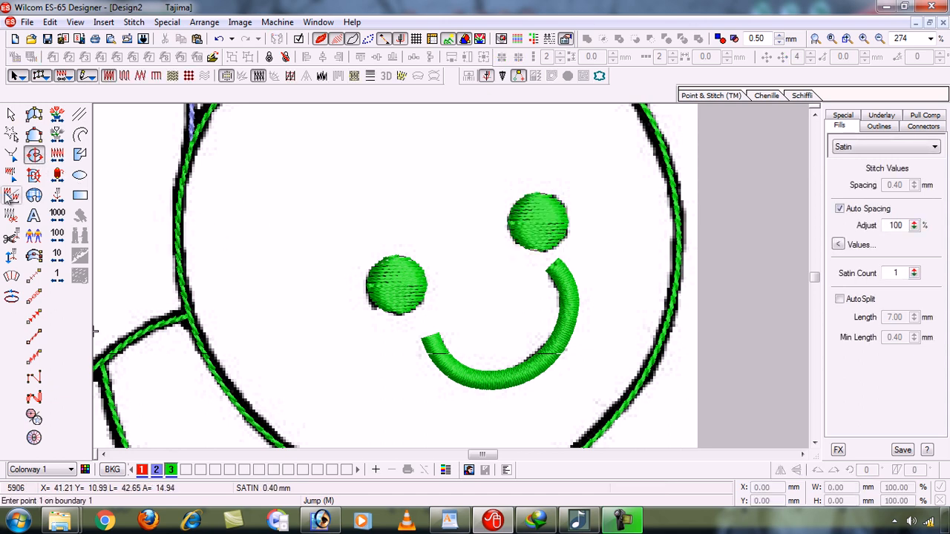
pyautogui.click(11, 114)
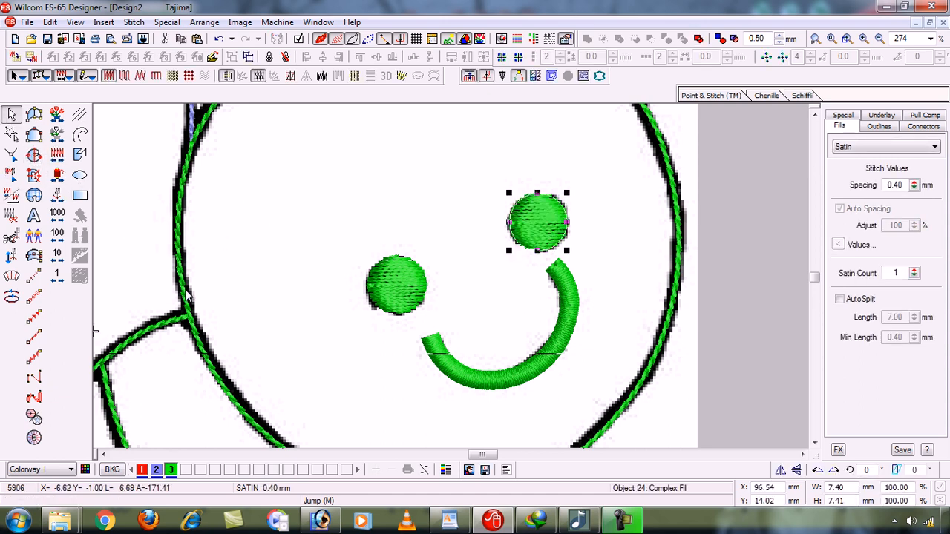
# Add three horizontal stitch angle lines across the upper, middle and lower parts of the satin eye nearer the wings
pyautogui.click(382, 291)
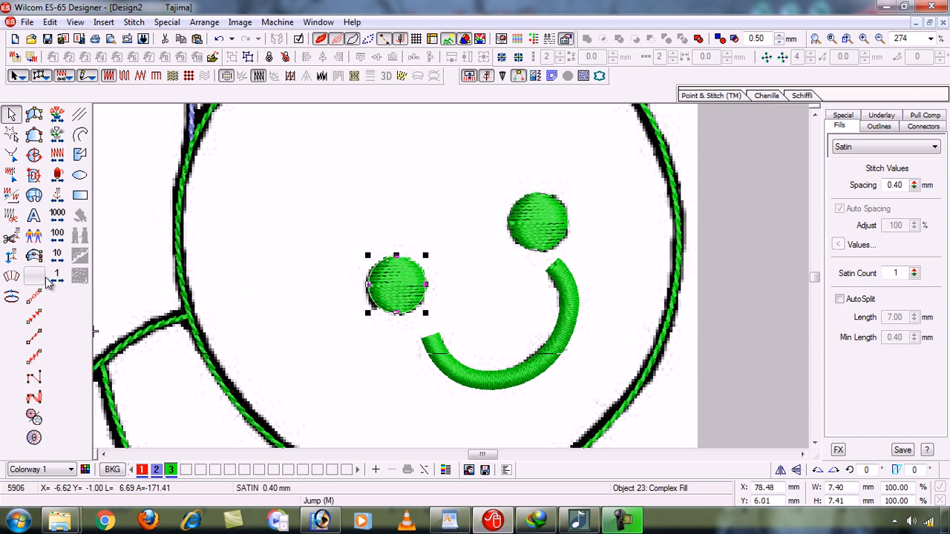
pyautogui.click(13, 277)
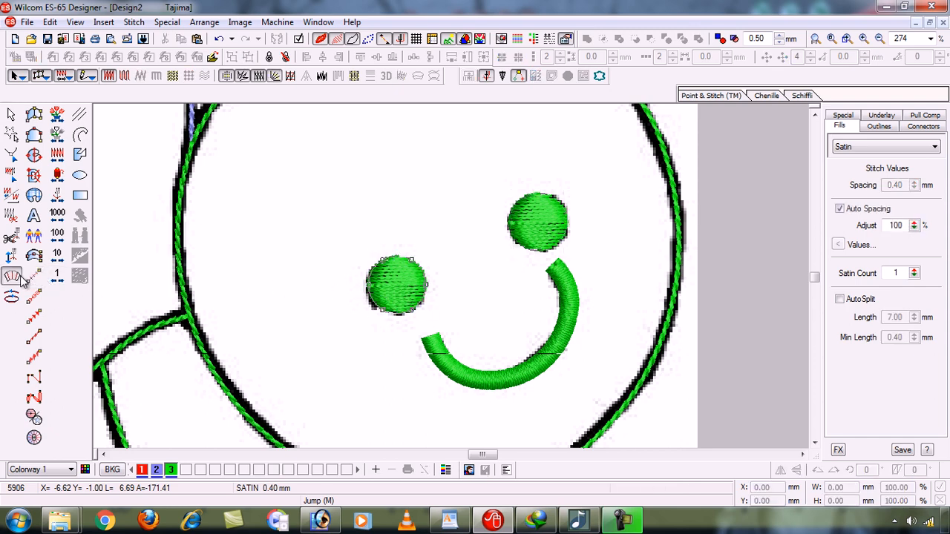
pyautogui.click(352, 263)
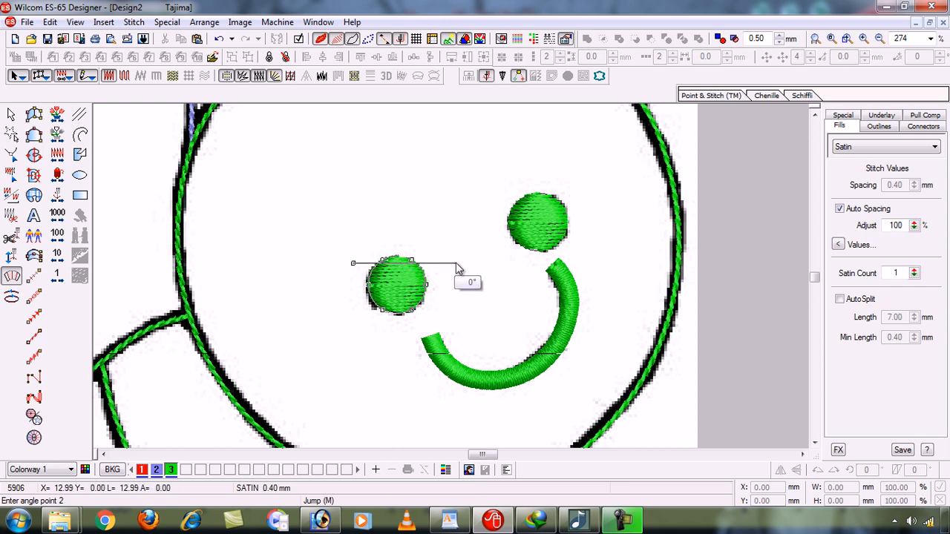
pyautogui.click(458, 262)
pyautogui.click(352, 285)
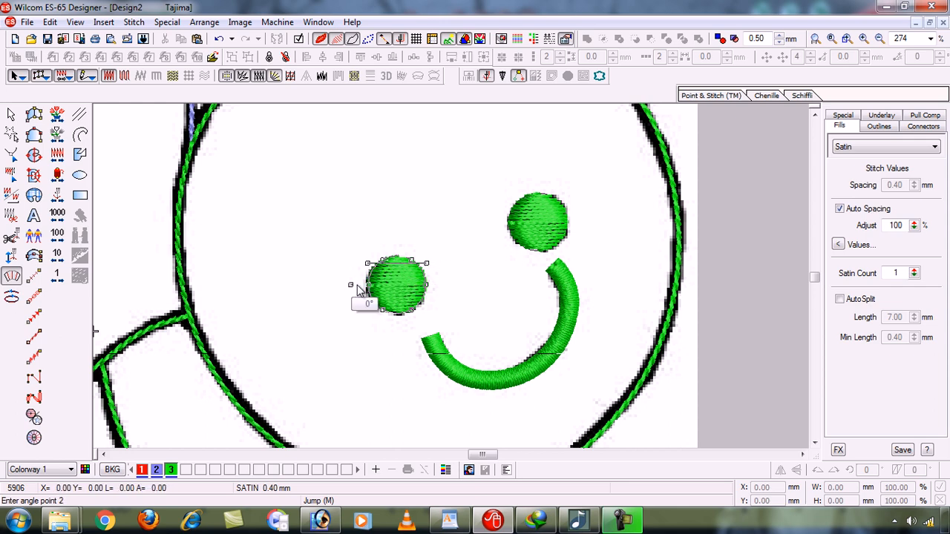
pyautogui.click(457, 284)
pyautogui.click(353, 297)
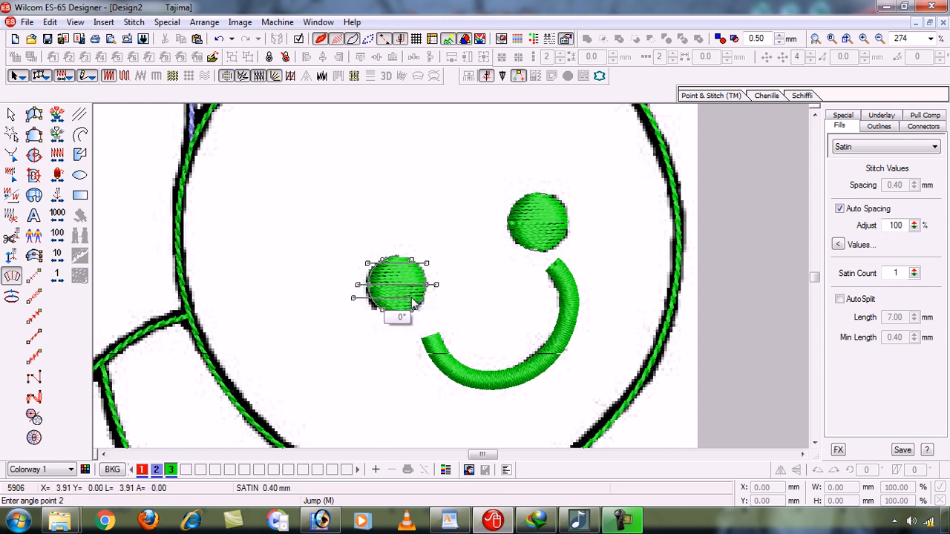
pyautogui.click(451, 300)
pyautogui.press('Return')
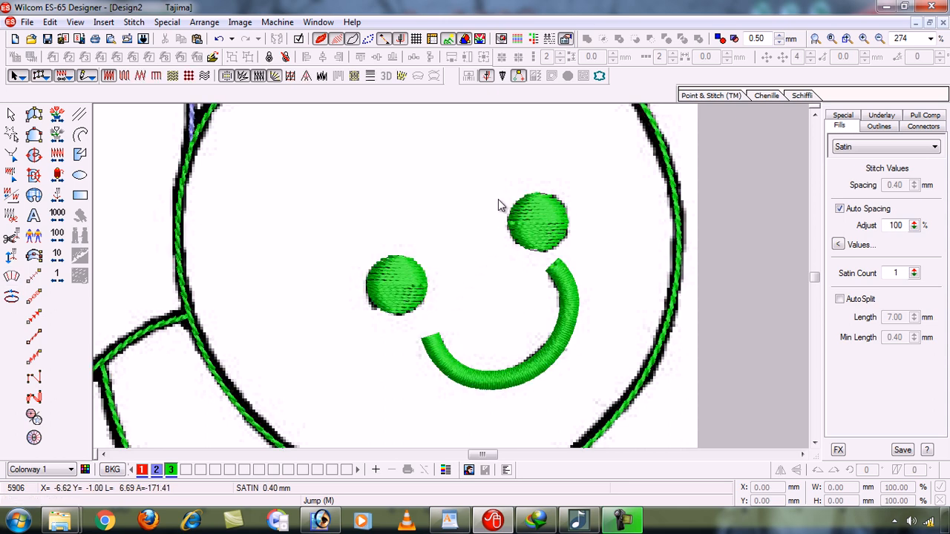
pyautogui.press('Escape')
# Add three horizontal stitch angle lines across the satin eye farther from the wings
pyautogui.click(507, 221)
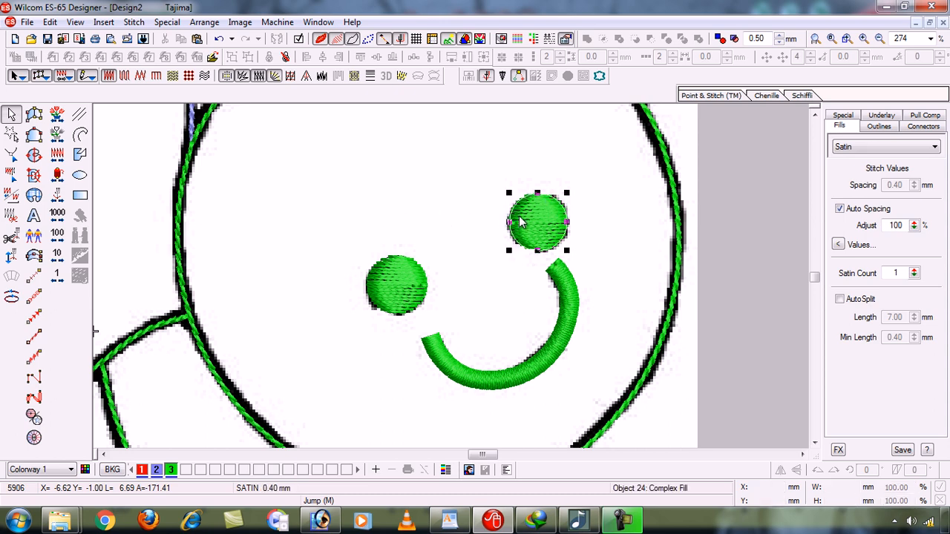
pyautogui.click(12, 278)
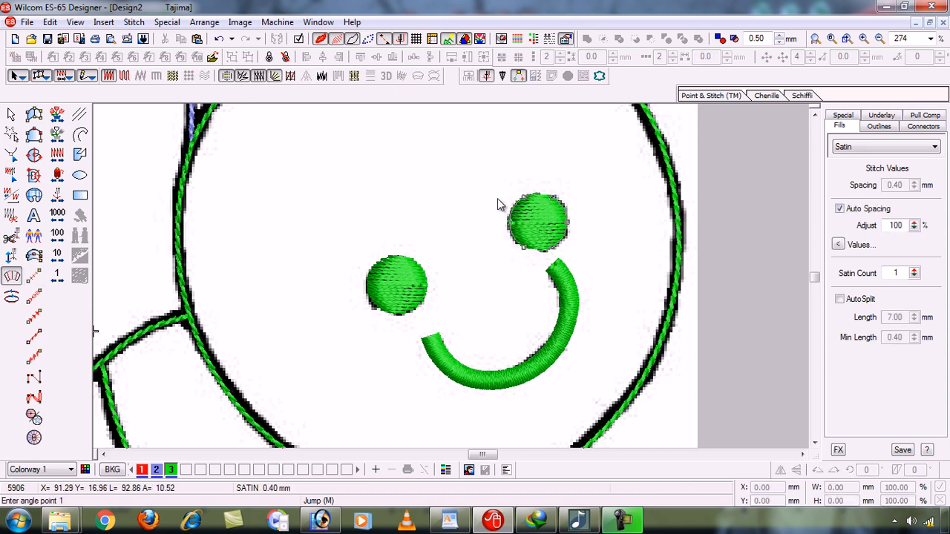
pyautogui.click(492, 221)
pyautogui.click(593, 227)
pyautogui.click(493, 240)
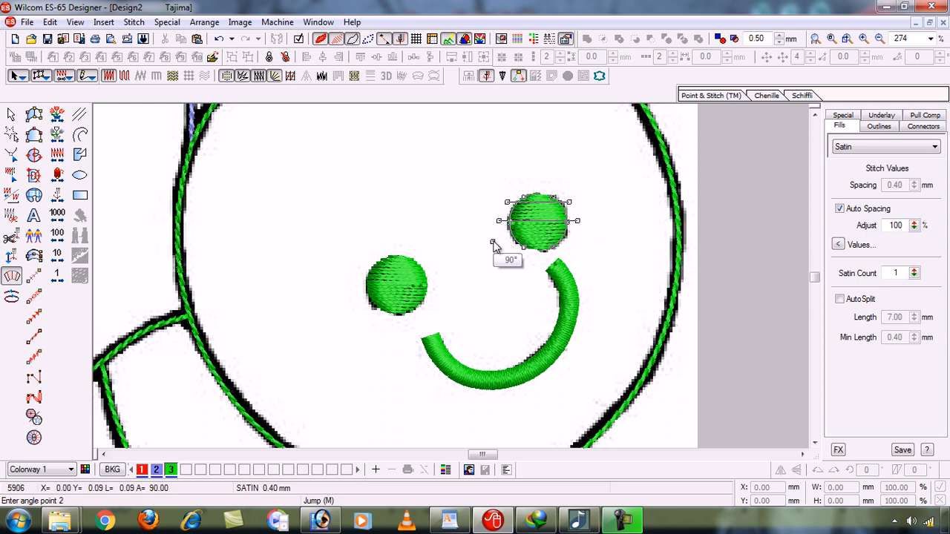
pyautogui.click(607, 231)
pyautogui.press('Return')
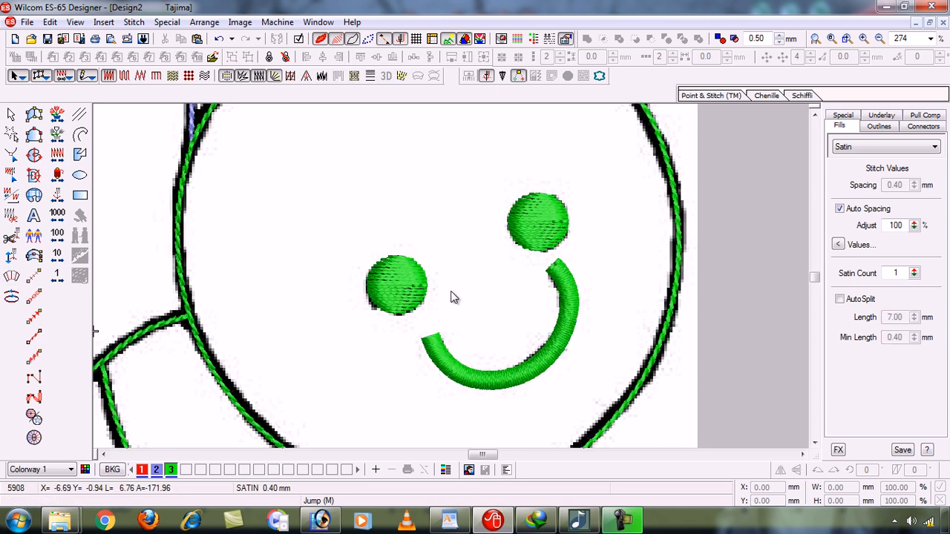
pyautogui.click(624, 515)
pyautogui.click(623, 514)
# Set the satin stitch spacing of both eyes to 0.30 mm
pyautogui.click(11, 113)
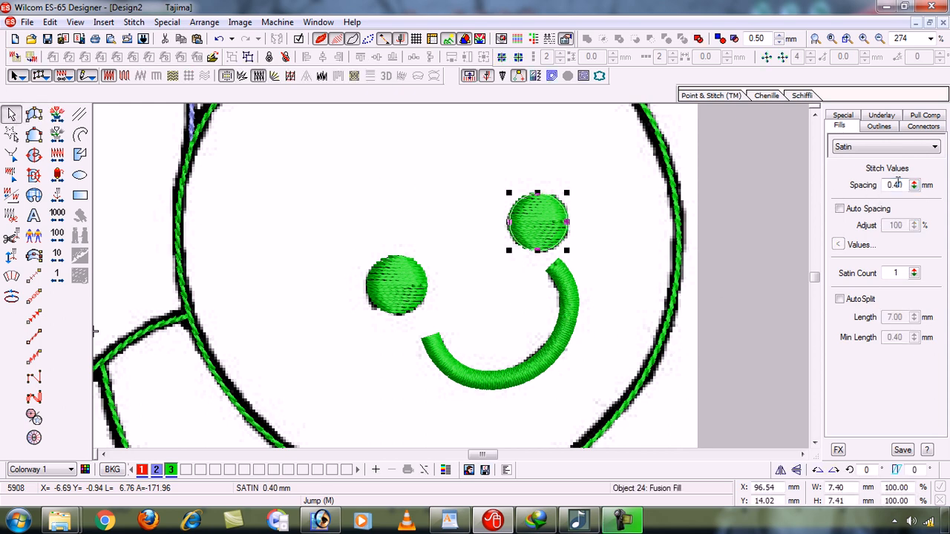
pyautogui.press('Return')
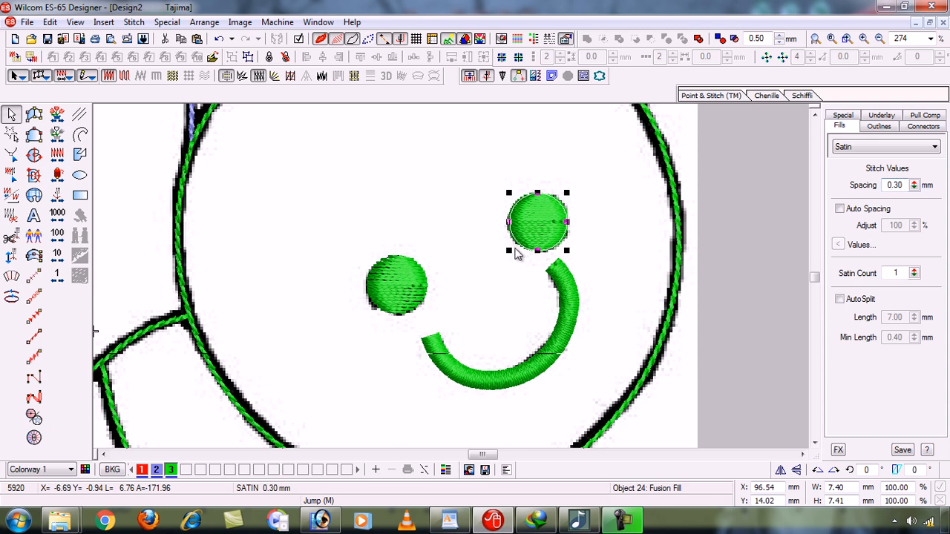
pyautogui.click(405, 279)
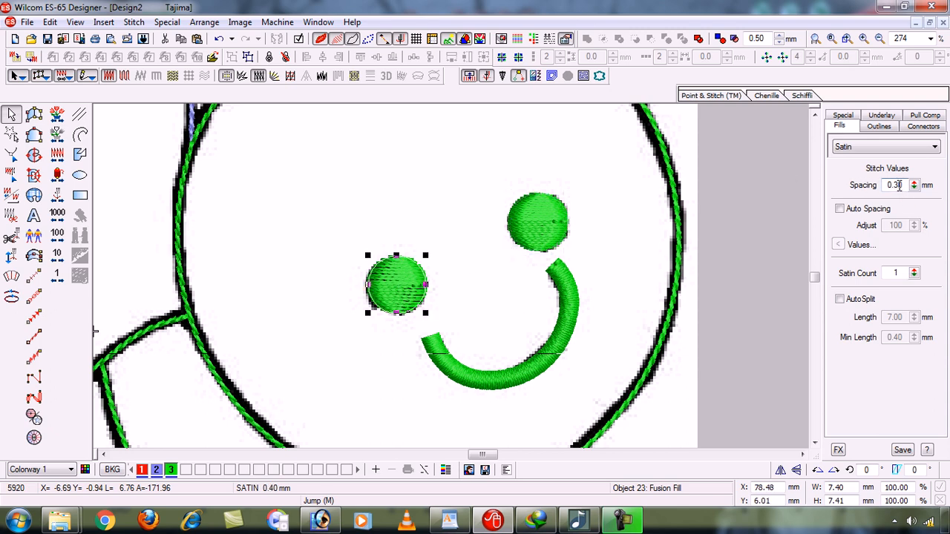
pyautogui.press('Return')
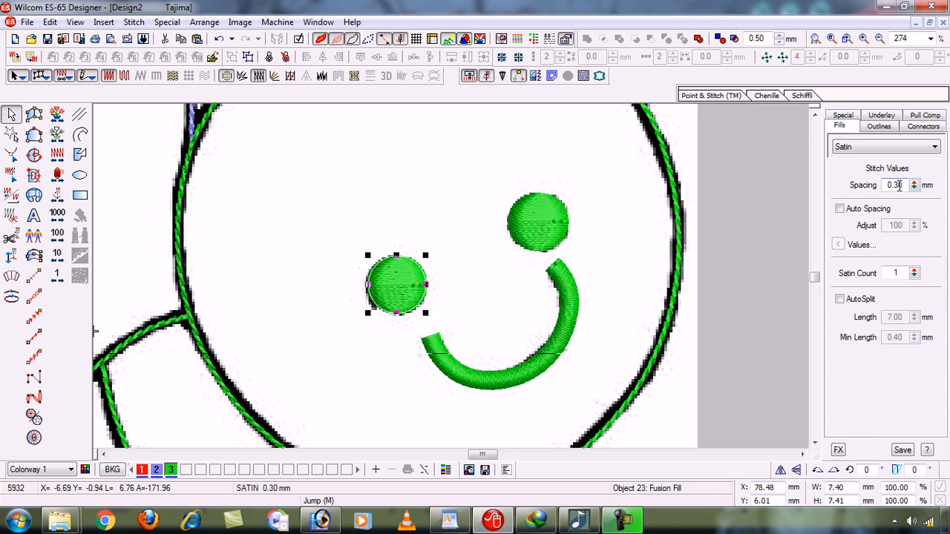
# Deselect the eye, hide the artwork image, and show the whole butterfly embroidery design
pyautogui.click(246, 121)
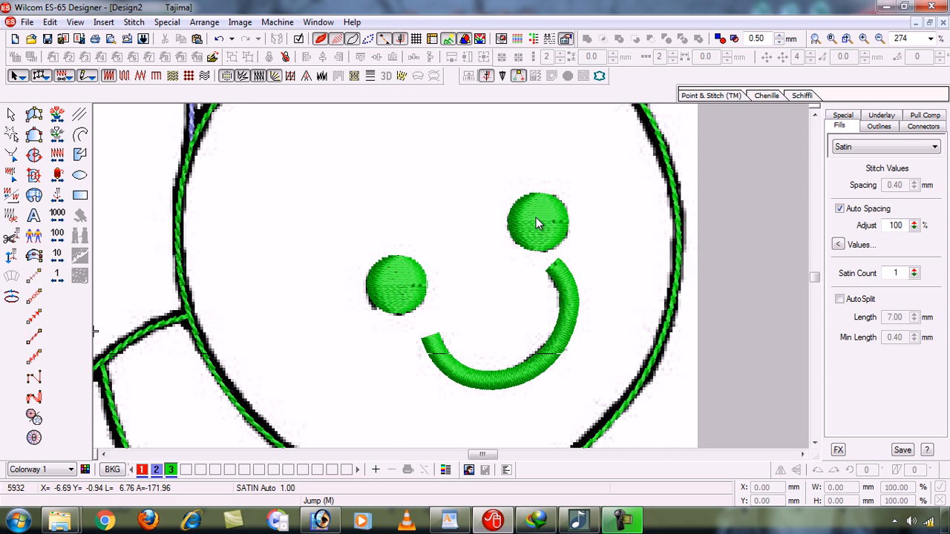
pyautogui.press('0')
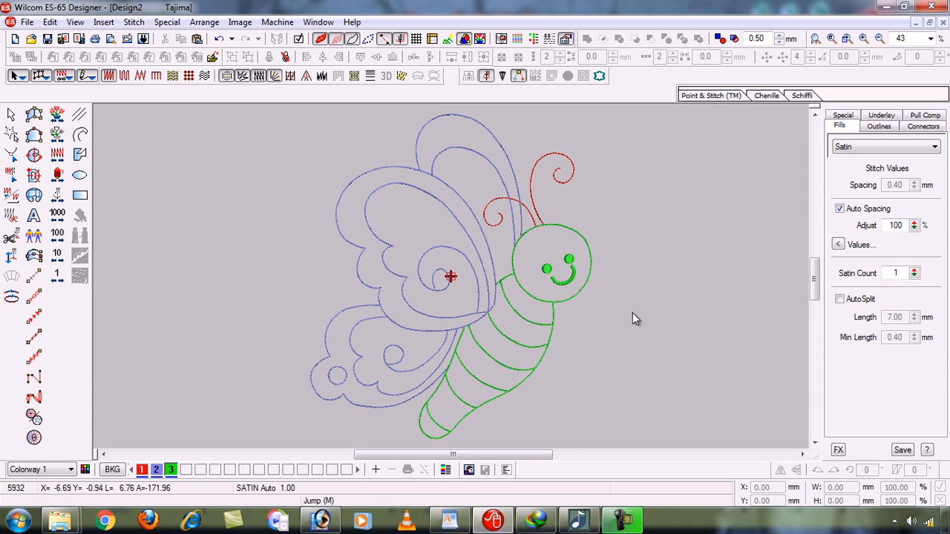
pyautogui.press('0')
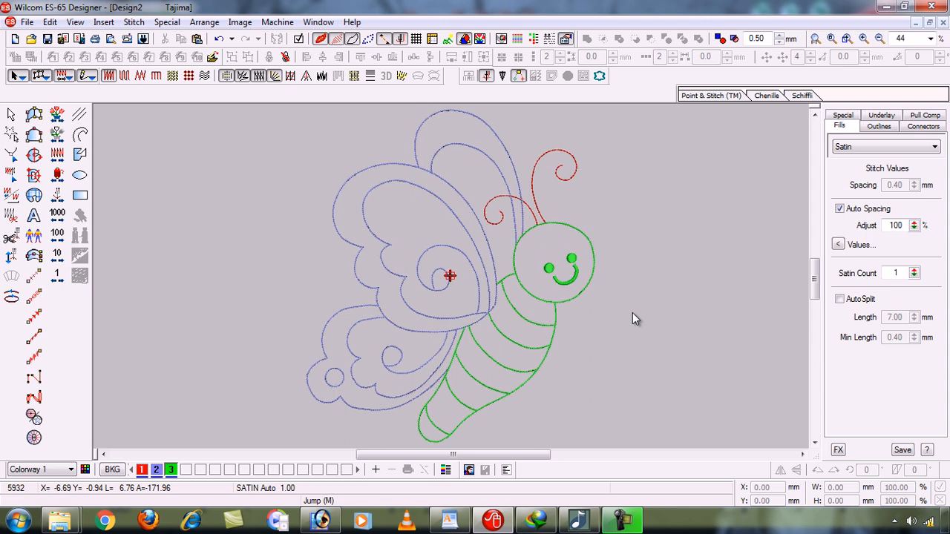